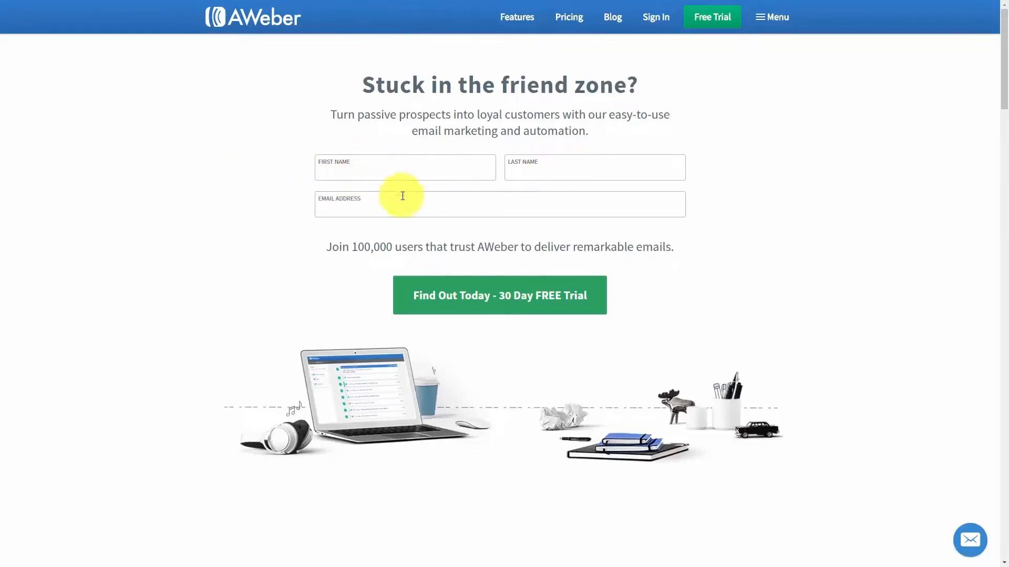
Open the 30-day free trial page and scroll down to the plan comparison table
click(465, 296)
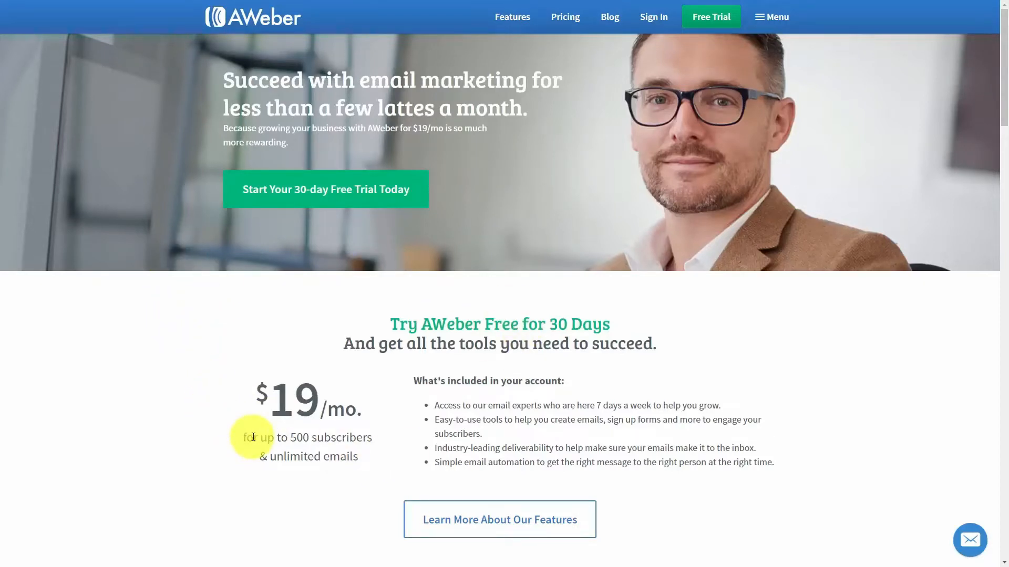
scroll(254, 439, down, 10)
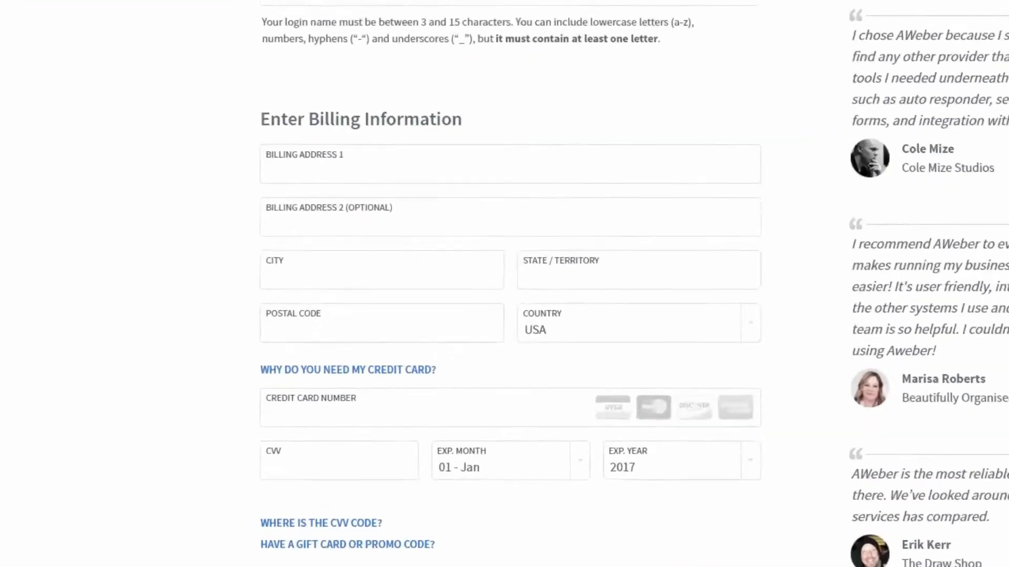
Review the billing form's credit card field and prepay plans, then view the Service Agreement
click(421, 297)
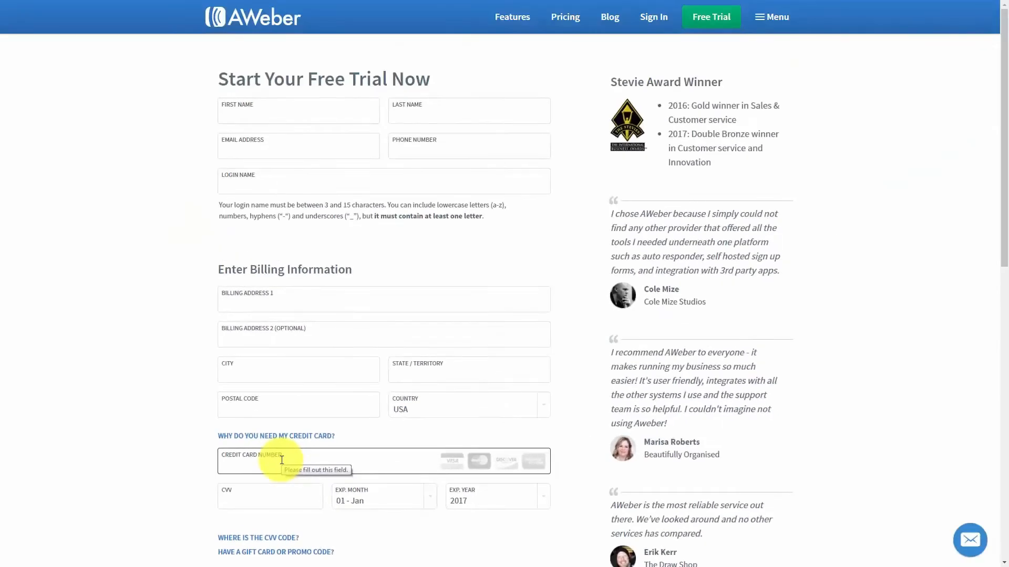
scroll(270, 401, down, 9)
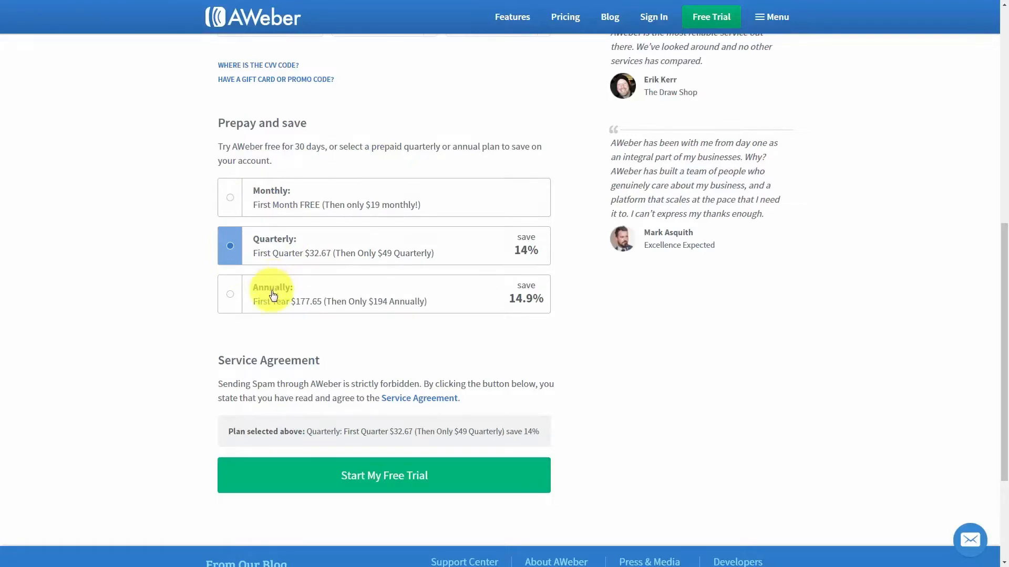
click(391, 403)
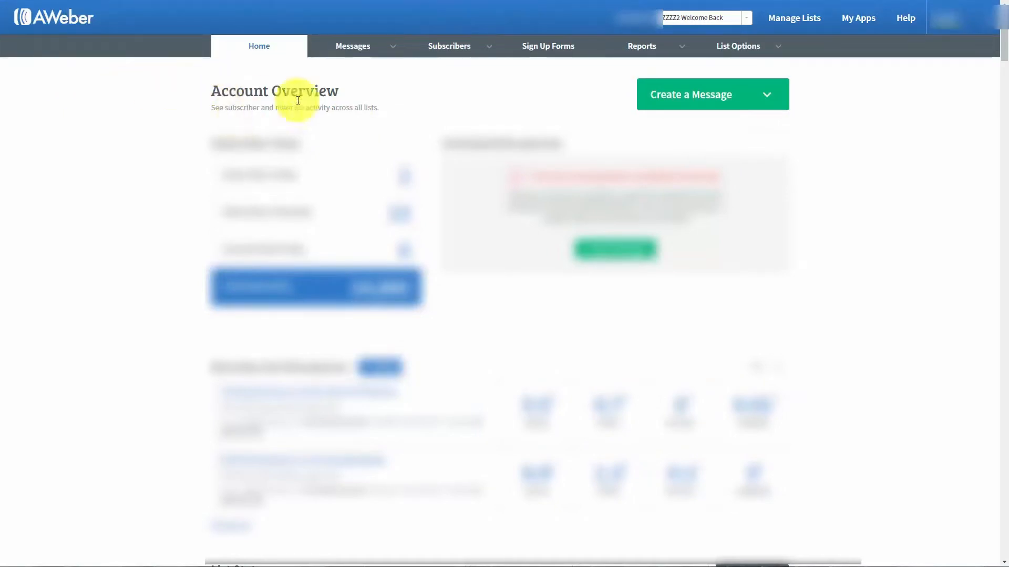
From Manage Lists, start a new list with Create A List
click(792, 23)
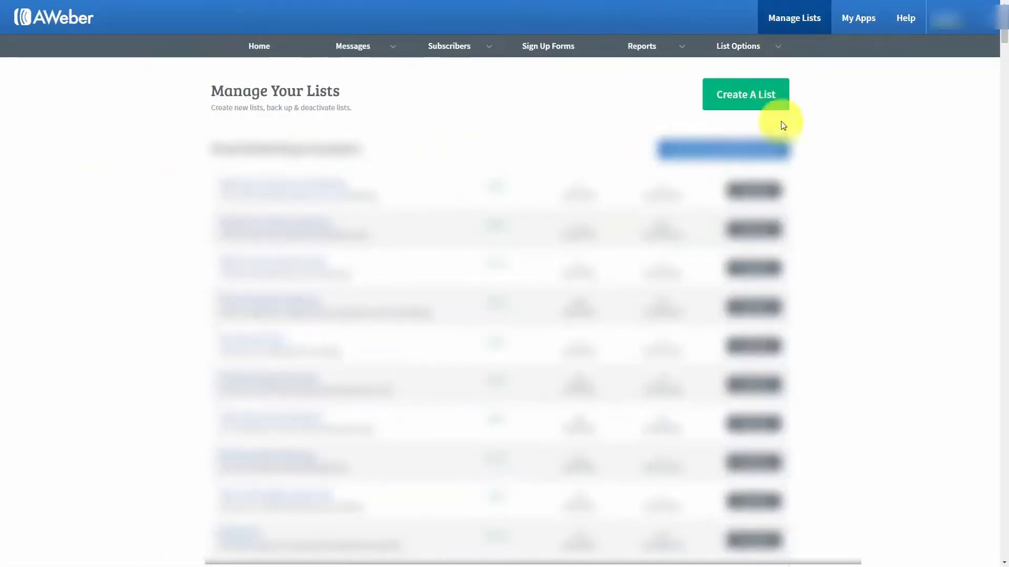
click(725, 100)
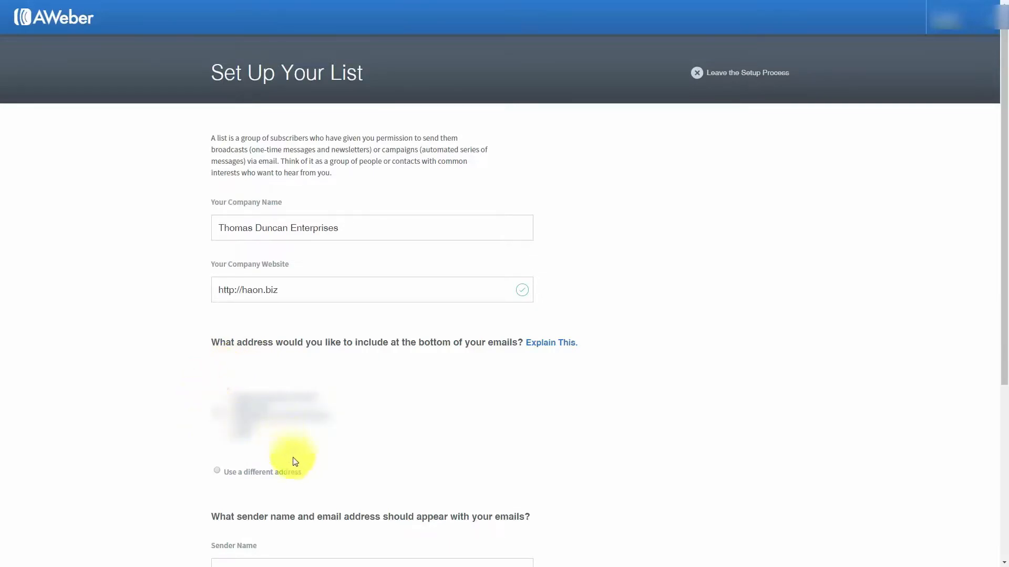
Switch the footer to a different address, enter the sender's email address, and move to the next step
click(217, 472)
scroll(394, 444, down, 5)
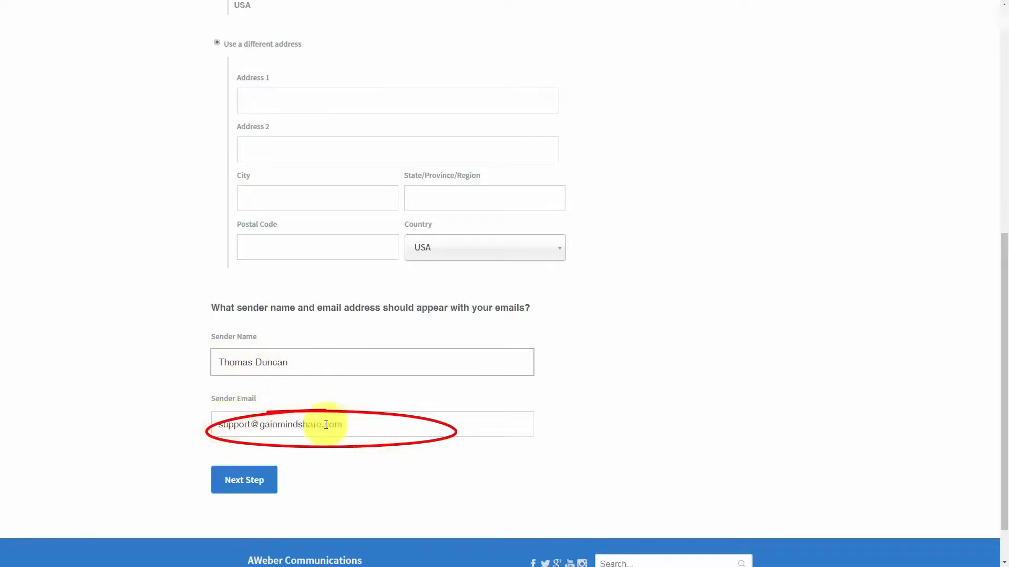
click(259, 432)
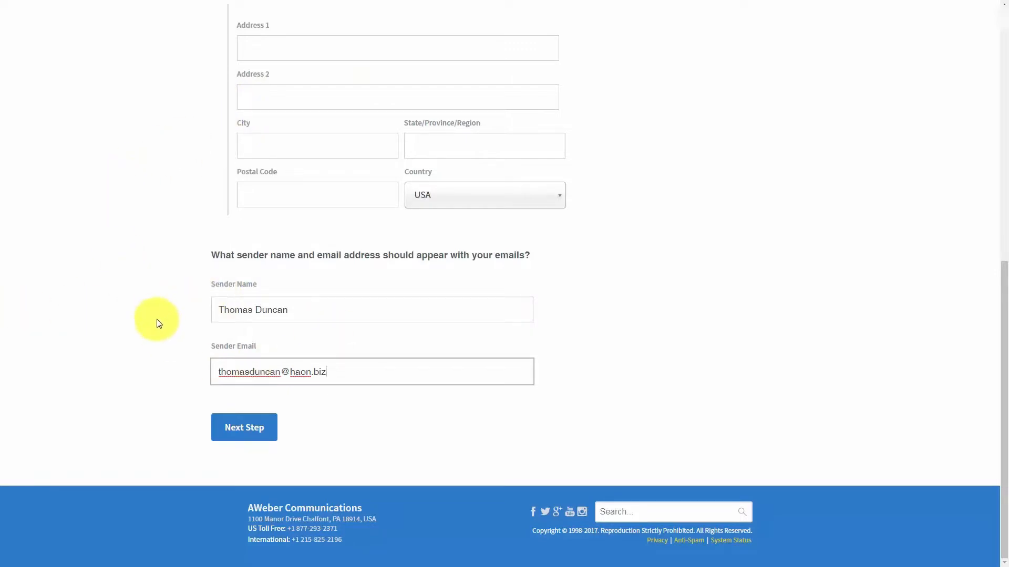
click(256, 438)
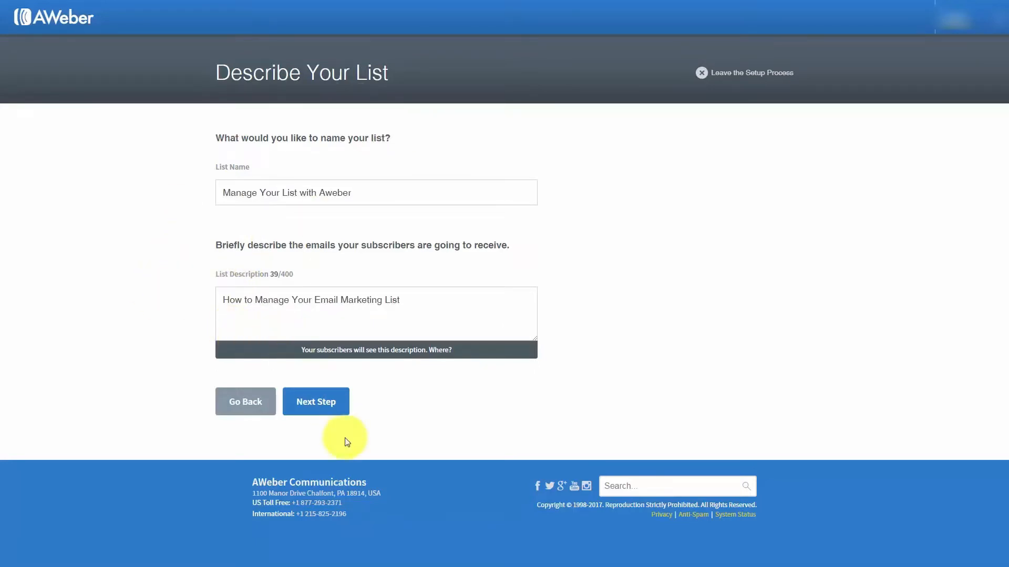
Advance from the list name and description to the confirmation message step
click(315, 404)
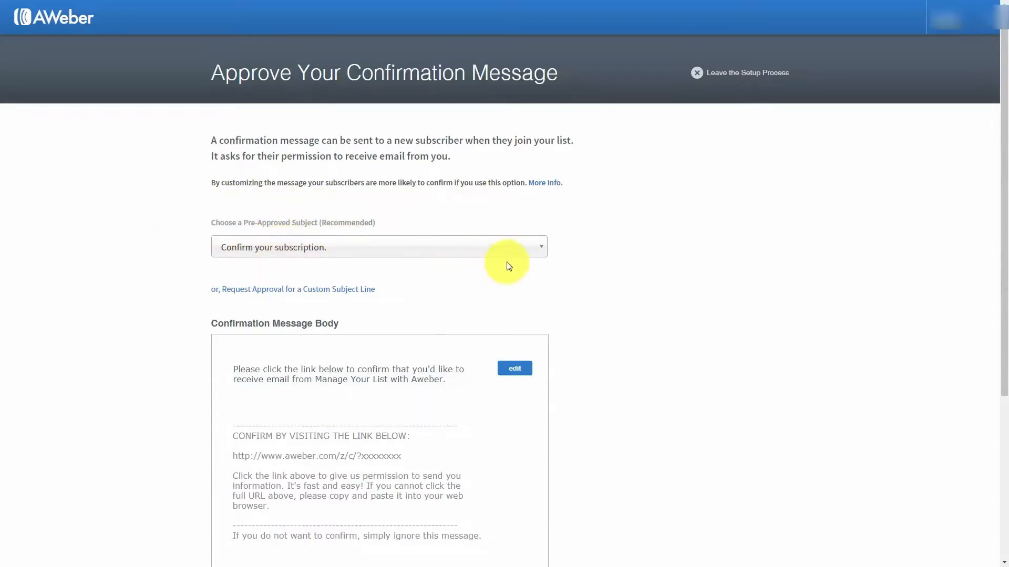
click(525, 254)
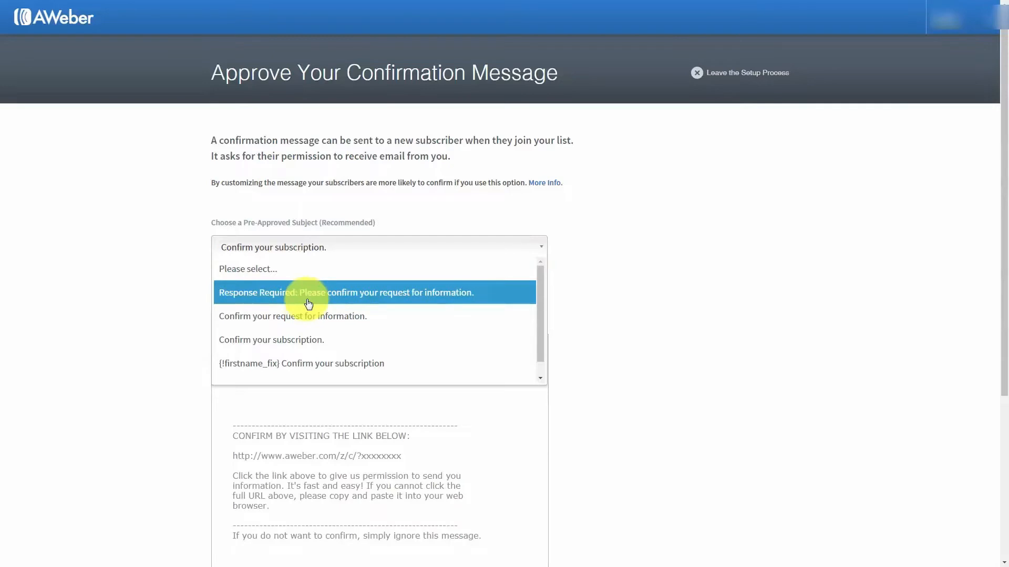
click(174, 223)
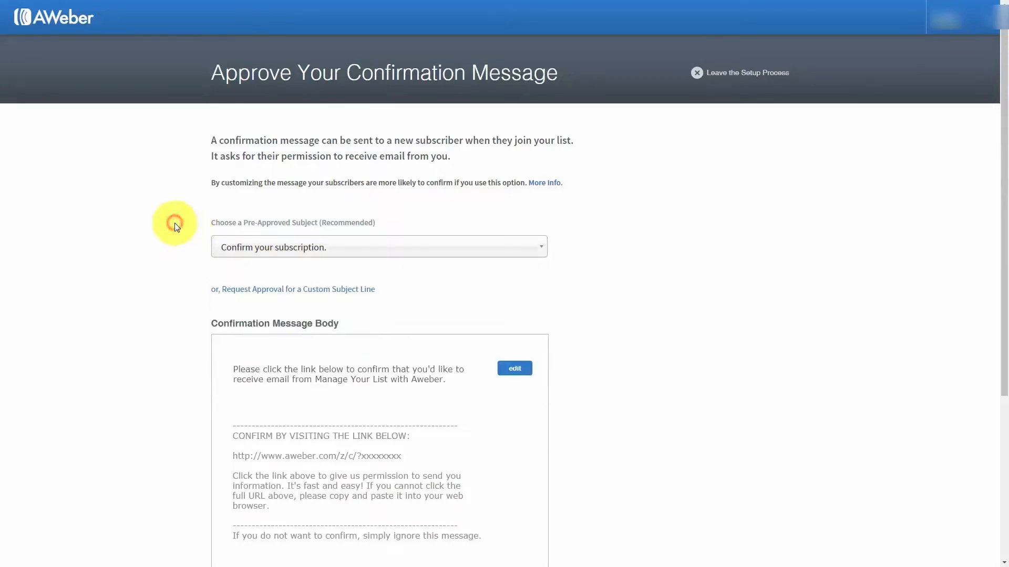
click(299, 290)
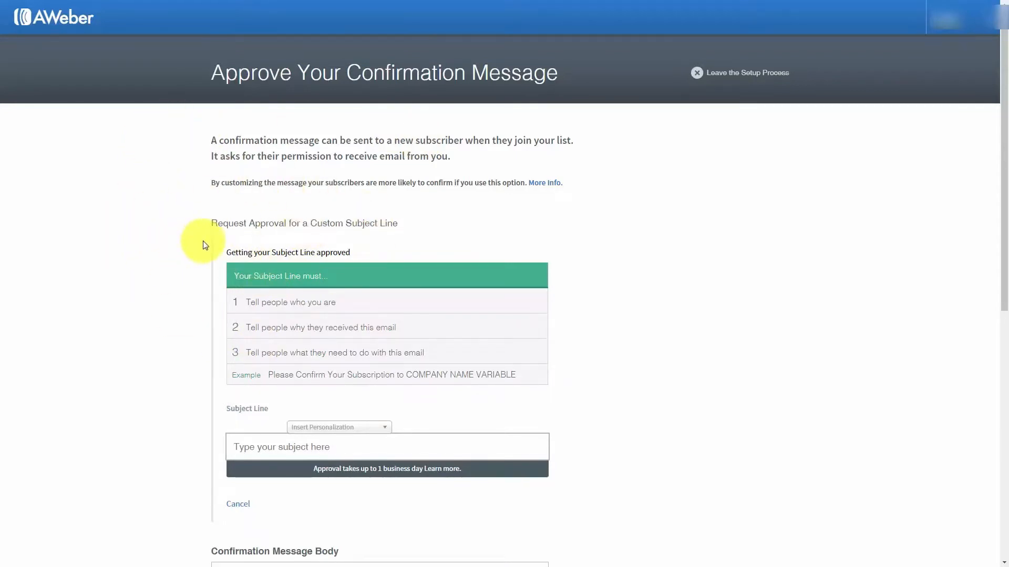
click(238, 503)
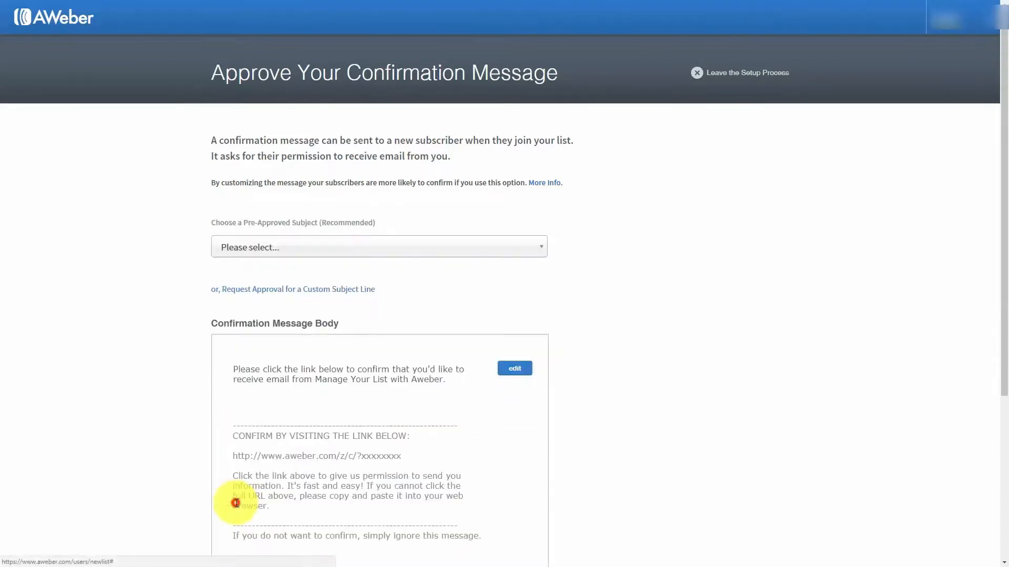
click(404, 251)
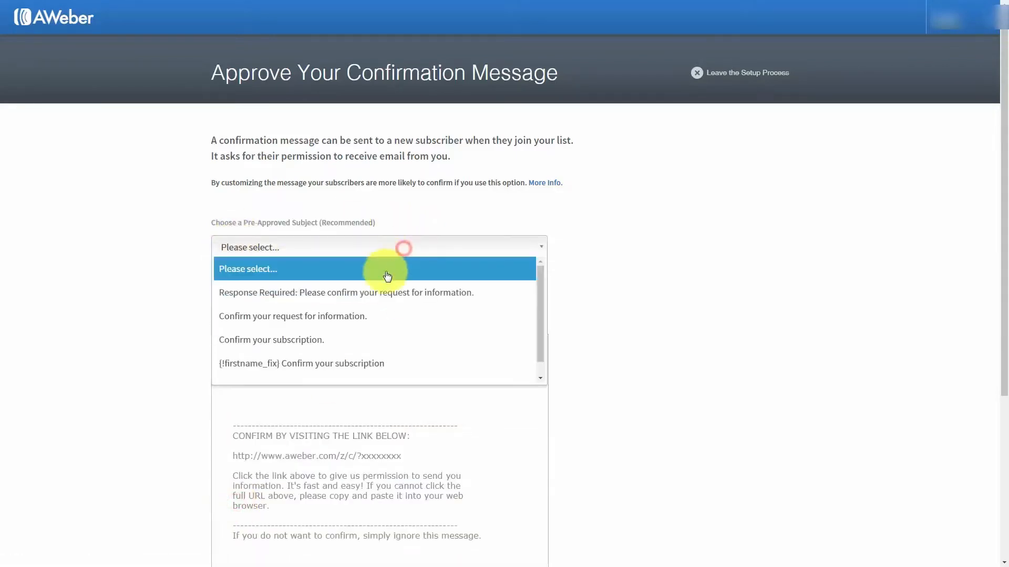
click(368, 339)
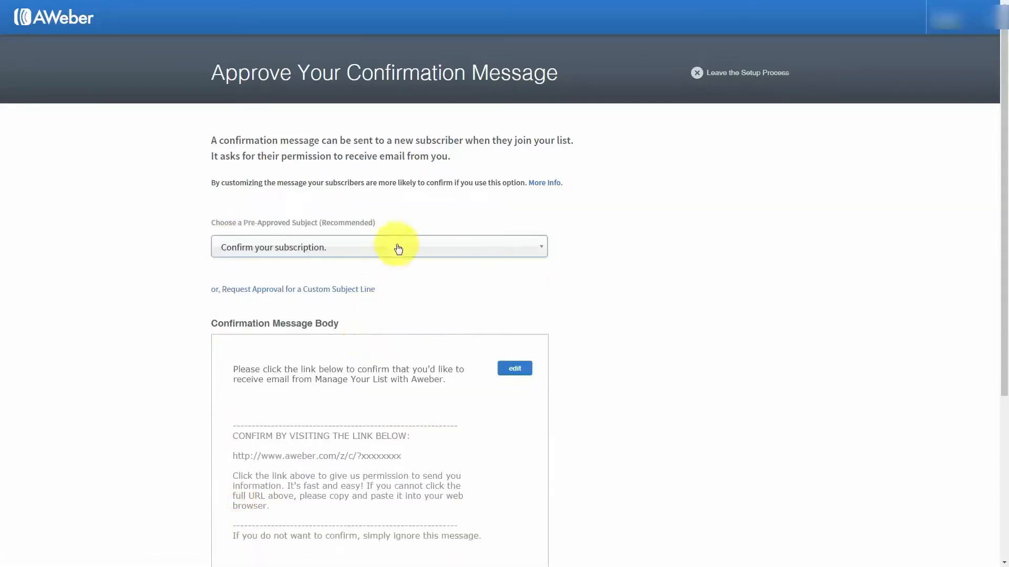
scroll(397, 247, down, 1)
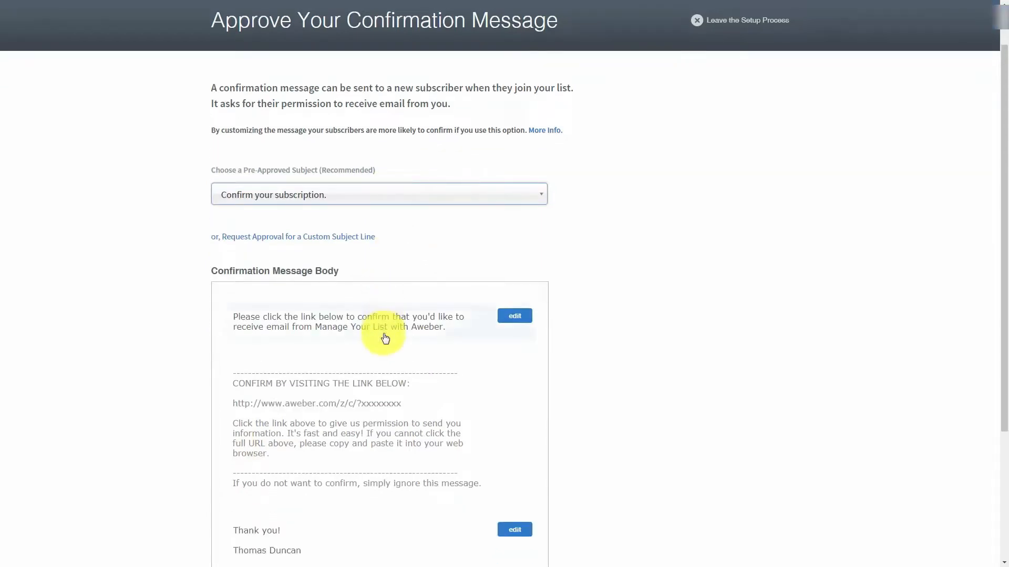
Edit the message's first paragraph and insert the {!firstname} personalization tag
click(514, 318)
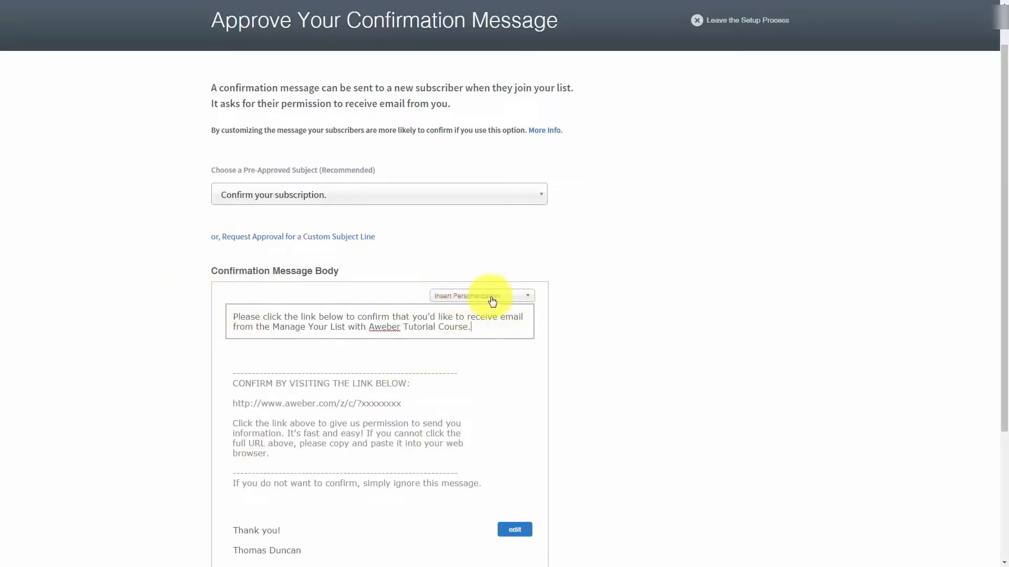
click(529, 300)
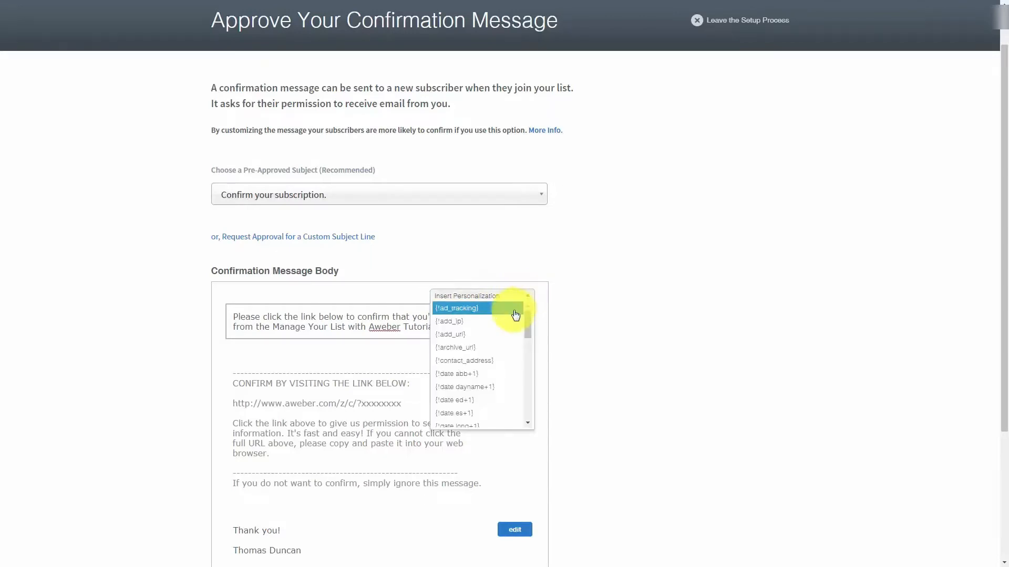
scroll(513, 321, down, 3)
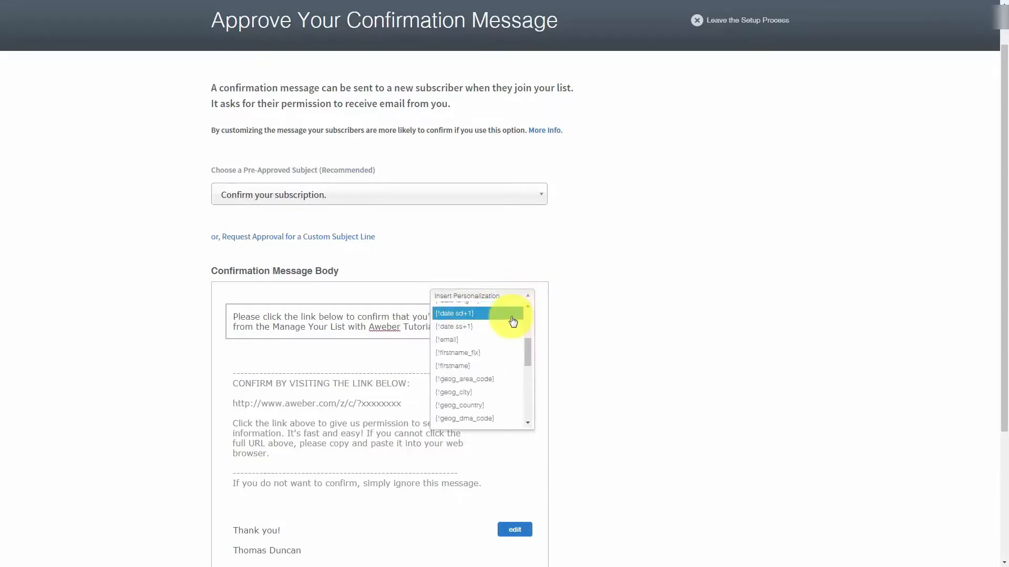
scroll(514, 321, down, 2)
scroll(509, 330, up, 2)
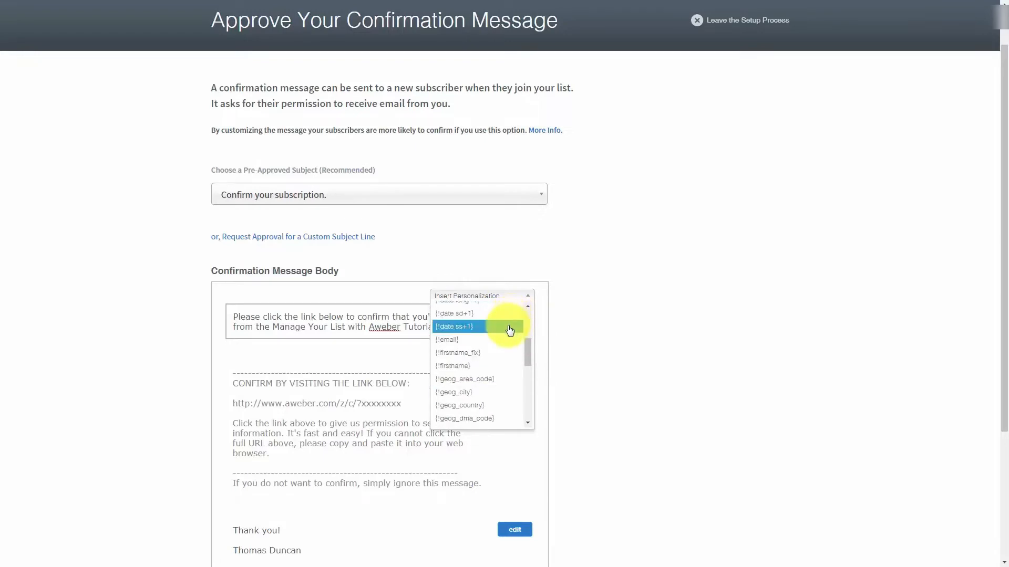
click(451, 366)
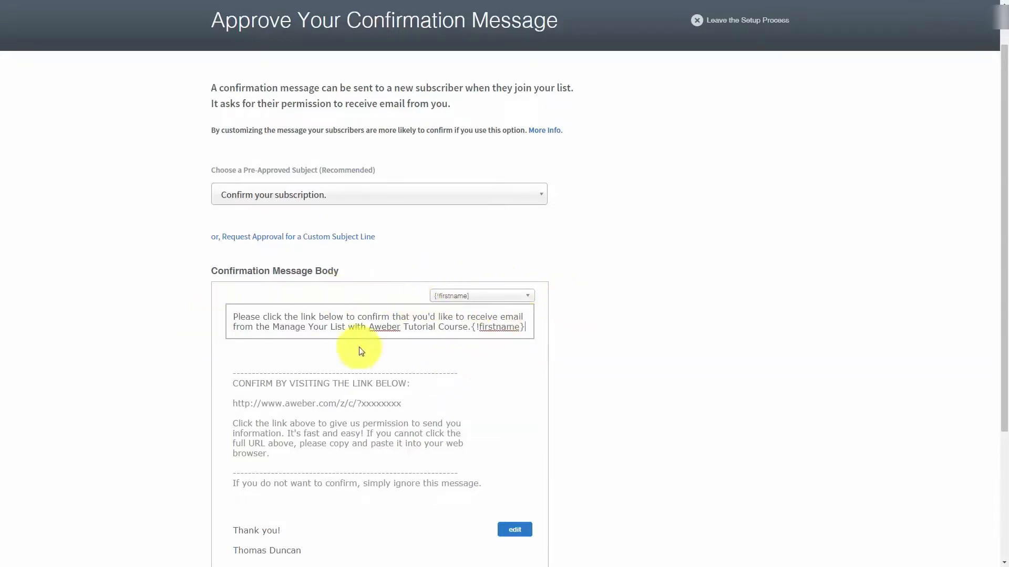
Insert {!firstname_fix} with a comma, then delete it so the body starts 'Please click the link'
click(506, 296)
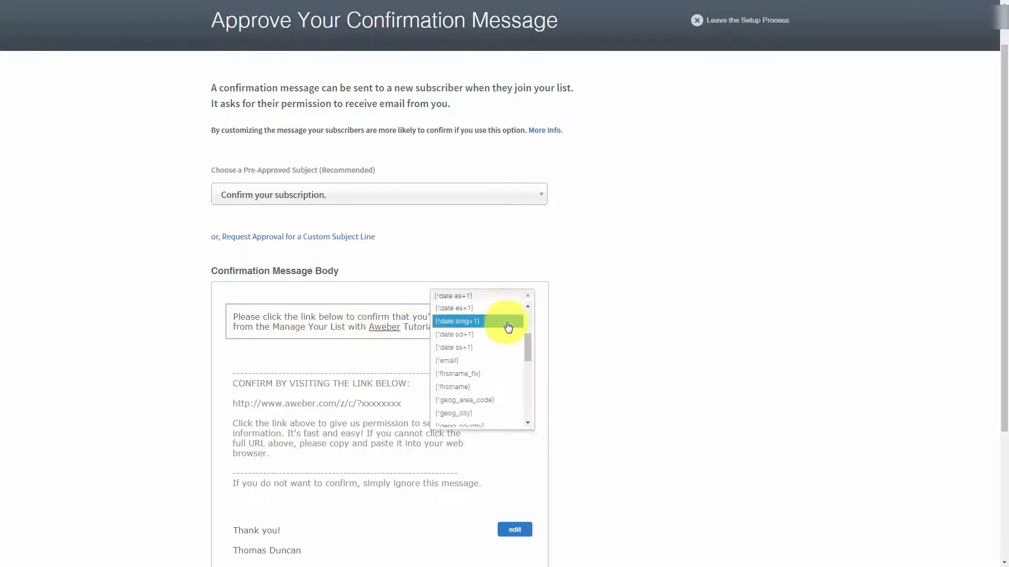
click(492, 378)
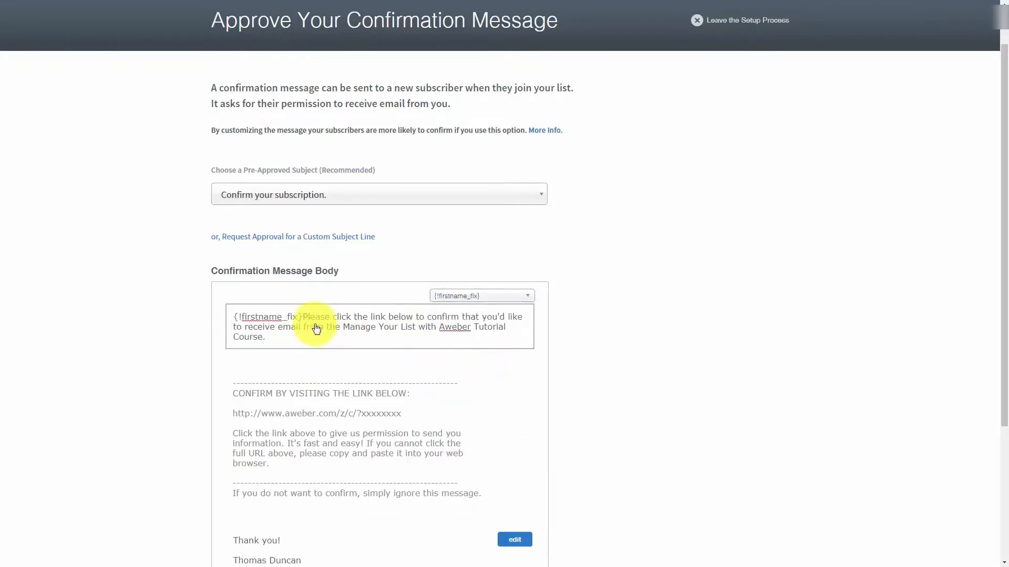
text(,)
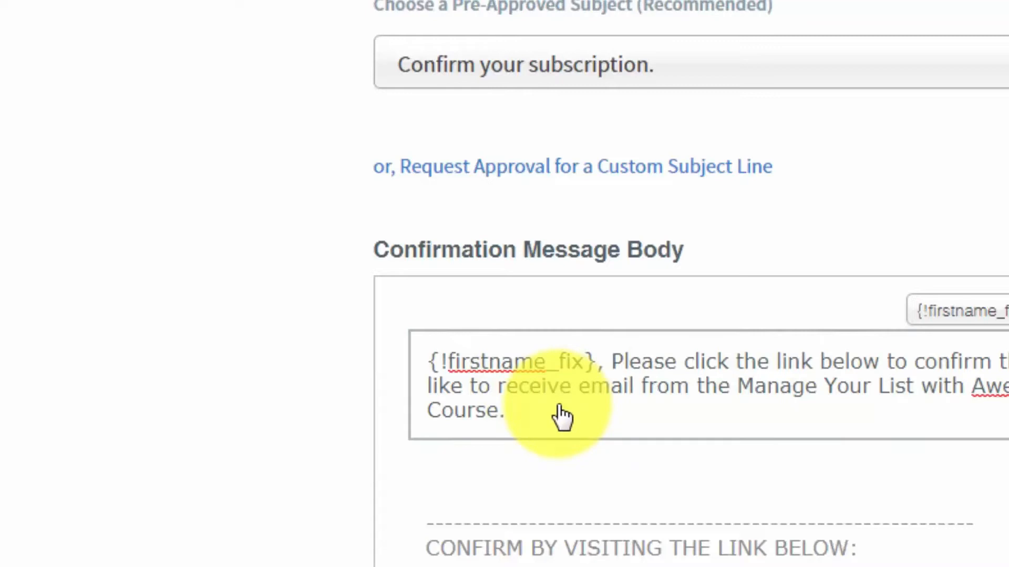
key(BackSpace)
key(BackSpace)
key(BackSpace)
key(BackSpace)
key(BackSpace)
key(BackSpace)
key(BackSpace)
key(BackSpace)
key(BackSpace)
key(BackSpace)
key(BackSpace)
key(BackSpace)
key(BackSpace)
key(BackSpace)
key(BackSpace)
key(BackSpace)
key(BackSpace)
key(BackSpace)
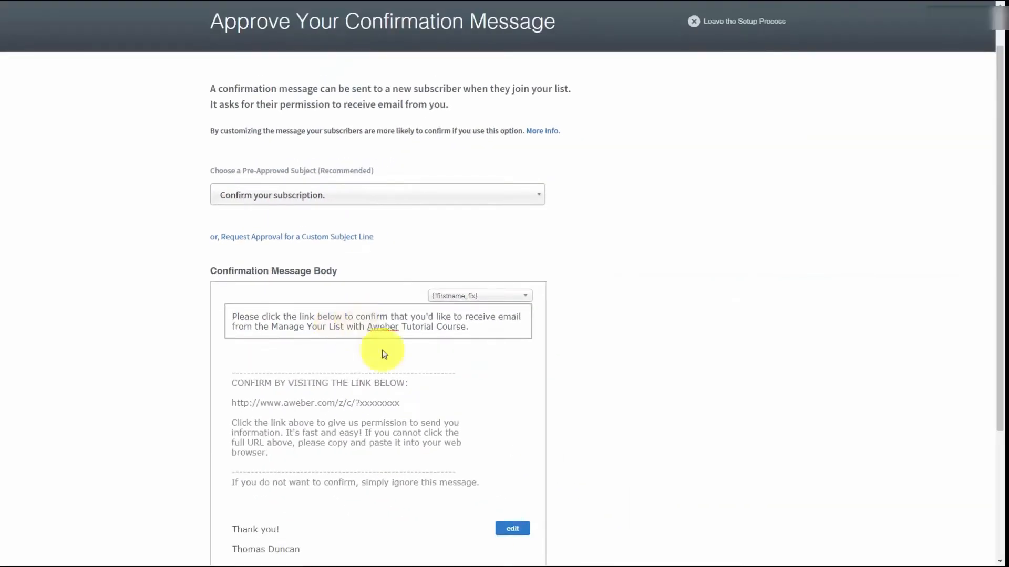
click(511, 531)
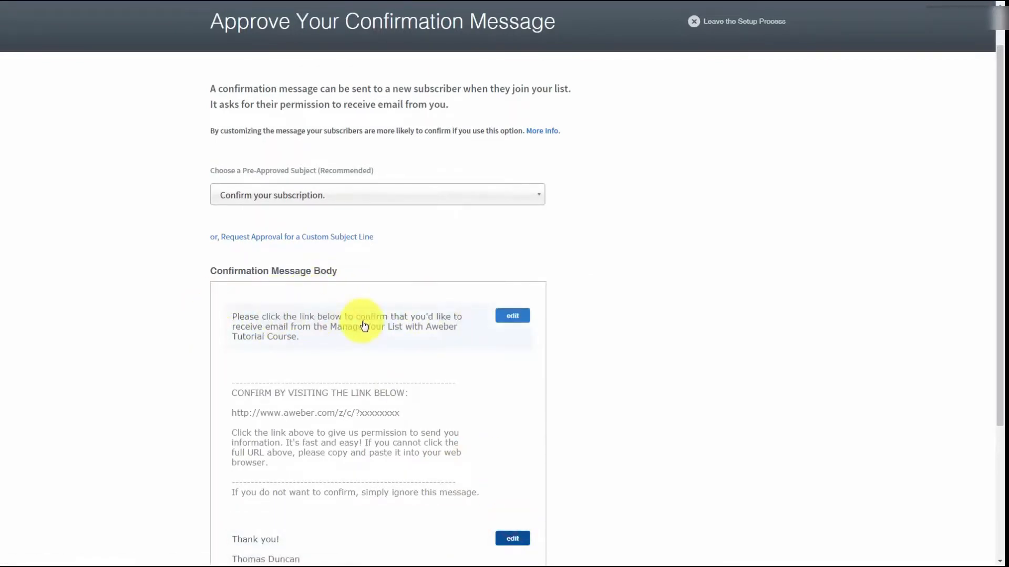
scroll(363, 324, down, 3)
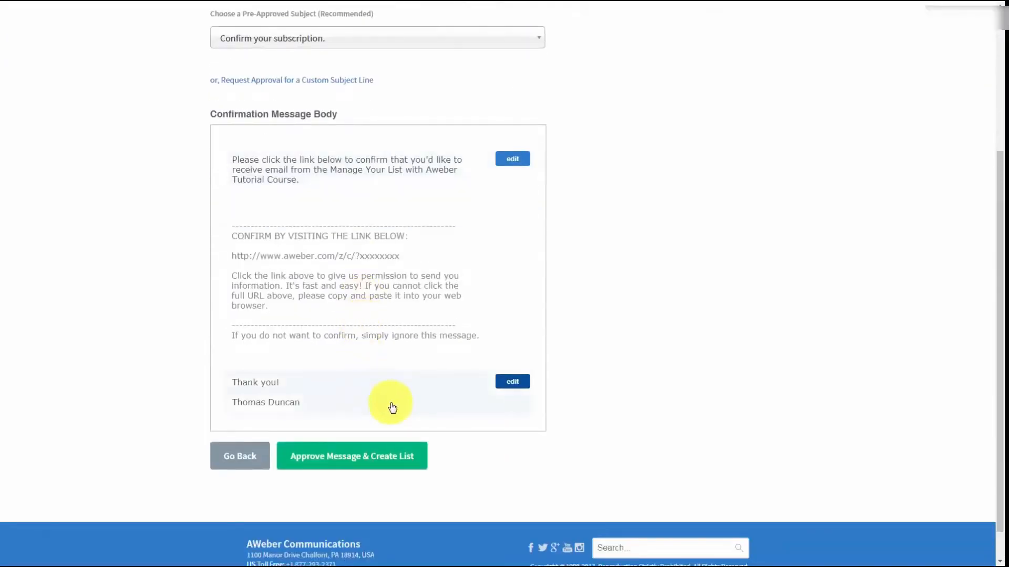
Remove the signature's blank line, save it, and approve the message to create the list
click(507, 385)
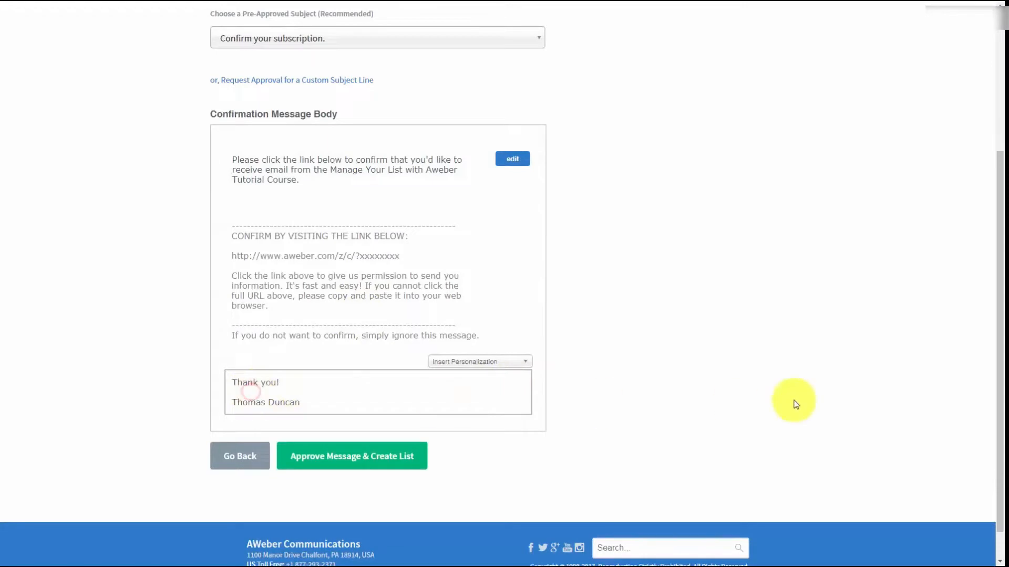
key(BackSpace)
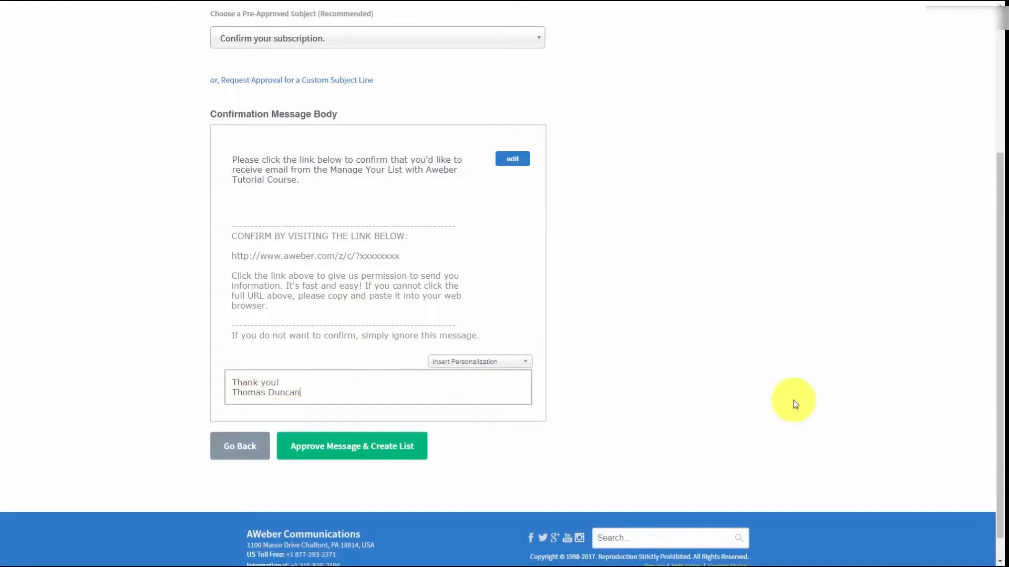
click(795, 403)
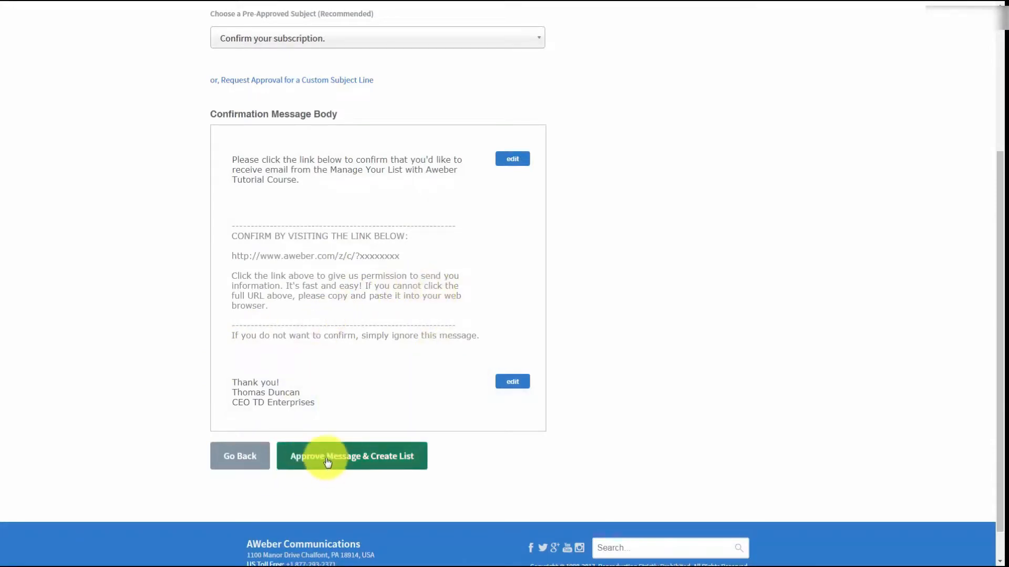
scroll(418, 422, up, 2)
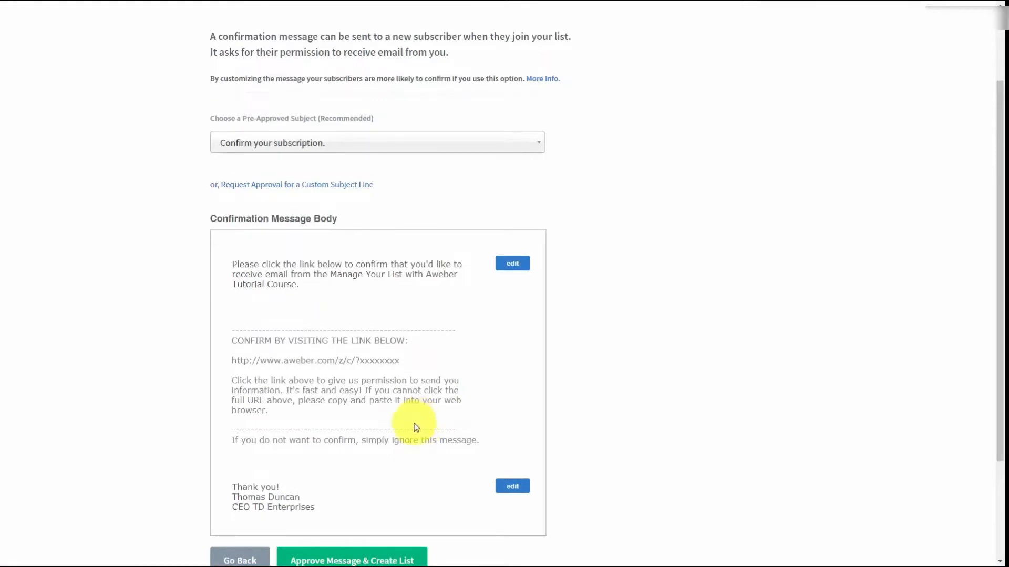
scroll(285, 369, down, 1)
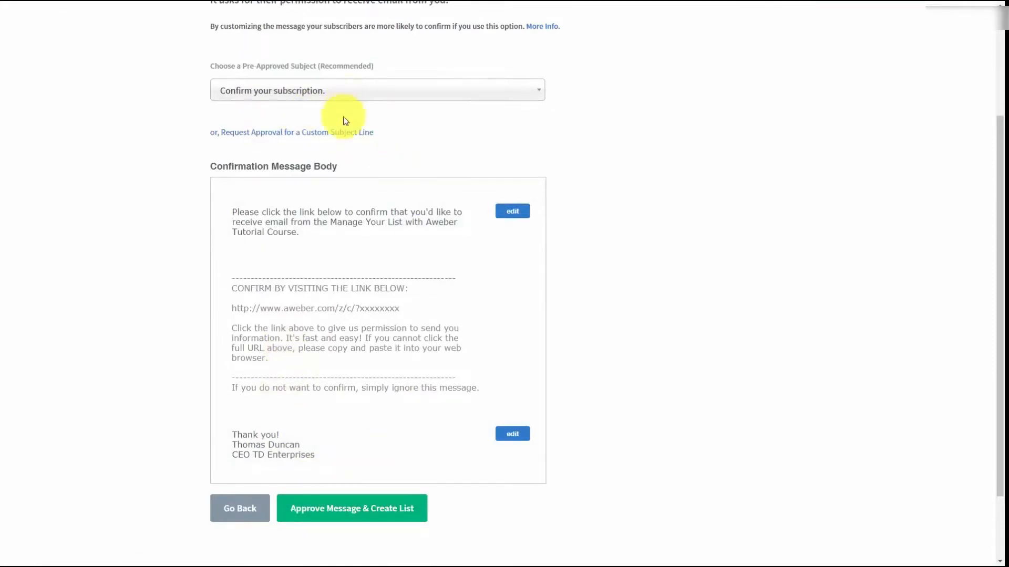
click(322, 513)
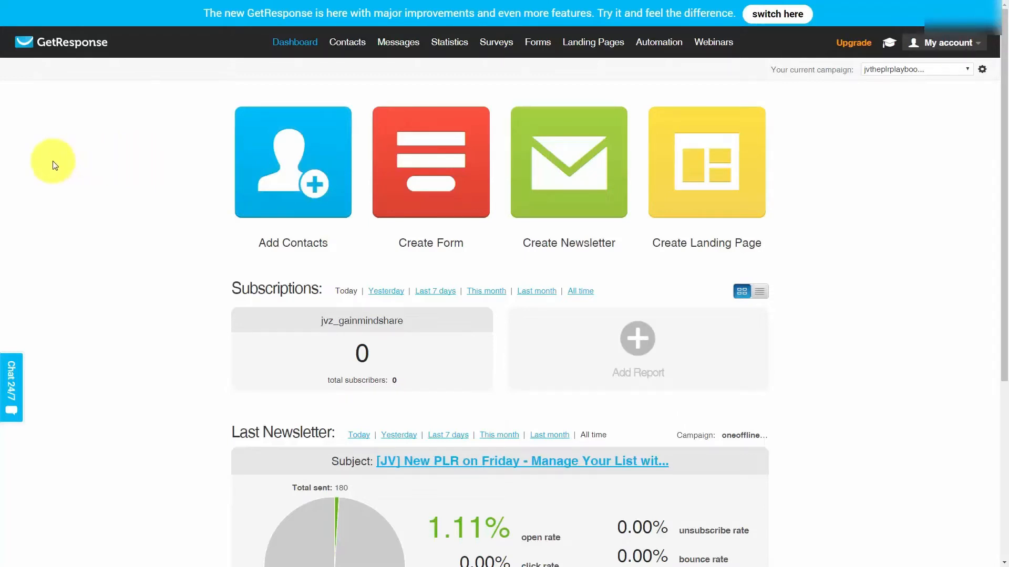
Search all contacts filtered to the jvtheplrplaybook campaign, showing 99 contacts
click(342, 43)
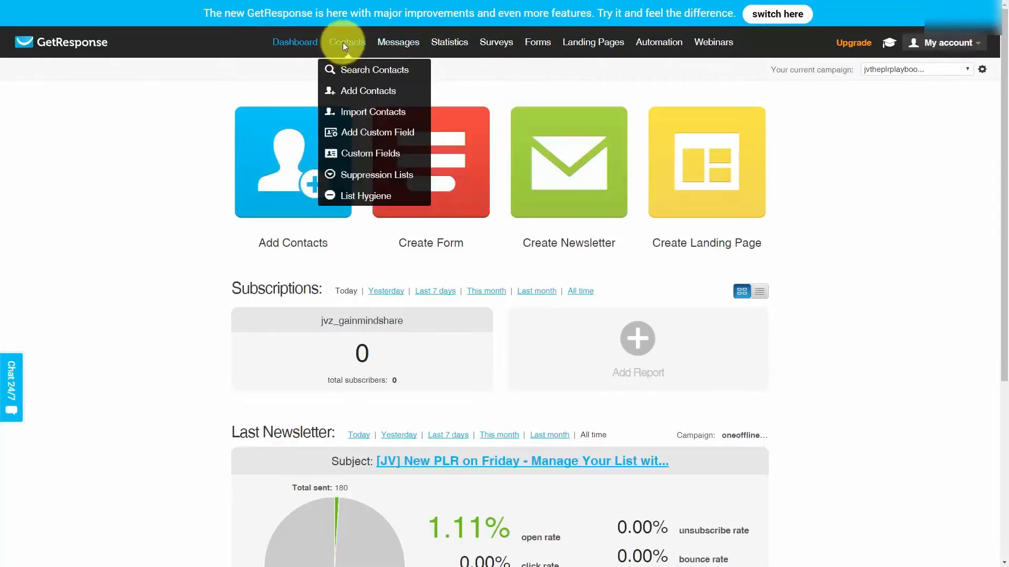
click(354, 73)
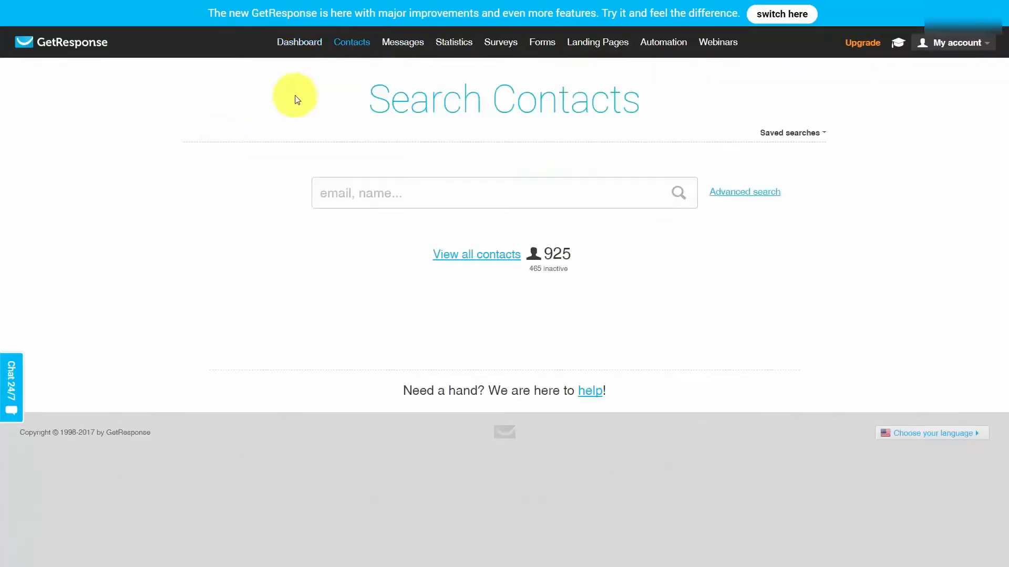
click(458, 256)
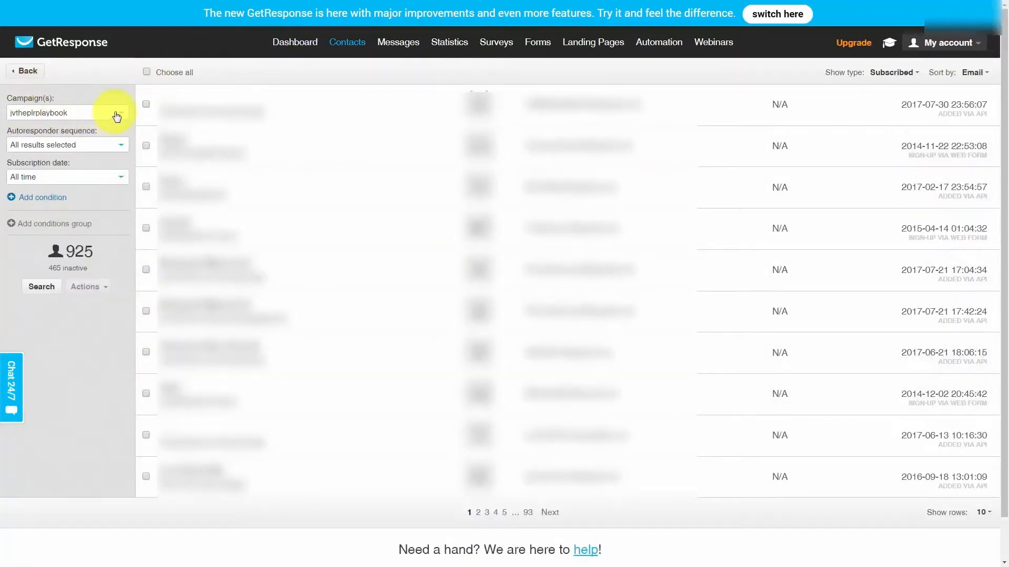
click(40, 288)
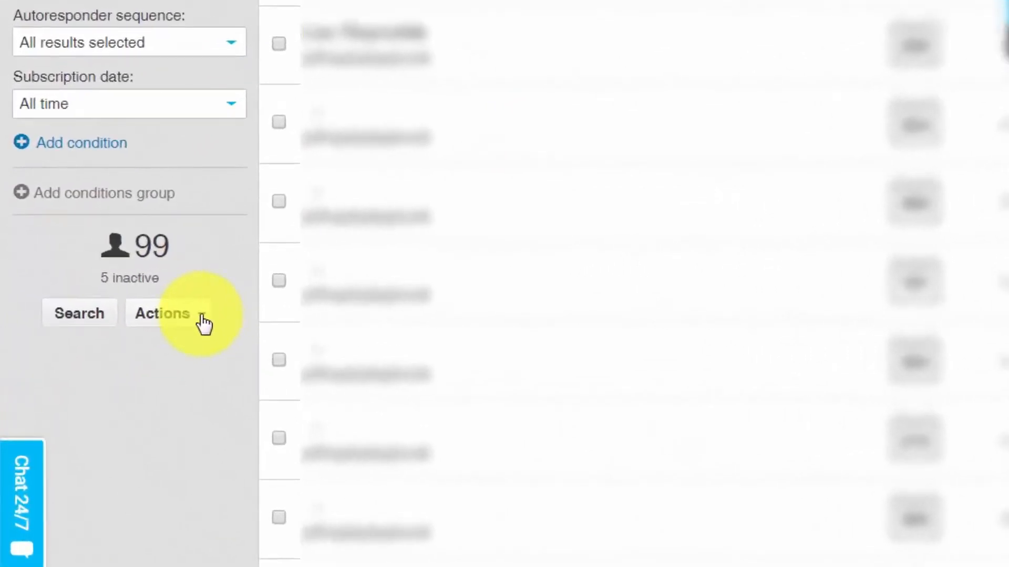
Export the filtered contacts as listfromgetresponse.csv and download the file
click(202, 318)
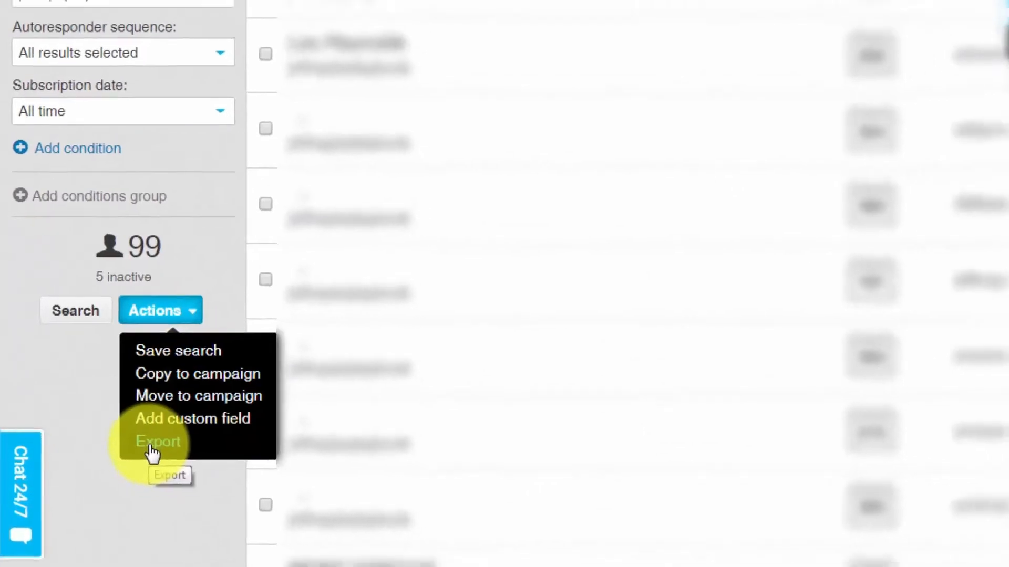
click(163, 452)
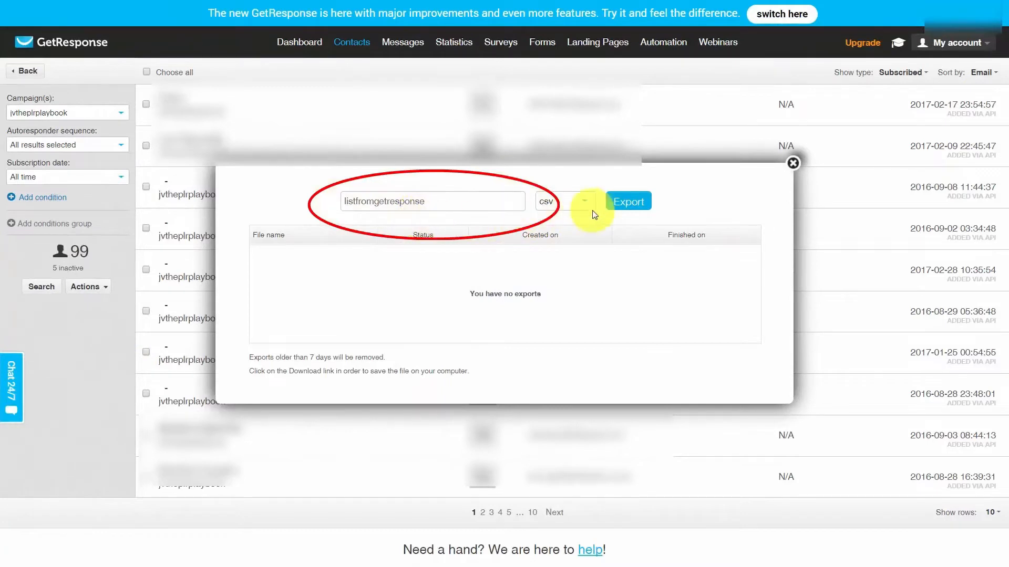
click(621, 206)
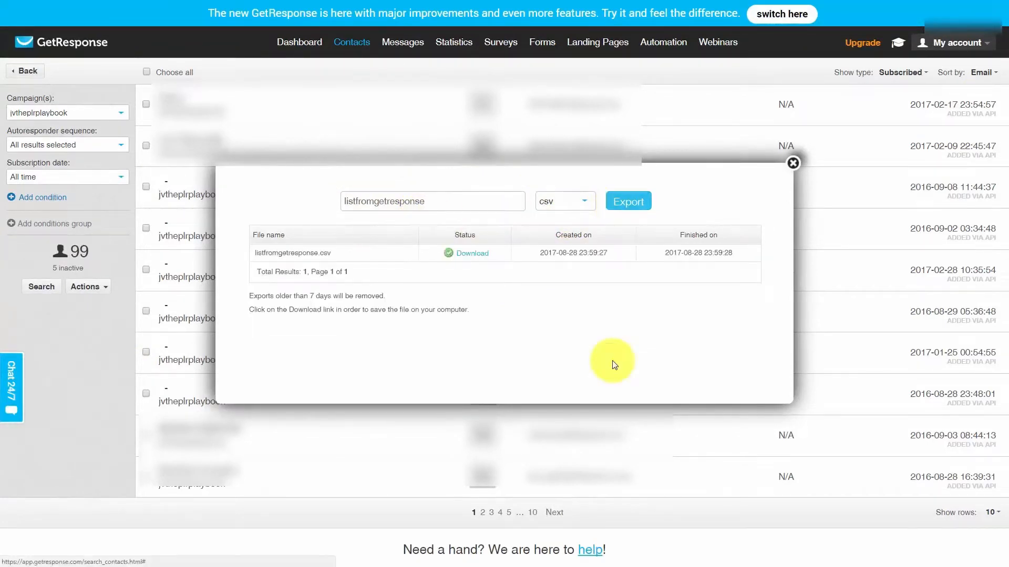
click(471, 256)
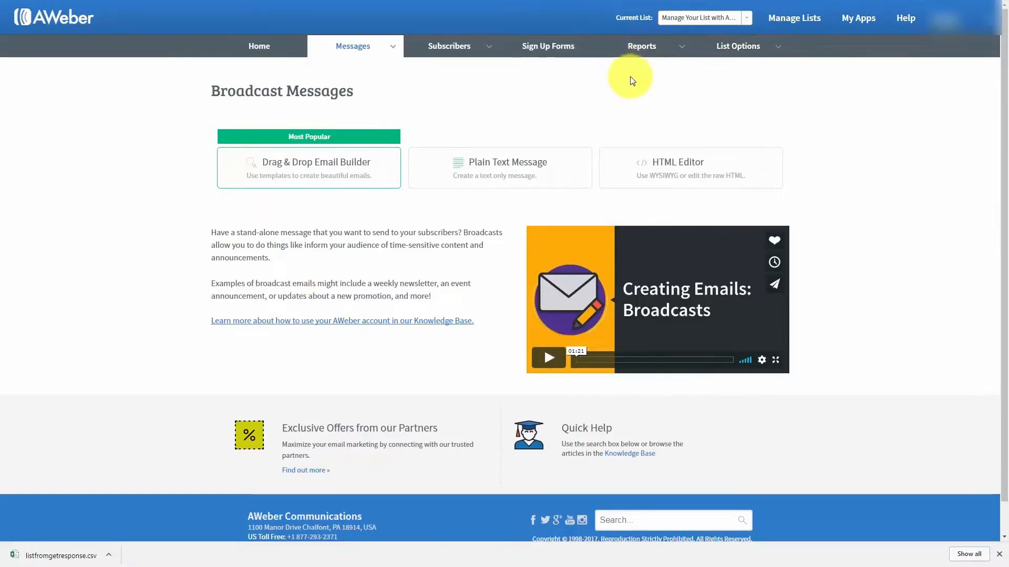
Go to Subscribers > Add Subscribers for the current list
click(490, 53)
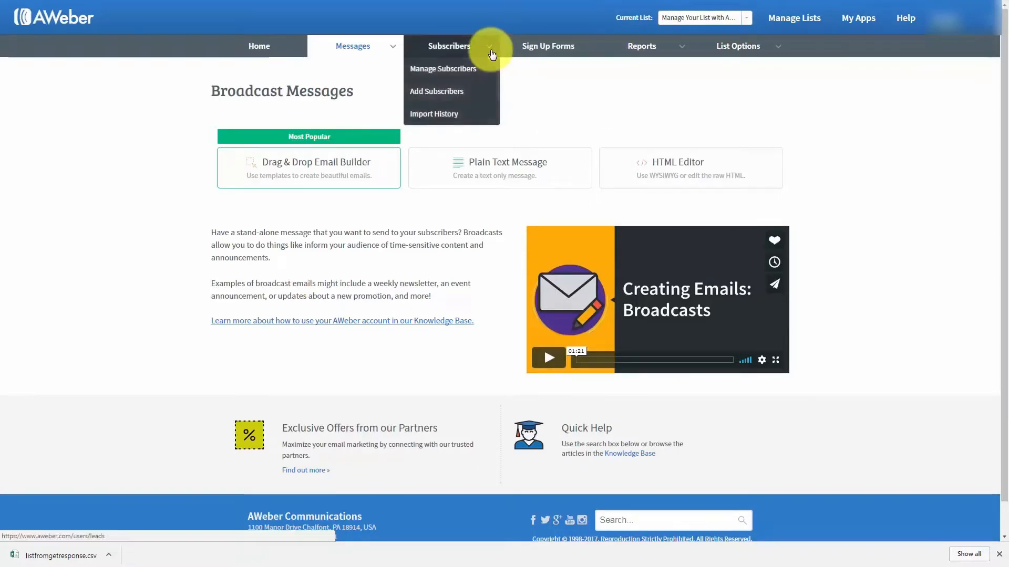
click(436, 92)
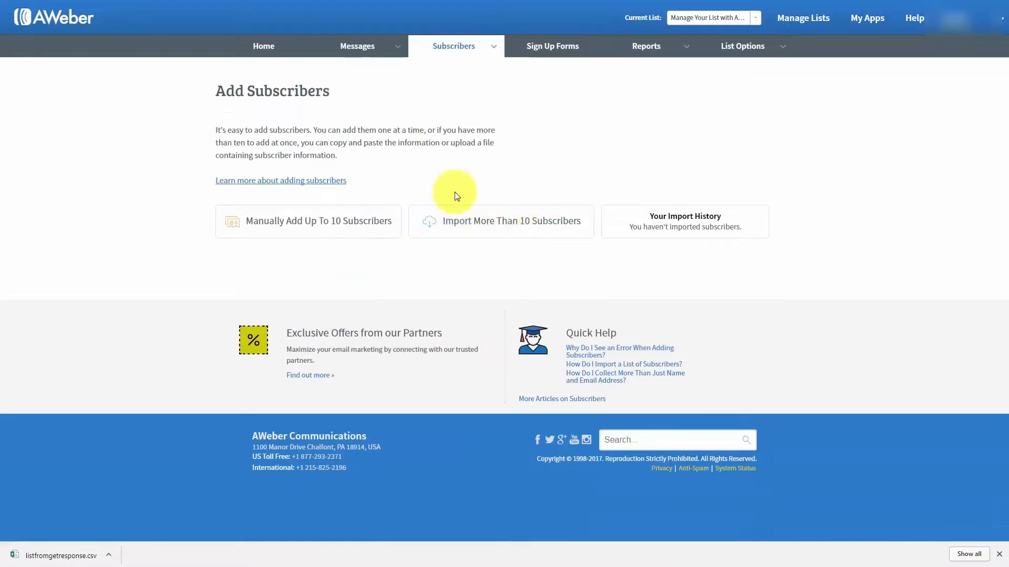
Begin a bulk import of the exported contacts CSV with its name and email columns mapped
click(471, 226)
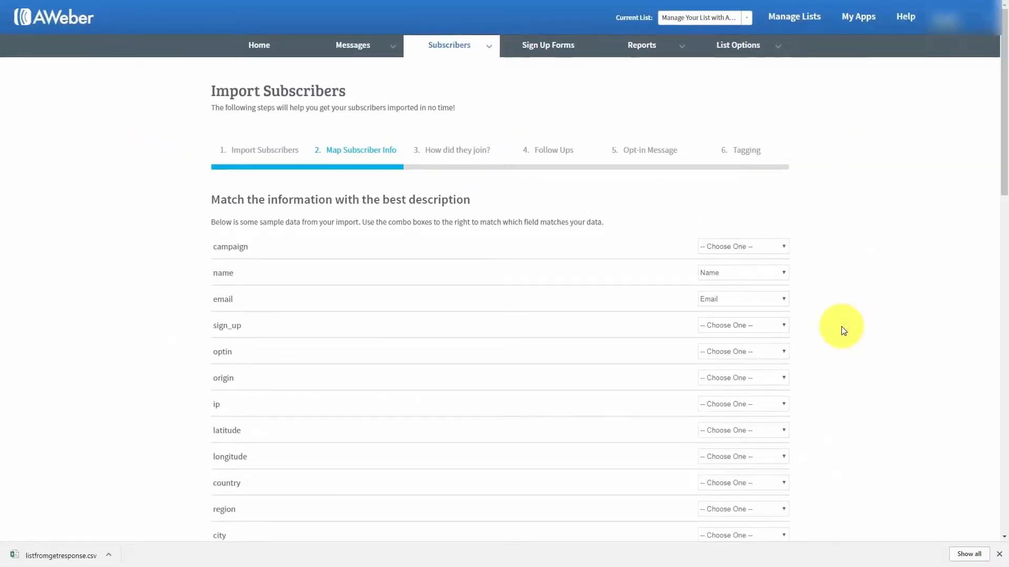
scroll(841, 326, down, 20)
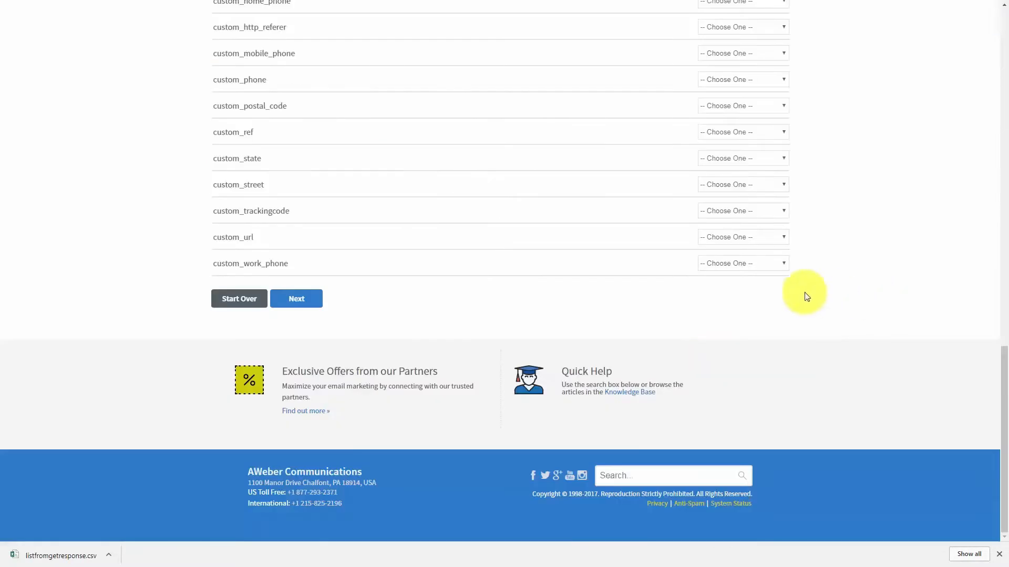
click(288, 304)
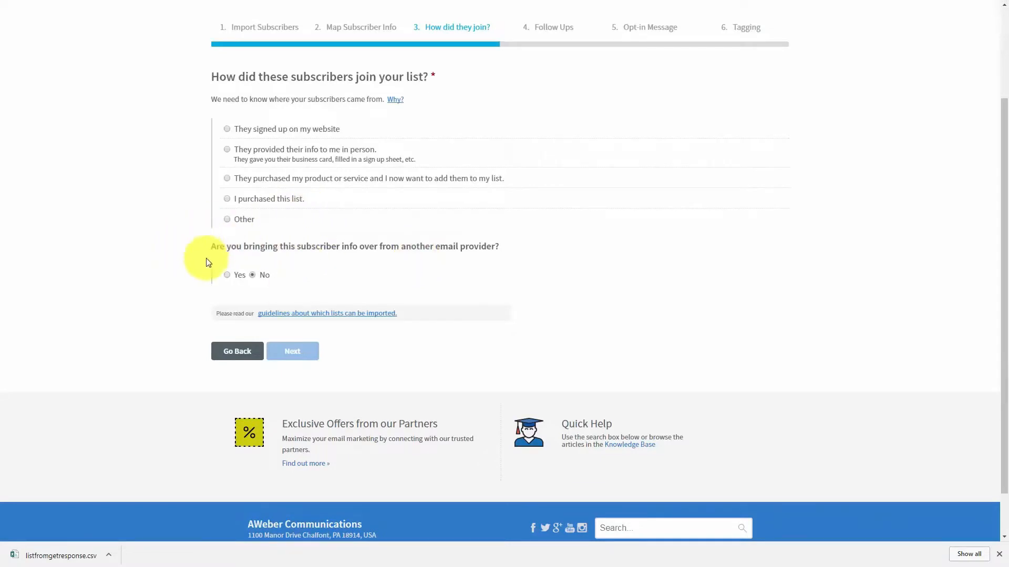
Mark the subscribers as coming from GetResponse, joined via Other, with a written origin explanation
click(227, 276)
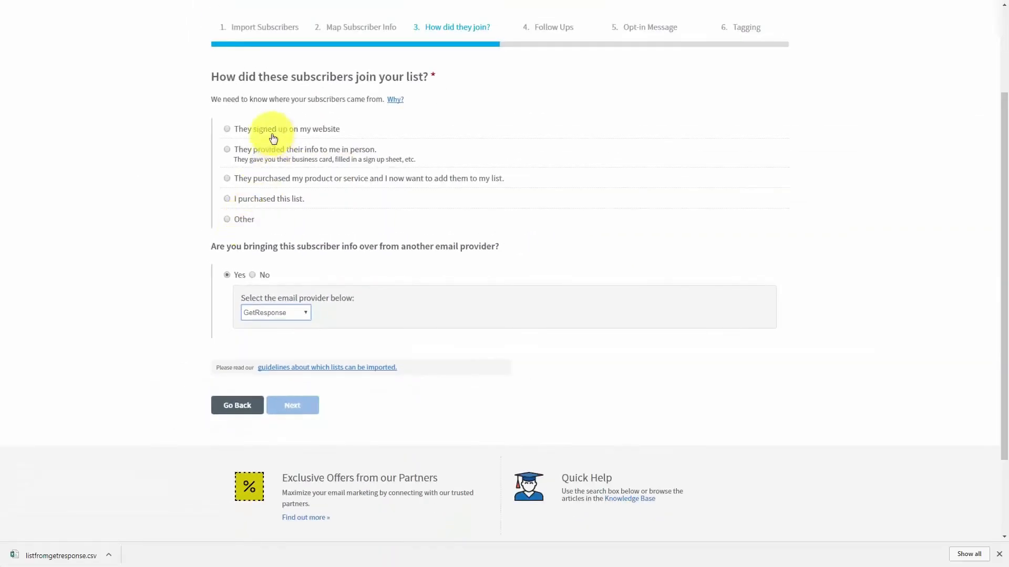
click(228, 132)
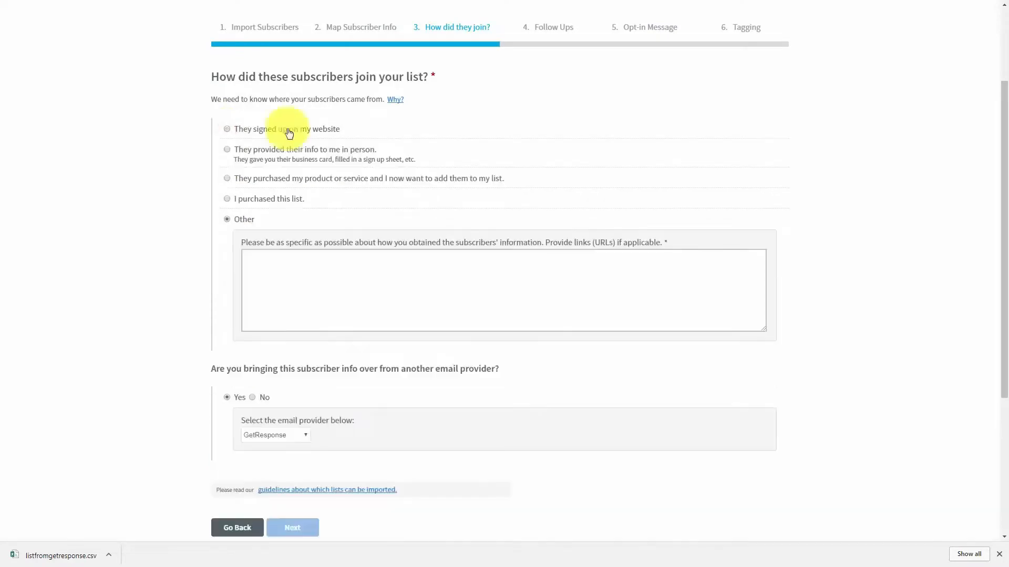
click(266, 266)
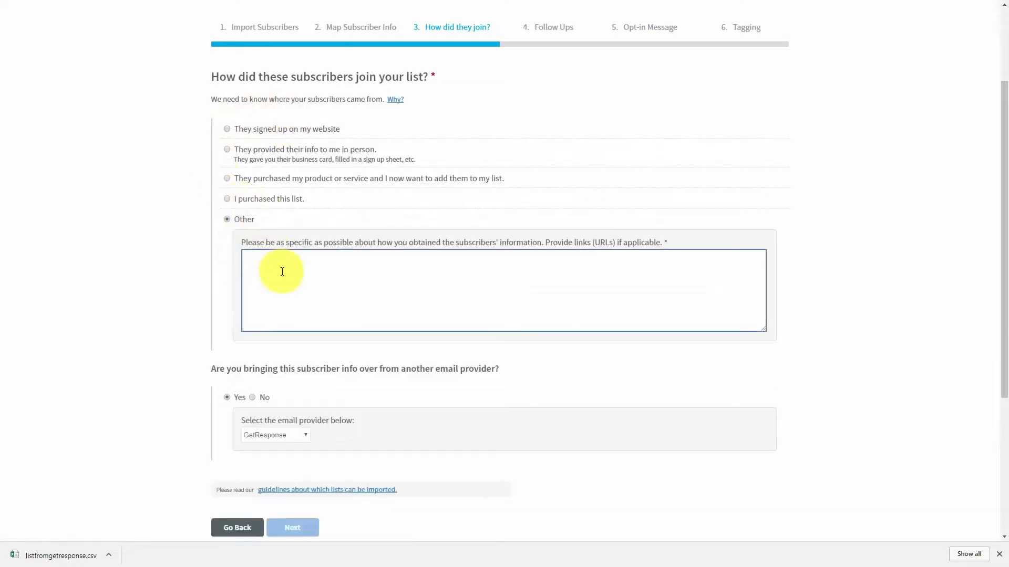
click(152, 272)
click(279, 259)
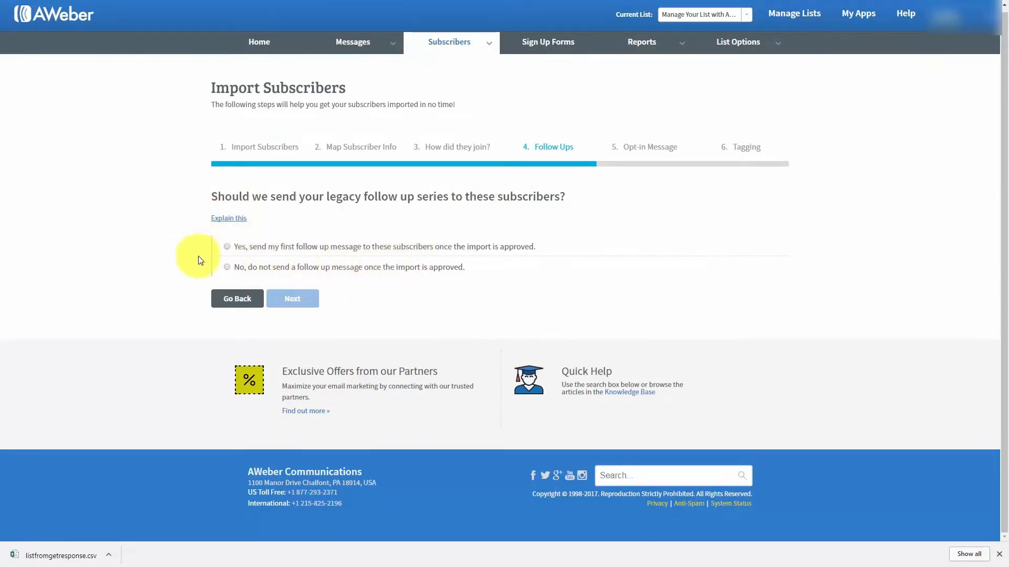
Decline both the legacy follow-up series and a re-opt-in request for the imported subscribers
click(227, 268)
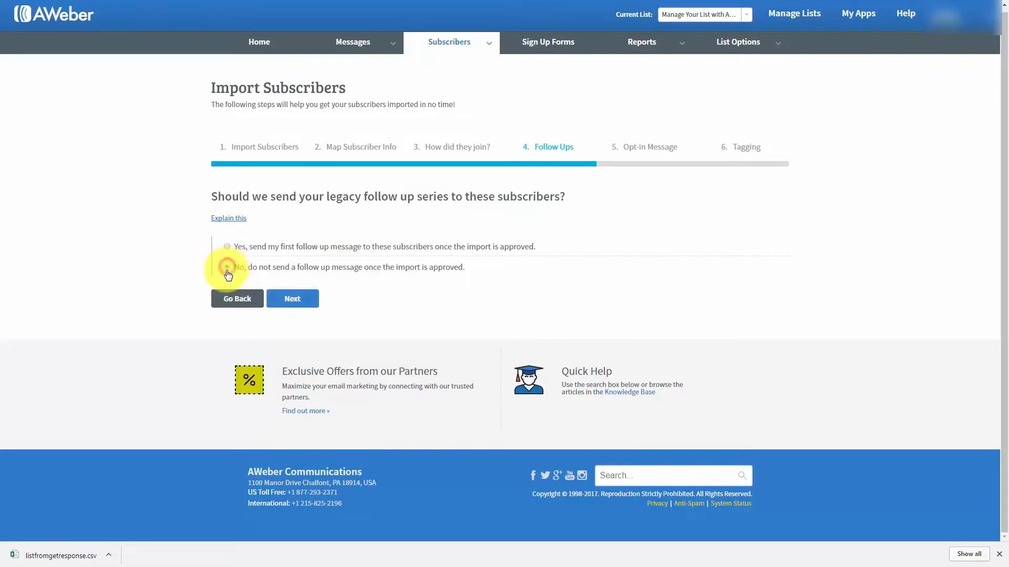
click(309, 301)
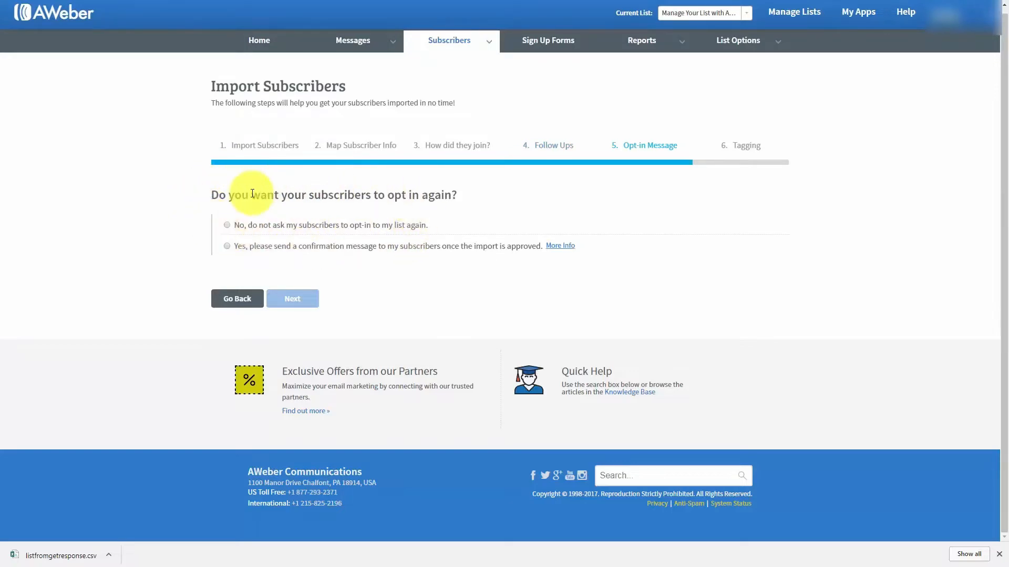
click(227, 226)
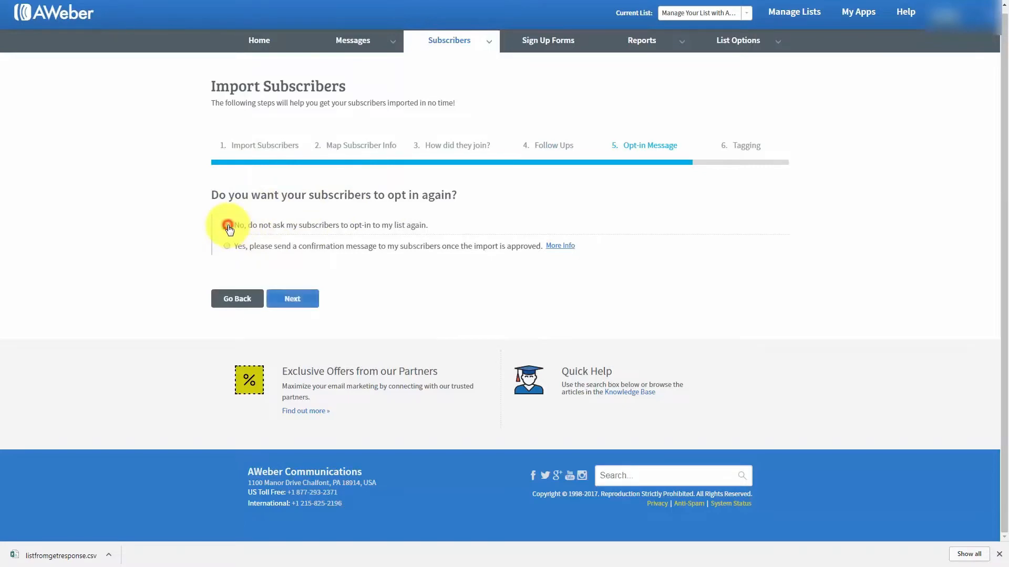
click(291, 301)
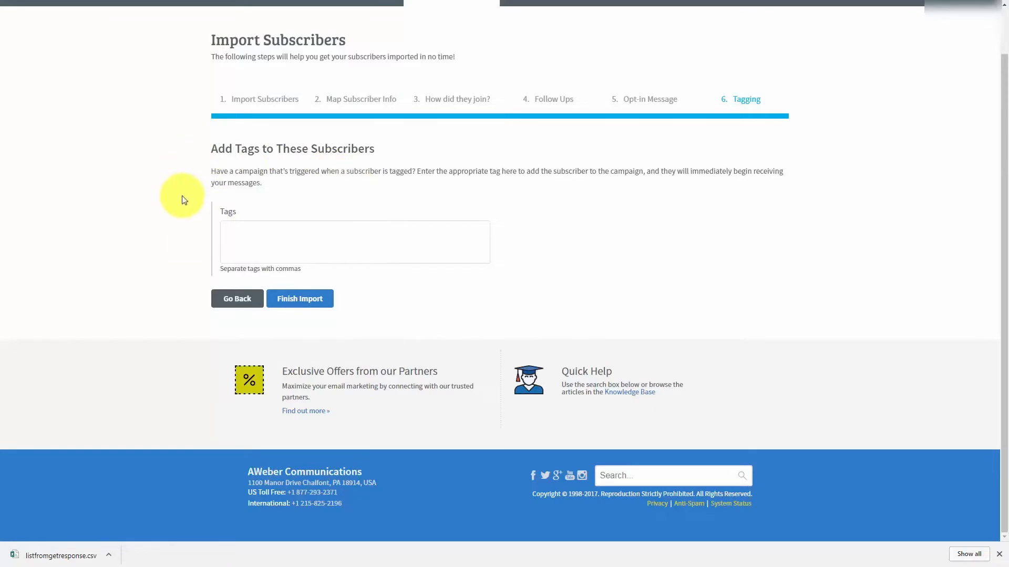
Tag the imported subscribers 'affiliate' and finish the import
click(247, 229)
text(affiliate)
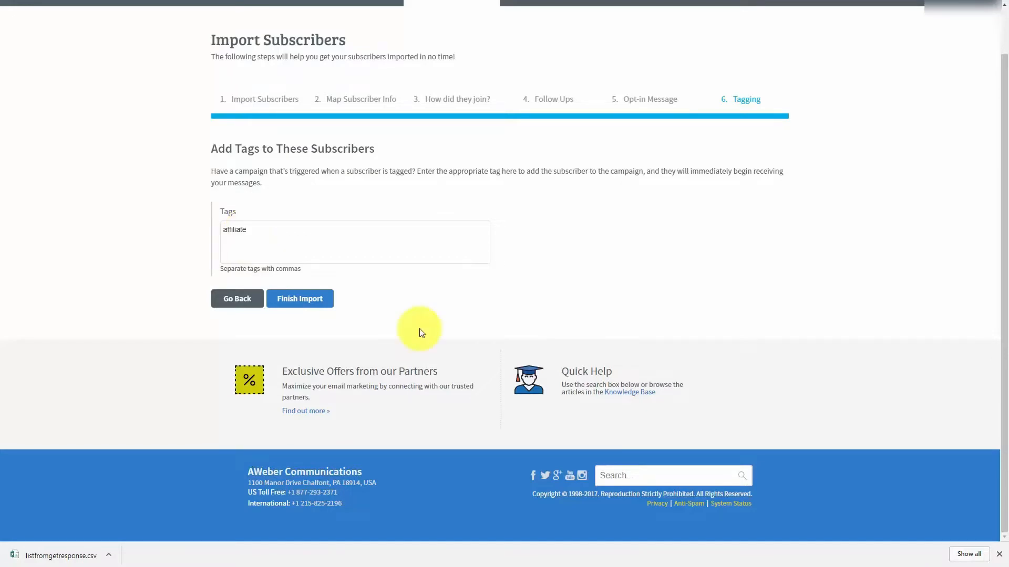
click(298, 299)
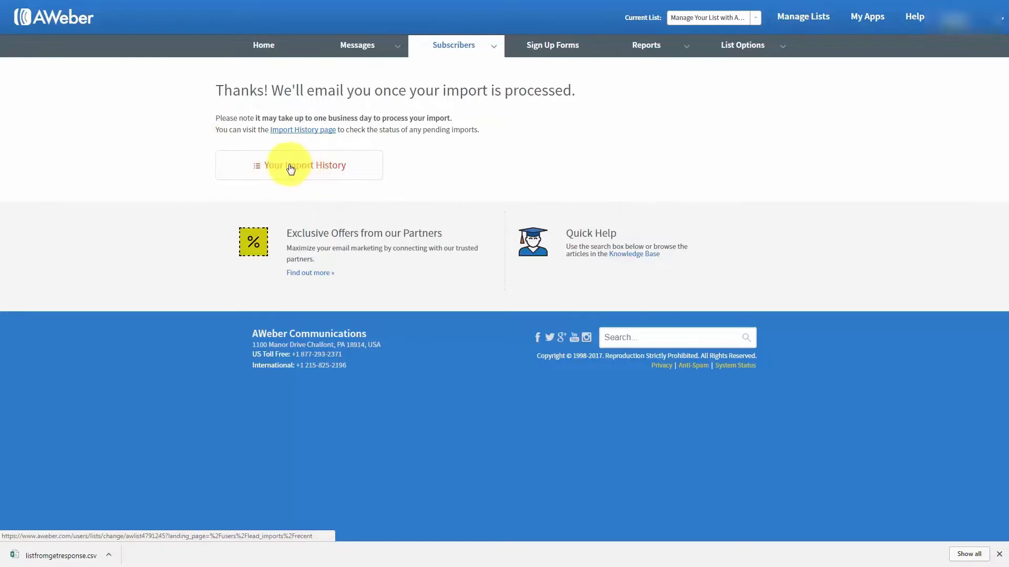
Check the import history breakdown showing 97 of 99 subscribers added and two rejected
click(303, 134)
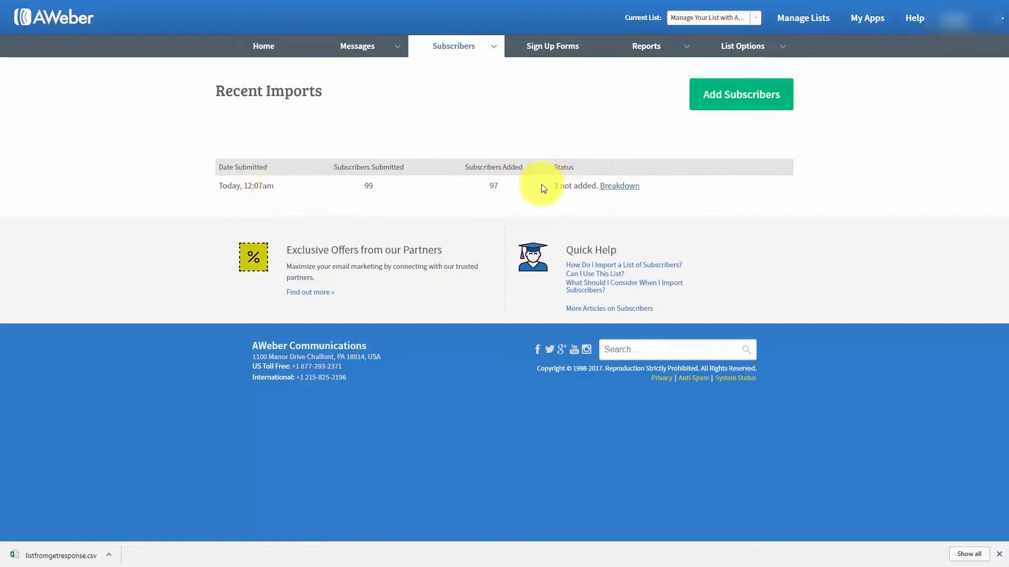
click(616, 194)
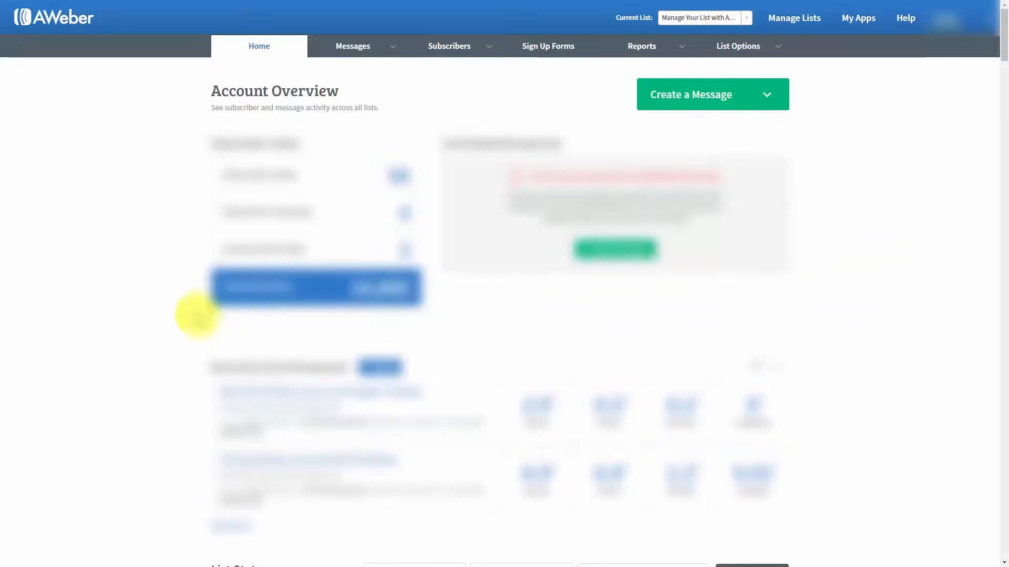
Show Basic Settings for 'Manage Your List with Aweber' and inspect its unique ID awlist4791245
mouse_move(752, 55)
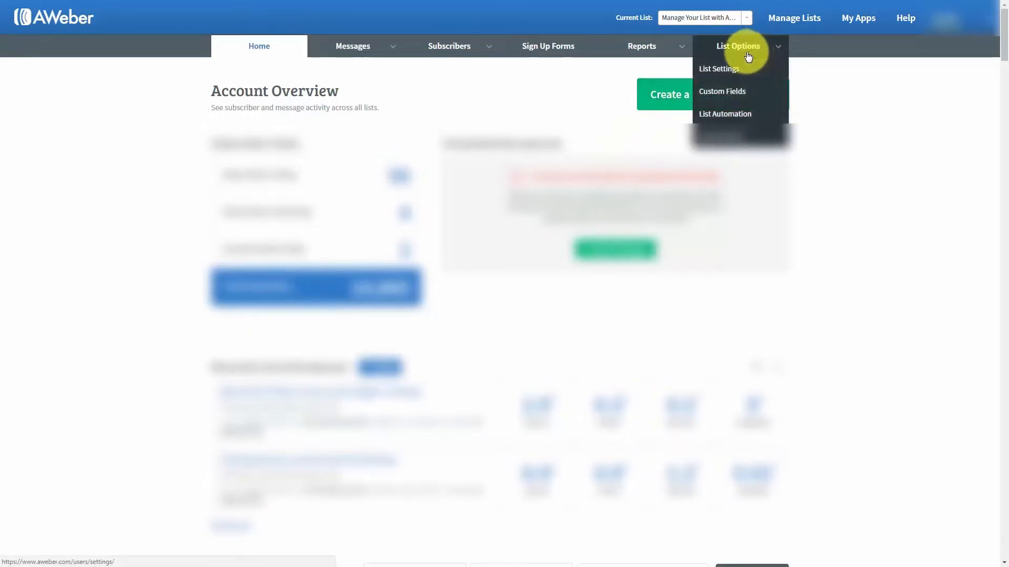
click(721, 73)
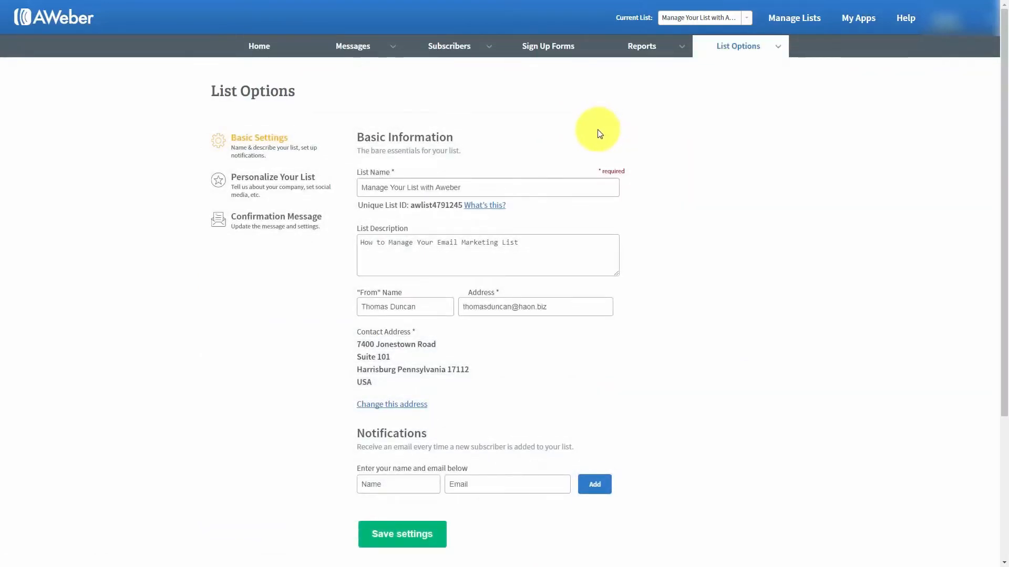
click(363, 187)
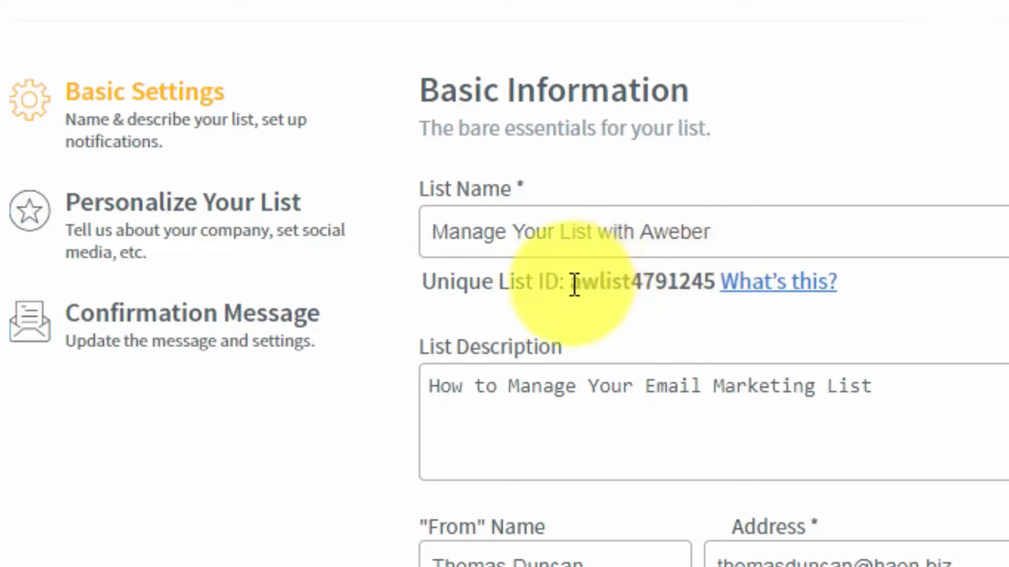
drag(570, 284, 715, 285)
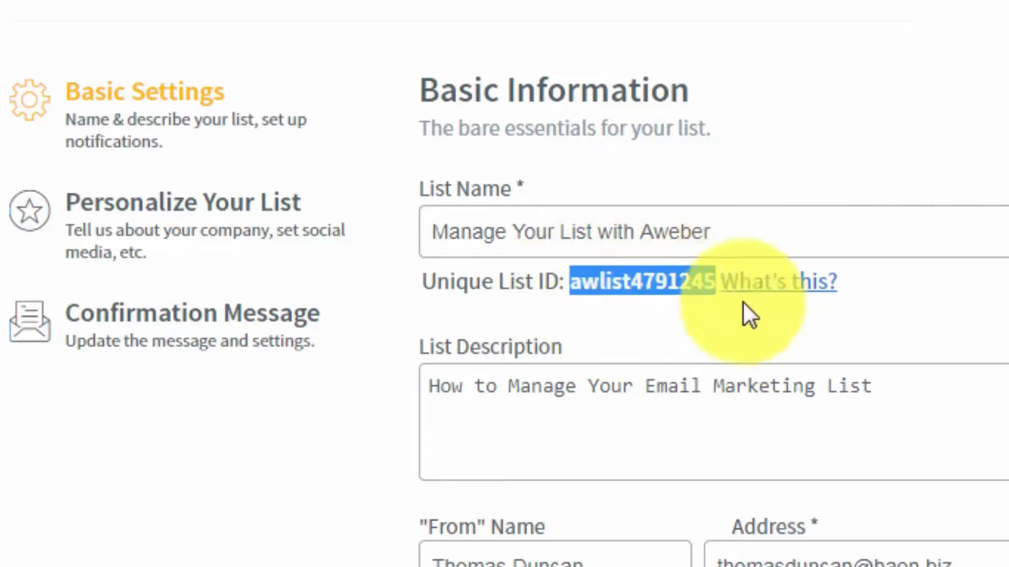
click(569, 282)
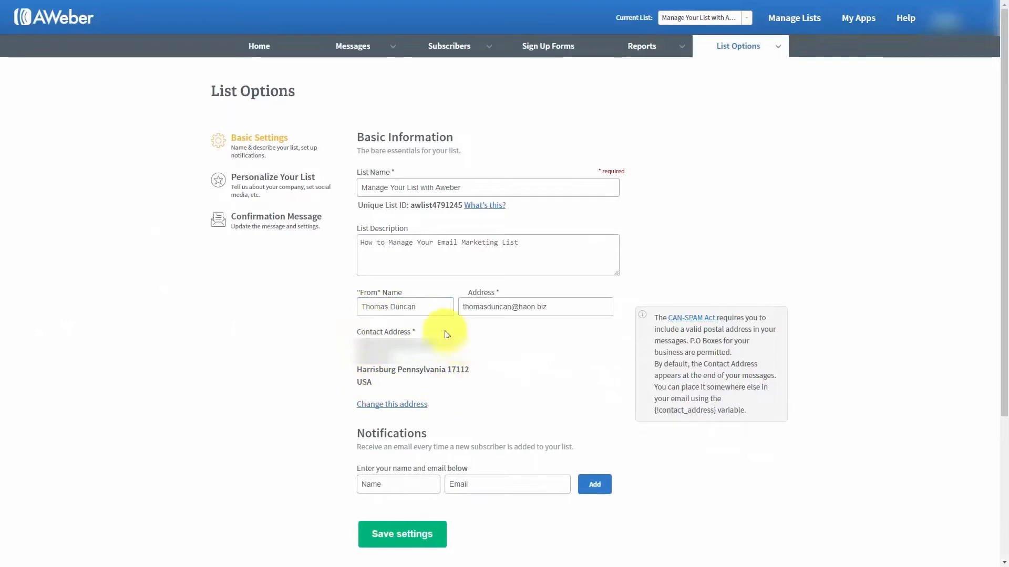
Review the Contact Address and the still-empty new-subscriber Notifications name field
mouse_move(417, 334)
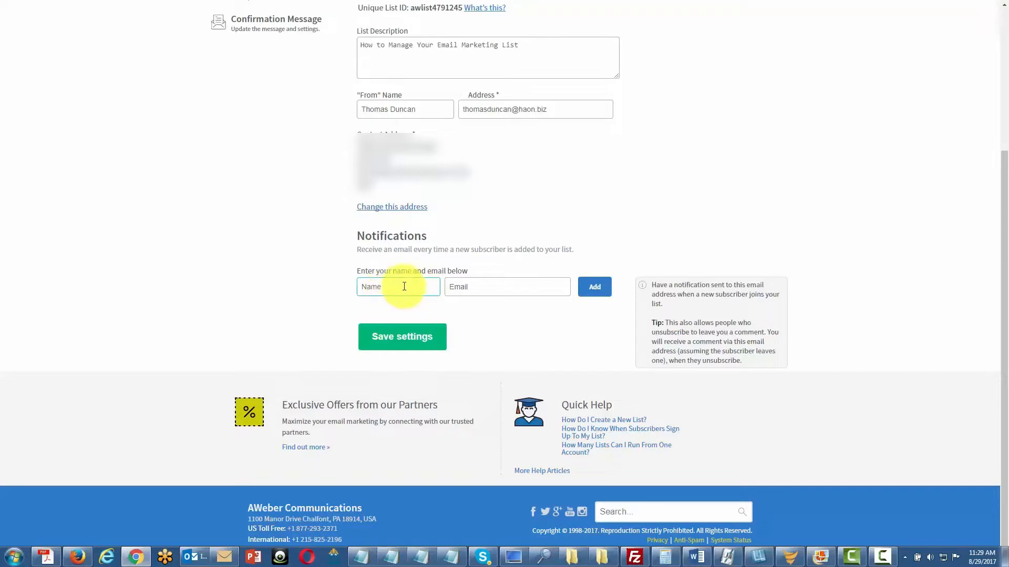
click(384, 288)
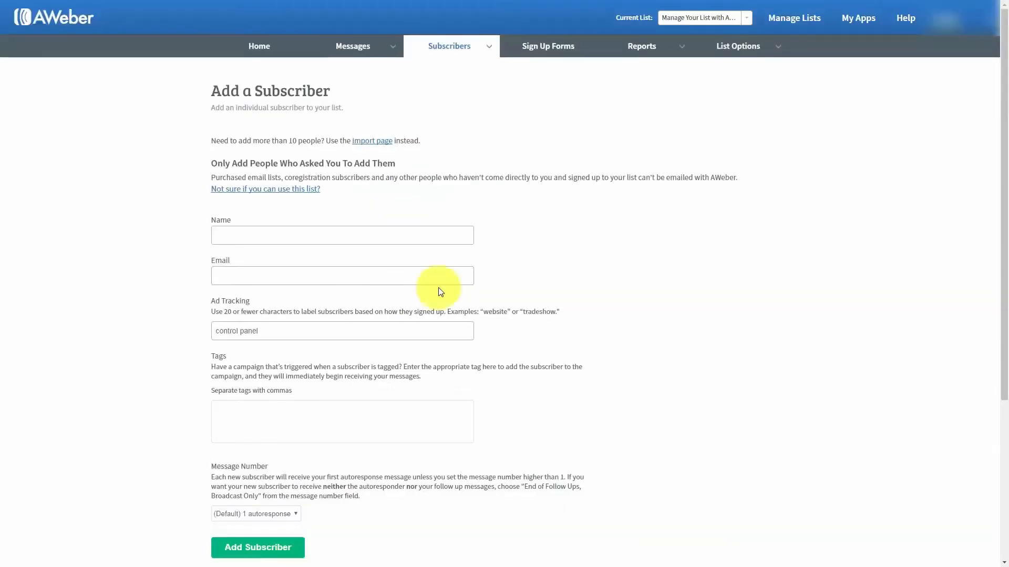
Add a test subscriber to the list by entering a name and e-mail address
mouse_move(480, 53)
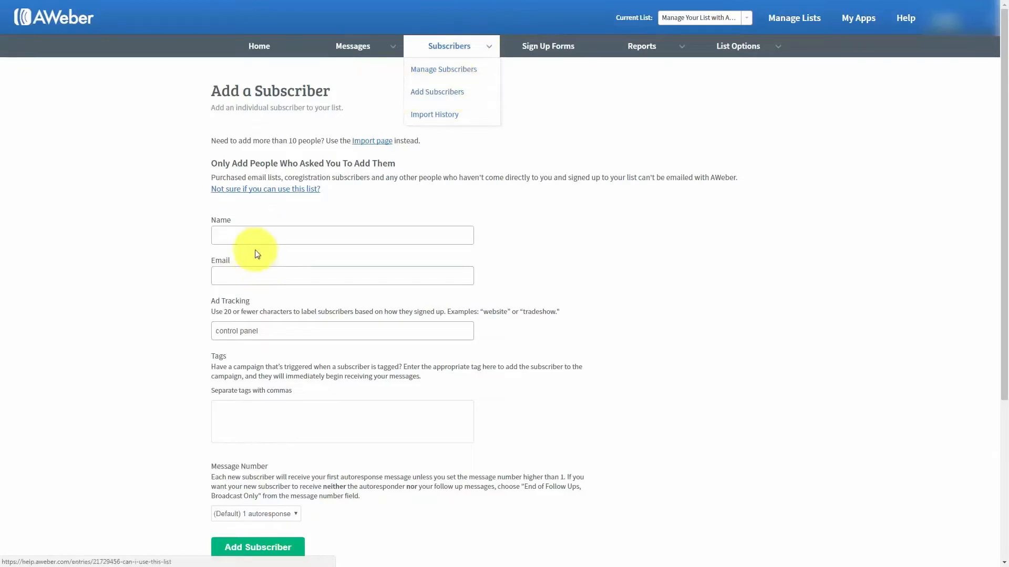
click(249, 235)
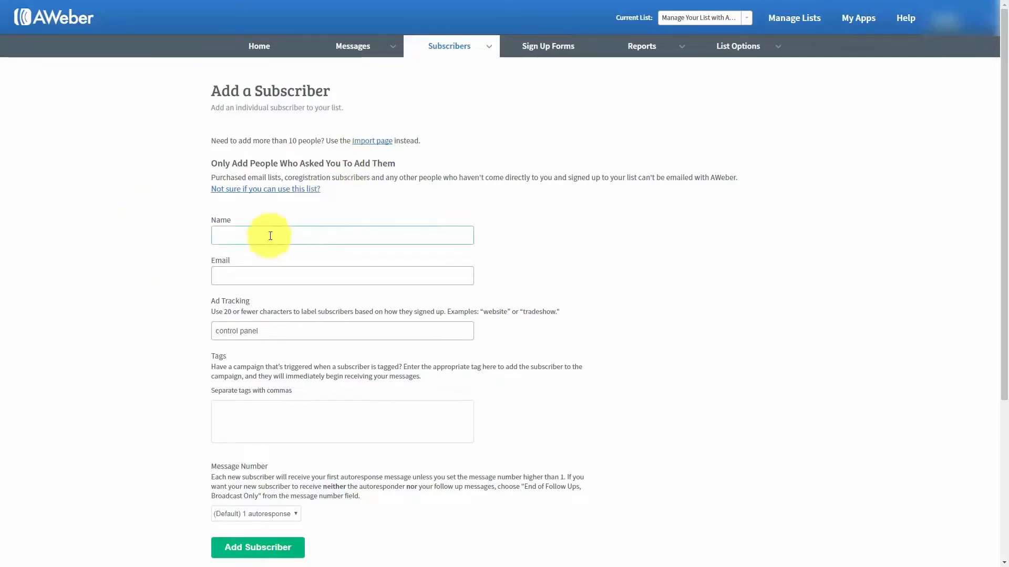
click(240, 235)
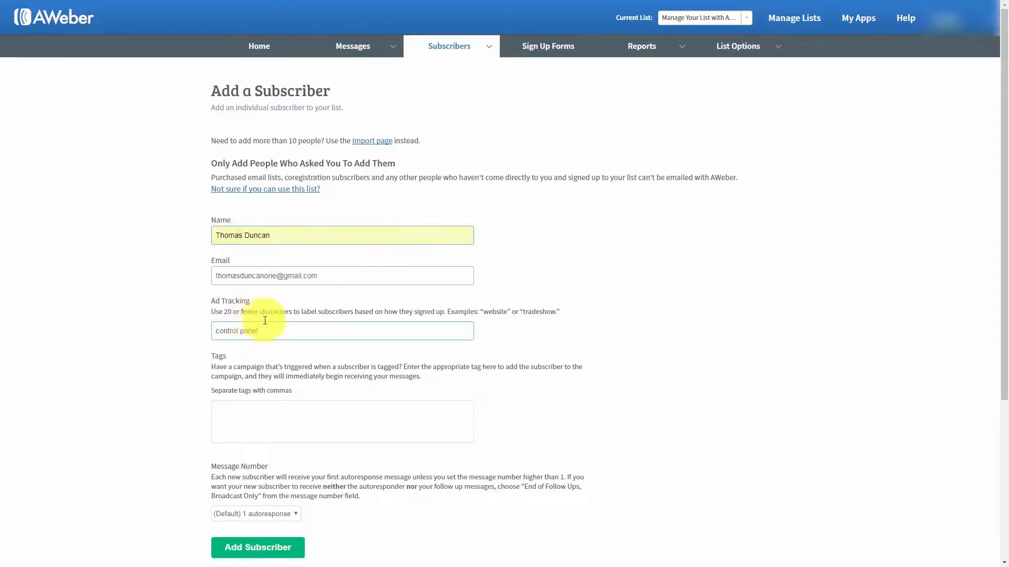
click(252, 550)
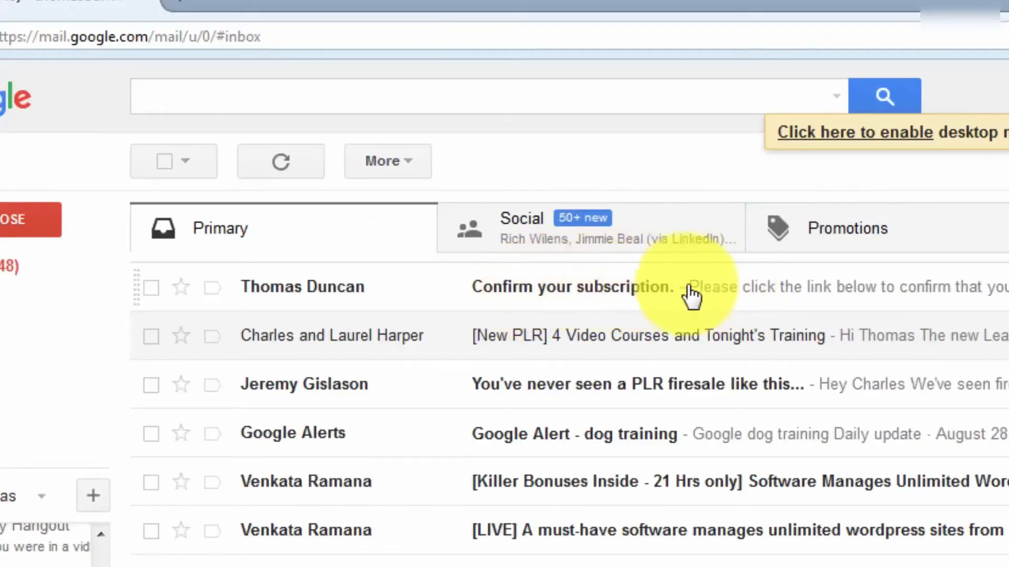
Open the 'Confirm your subscription' email in Gmail and follow its aweber.com confirmation link
click(688, 289)
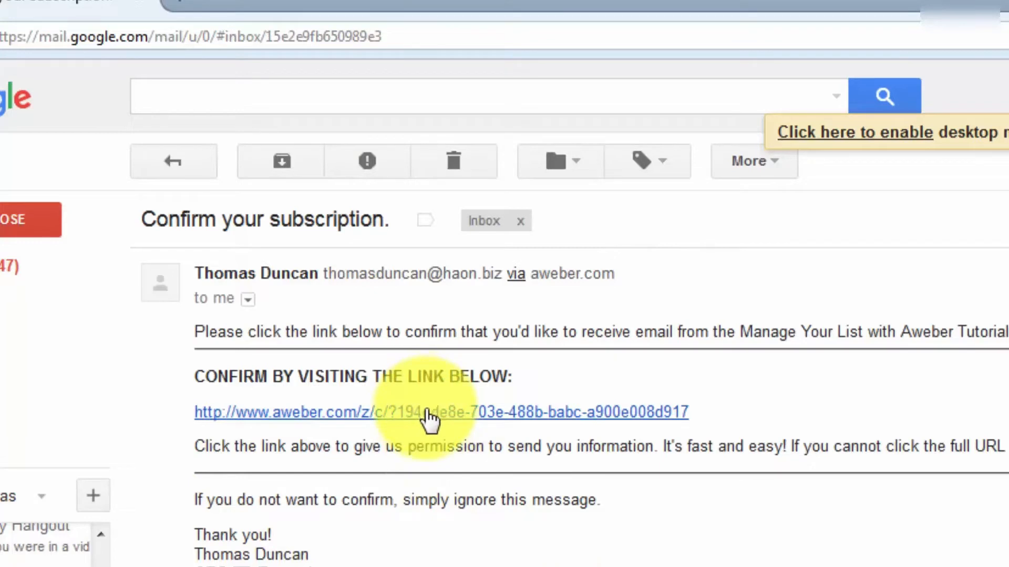
click(427, 412)
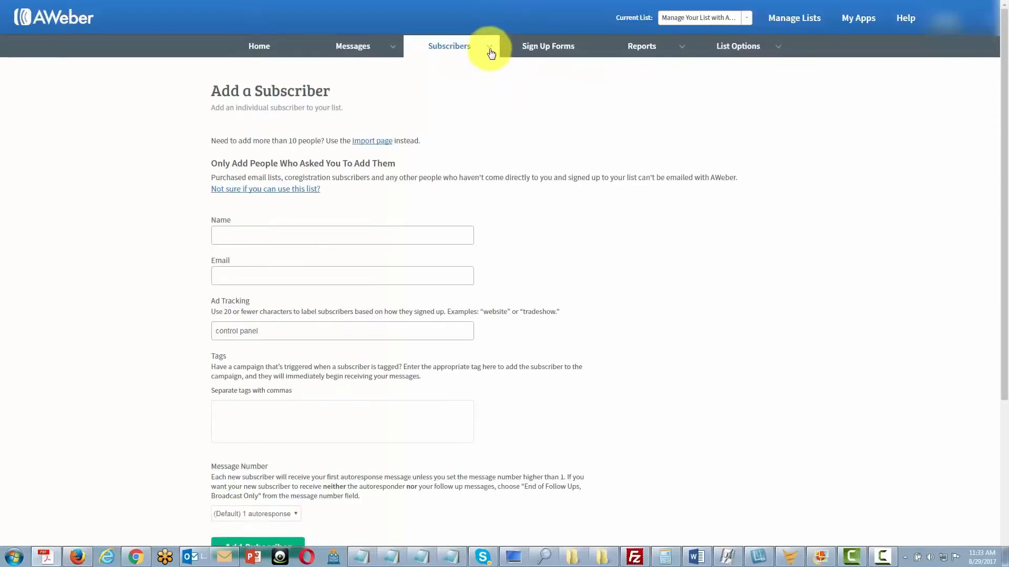
Open Manage Subscribers to see the test subscriber listed as Subscribed
mouse_move(489, 49)
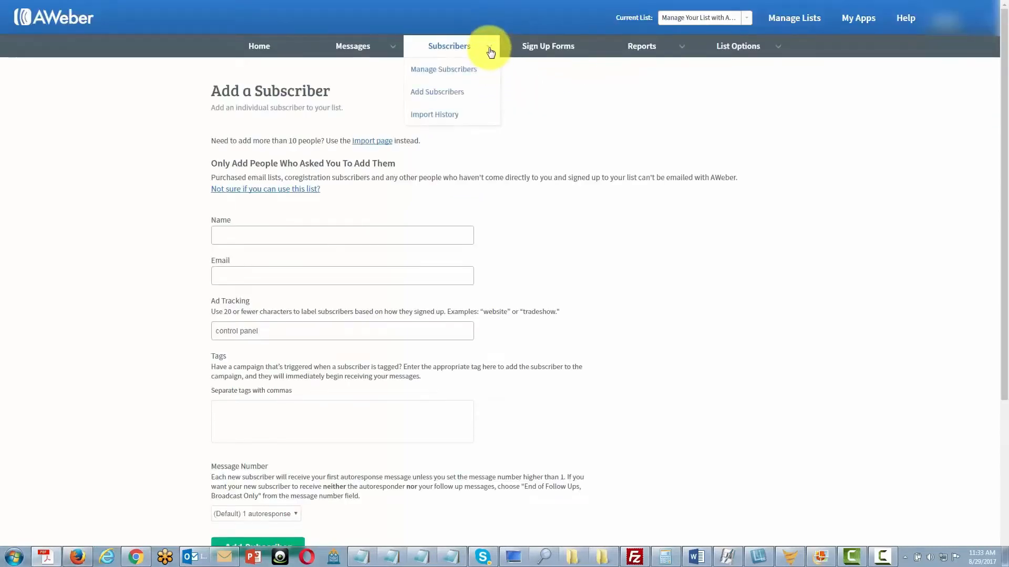
click(452, 71)
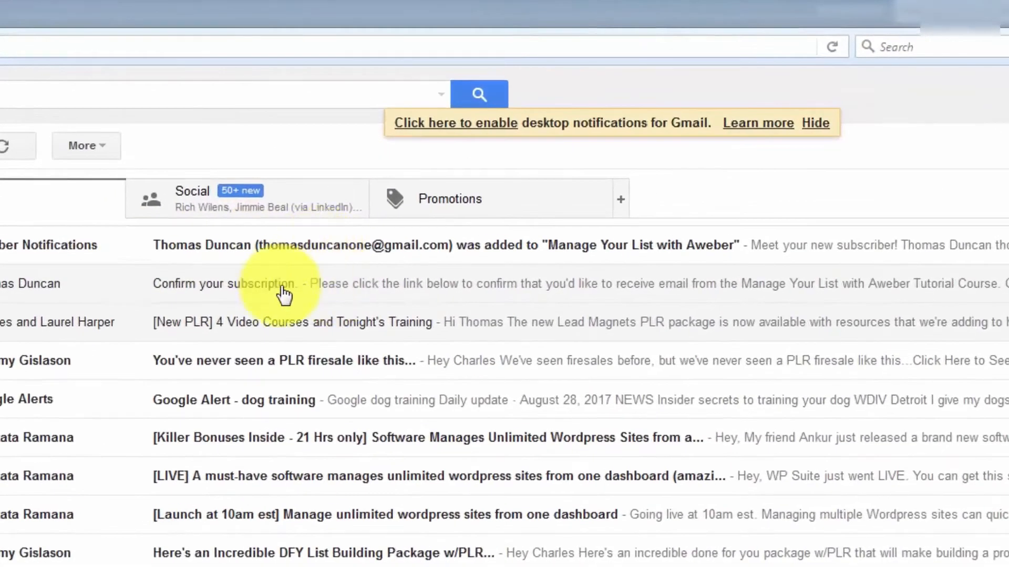
Open the AWeber Subscriber Notifications email about a new subscriber to Manage Your List with Aweber
click(349, 247)
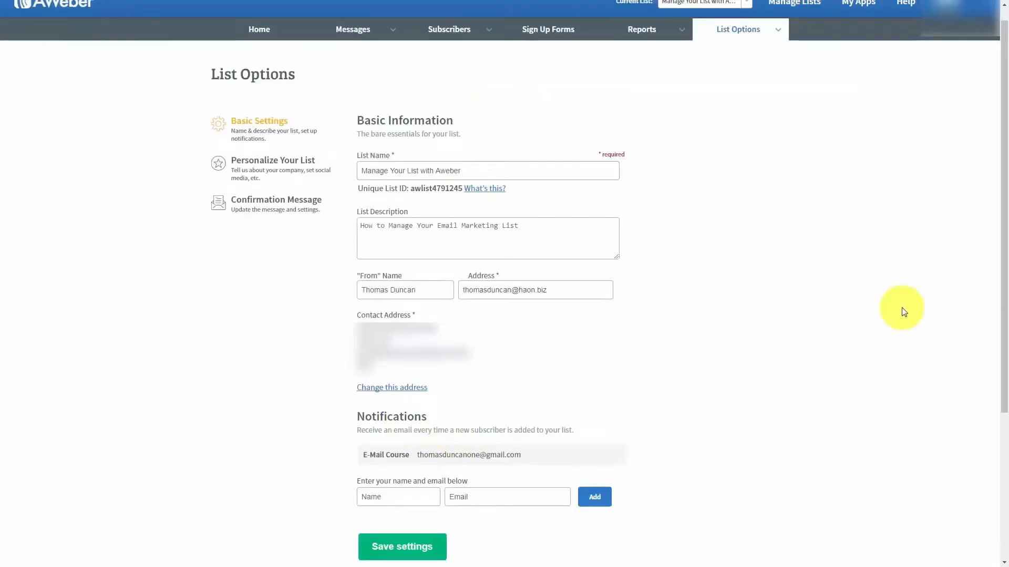
Go to the list's Personalize Your List page with company branding and social media settings
scroll(827, 343, up, 1)
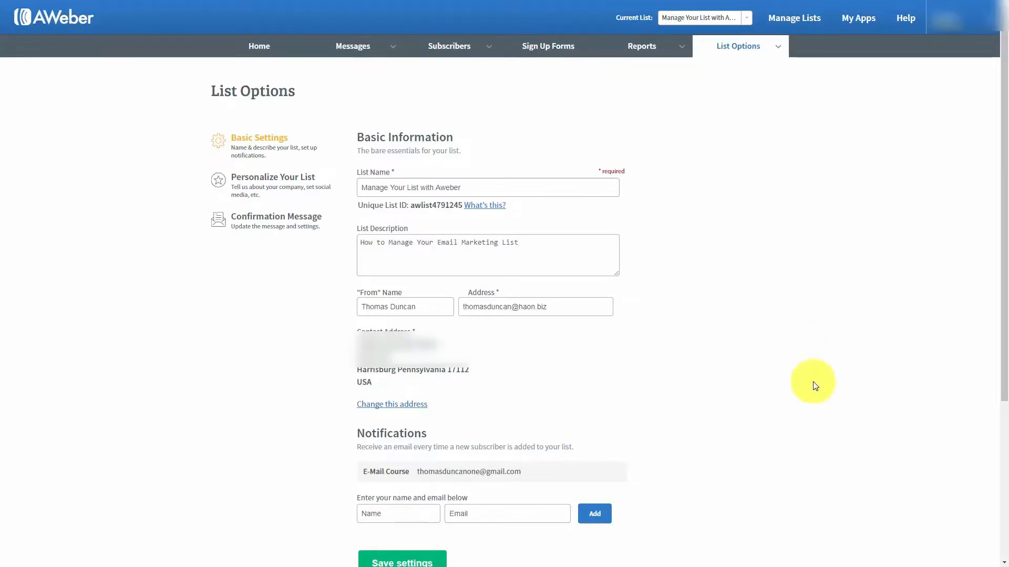
click(264, 182)
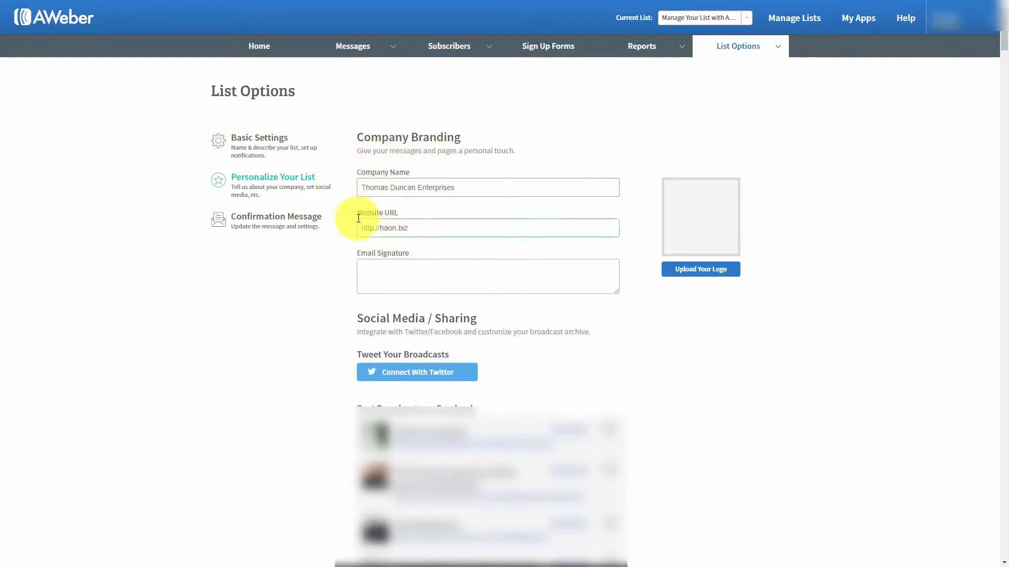
Enter a two-line signature with the sender's name and CEO title, and upload a company logo
click(432, 272)
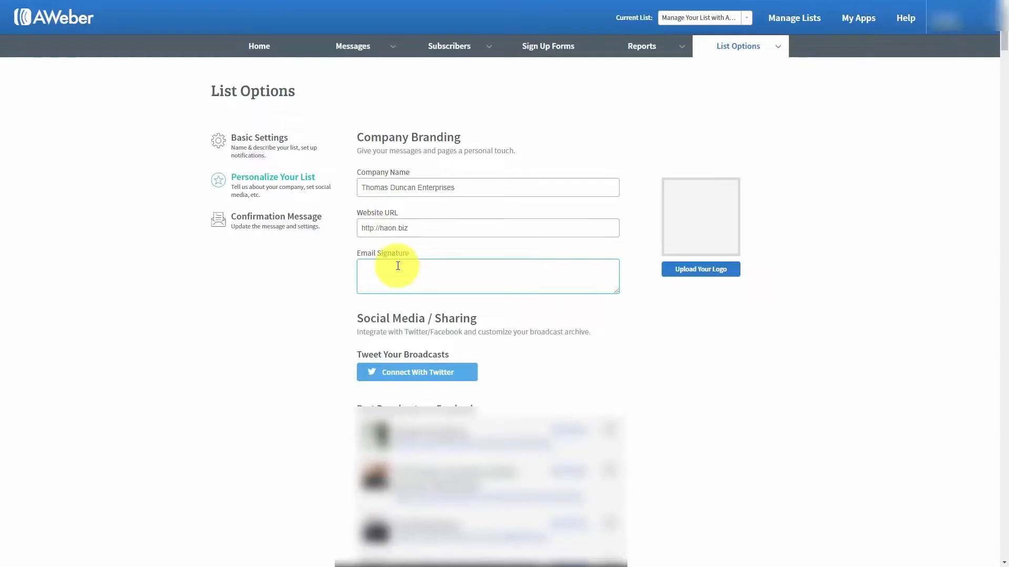
click(702, 271)
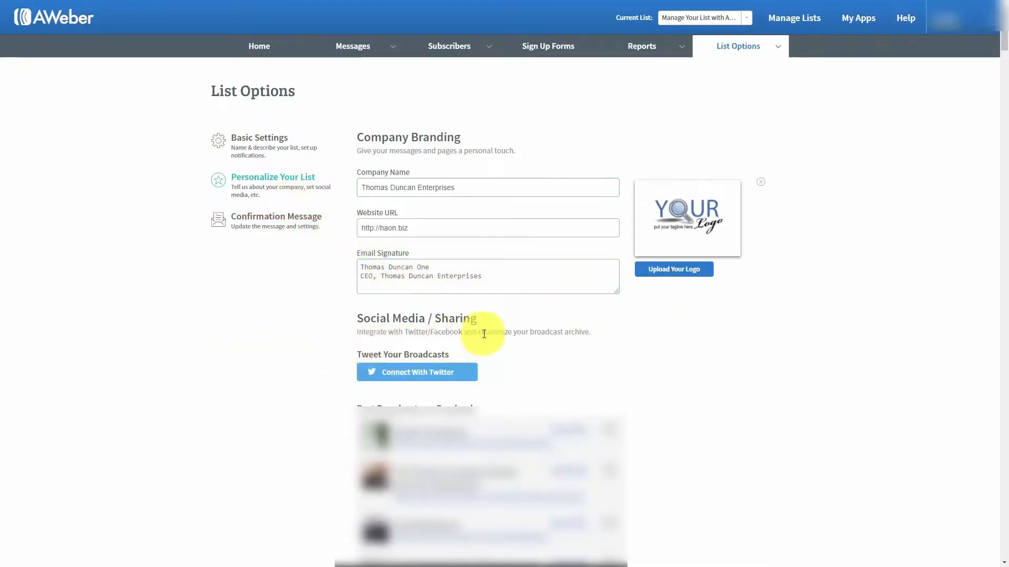
Connect and authorize a Twitter account so the list's broadcasts can be tweeted
click(392, 374)
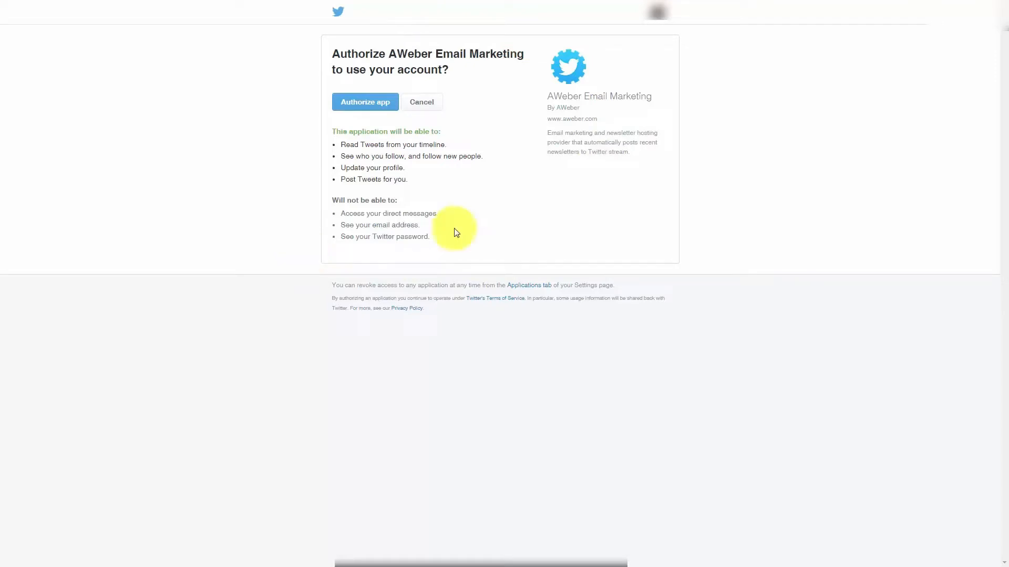
click(368, 106)
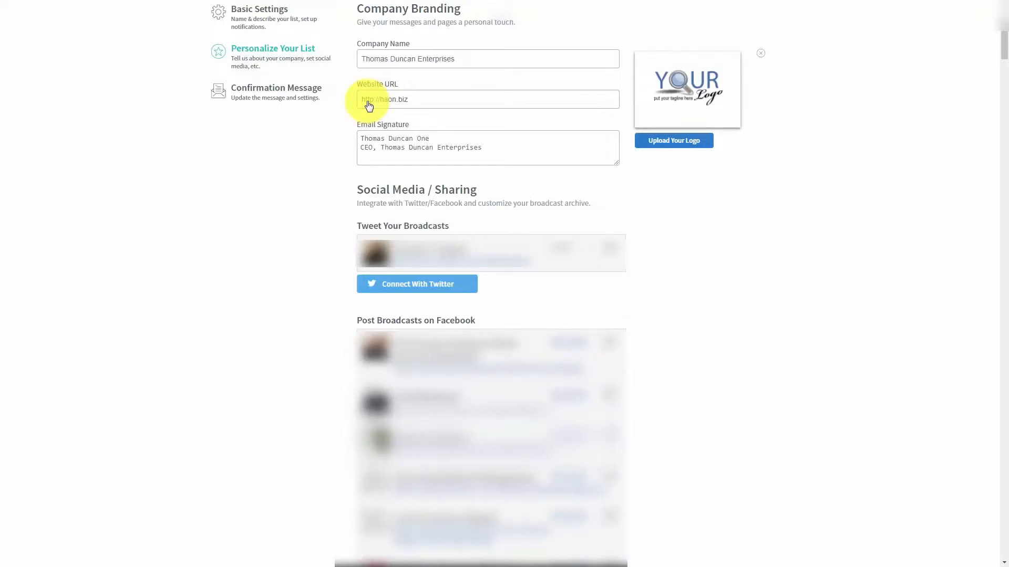
Make the Harrisburg Real Estate Facebook page the default for posting broadcasts
scroll(369, 106, down, 15)
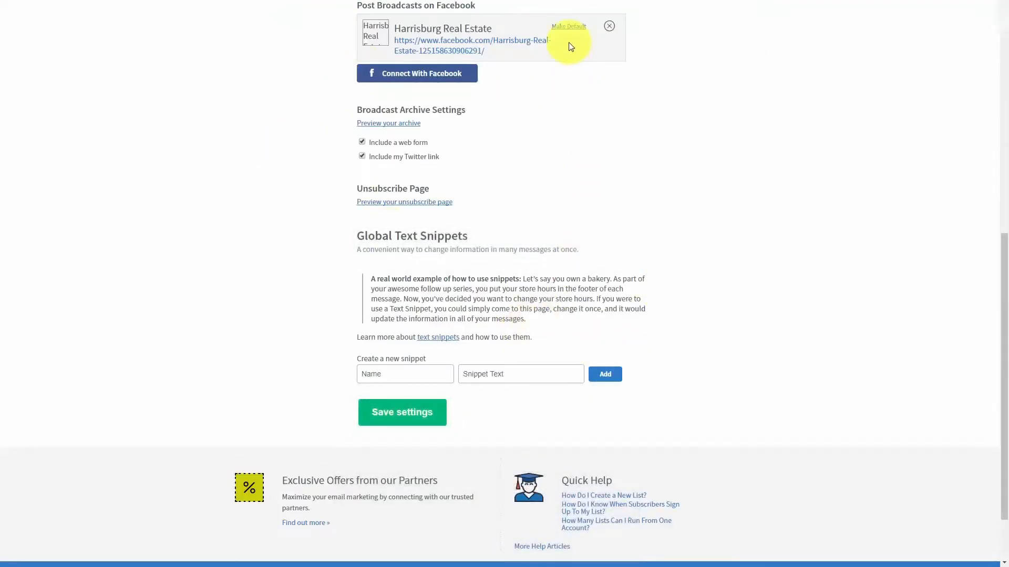
click(571, 27)
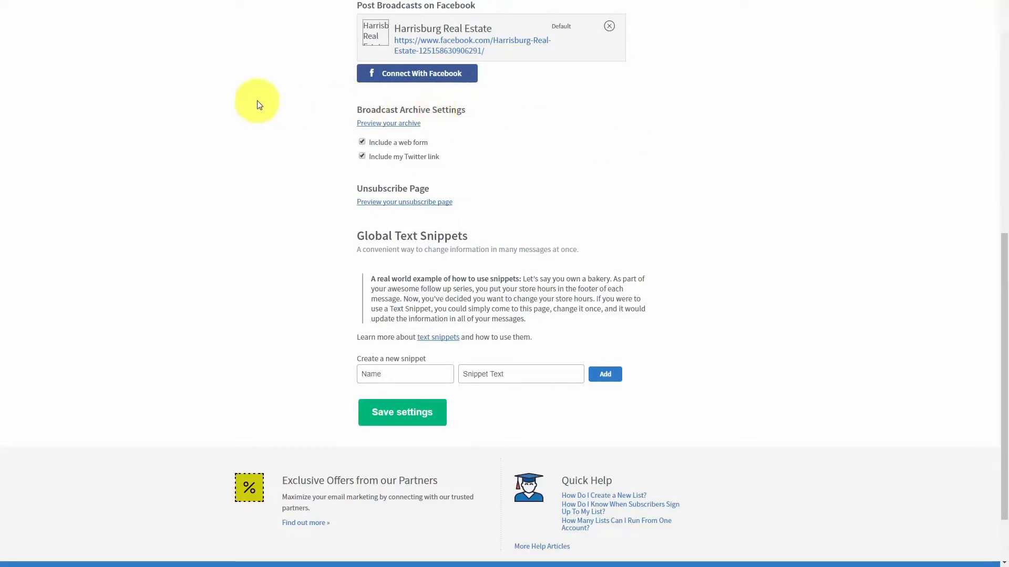
click(378, 130)
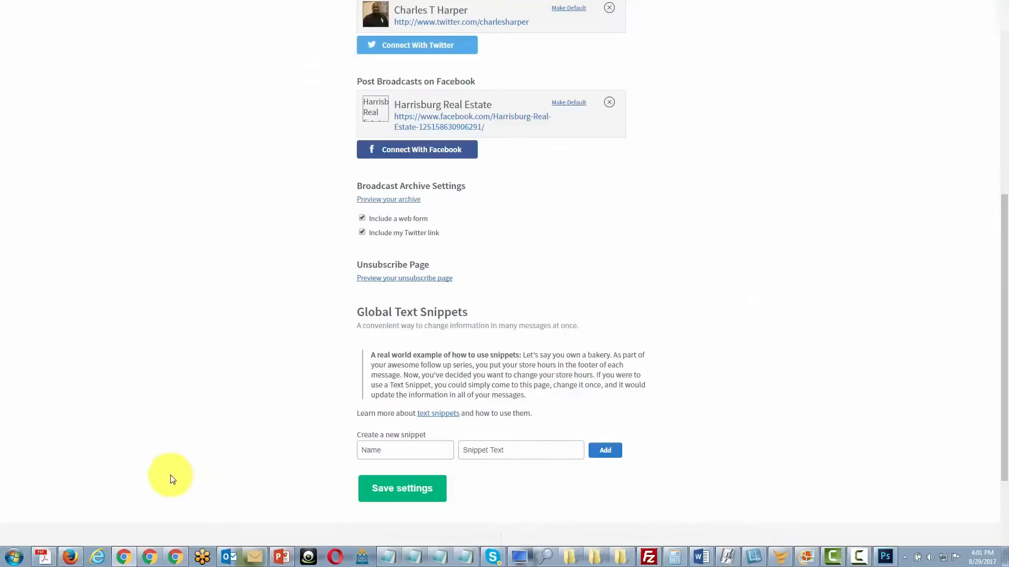
click(394, 284)
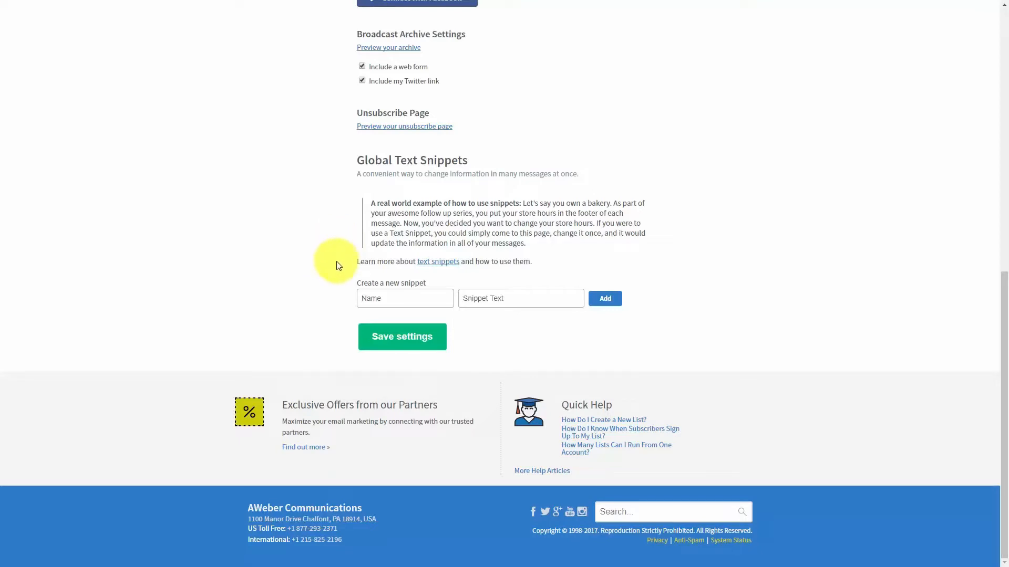
click(377, 298)
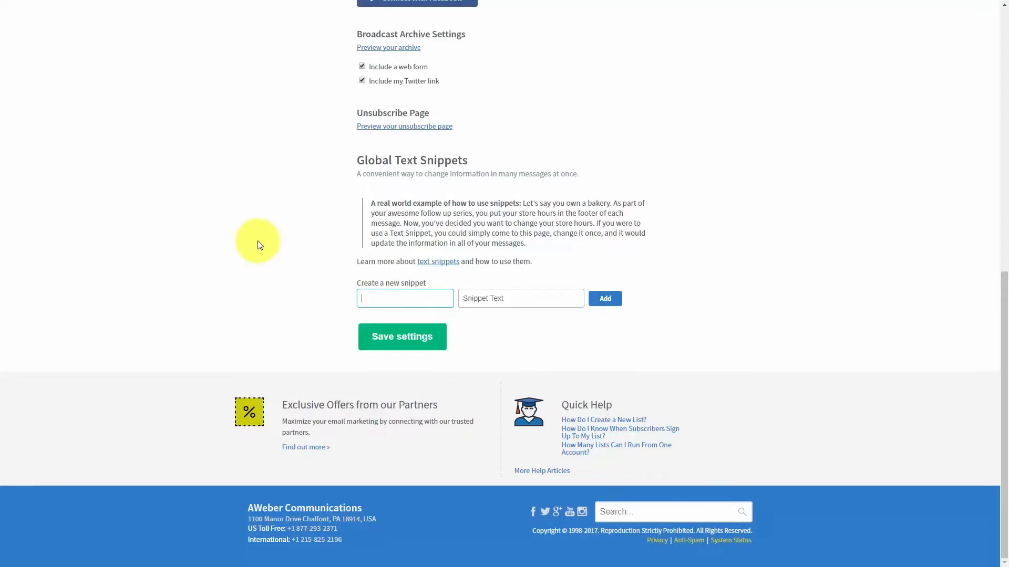
text(bonuses domain)
key(Tab)
text(http://haon.biz/bonuses)
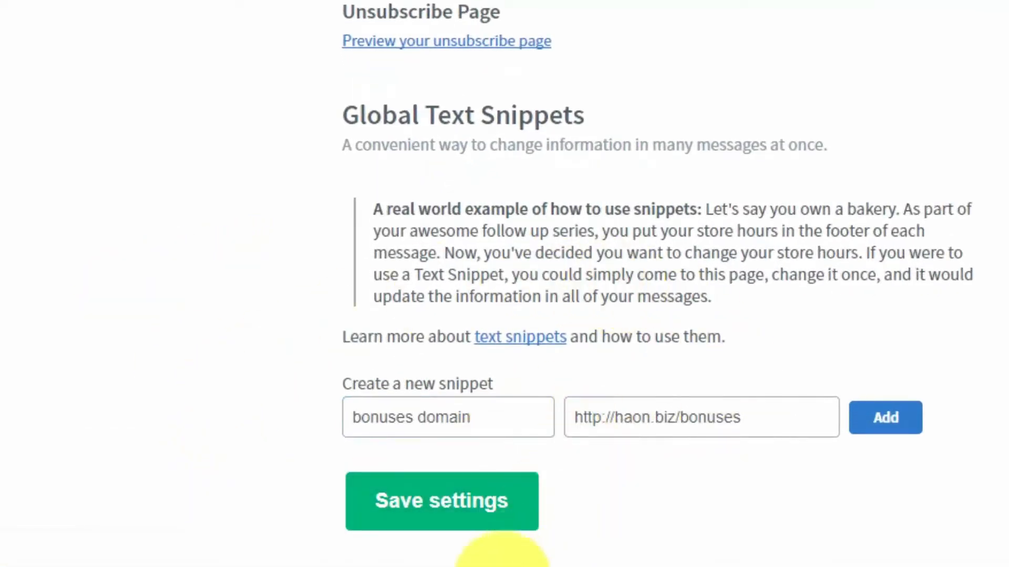
click(886, 420)
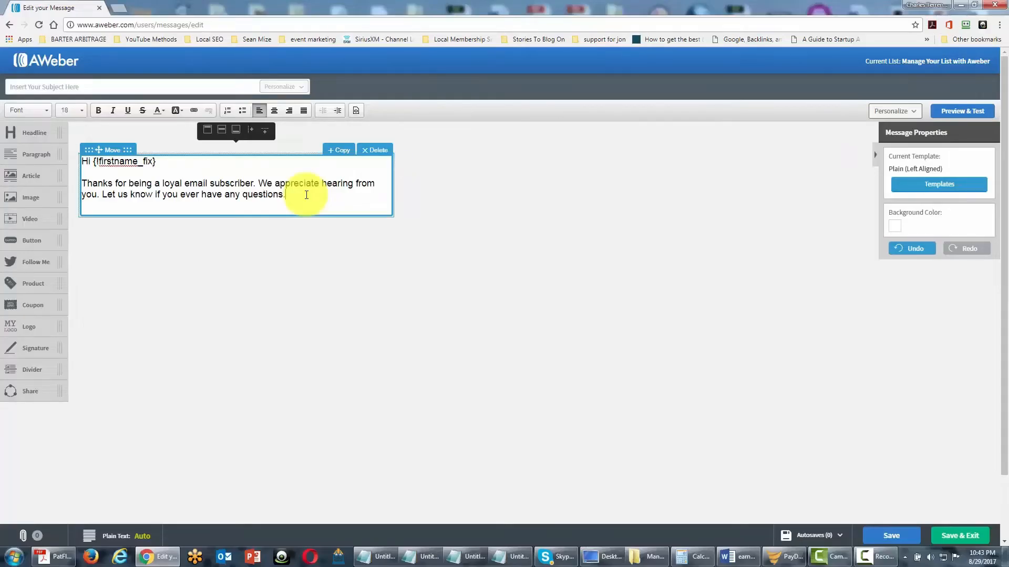
Insert the bonuses domain snippet on a new line after 'questions.' in the message
click(308, 198)
key(Return)
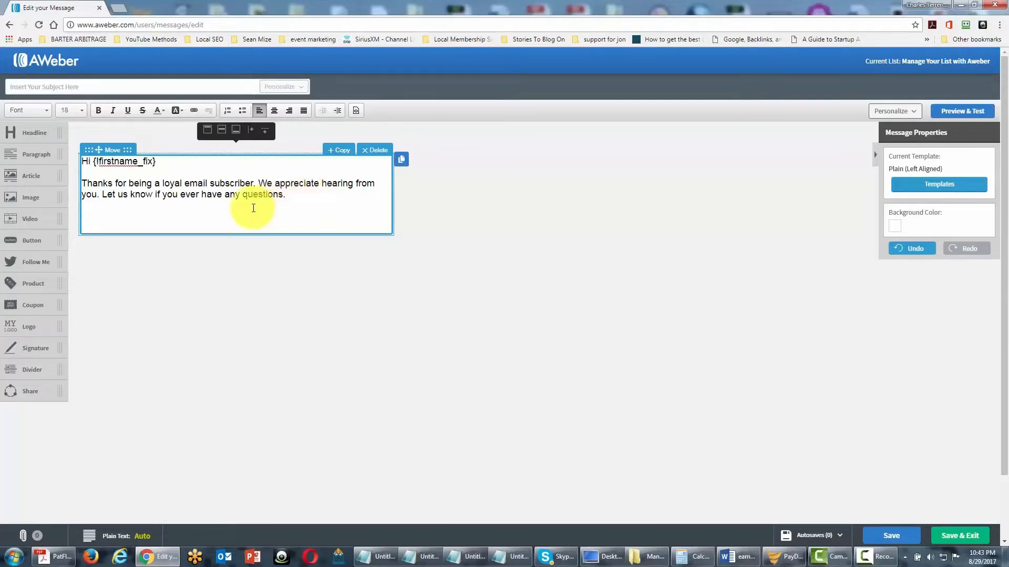
key(F11)
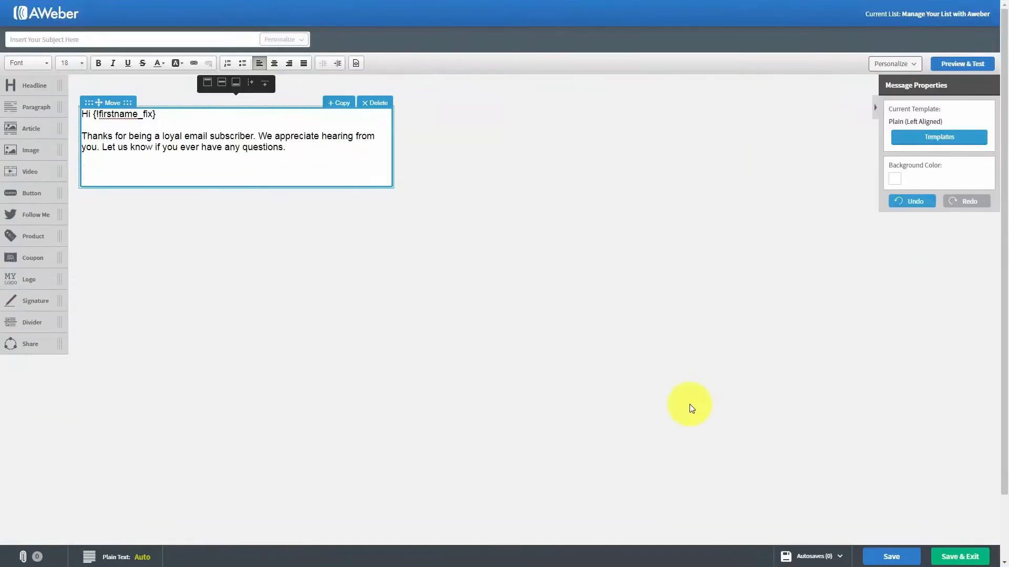
click(914, 65)
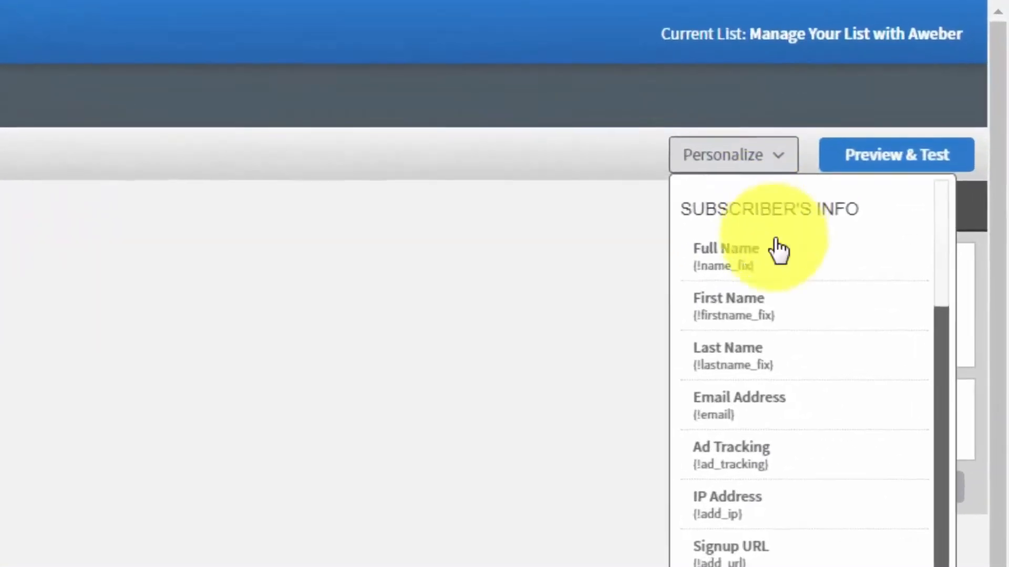
scroll(773, 284, down, 4)
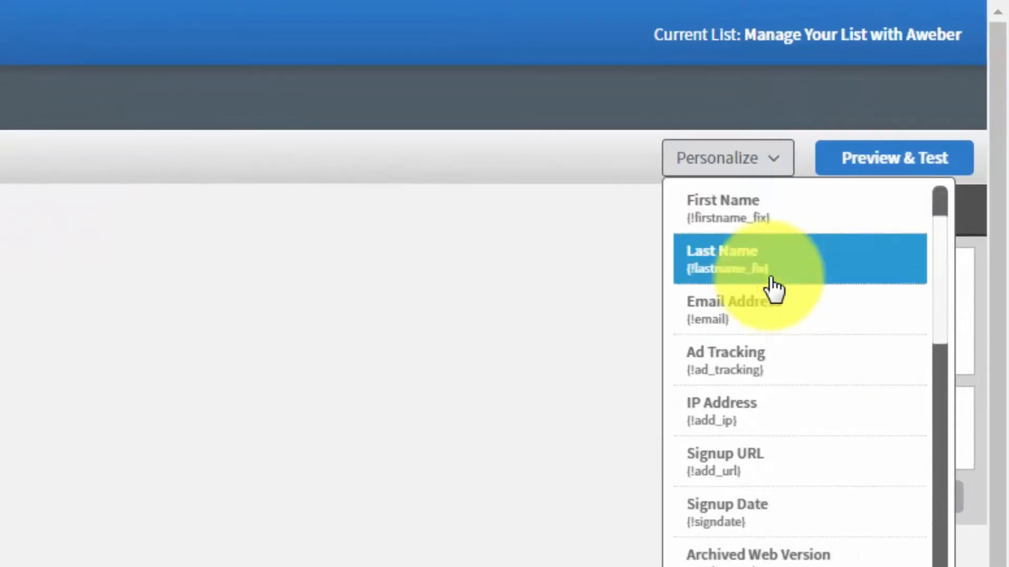
scroll(773, 298, down, 4)
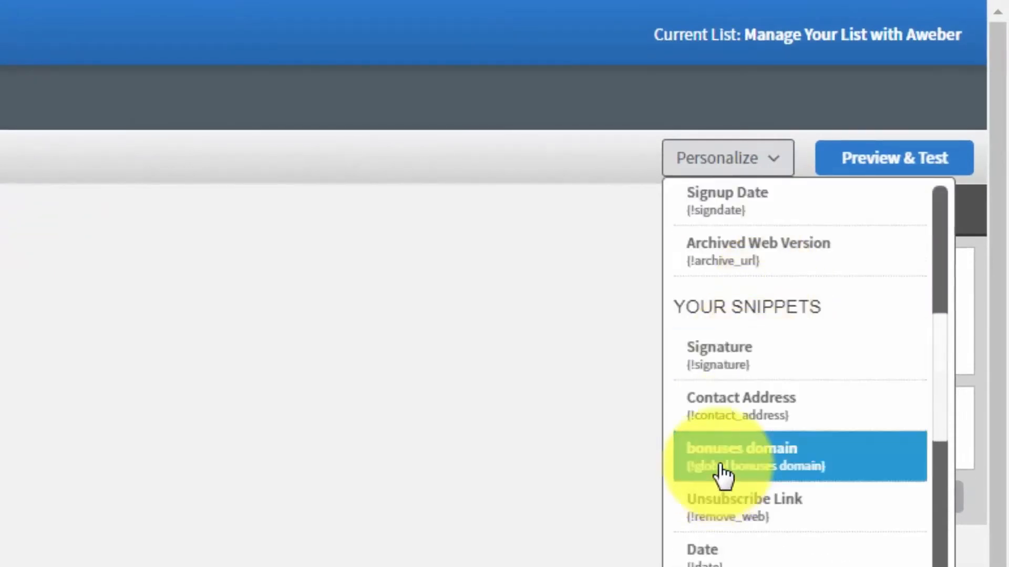
click(722, 473)
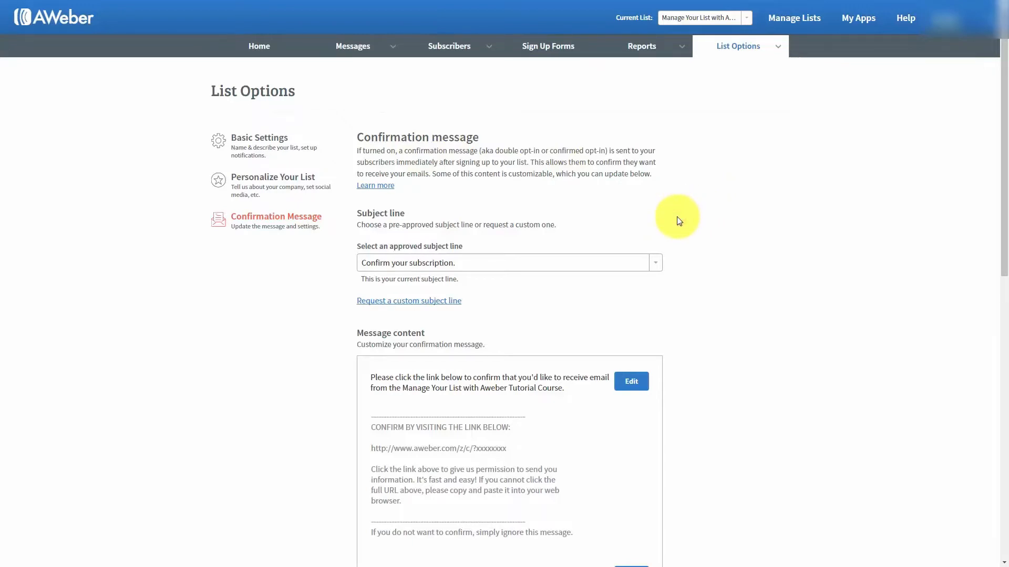
scroll(679, 221, down, 7)
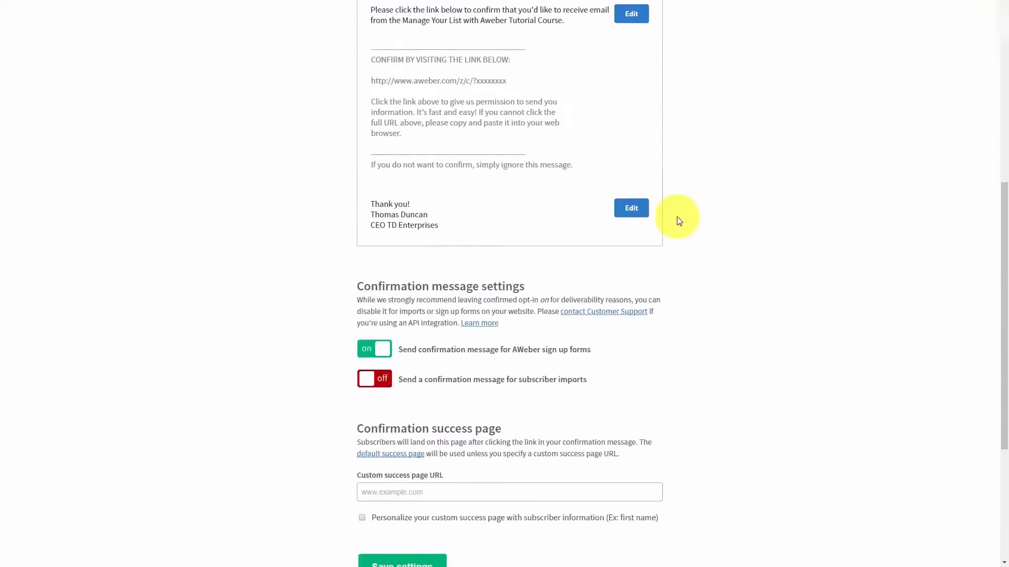
scroll(678, 221, down, 2)
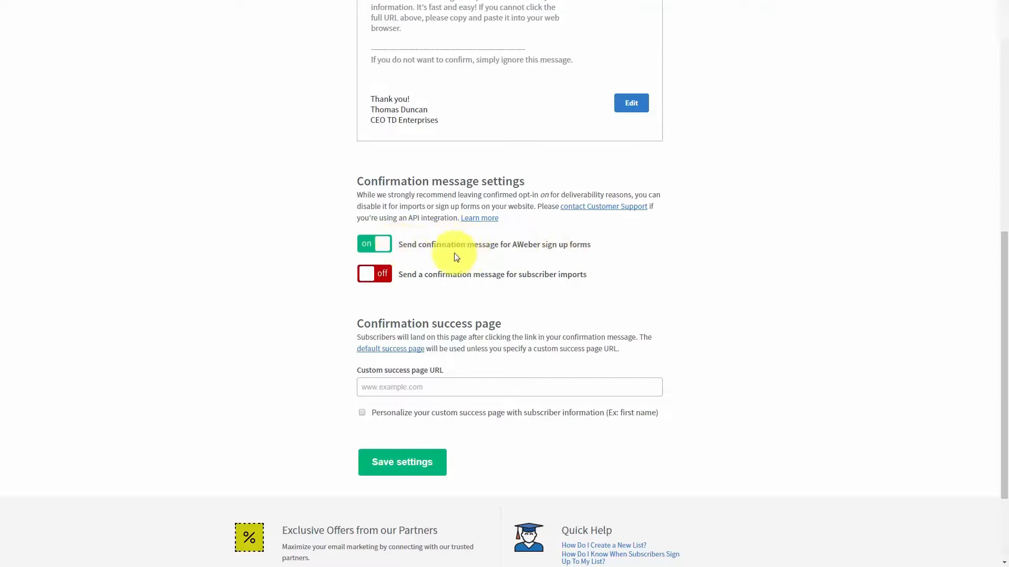
Switch confirmed opt-in for sign-up forms off and then back on
click(372, 247)
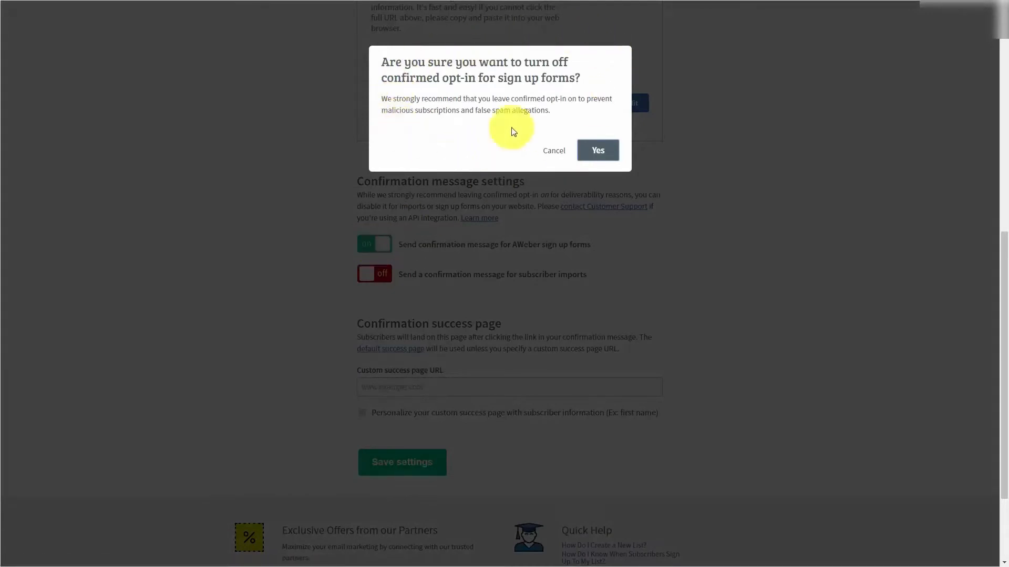
click(594, 151)
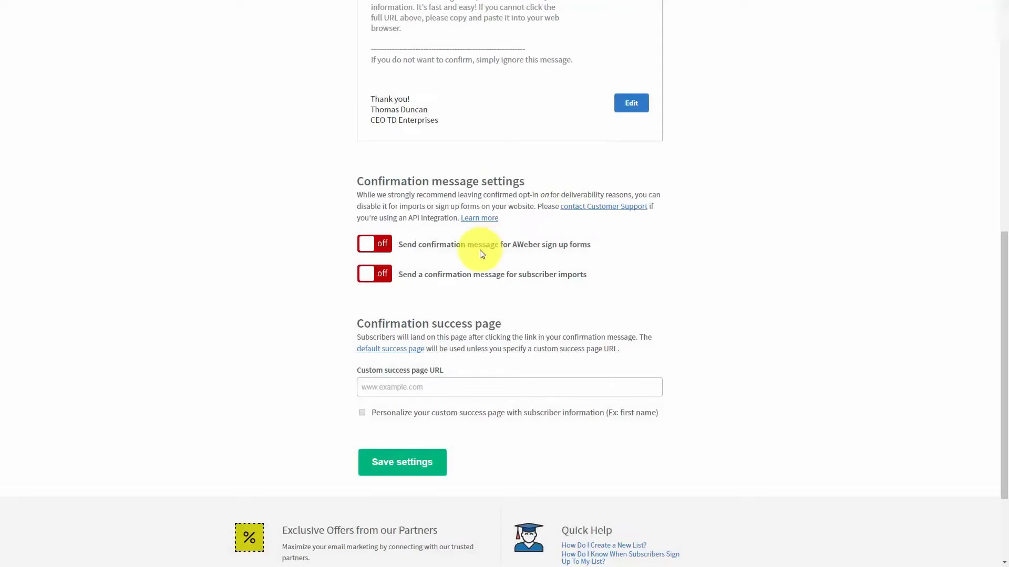
click(366, 248)
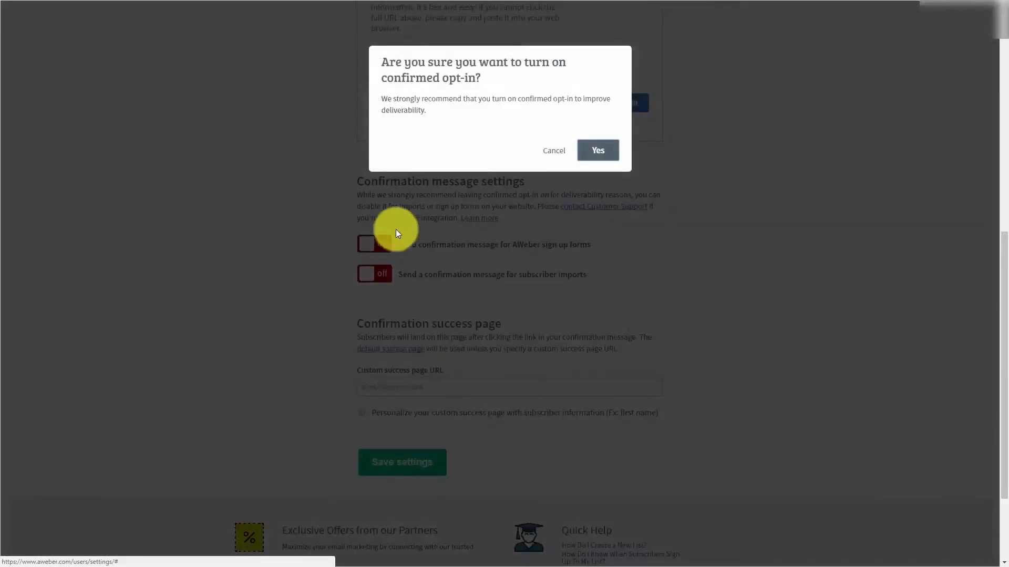
click(599, 150)
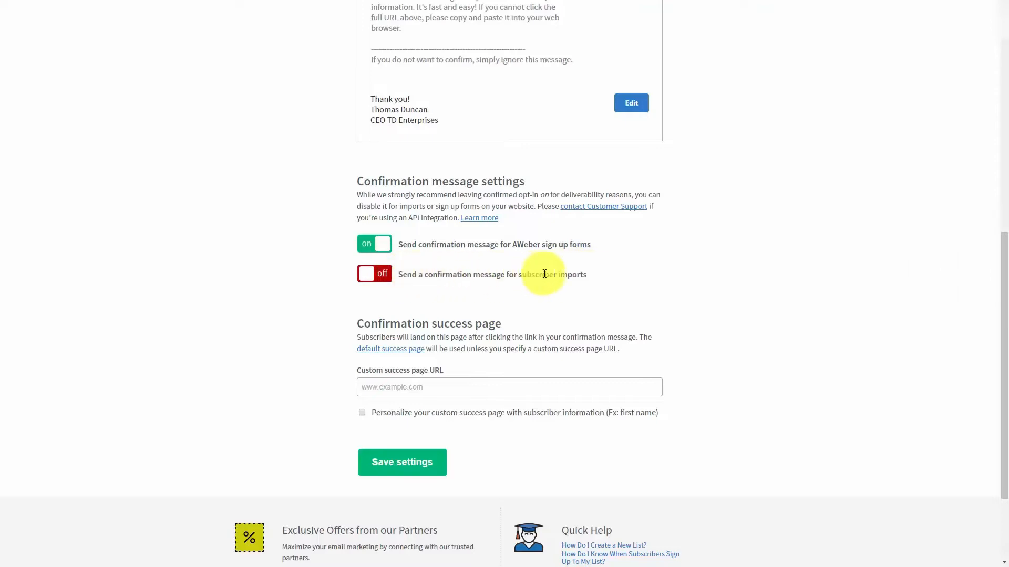
Switch confirmed opt-in for subscriber imports on and then back off
click(363, 278)
click(605, 150)
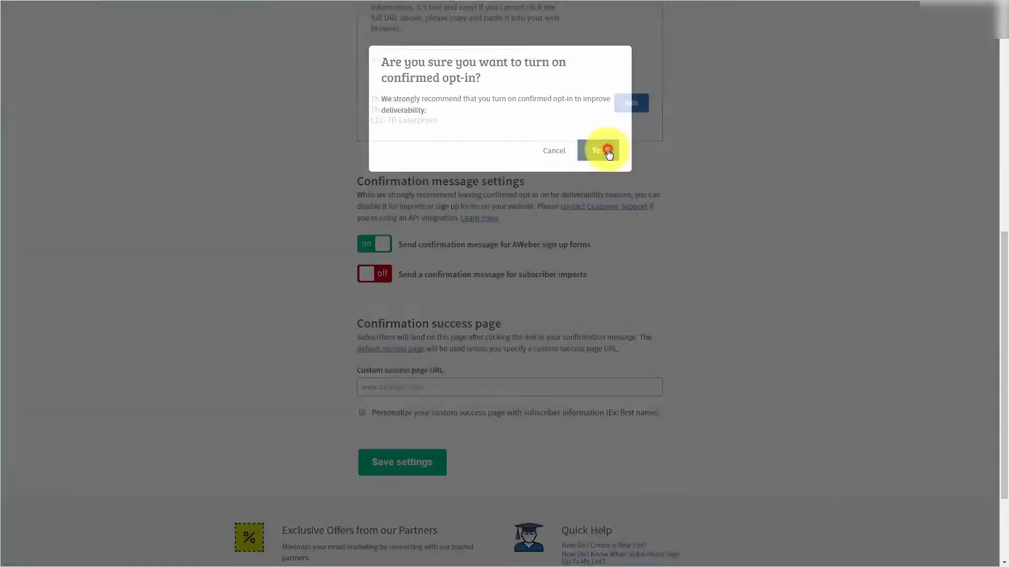
click(384, 276)
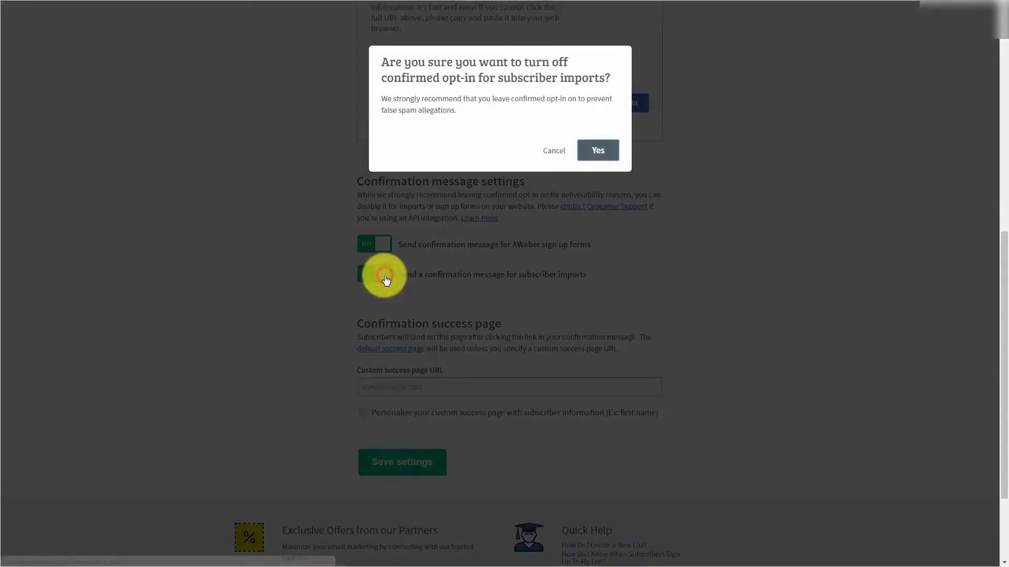
click(599, 151)
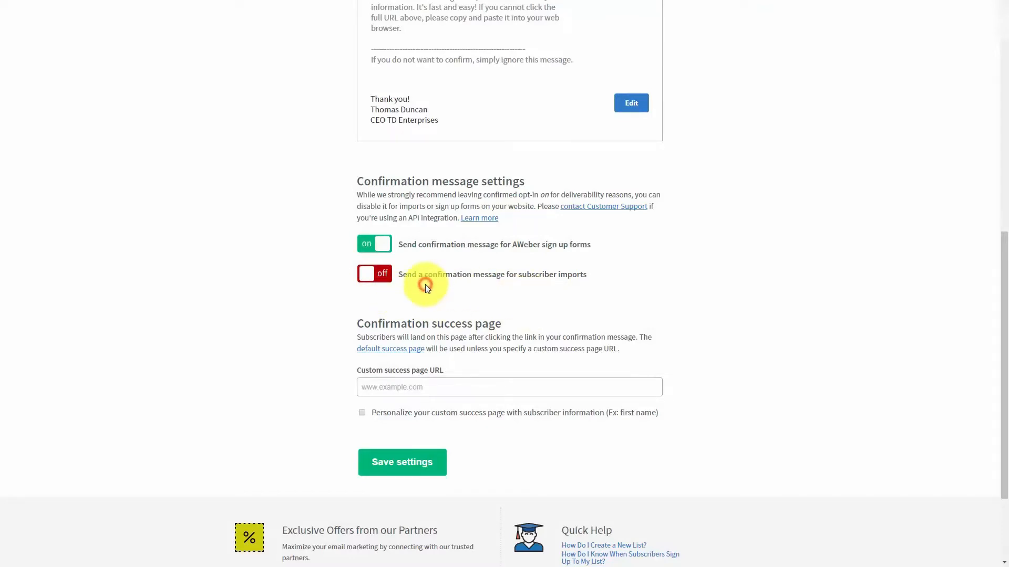
scroll(427, 288, down, 1)
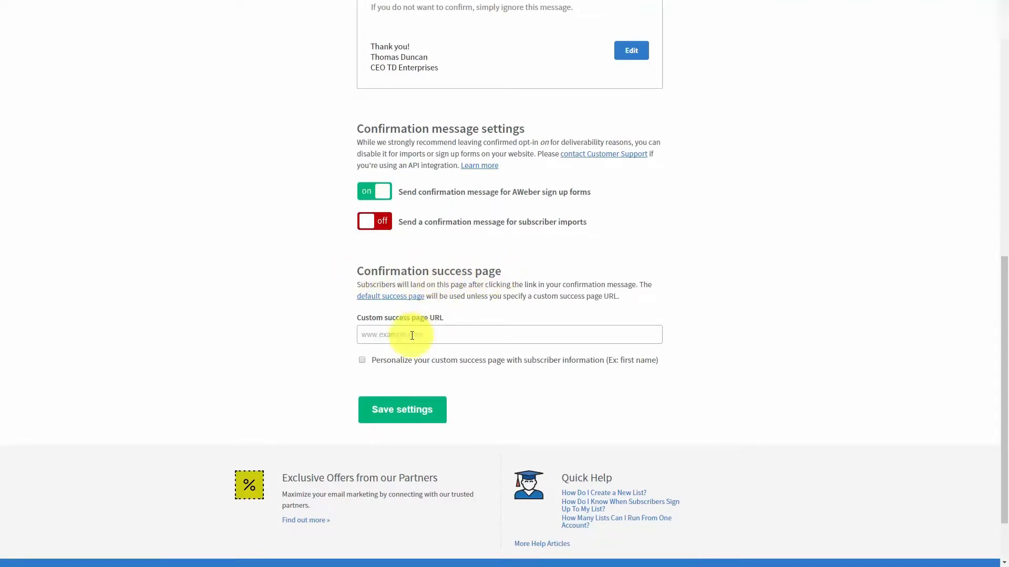
Preview the default success page, tick 'Personalize your custom success page', and open the JavaScript help article
click(376, 334)
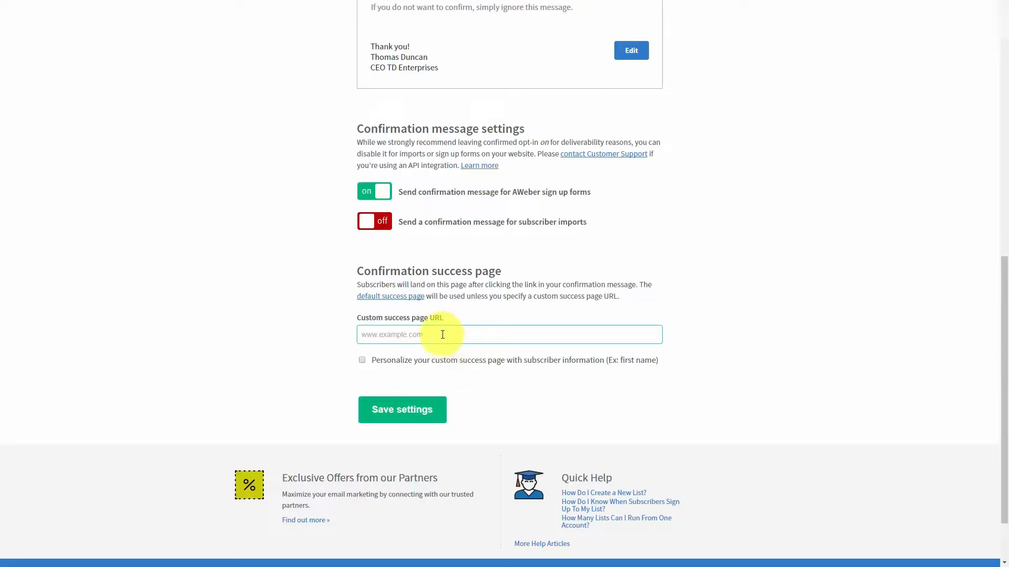
click(380, 300)
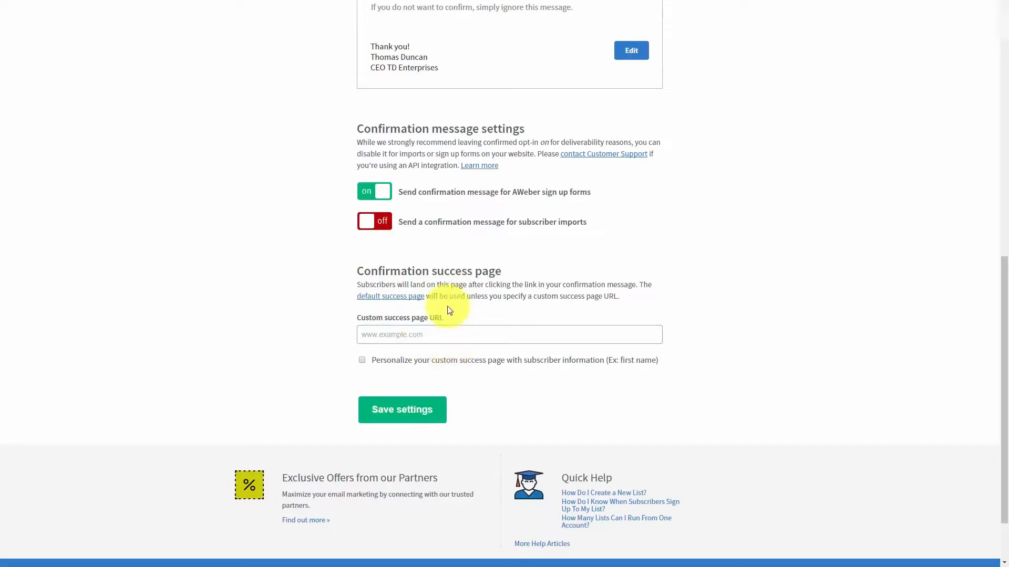
click(362, 361)
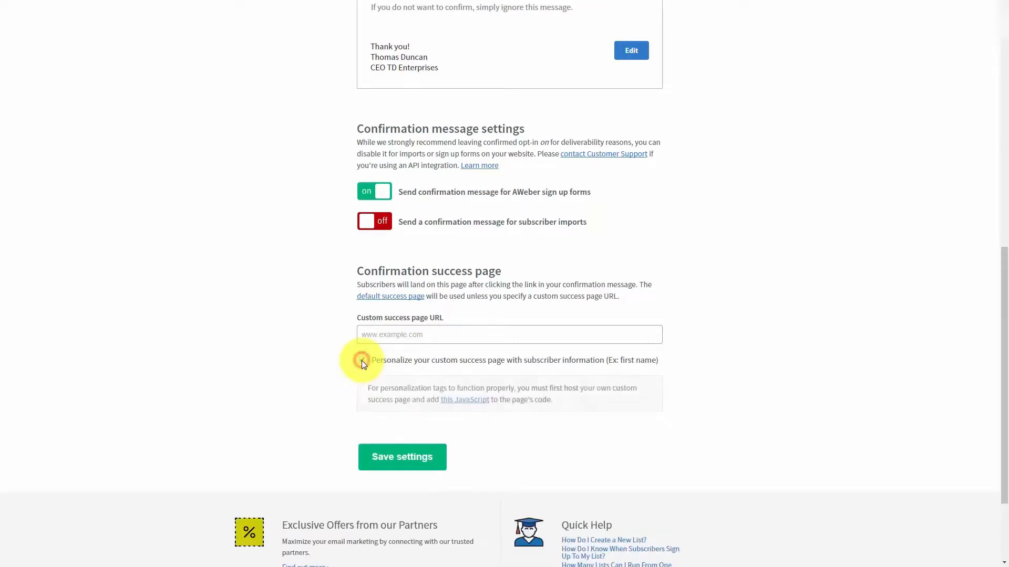
click(448, 407)
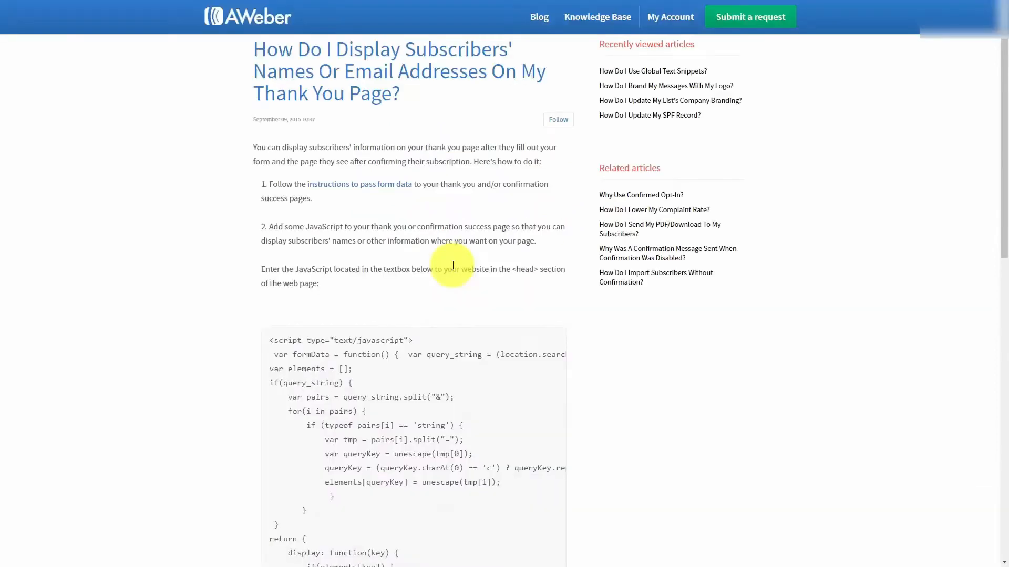
Review the help article's JavaScript code block and its name and email display script lines
scroll(428, 301, down, 4)
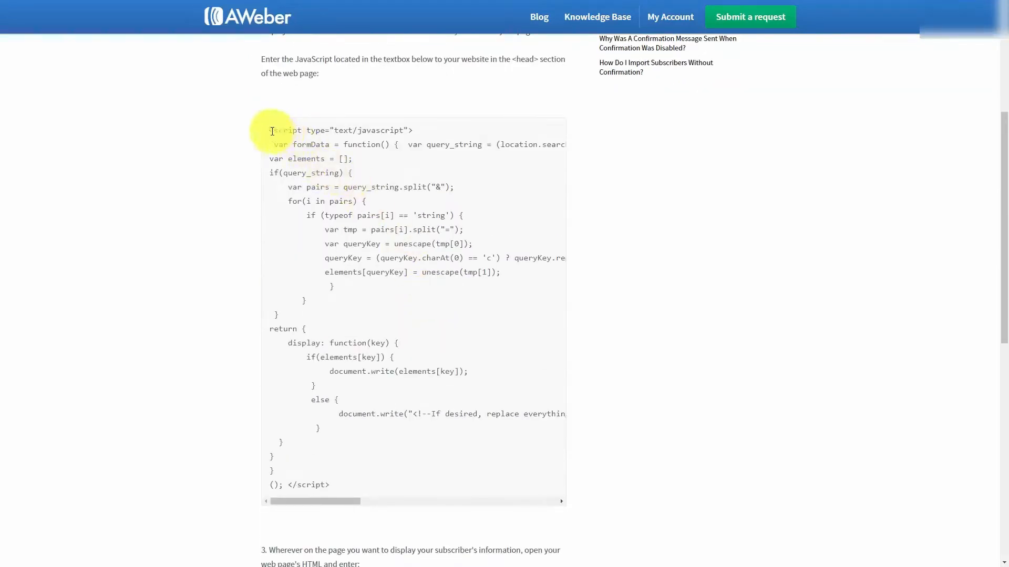
mouse_move(272, 131)
mouse_down()
mouse_move(295, 396)
mouse_move(327, 484)
mouse_move(265, 260)
mouse_move(254, 141)
mouse_move(265, 134)
mouse_up()
click(340, 484)
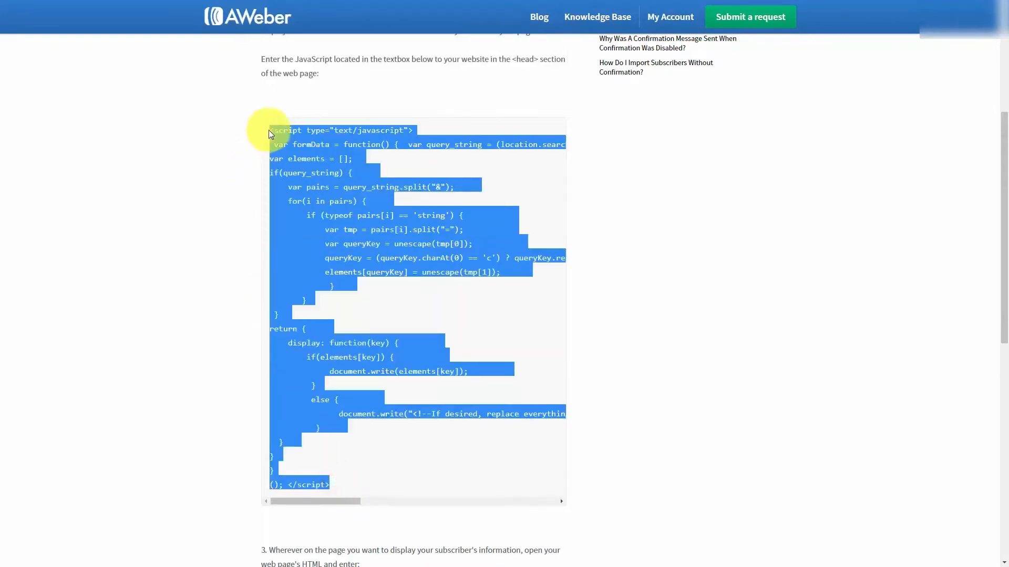
scroll(220, 204, down, 9)
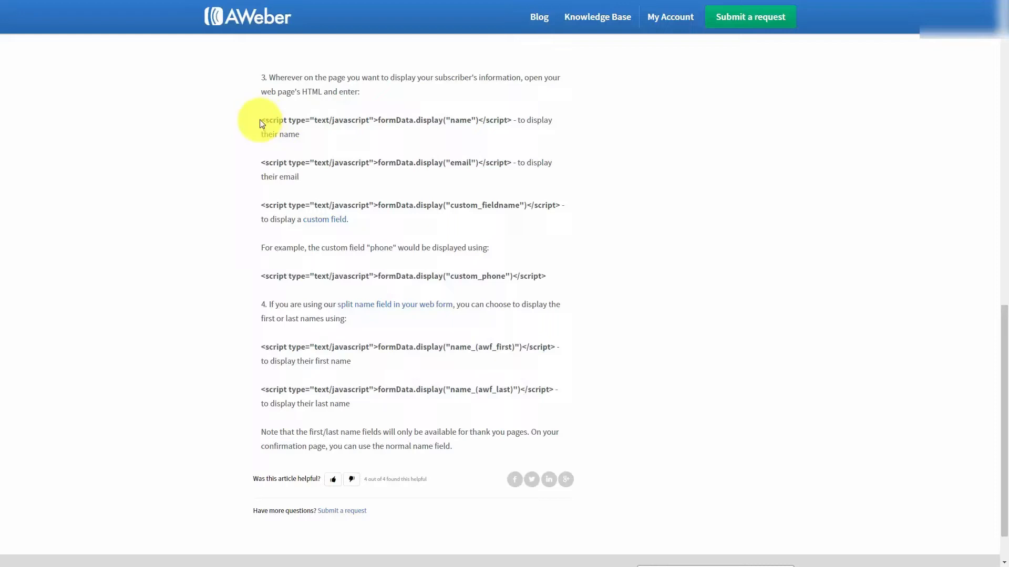
drag(264, 120, 514, 120)
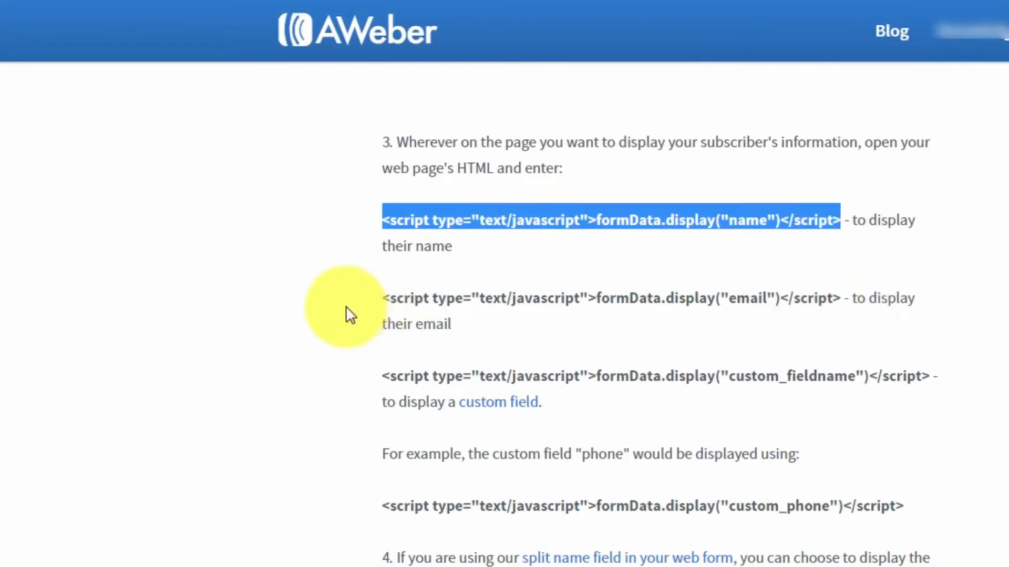
click(334, 288)
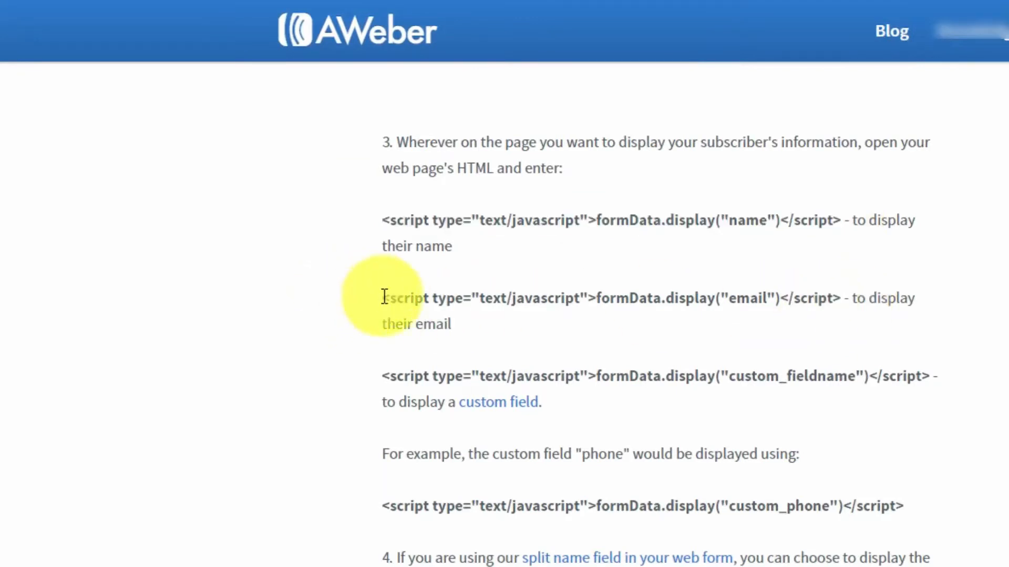
drag(383, 298, 840, 299)
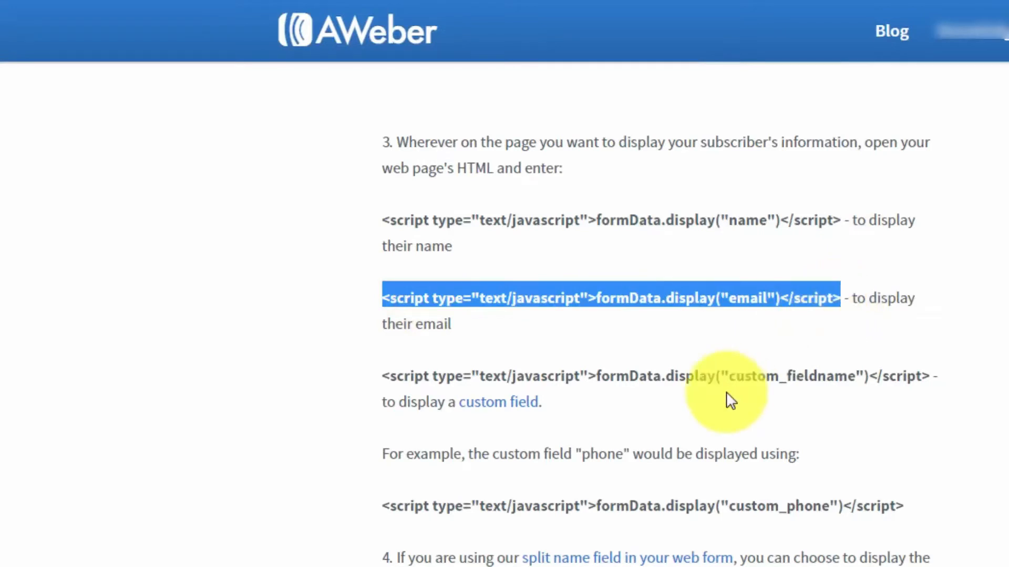
click(635, 340)
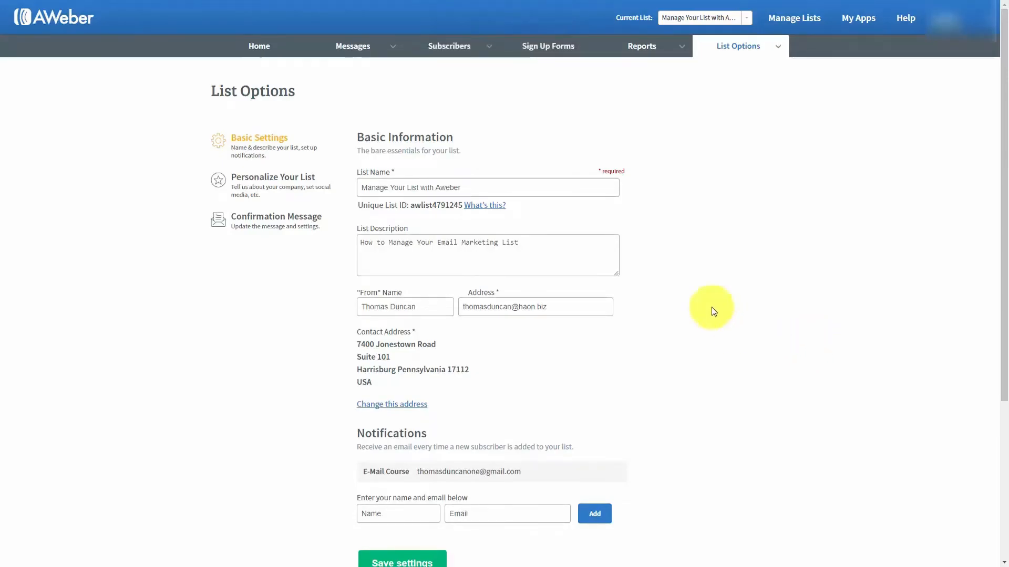
Create a 'Birthdate' custom field with Subscriber Update enabled, via List Options > Custom Fields
mouse_move(782, 51)
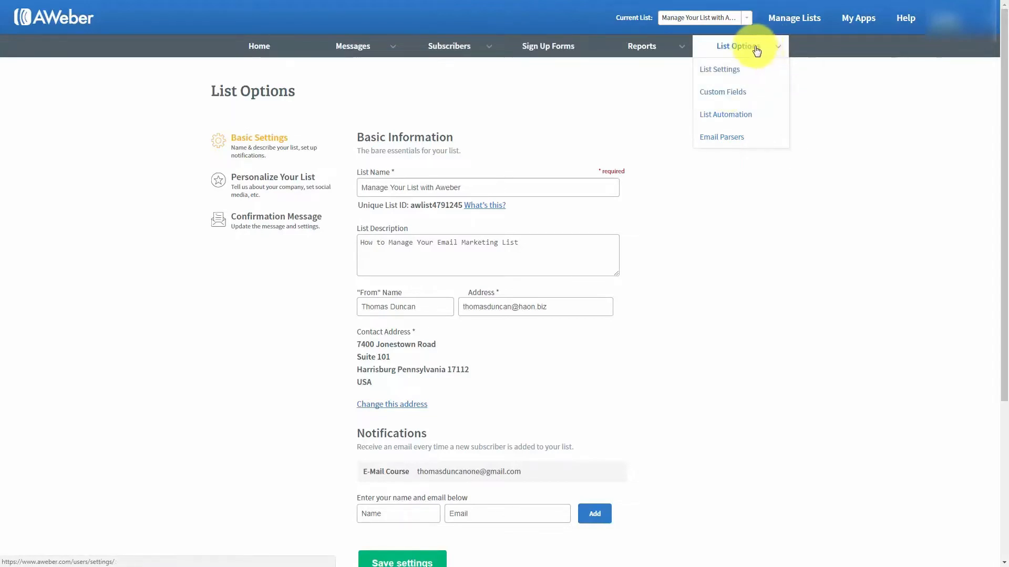
click(723, 93)
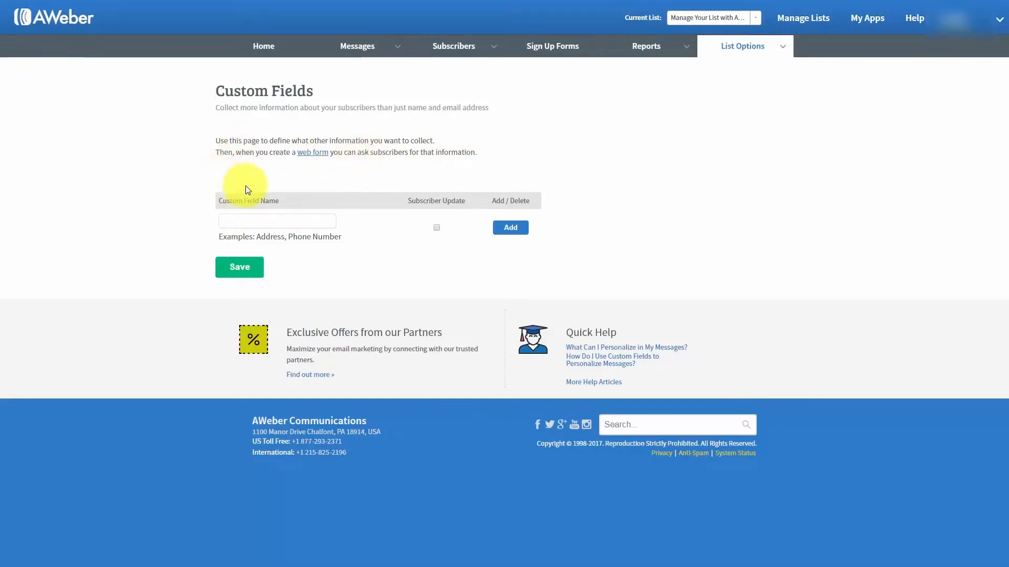
mouse_move(246, 195)
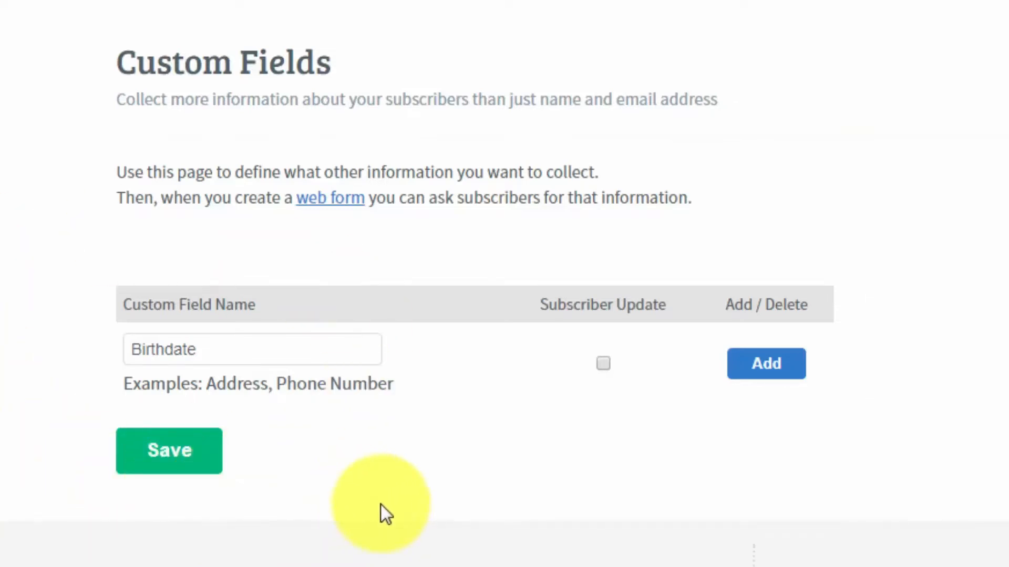
click(604, 364)
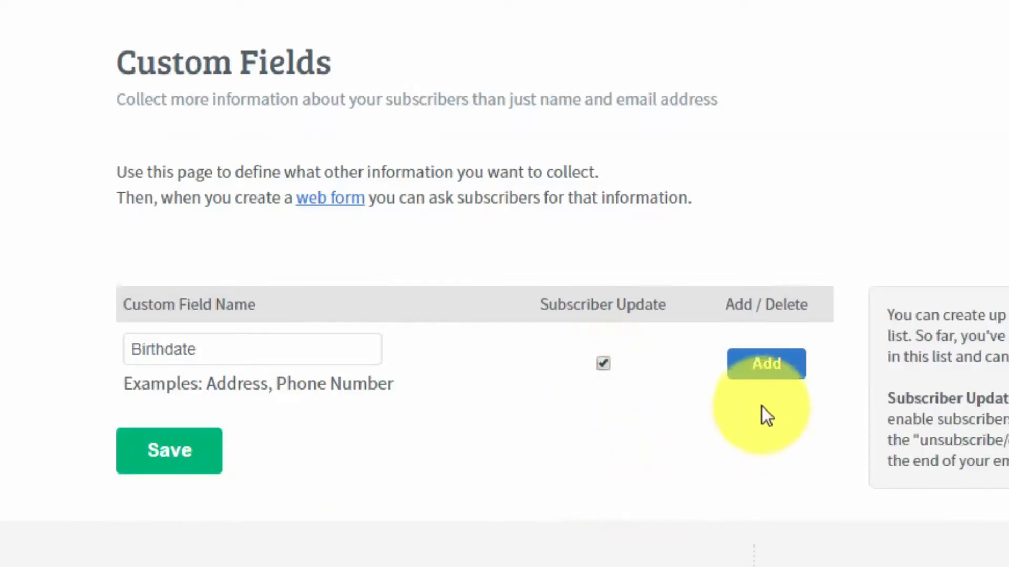
click(766, 367)
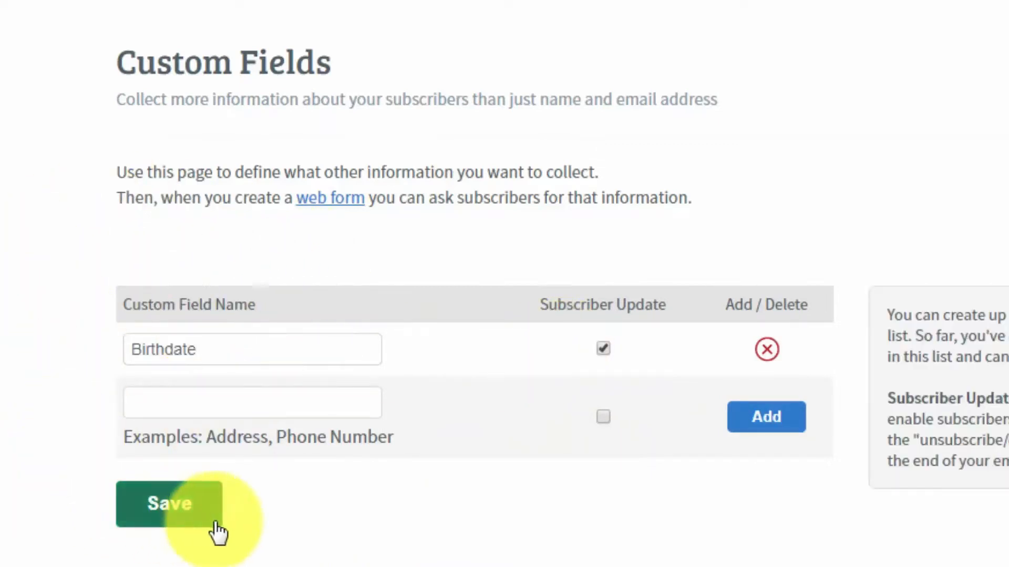
click(202, 401)
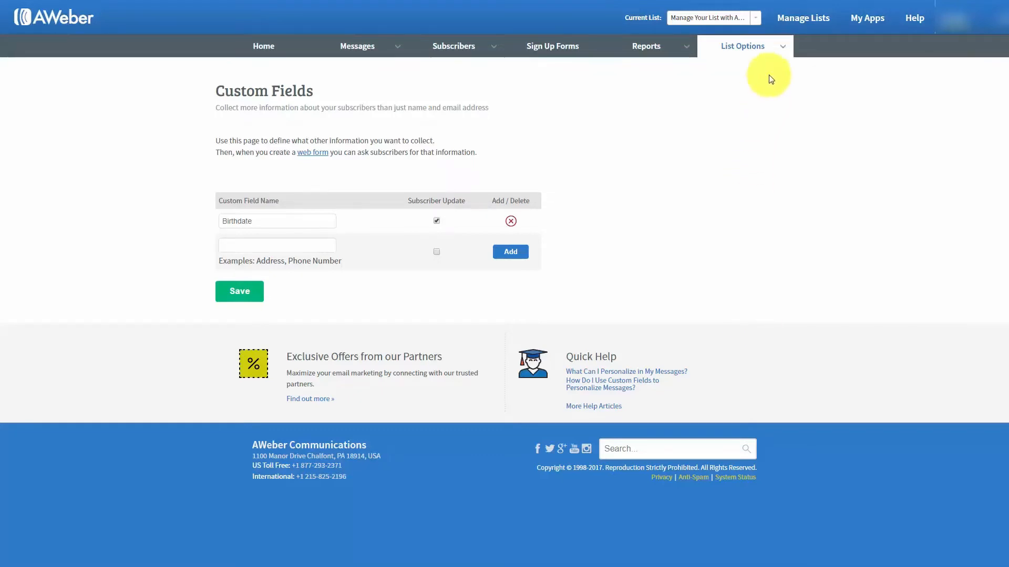
mouse_move(780, 48)
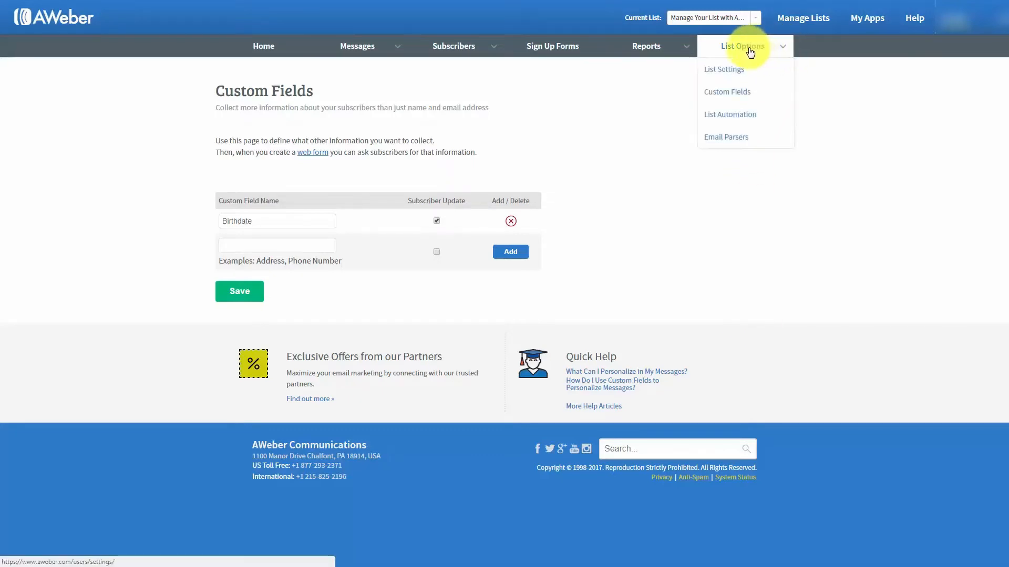
Open List Automation and list the rule types under 'Create A New Rule'
click(729, 120)
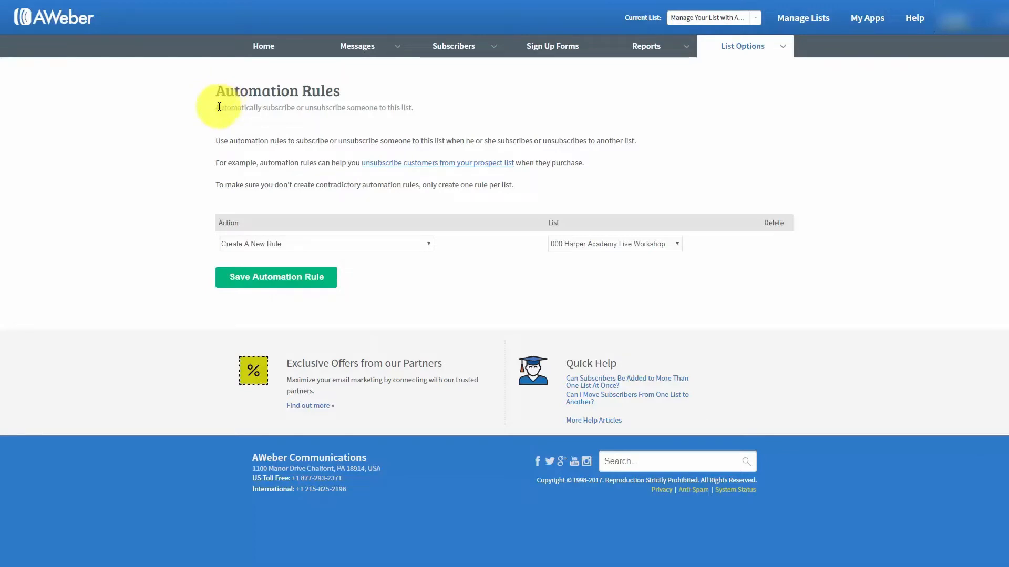
click(426, 249)
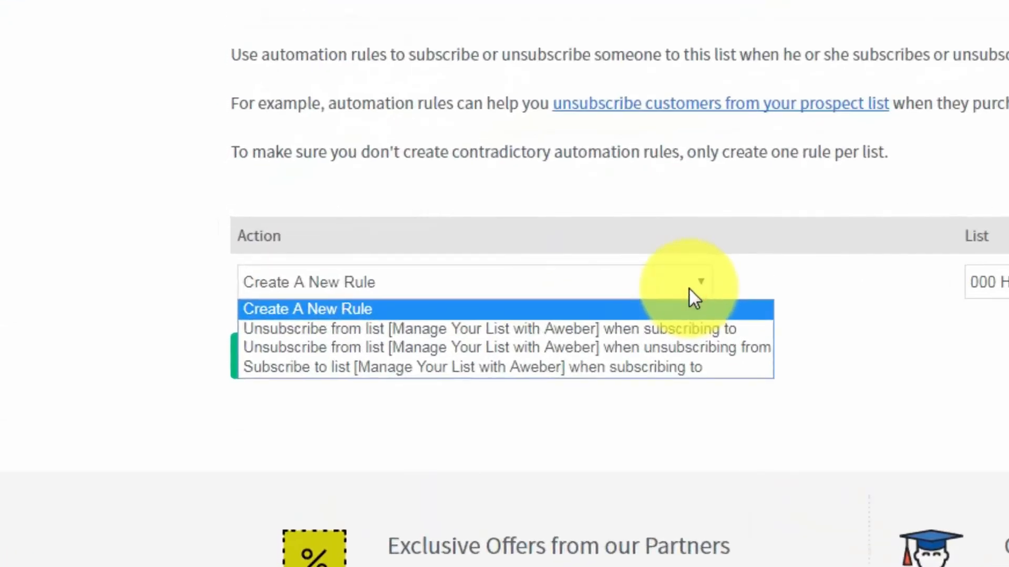
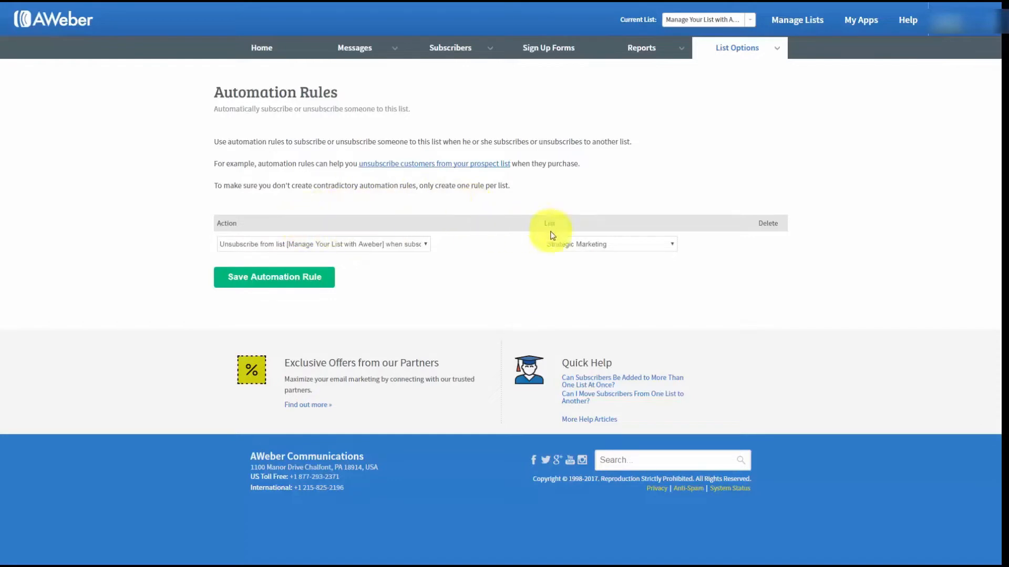
Save the Strategic Marketing unsubscribe rule, then delete it so the list has no automation rules
click(292, 280)
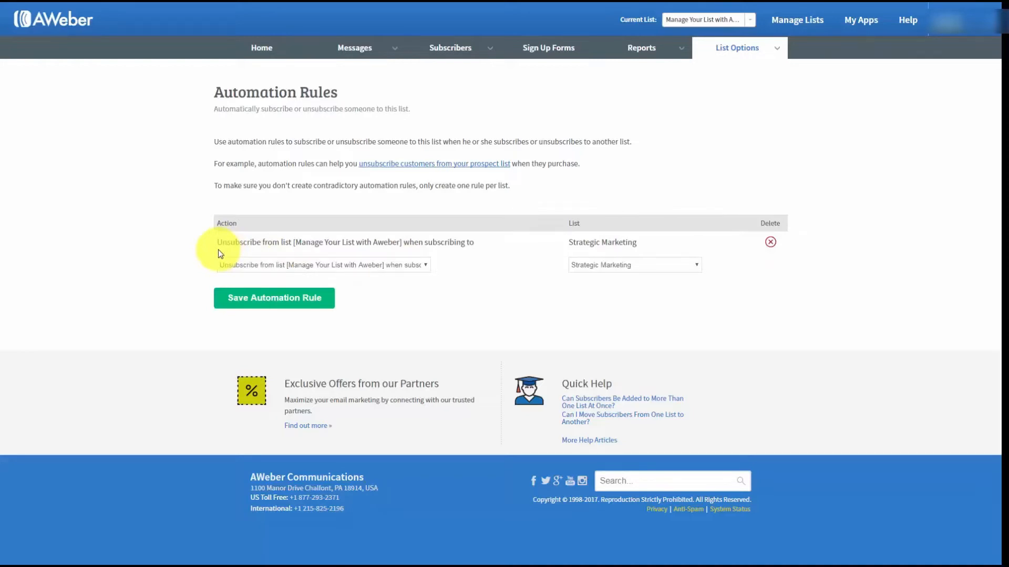
click(770, 244)
click(603, 106)
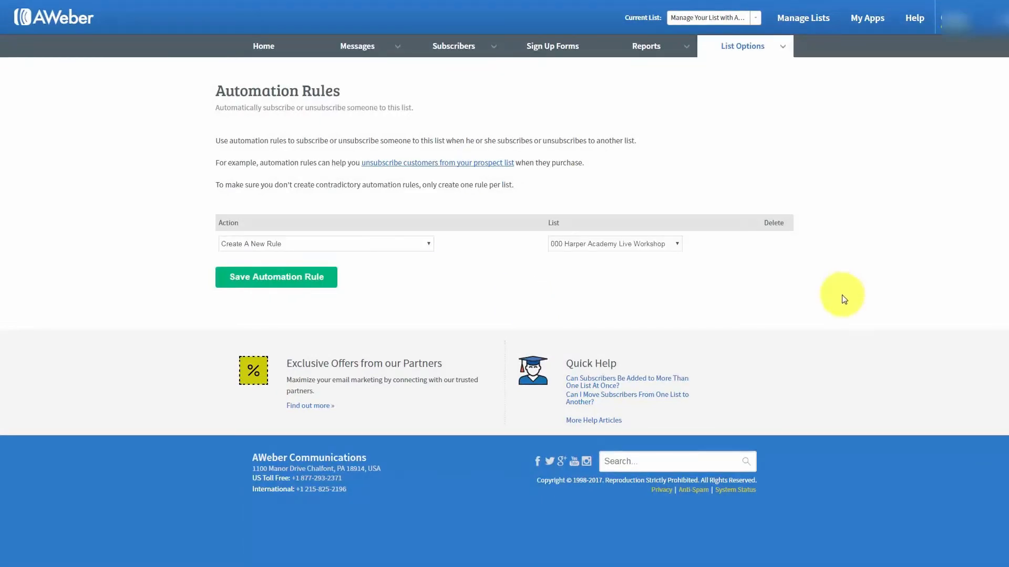
click(683, 53)
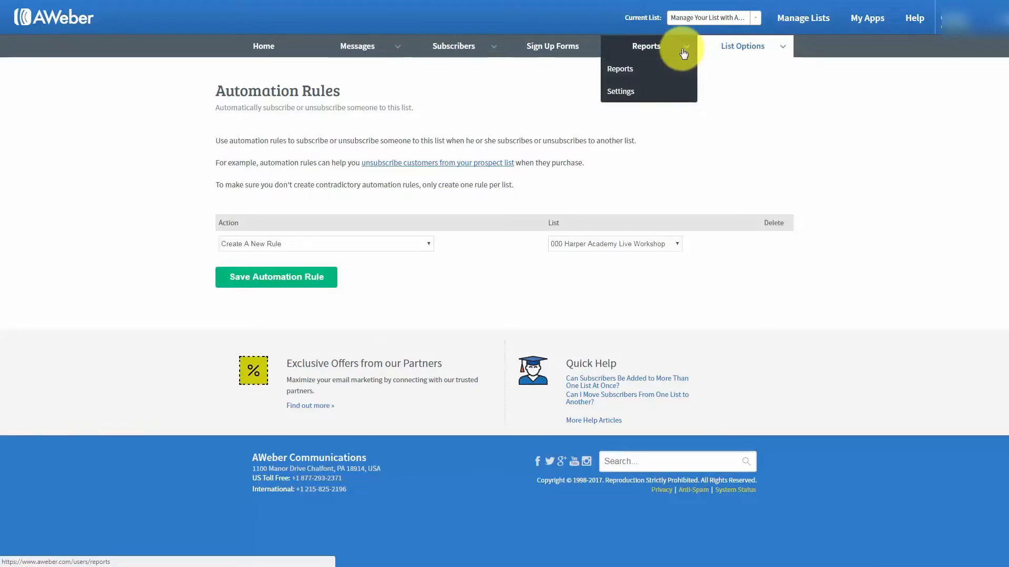
Copy the tracking JavaScript from Reports Settings' Analytics Setup Step 1 code box
click(622, 92)
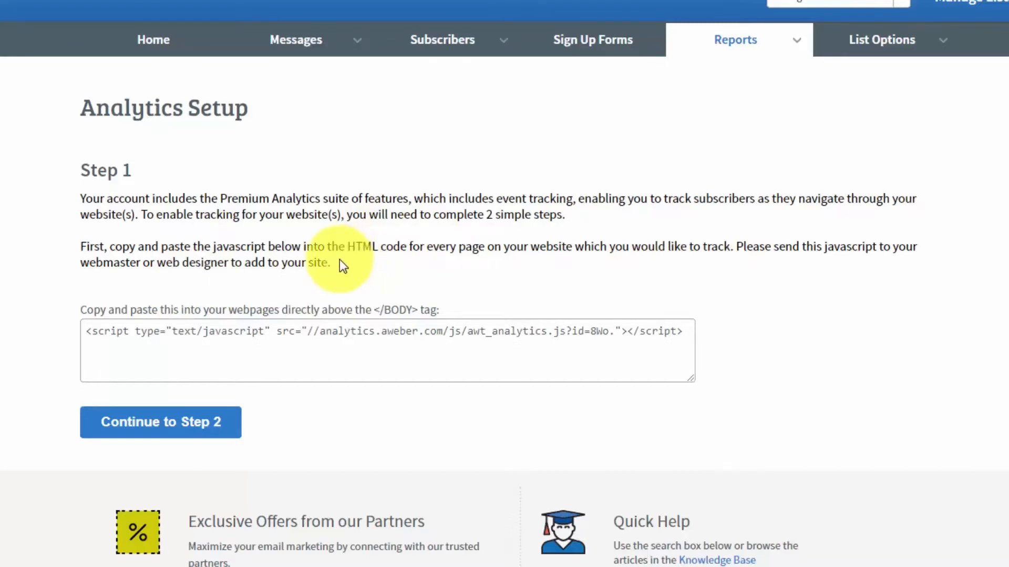
click(88, 332)
click(87, 333)
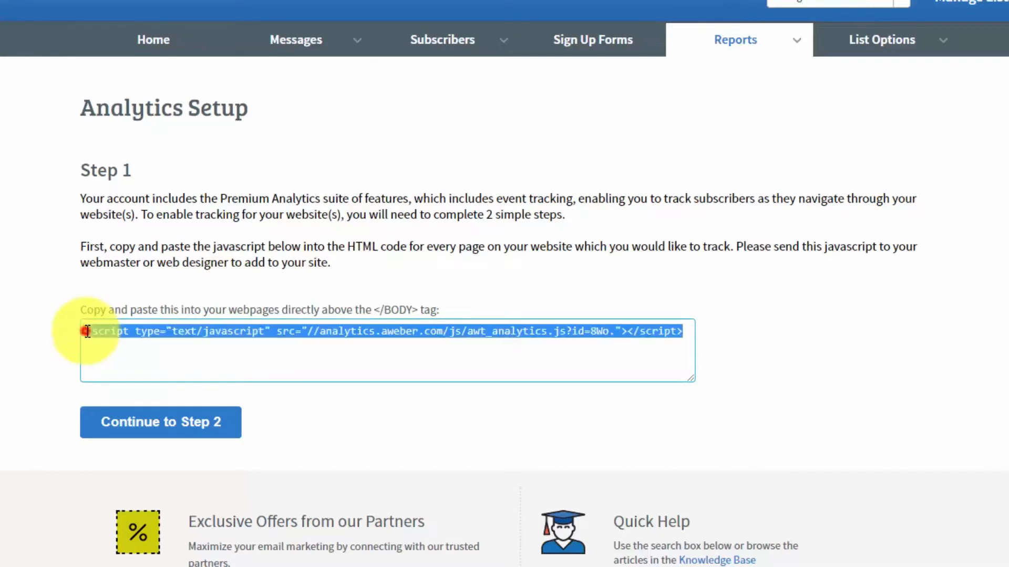
right_click(296, 329)
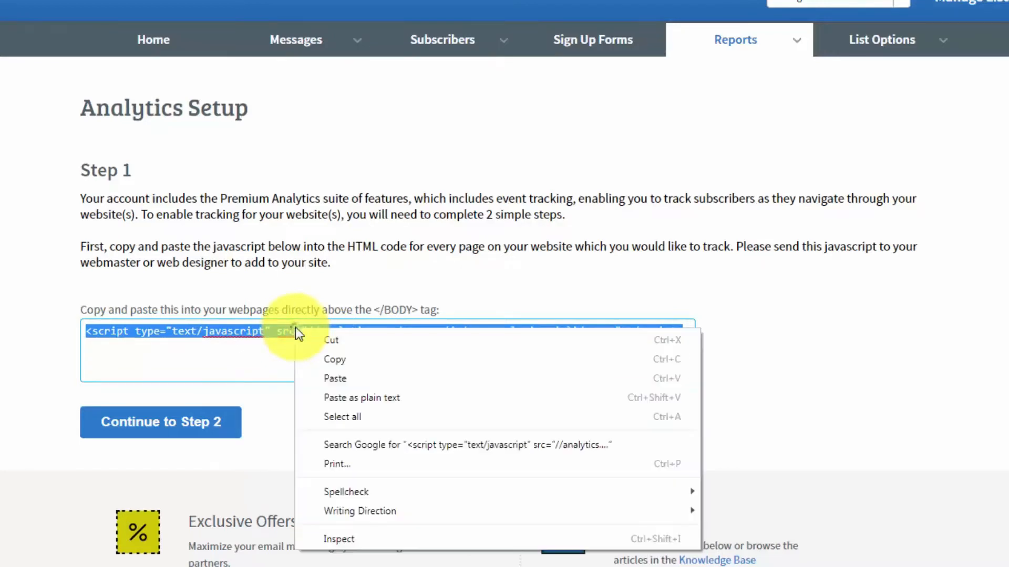
click(335, 357)
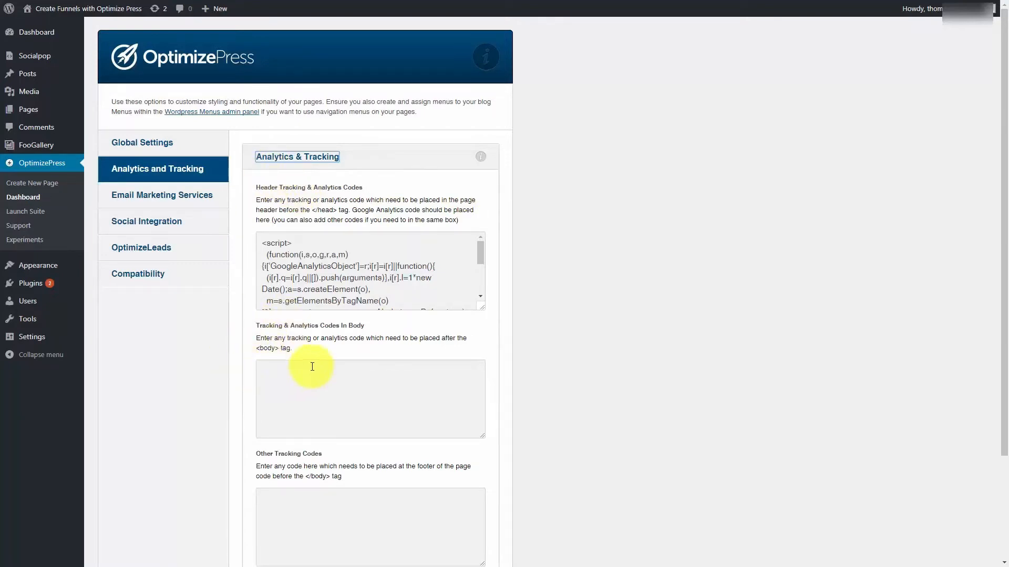
Paste the AWeber tracking script into OptimizePress's body tracking codes and save the settings
right_click(267, 365)
click(292, 428)
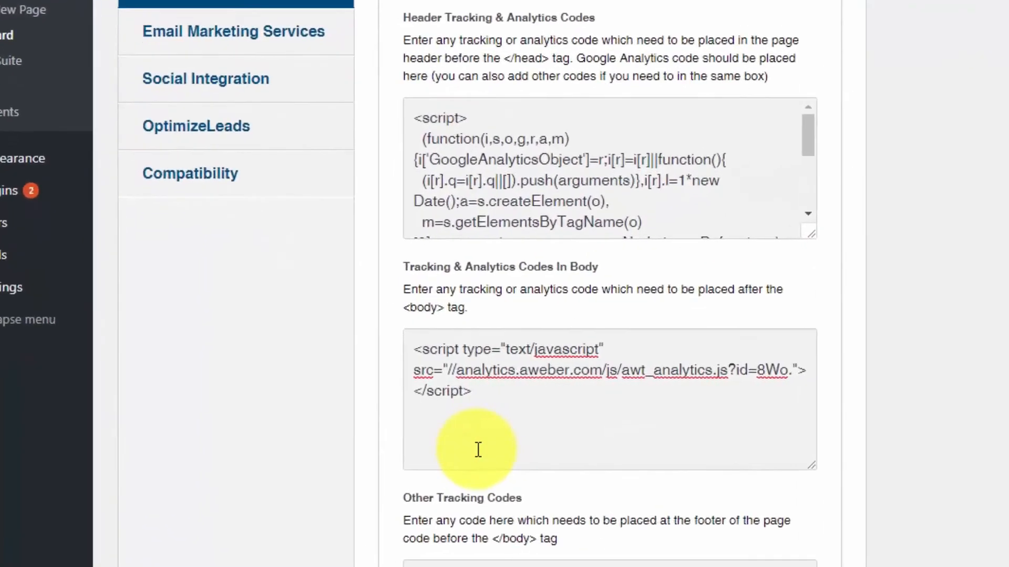
scroll(605, 415, down, 3)
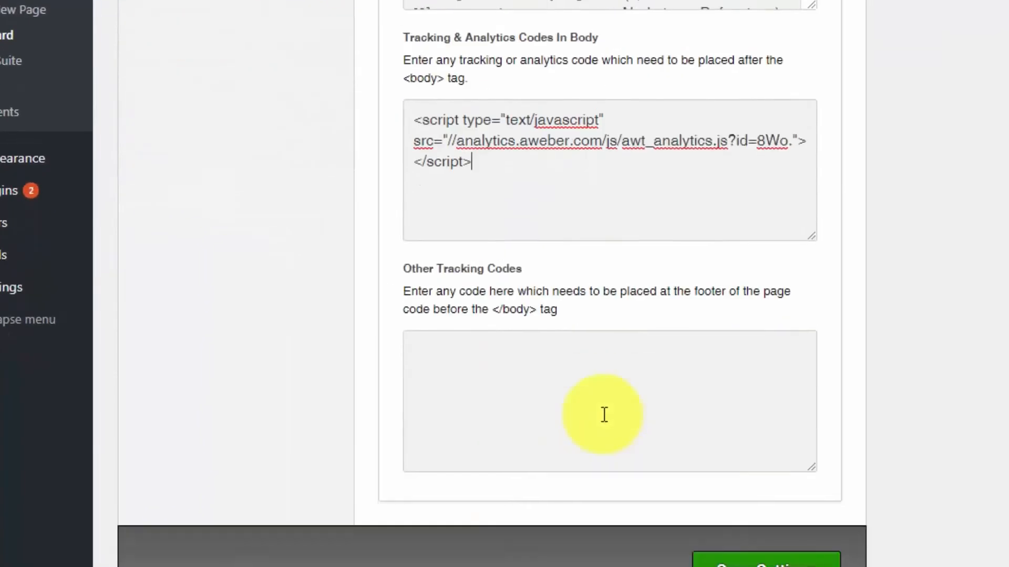
click(741, 558)
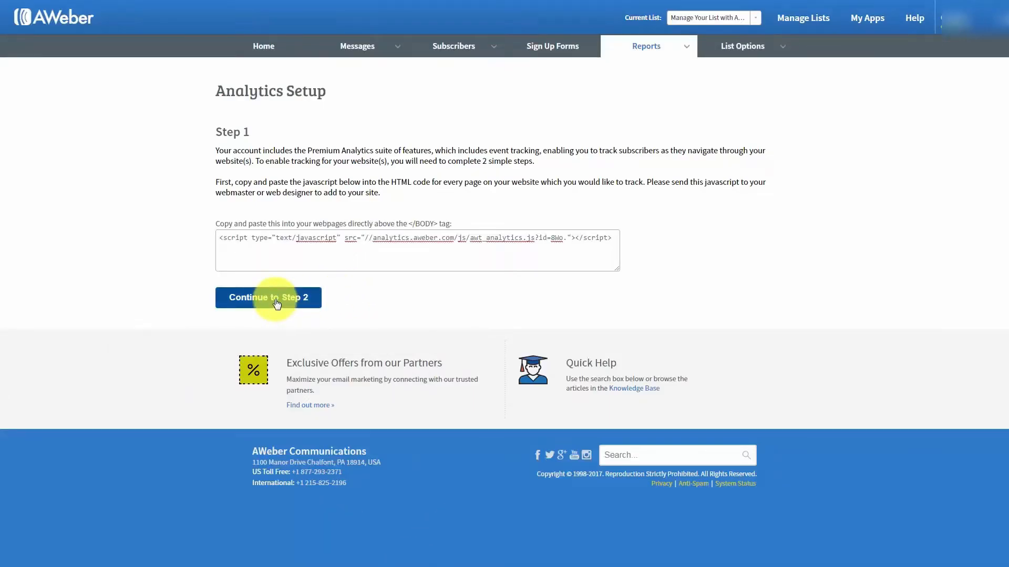
click(276, 303)
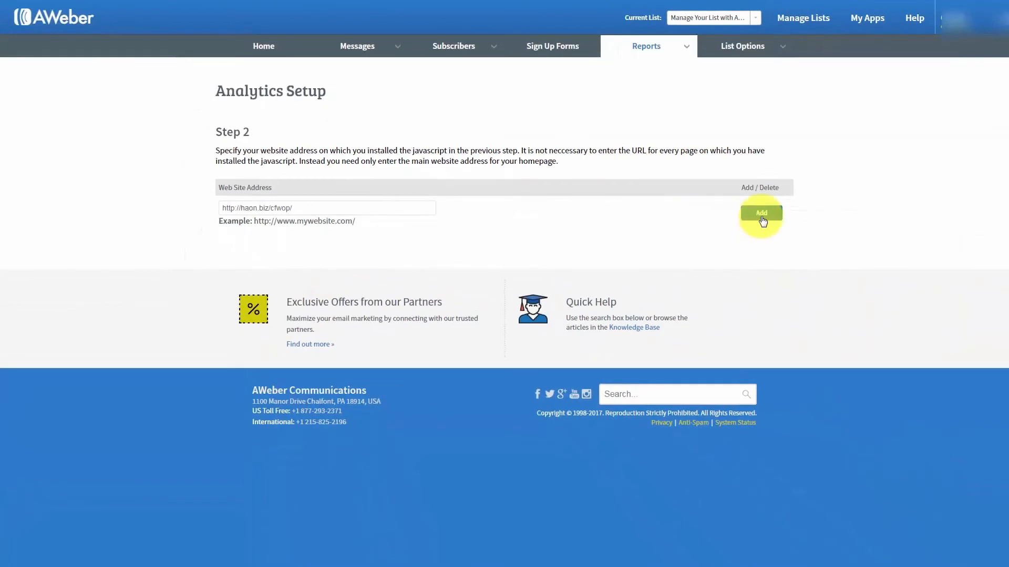
click(761, 213)
scroll(761, 223, down, 1)
scroll(758, 223, up, 1)
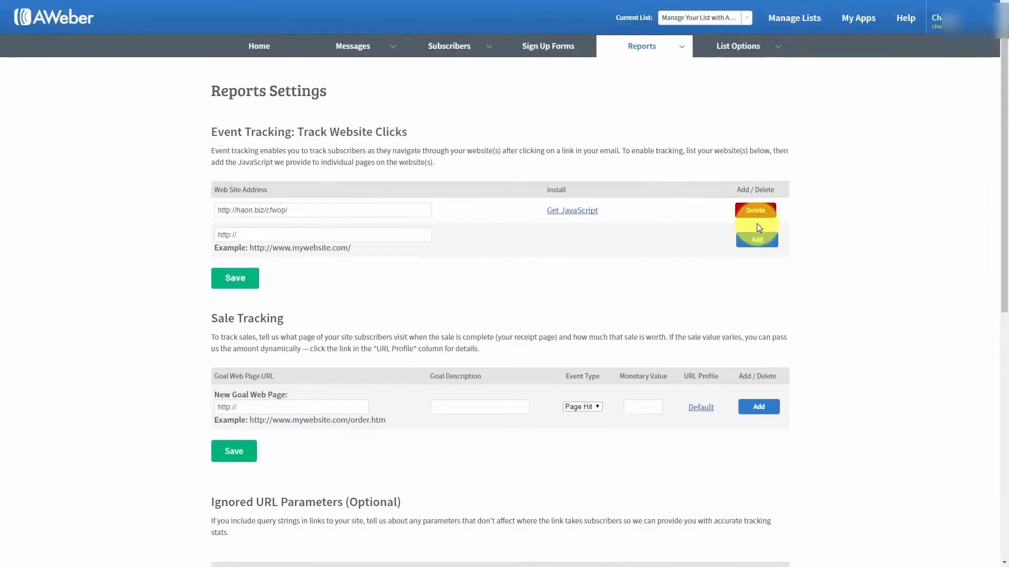
scroll(756, 223, down, 1)
scroll(701, 167, up, 1)
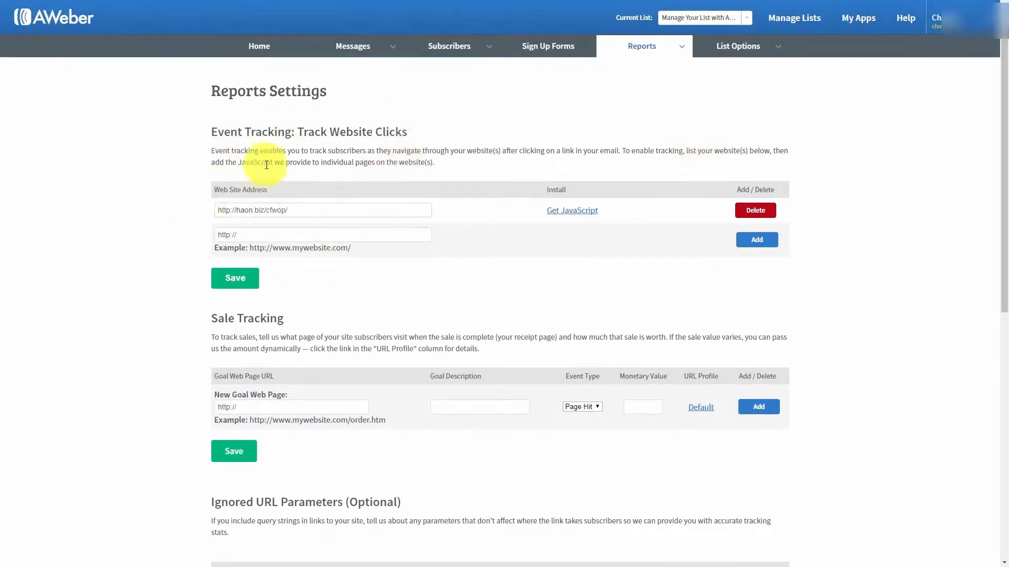
click(179, 188)
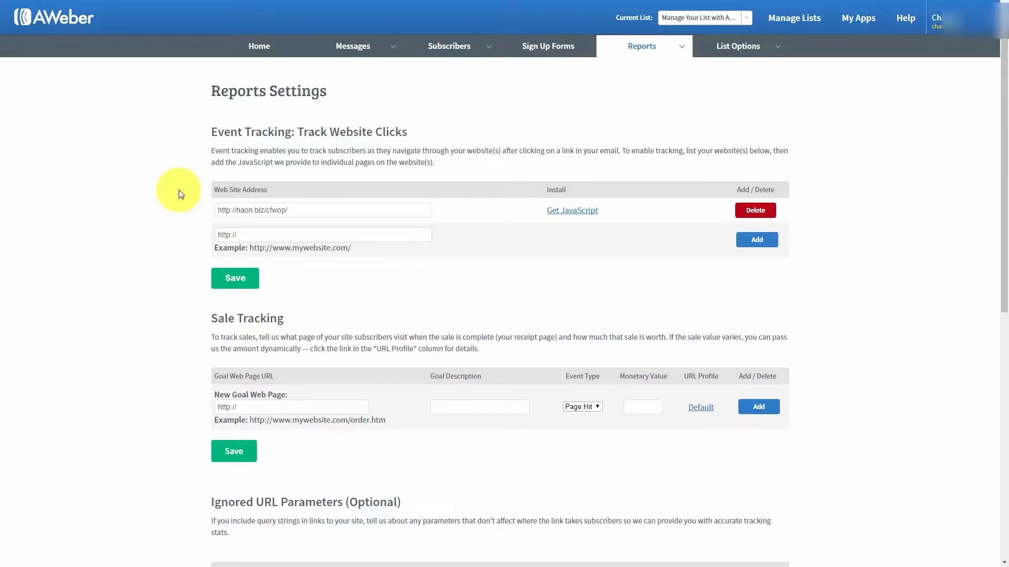
scroll(178, 193, down, 1)
scroll(179, 194, down, 1)
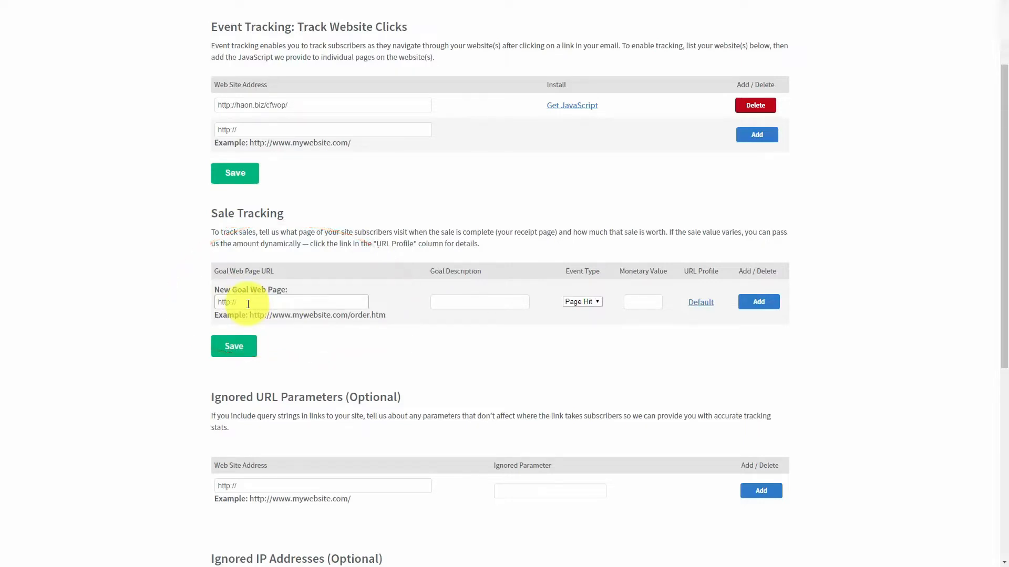
Paste the one-time thank-you page URL as the goal page and describe it as 'Sale'
click(445, 306)
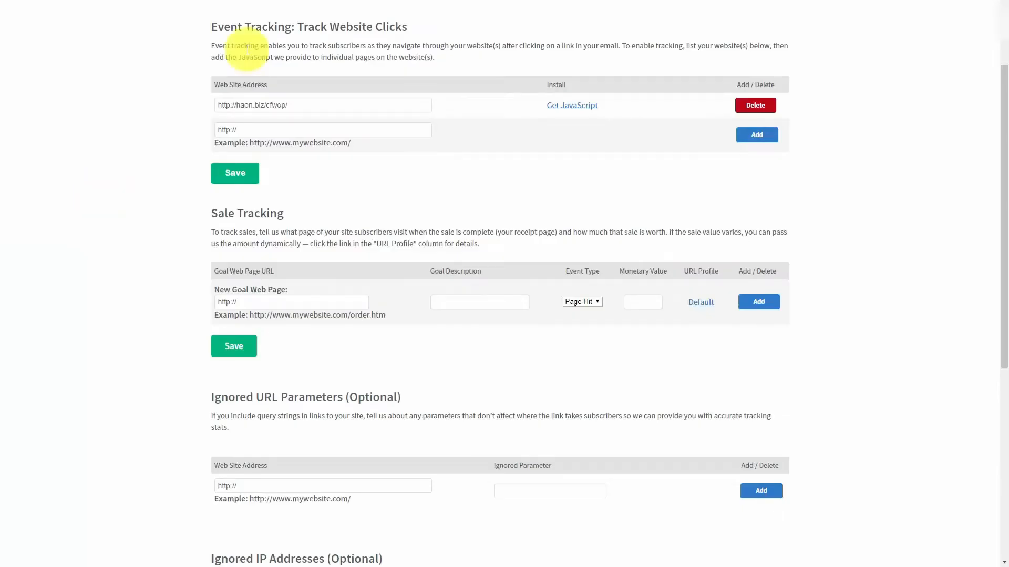
click(251, 301)
drag(251, 299, 209, 302)
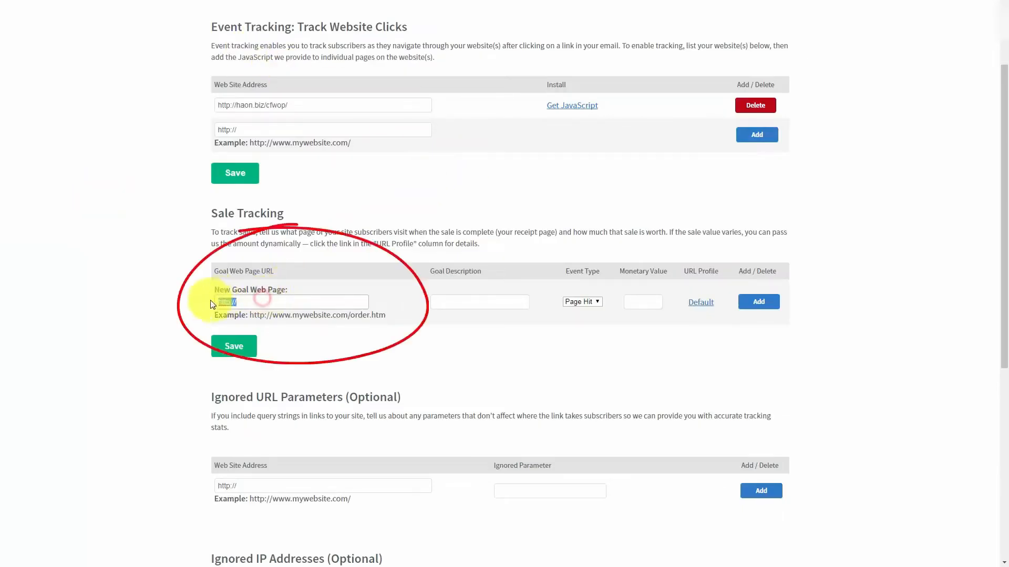
key(ctrl+v)
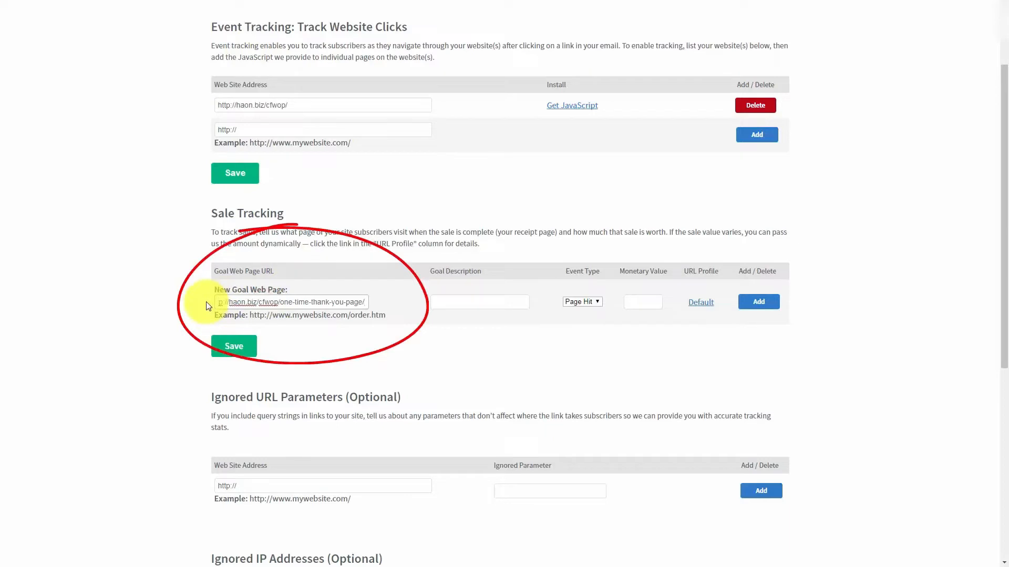
click(458, 299)
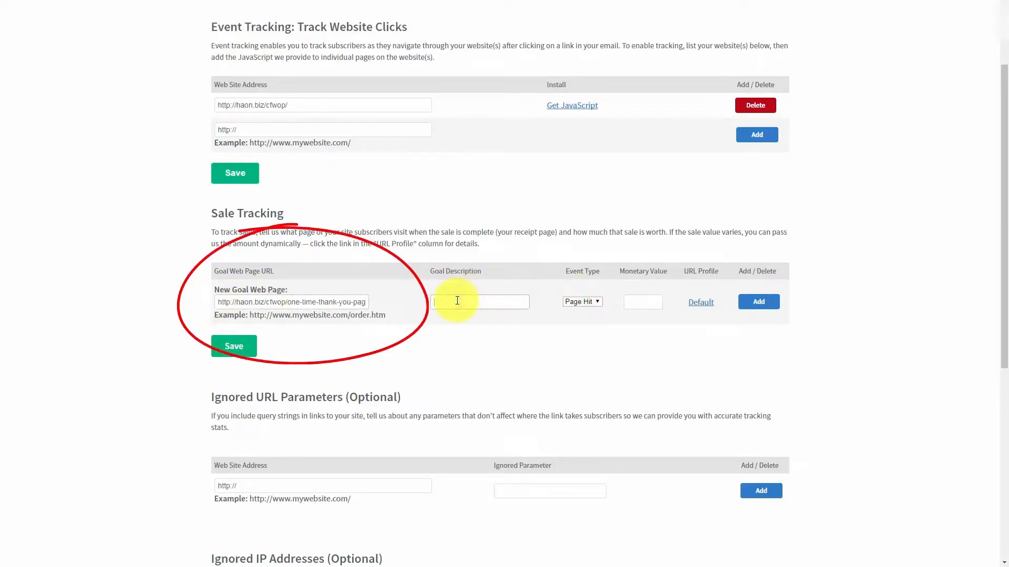
text(Sale)
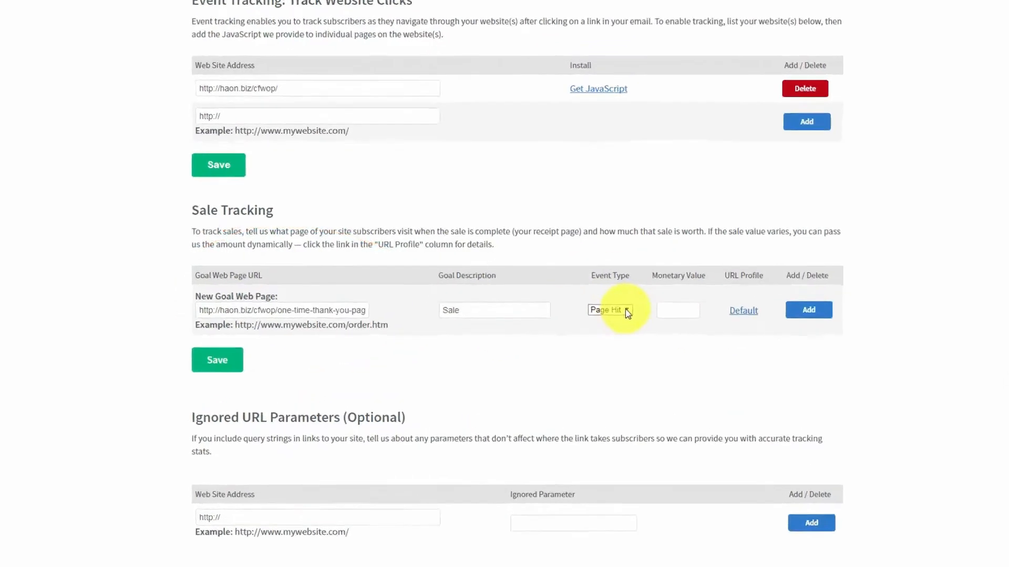
Set the goal's event type to Sale and value to 17.00, then add it
click(597, 304)
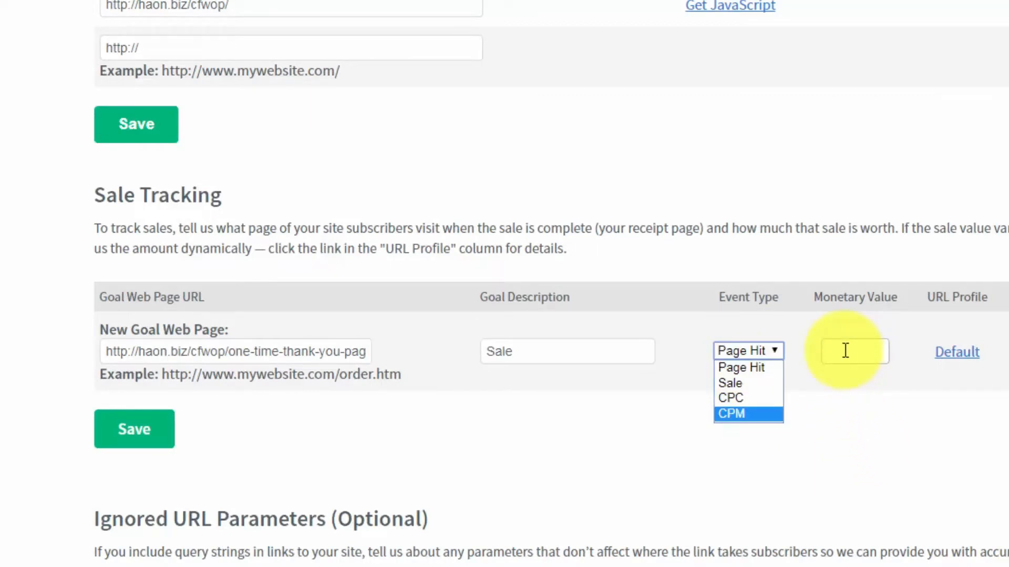
click(742, 386)
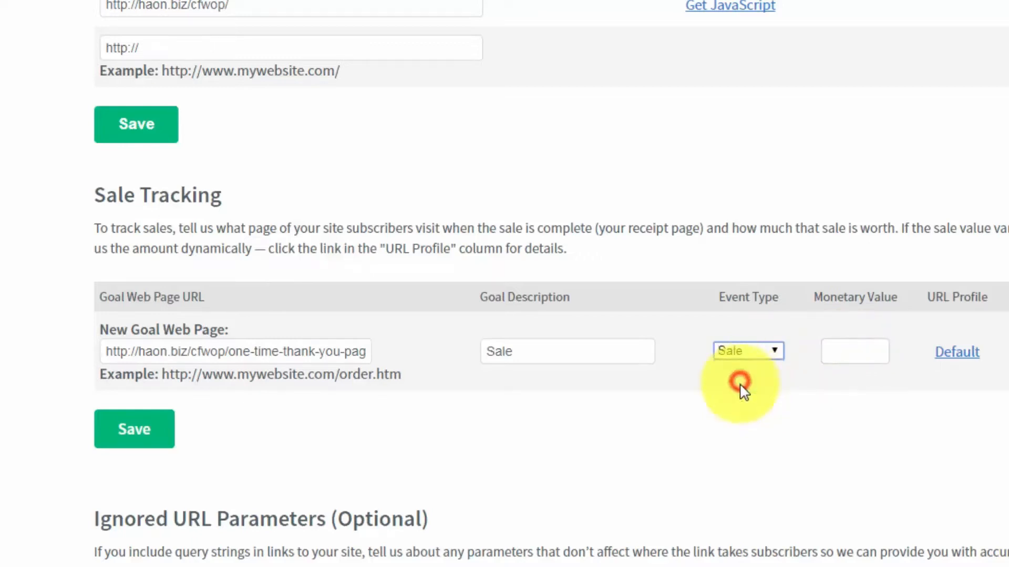
click(847, 347)
text(7)
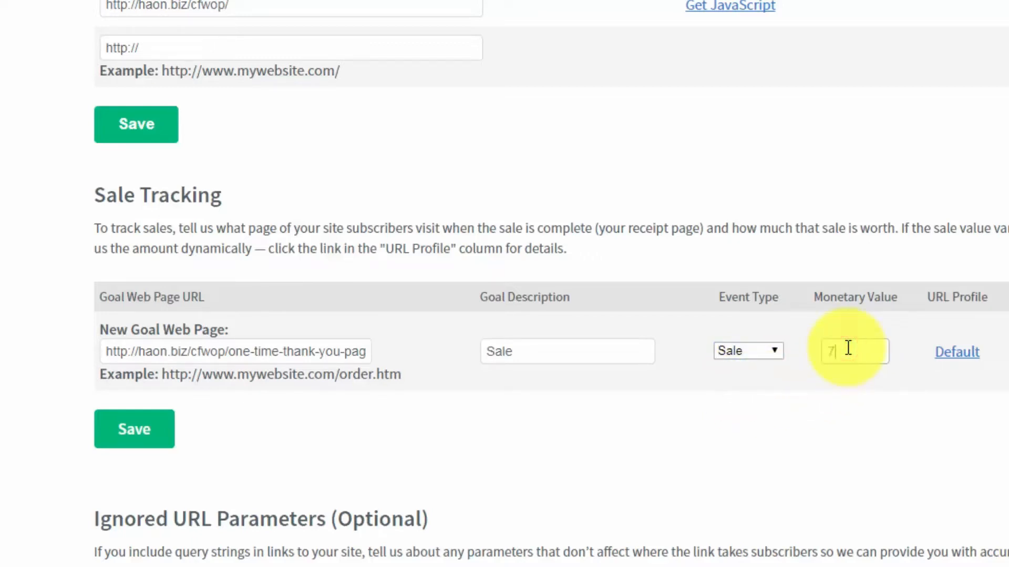
text(.00)
key(Left)
key(Left)
key(Left)
key(Left)
text(1)
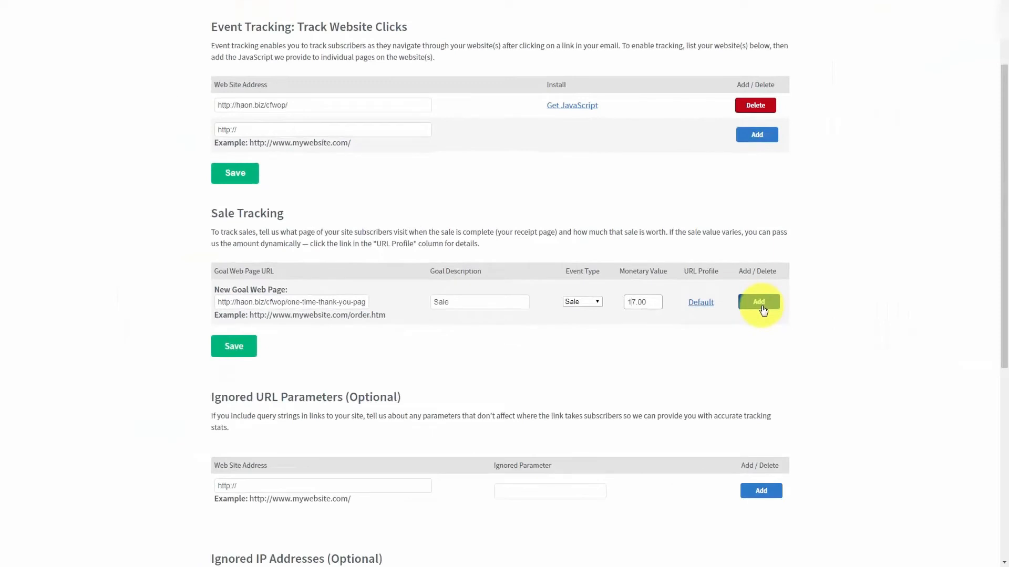
click(761, 305)
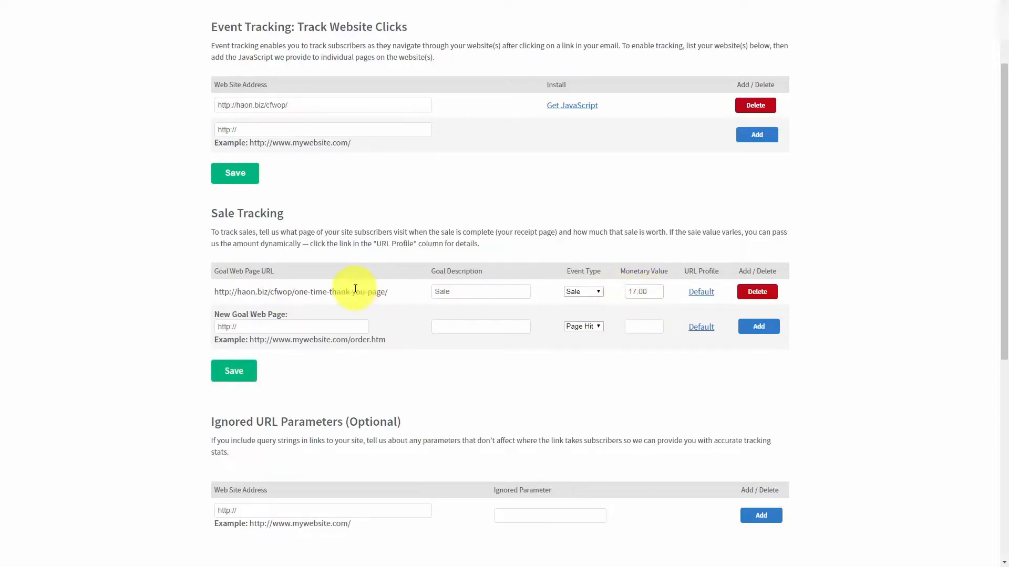
scroll(355, 289, down, 5)
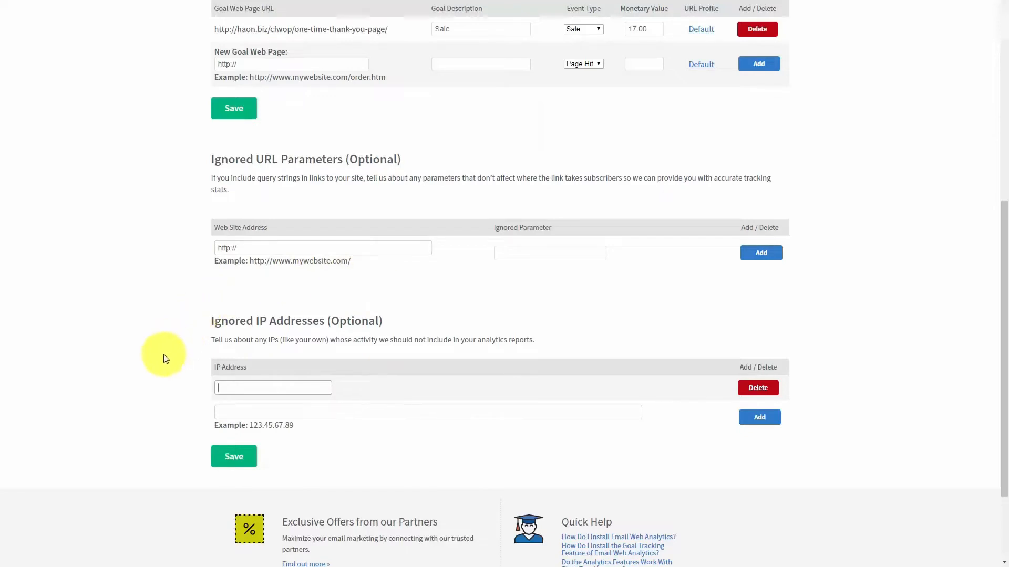
Add your own IP address to Ignored IP Addresses, then go to the Reports overview
click(239, 387)
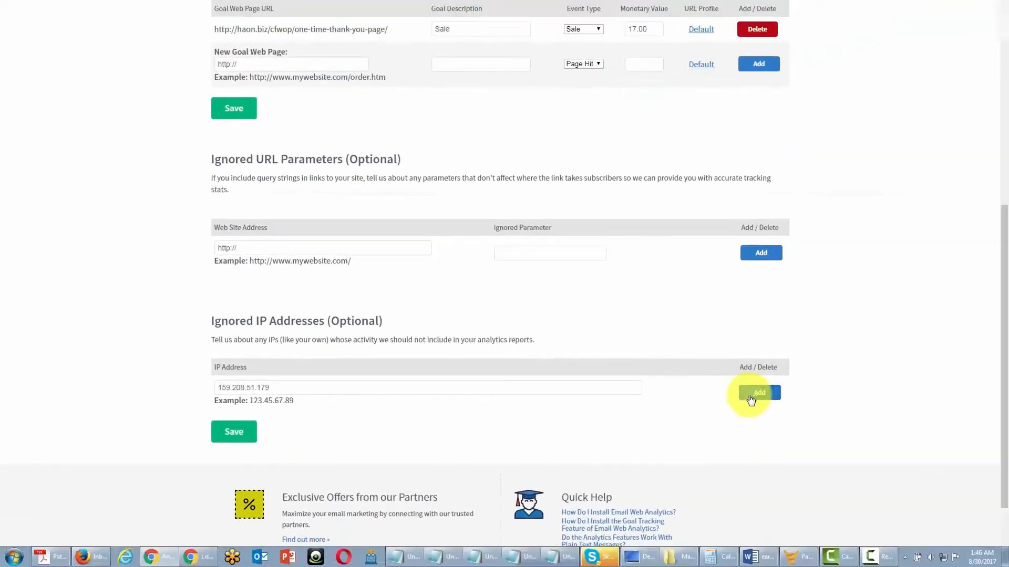
click(751, 394)
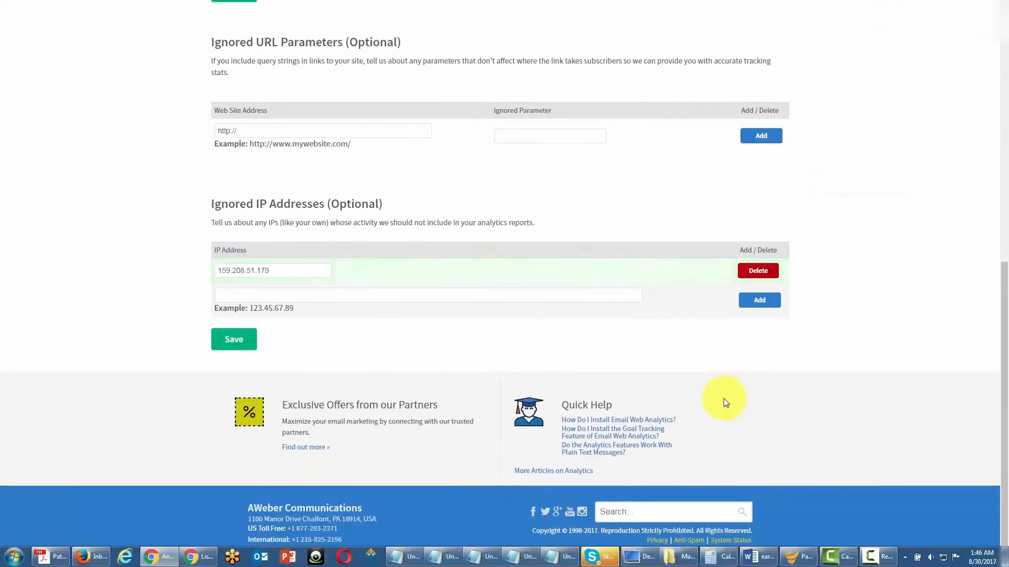
click(237, 293)
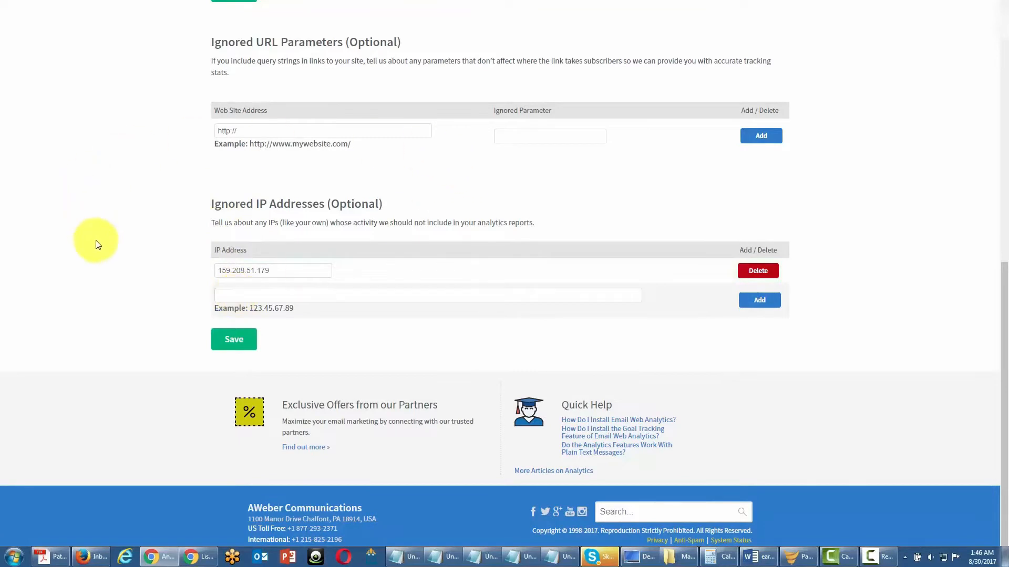
scroll(368, 273, up, 1)
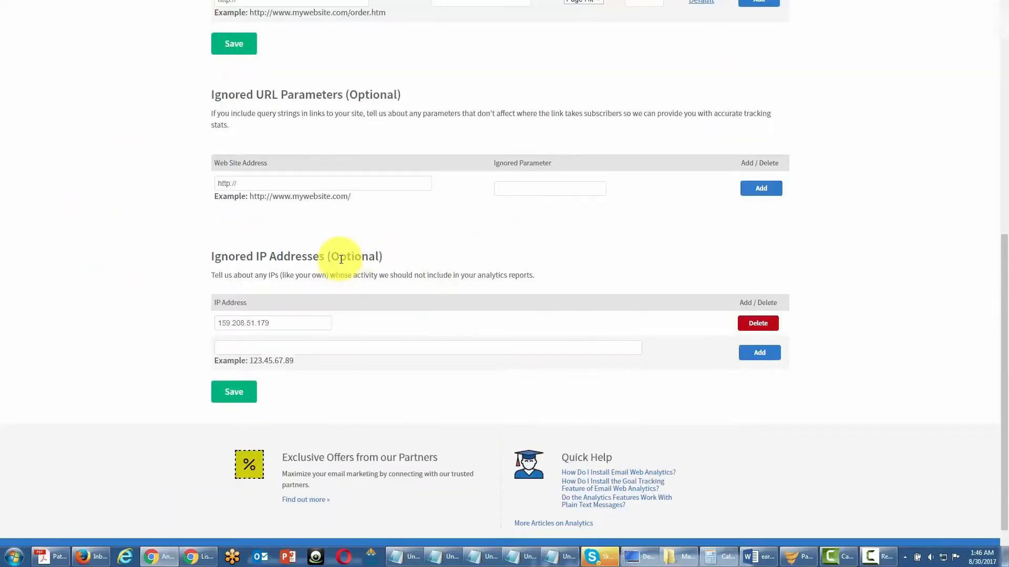
scroll(341, 263, up, 2)
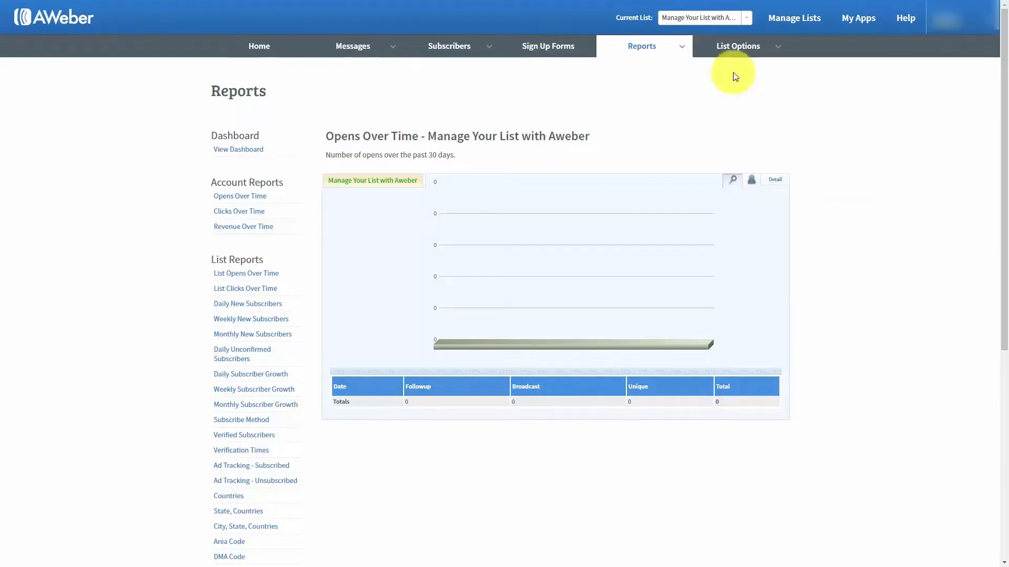
Open List Opens Over Time and its Detail view with the July–August 2017 date-range calendars
mouse_move(681, 50)
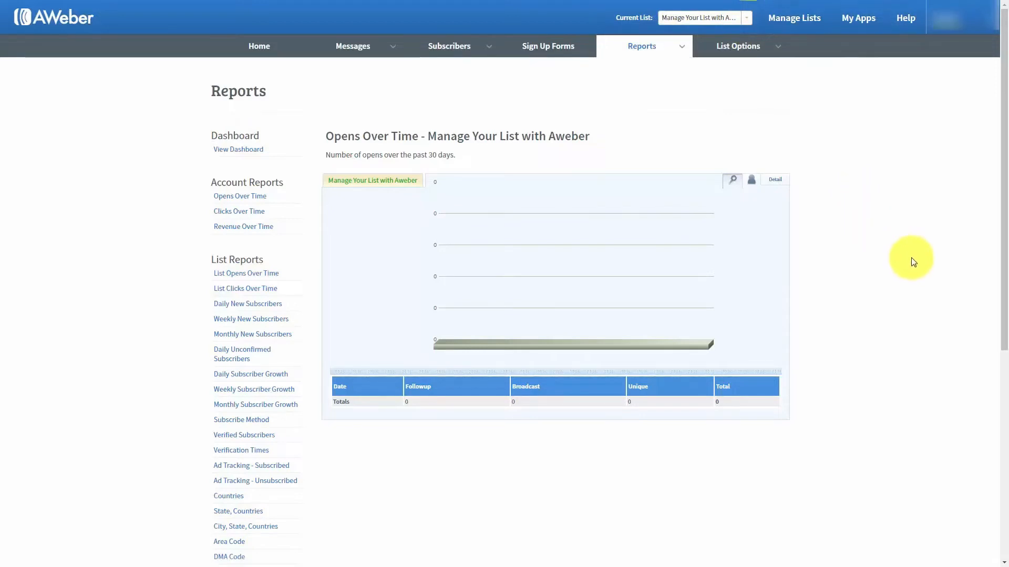
click(233, 273)
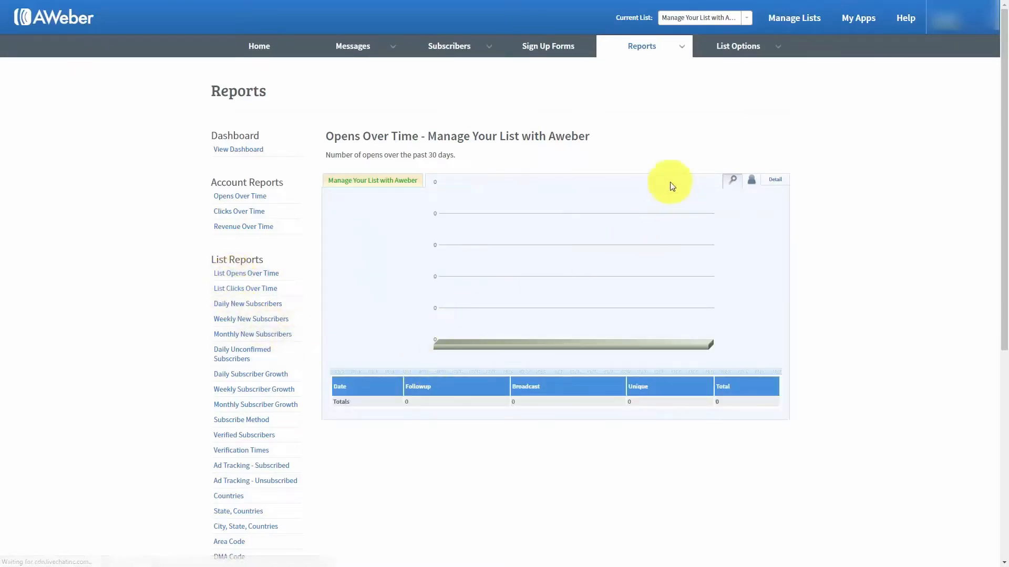
click(752, 183)
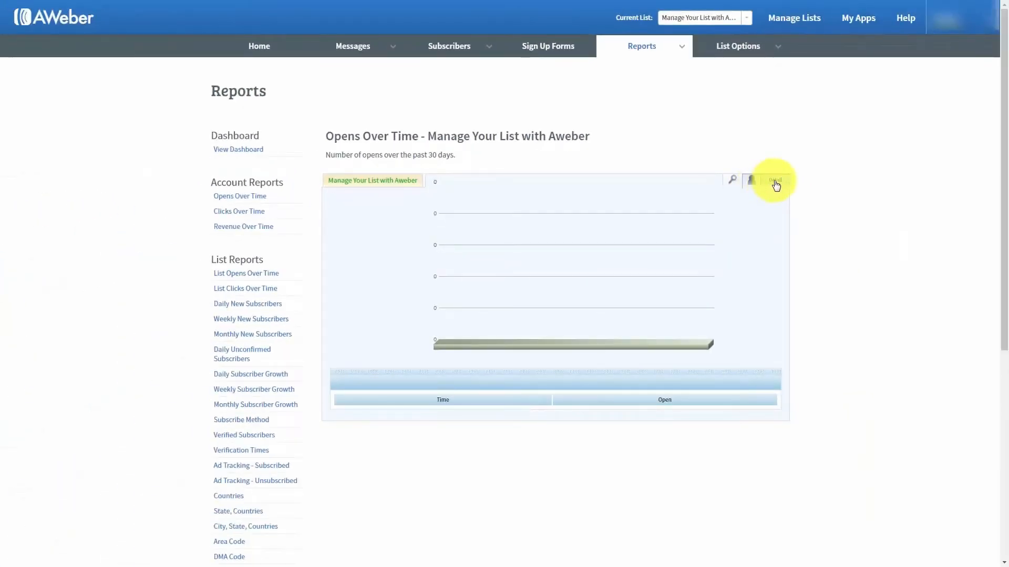
click(776, 182)
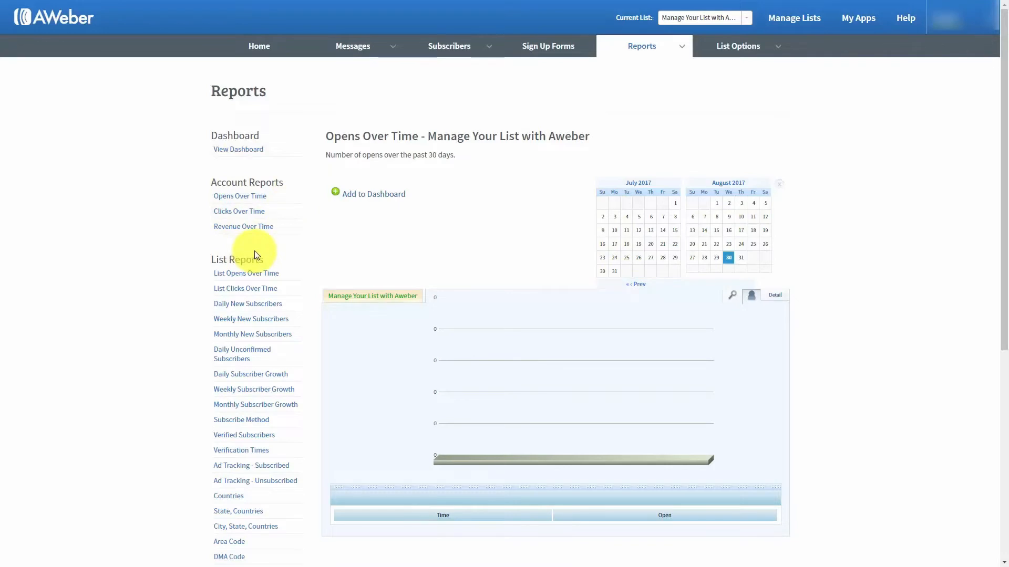
View the Revenue Over Time report, then navigate to the list's Sign Up Forms page
click(243, 227)
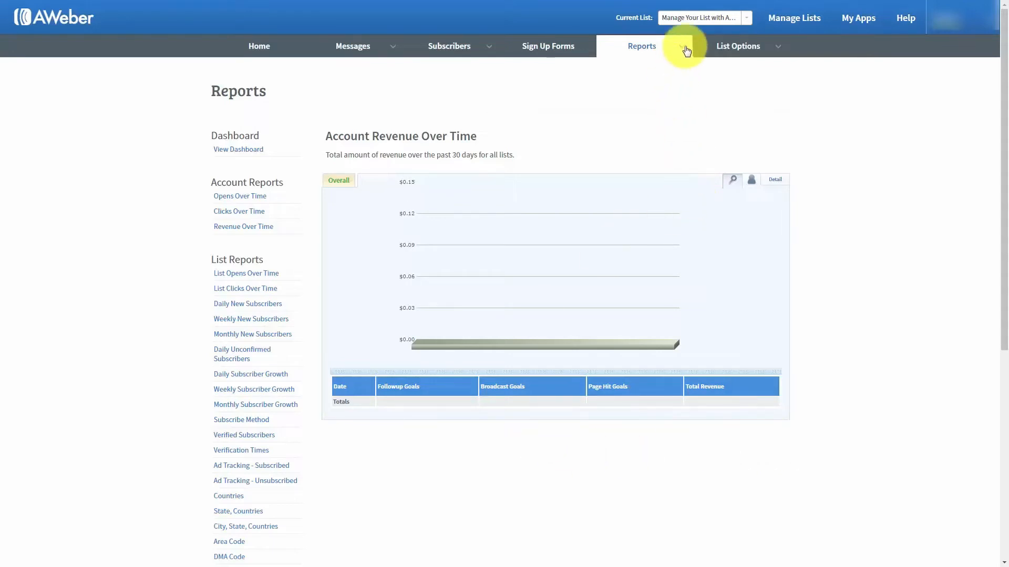
click(685, 48)
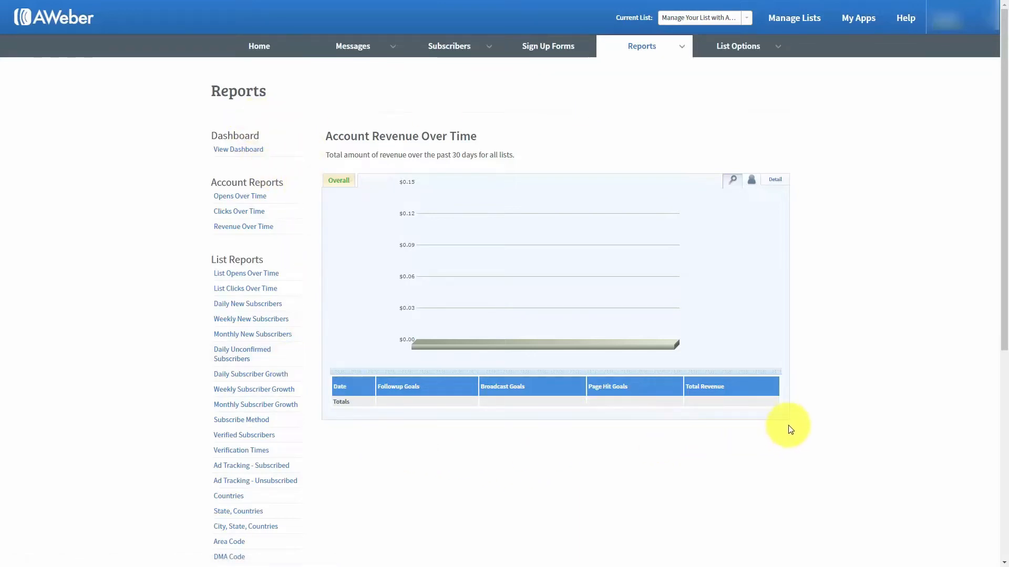
click(681, 51)
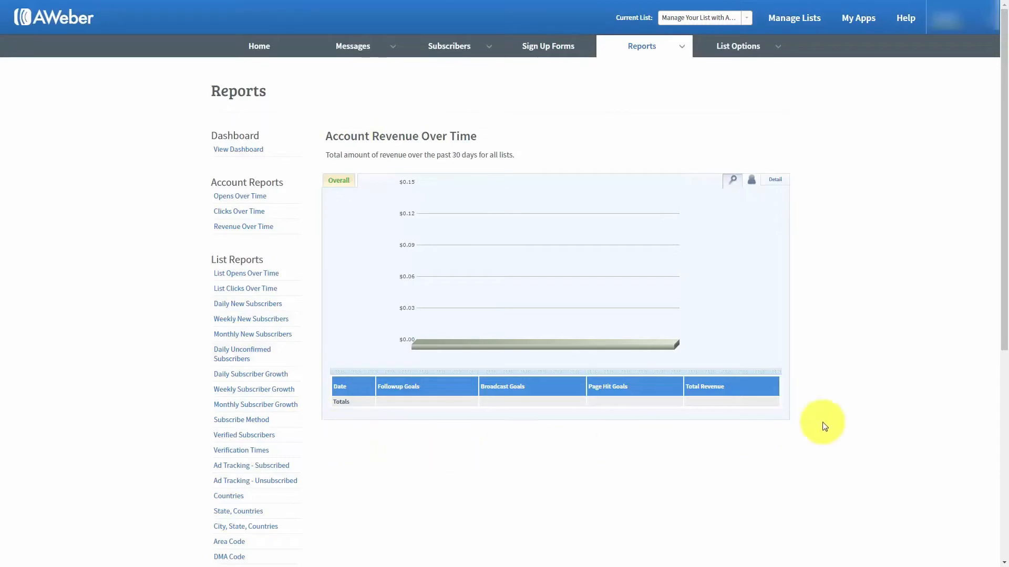
click(682, 46)
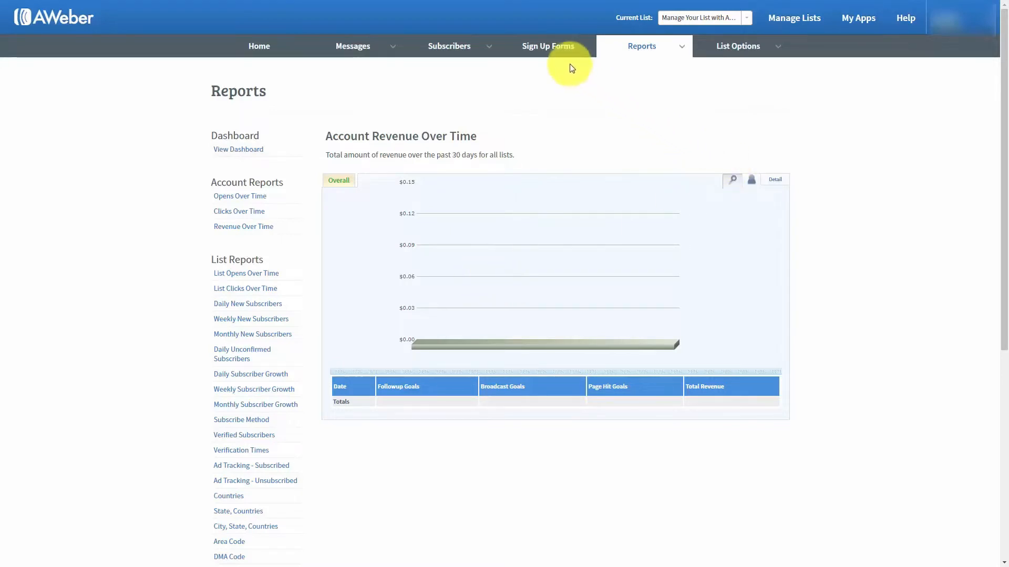
click(537, 49)
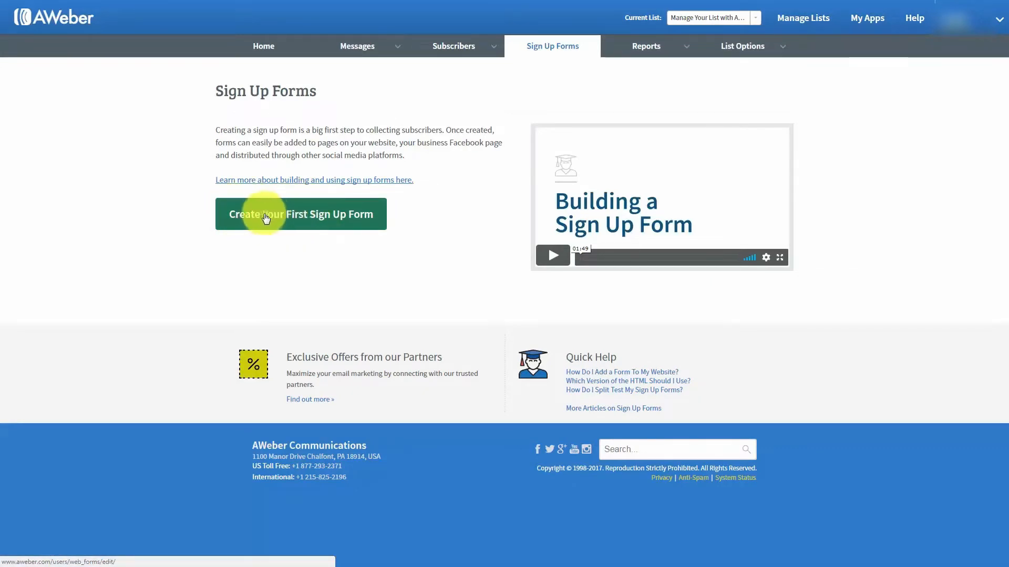
Start the list's first sign-up form with Create Your First Sign Up Form
click(290, 220)
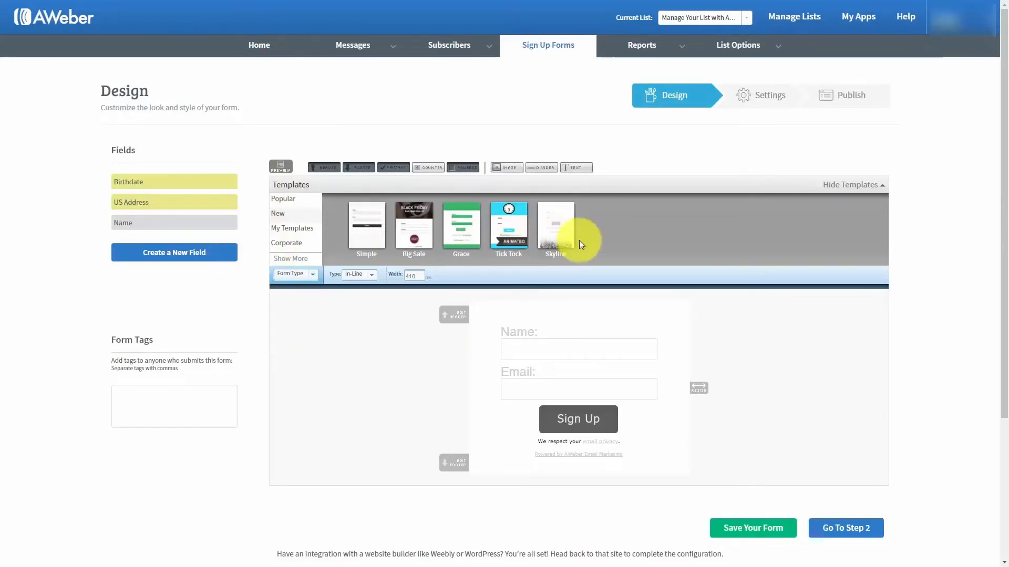
Show the Popular templates, preview the Basic template, and close its preview
click(283, 200)
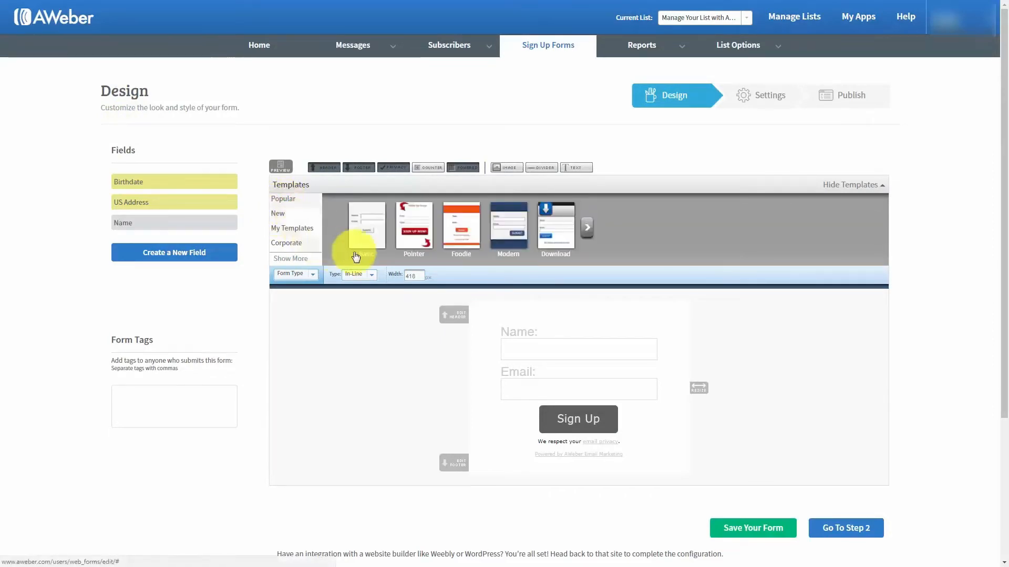
click(365, 217)
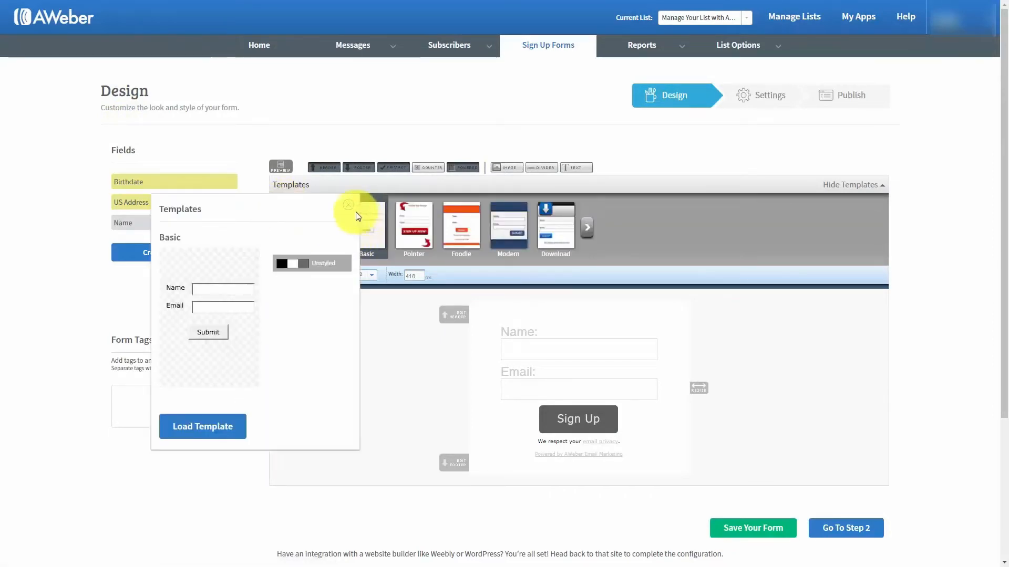
click(349, 205)
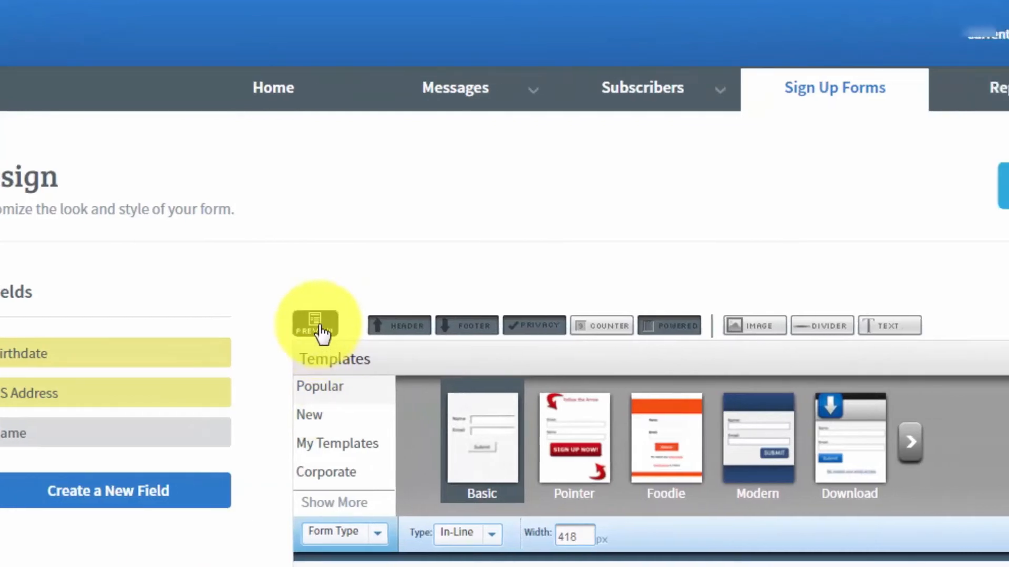
Always allow pop-ups from aweber.com in Chrome, then reopen the sign-up form preview
click(351, 330)
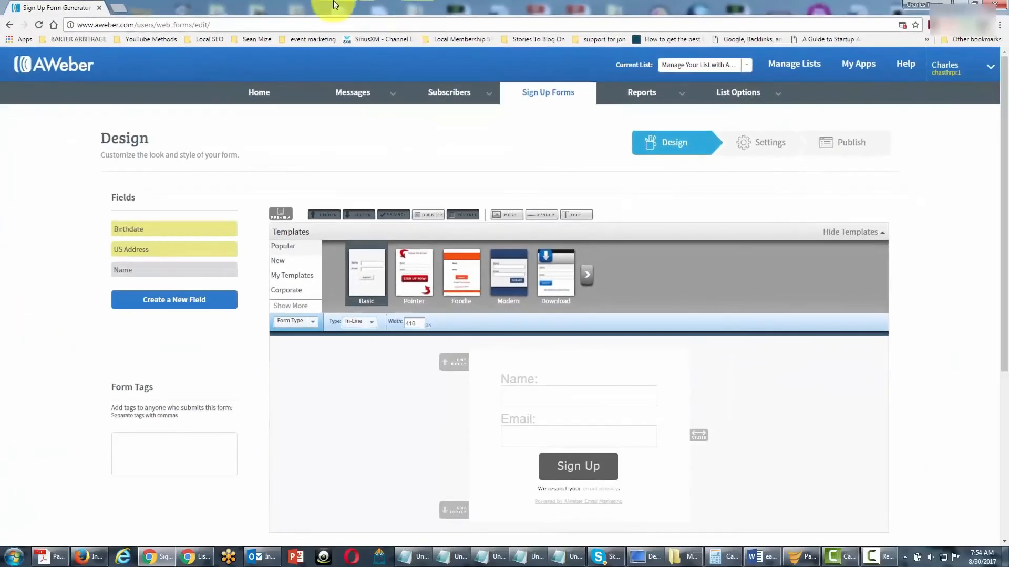
click(902, 25)
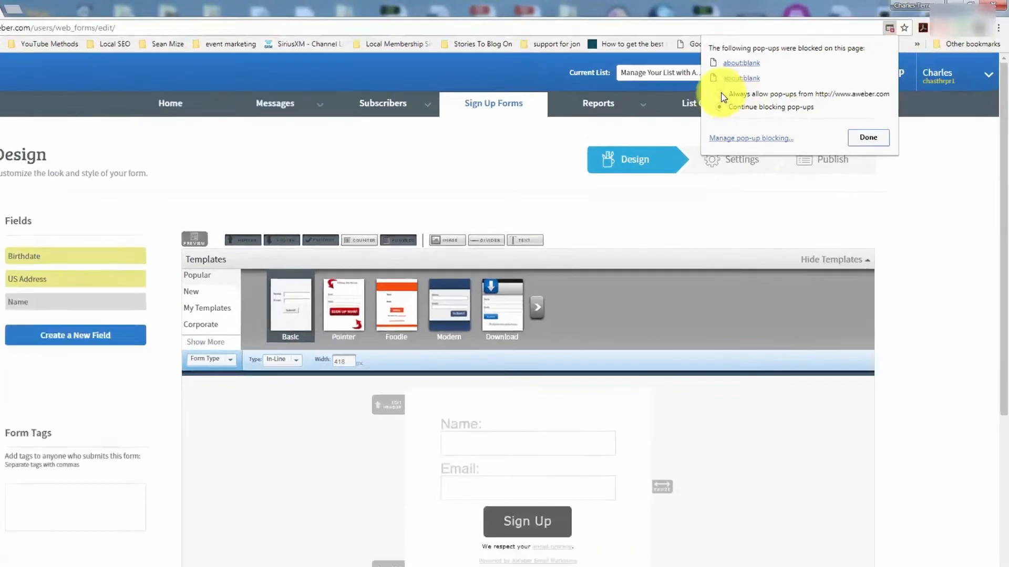
click(754, 85)
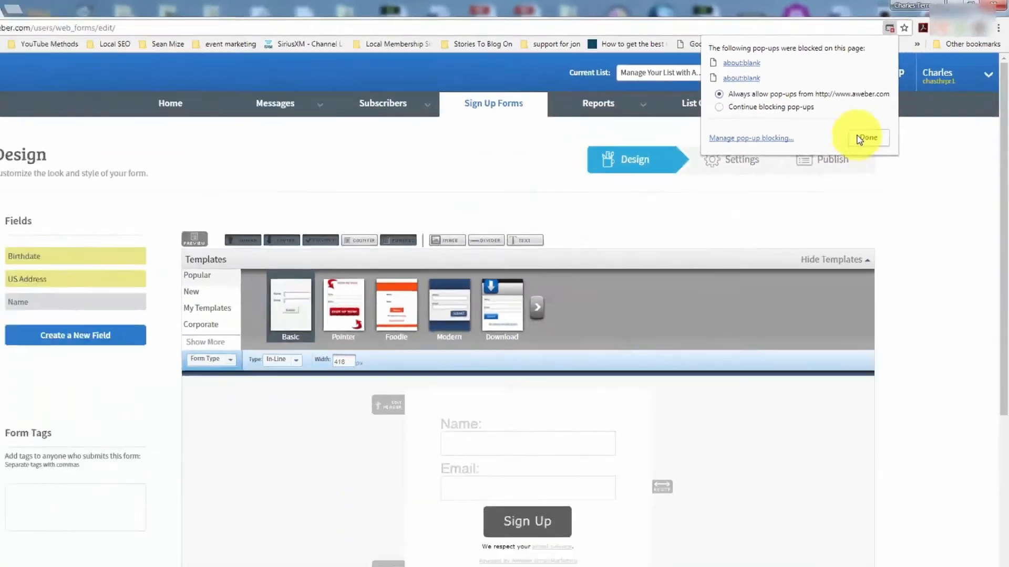
click(635, 339)
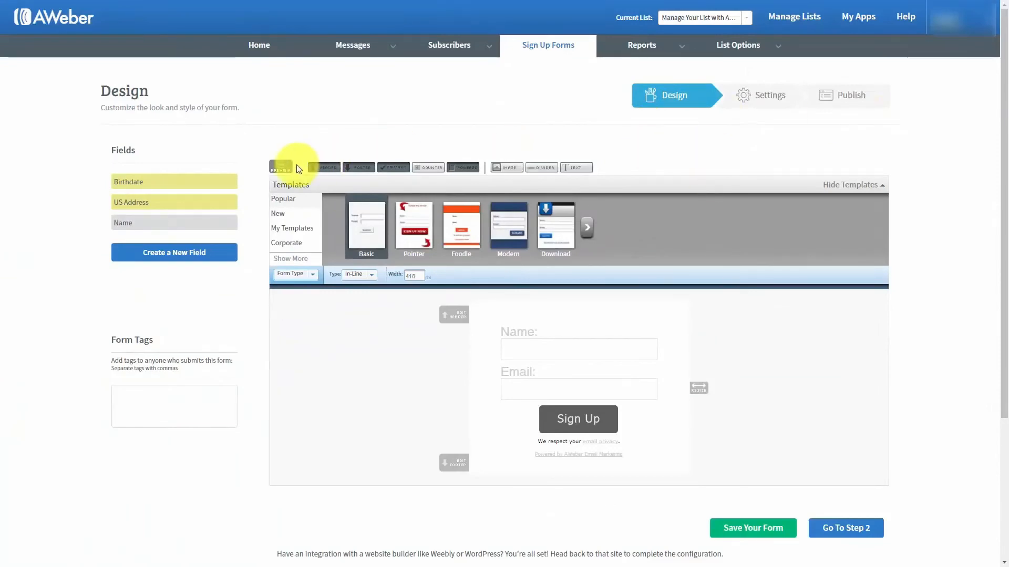
click(275, 166)
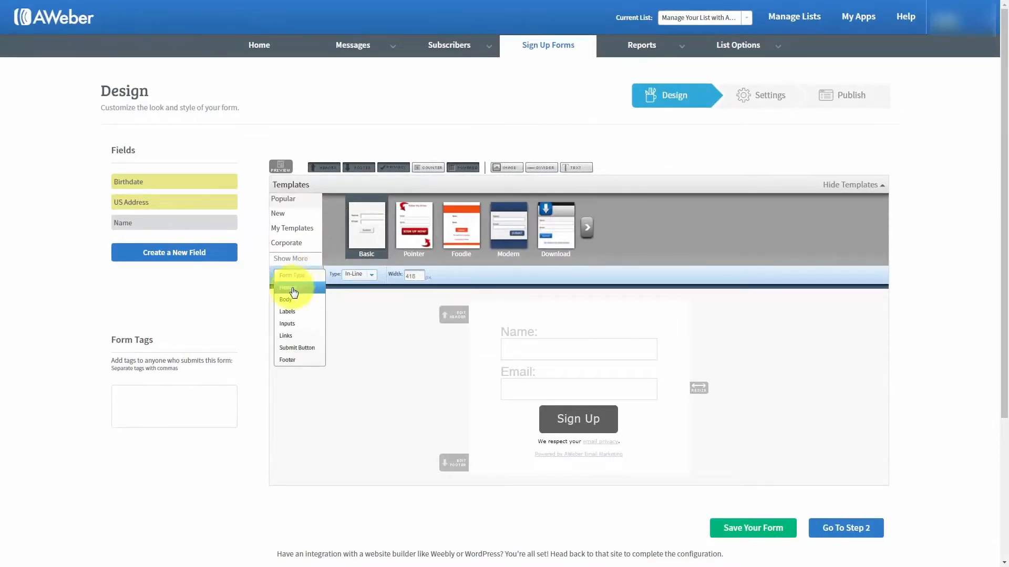
Step through the Header, Body, Labels and Inputs styling sections, revealing their advanced options
click(292, 289)
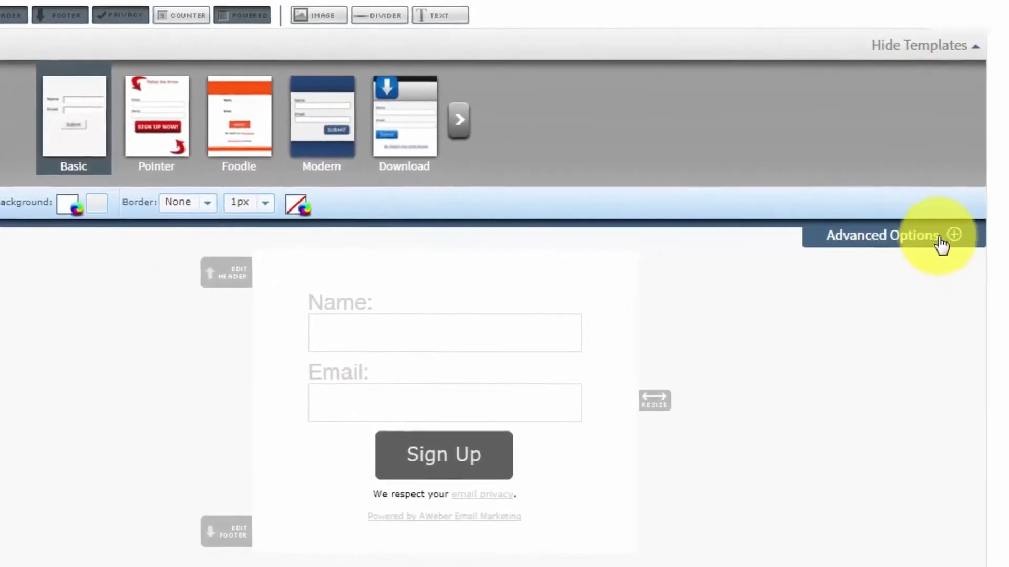
click(908, 230)
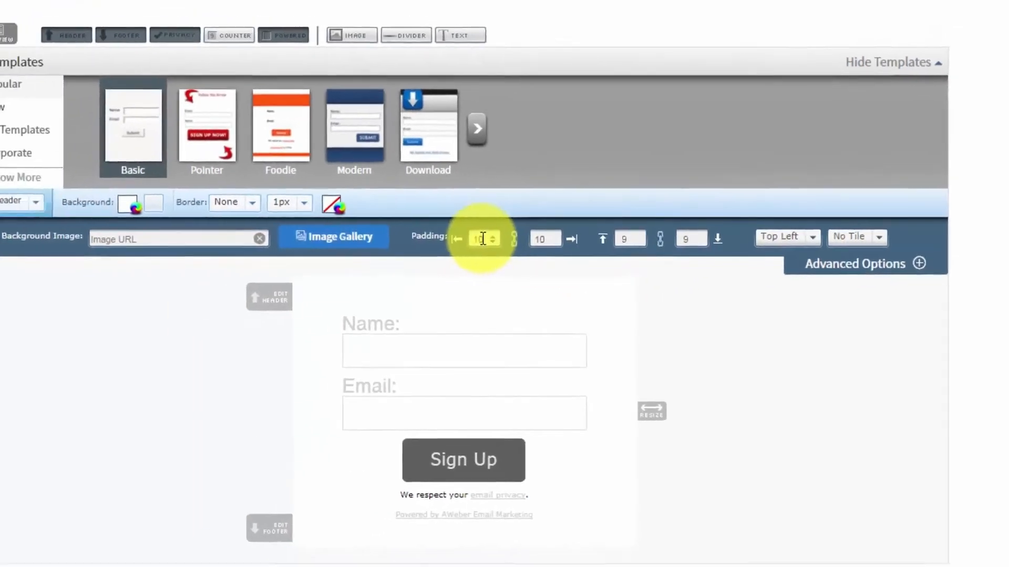
click(110, 206)
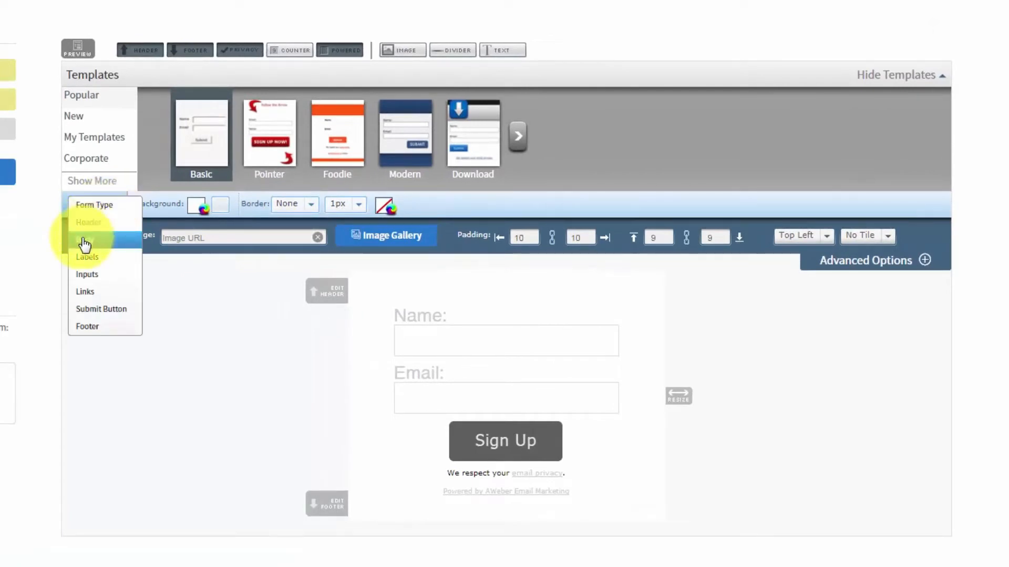
click(83, 243)
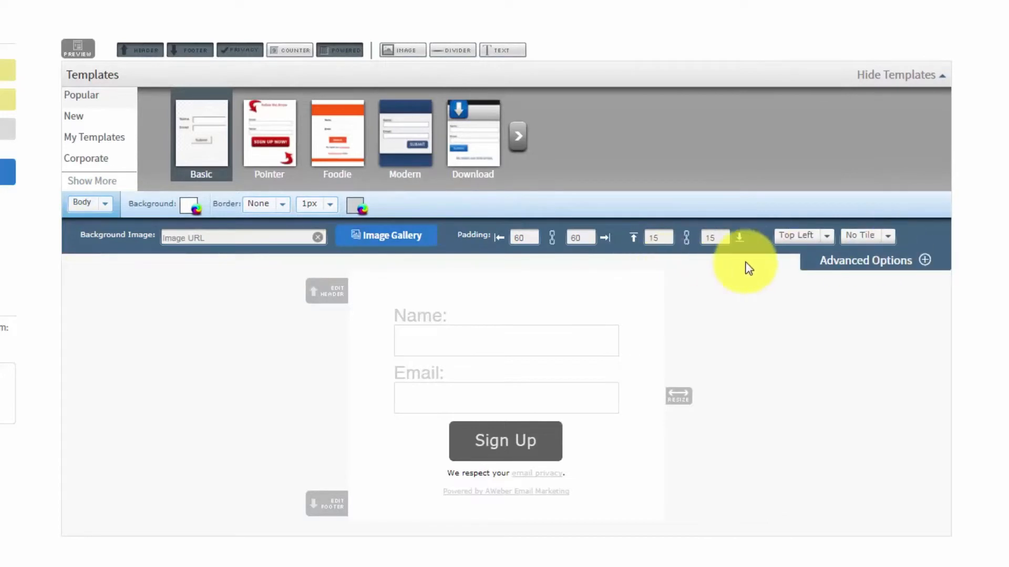
click(106, 206)
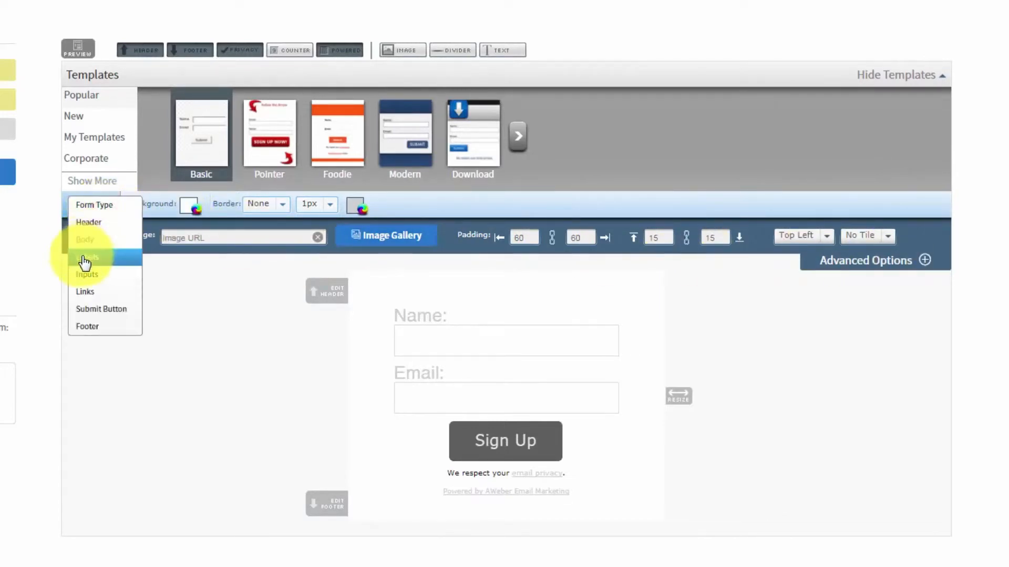
click(84, 257)
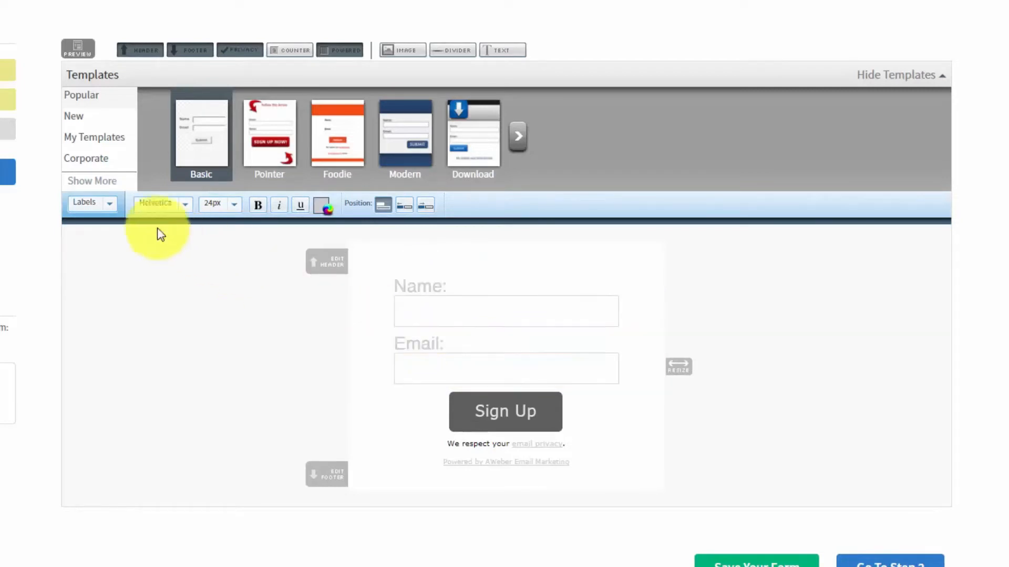
click(106, 205)
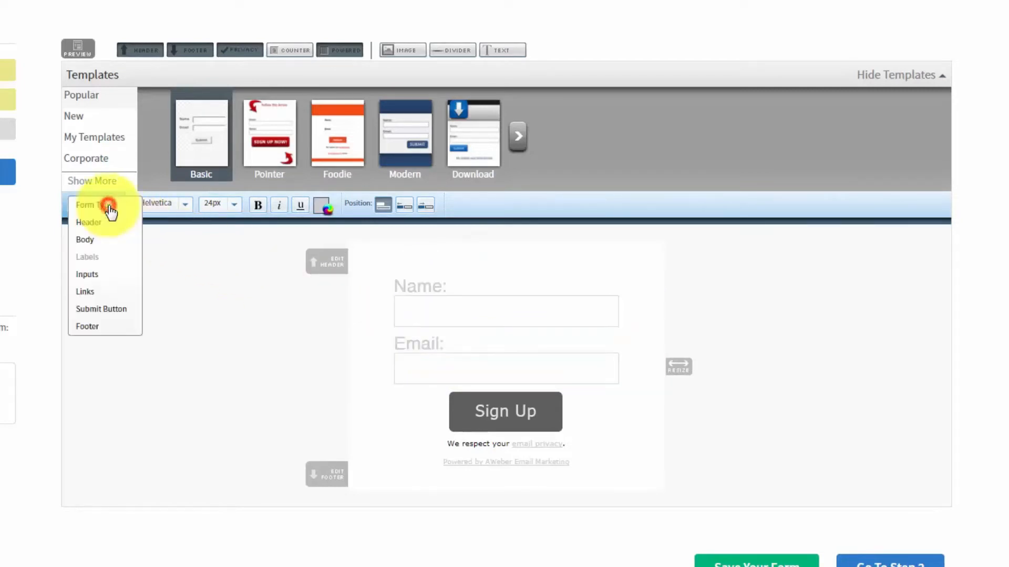
click(90, 274)
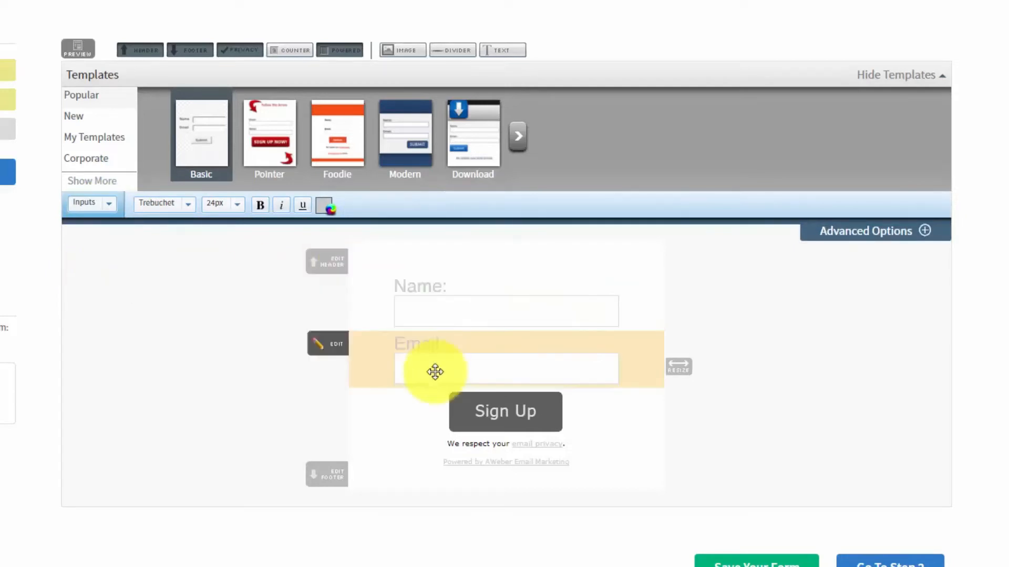
click(918, 230)
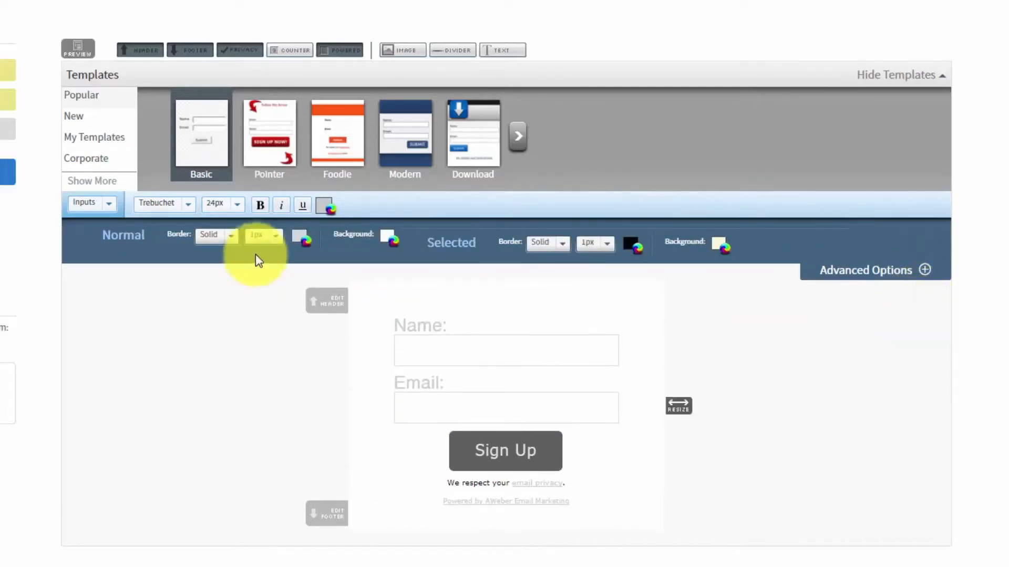
Check the Links and Submit Button settings, then bring up the Footer's styling options
click(108, 204)
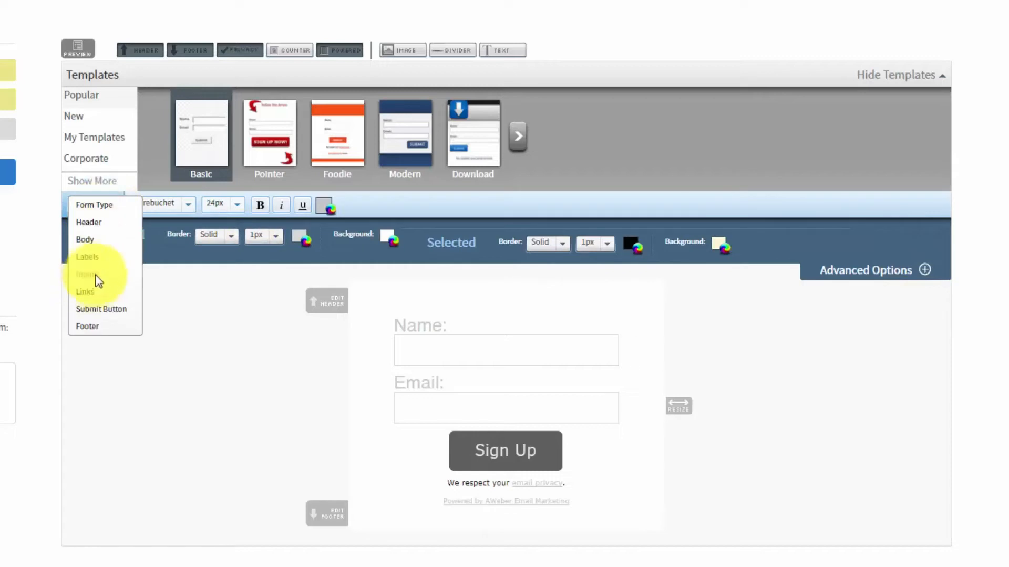
click(85, 293)
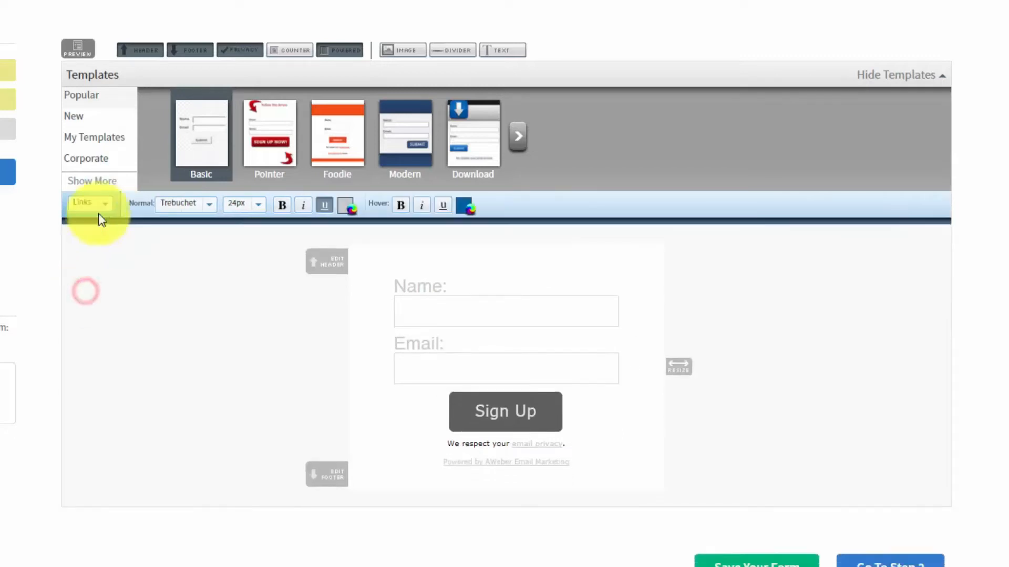
click(98, 207)
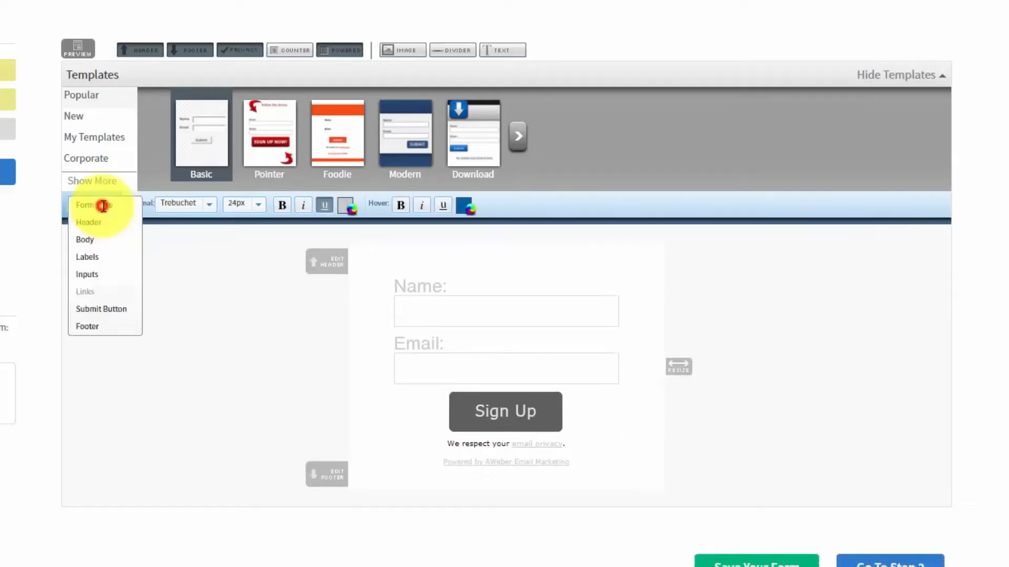
click(96, 310)
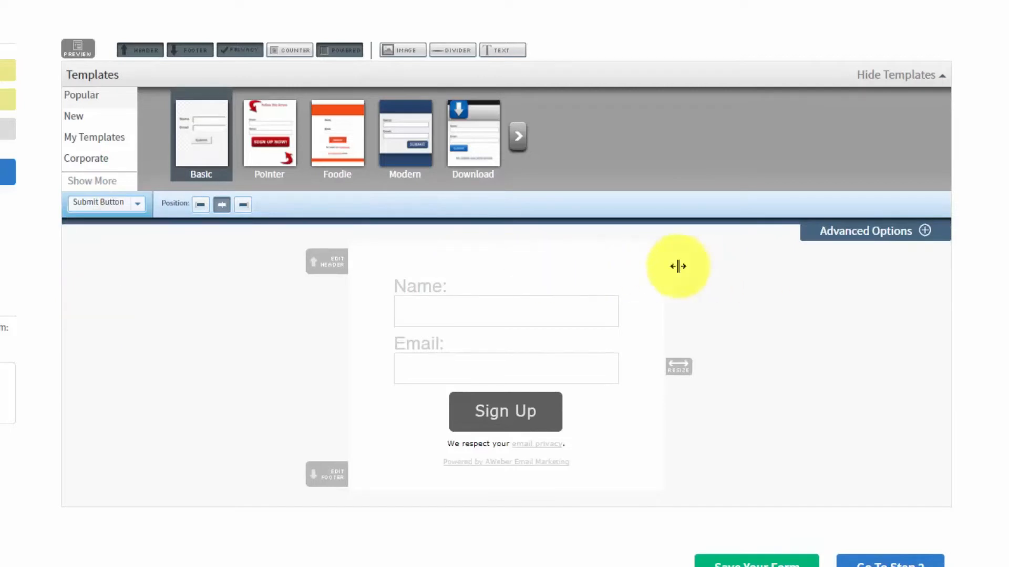
click(923, 235)
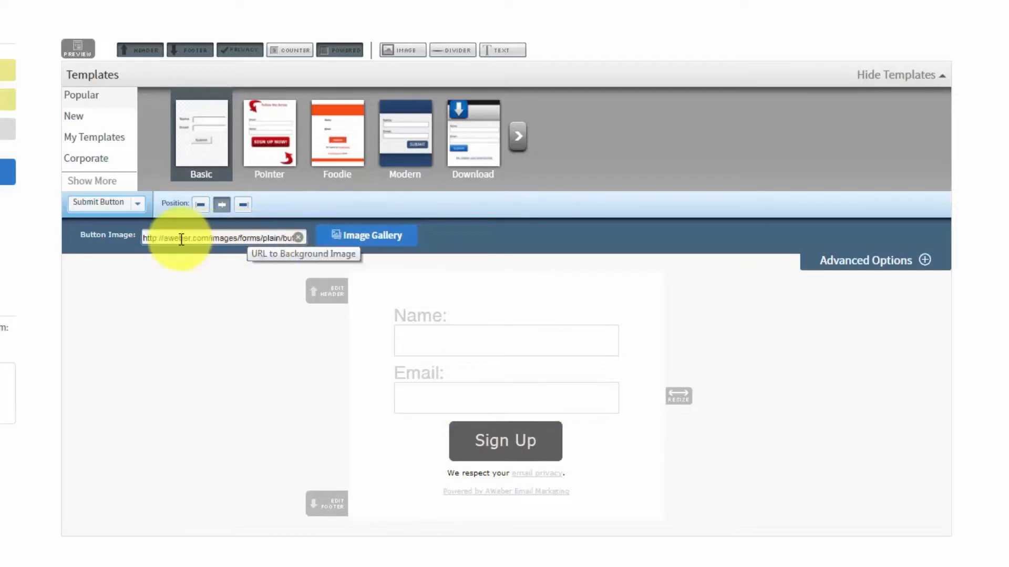
drag(147, 237, 304, 243)
click(137, 204)
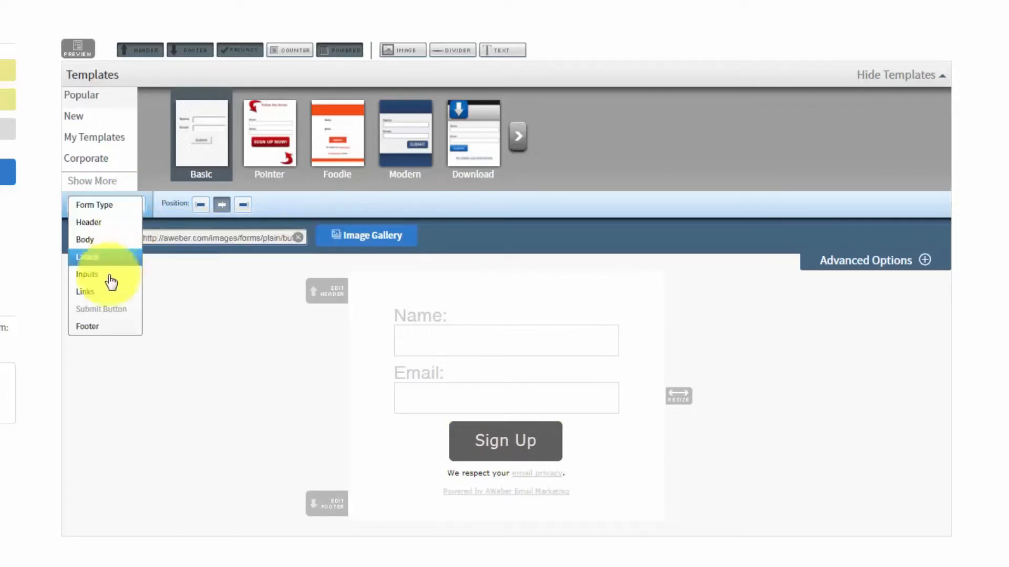
click(89, 326)
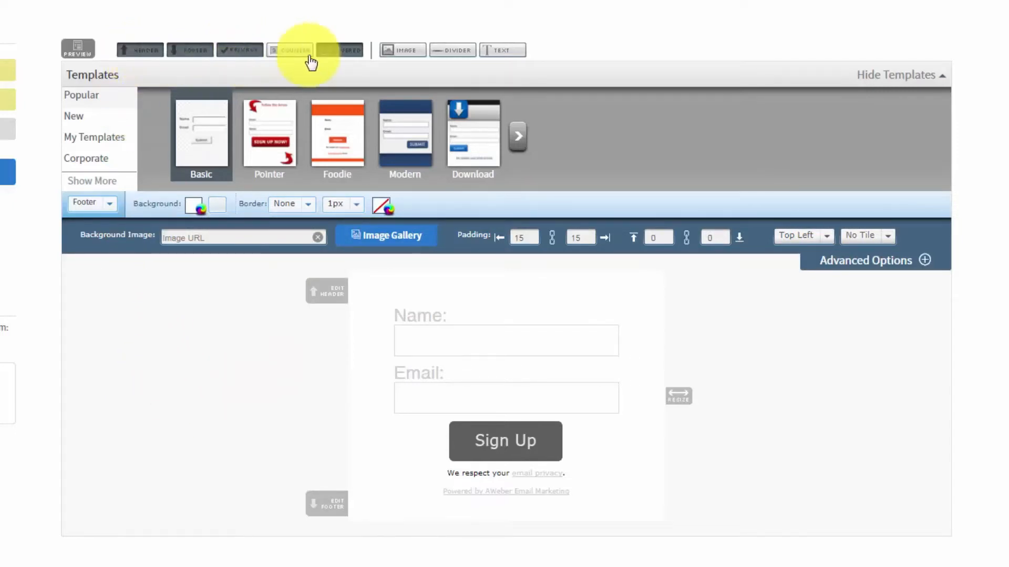
Turn off the Header, Footer, Privacy and Powered by AWeber elements of the form
click(139, 50)
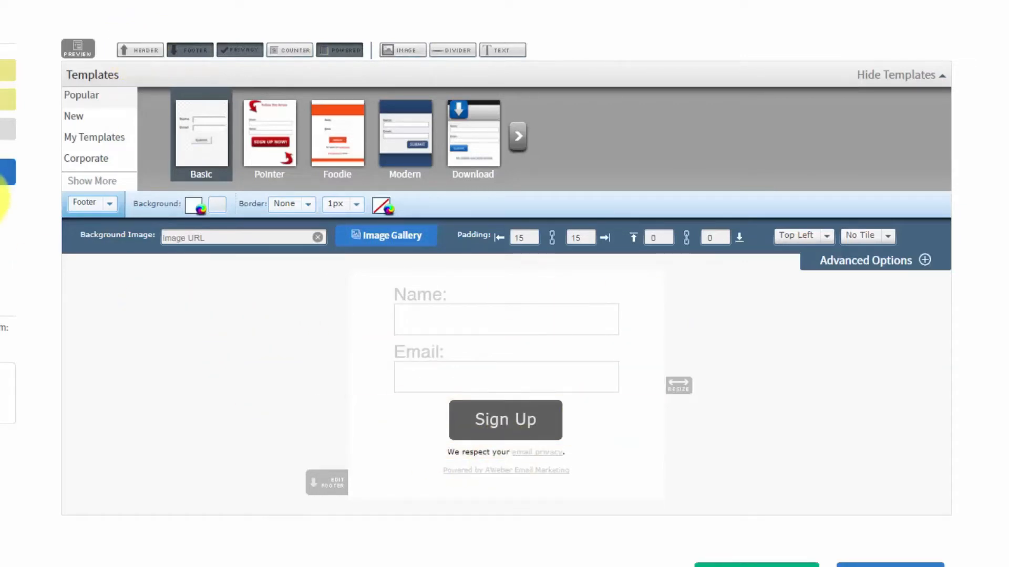
click(190, 50)
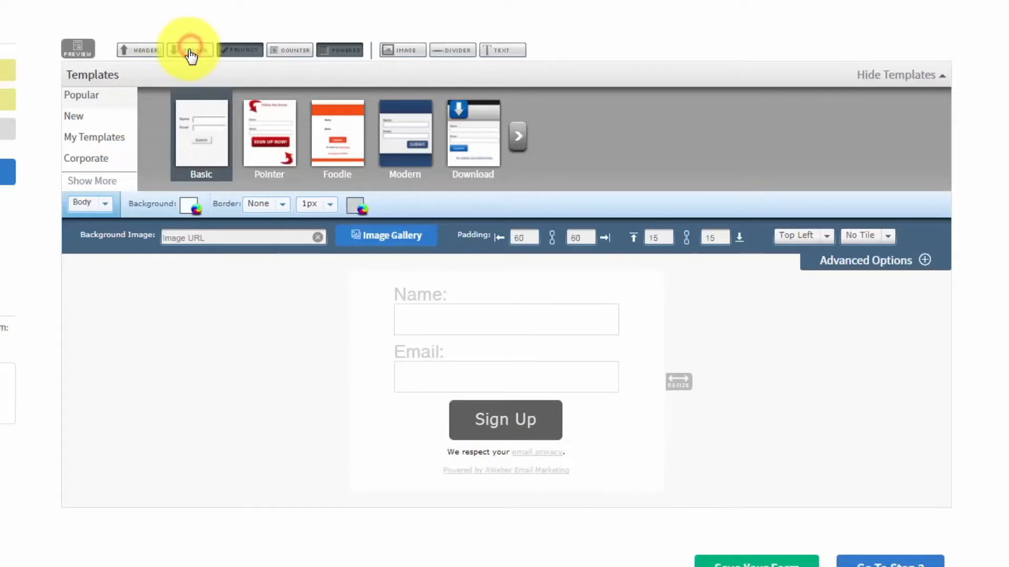
click(238, 58)
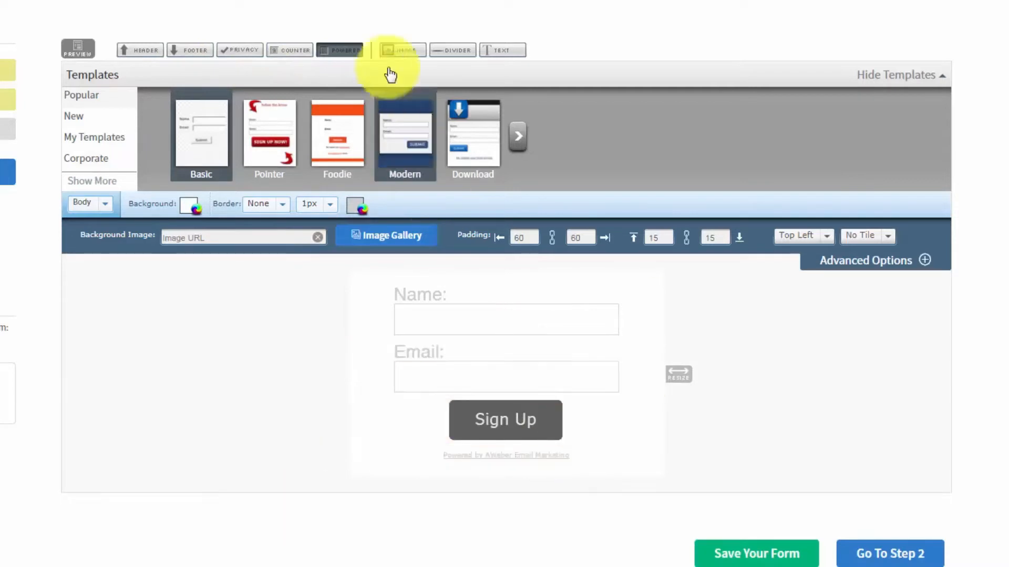
click(340, 50)
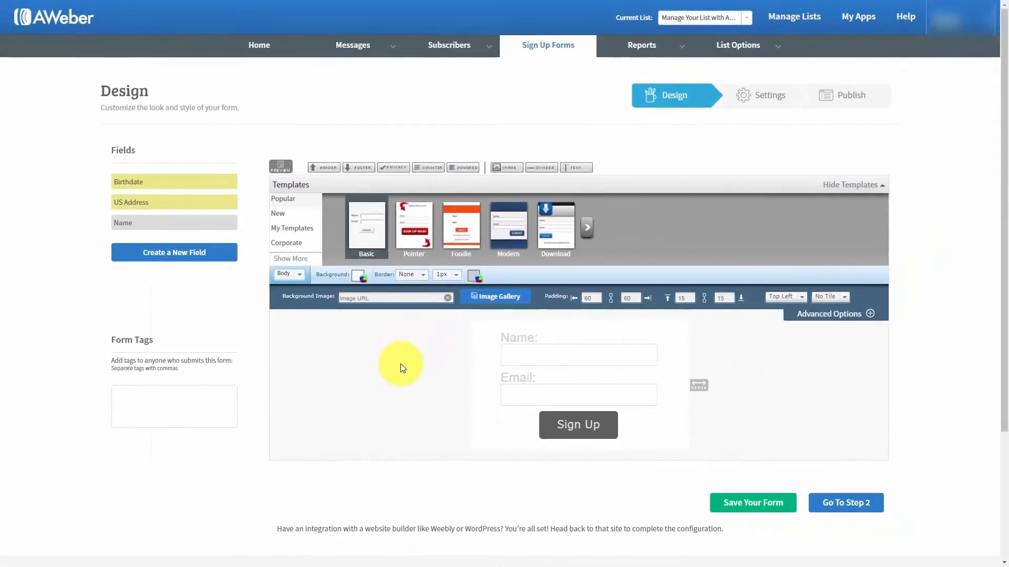
Preview the stripped-down form, then close the preview and the blocked-pop-up notice
click(281, 167)
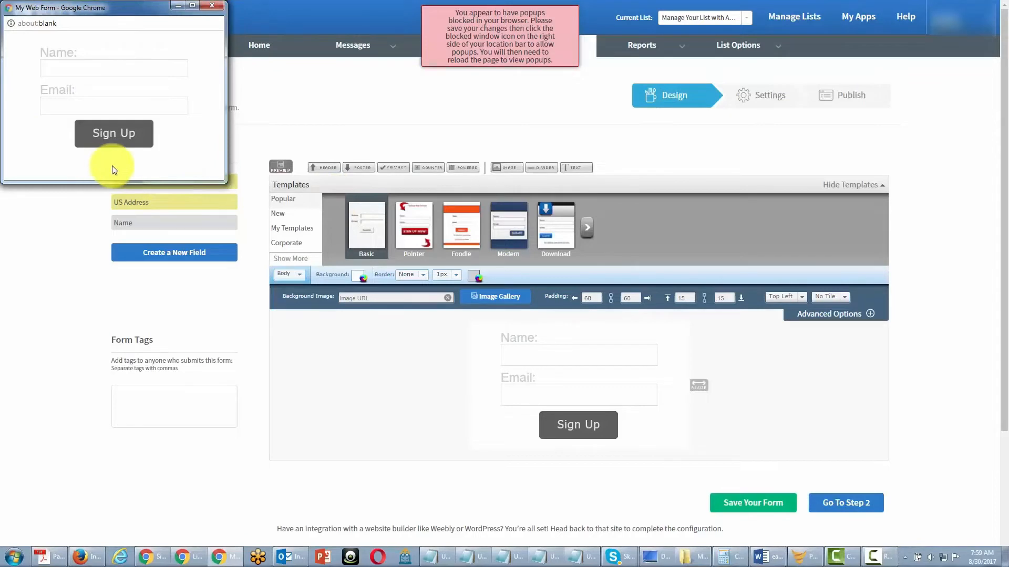
click(213, 8)
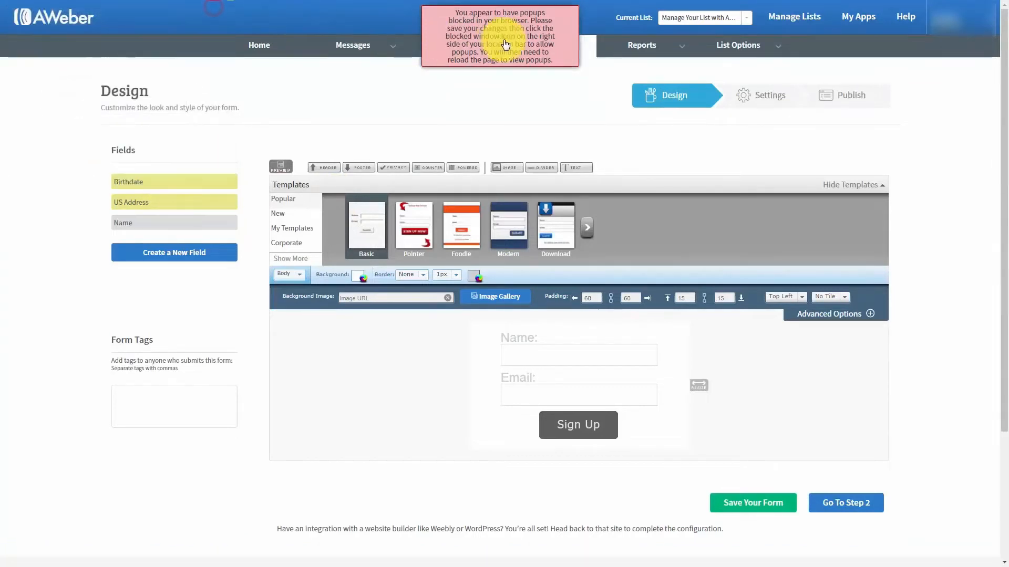
click(505, 40)
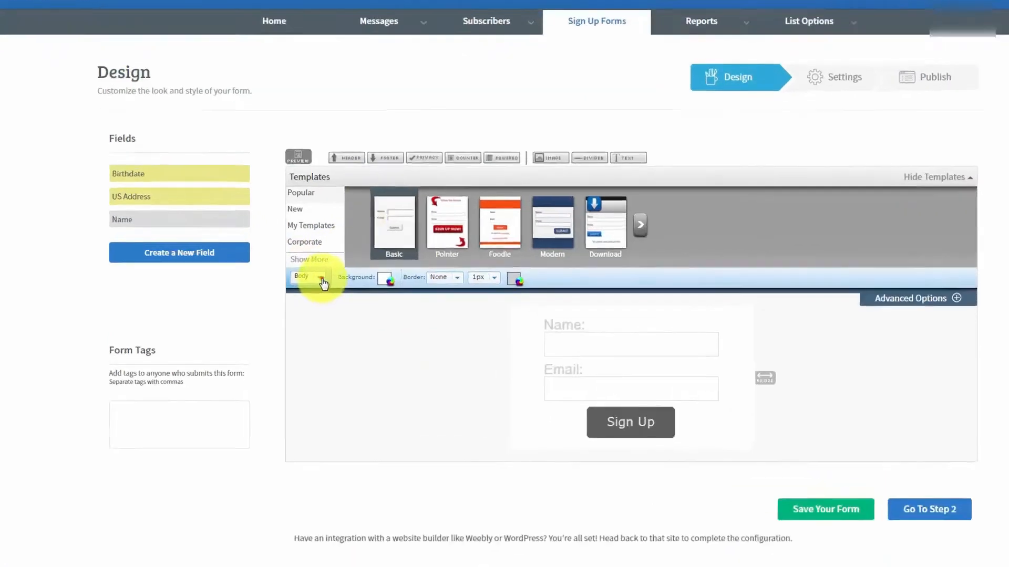
Set the form Type to Pop-Over in the Form Type settings and preview it
click(323, 284)
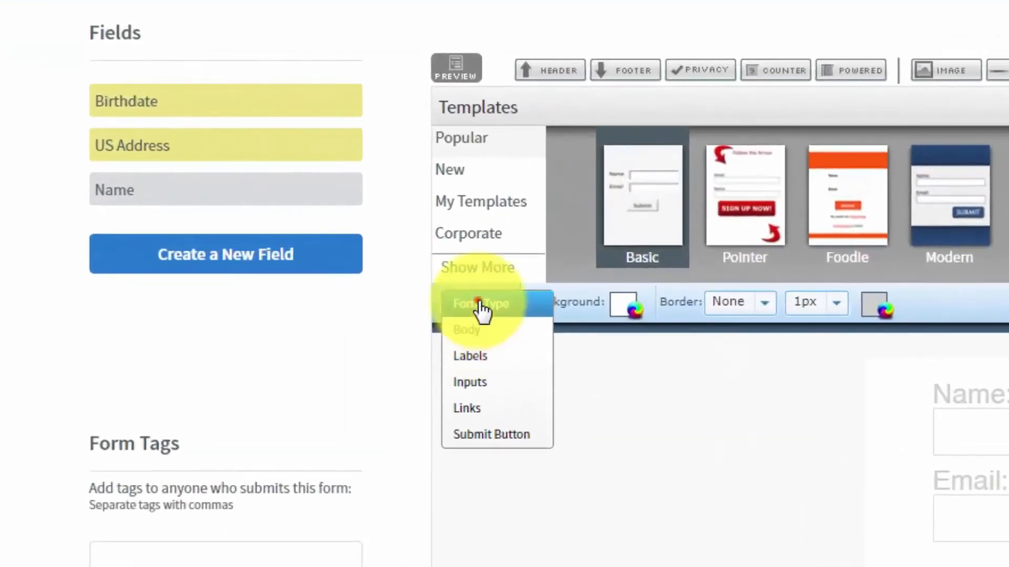
click(311, 281)
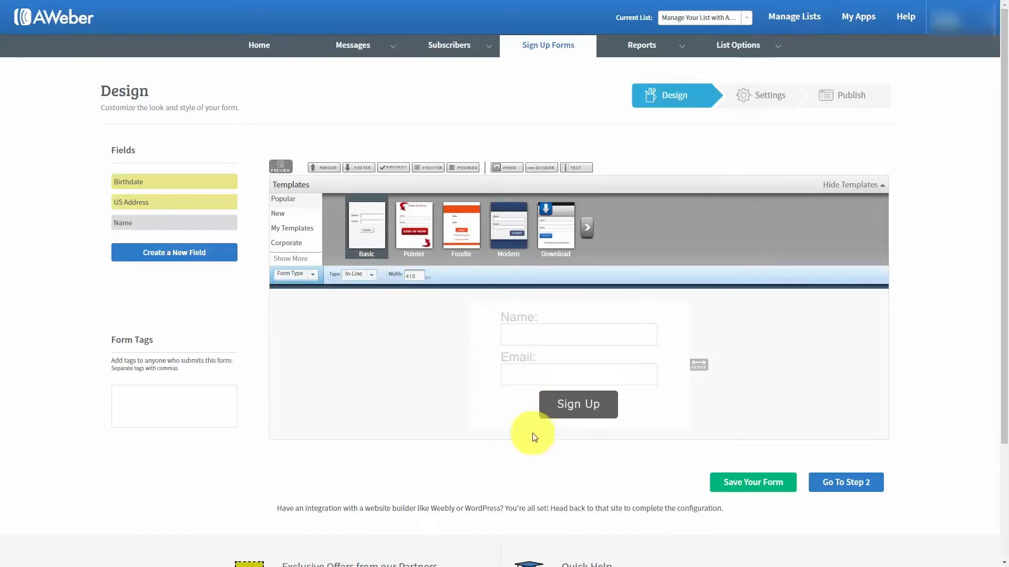
click(370, 278)
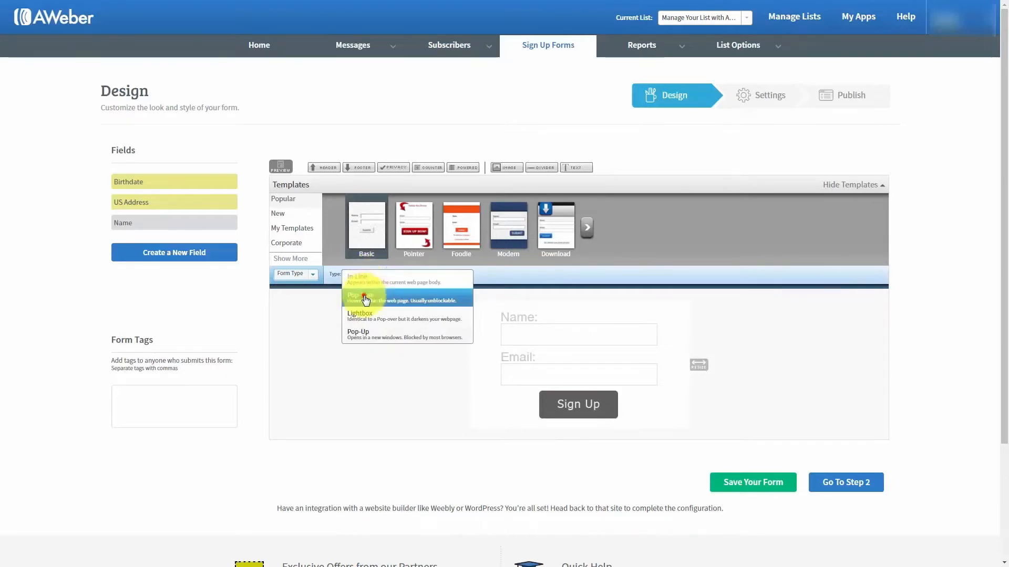
click(366, 298)
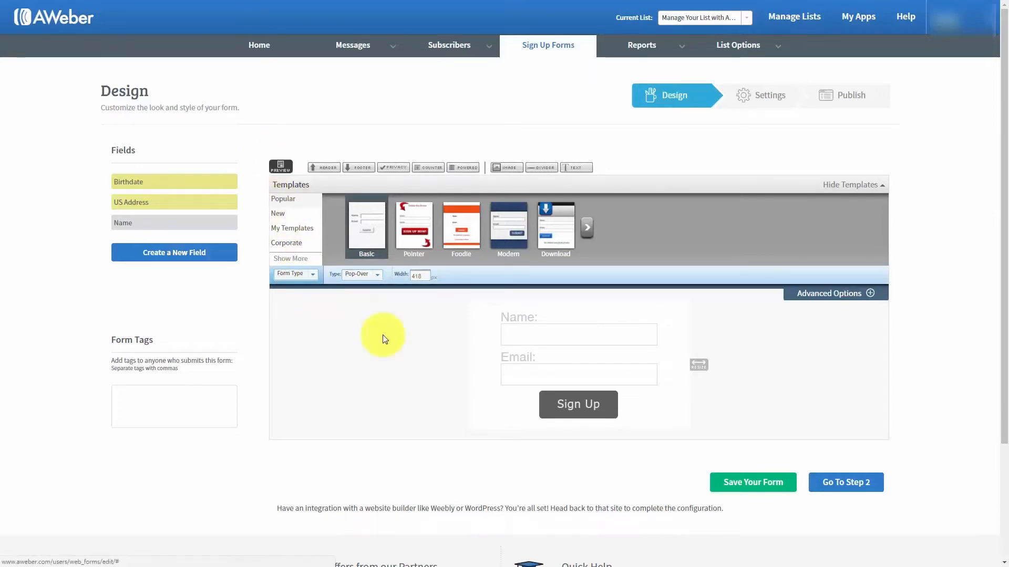
click(280, 167)
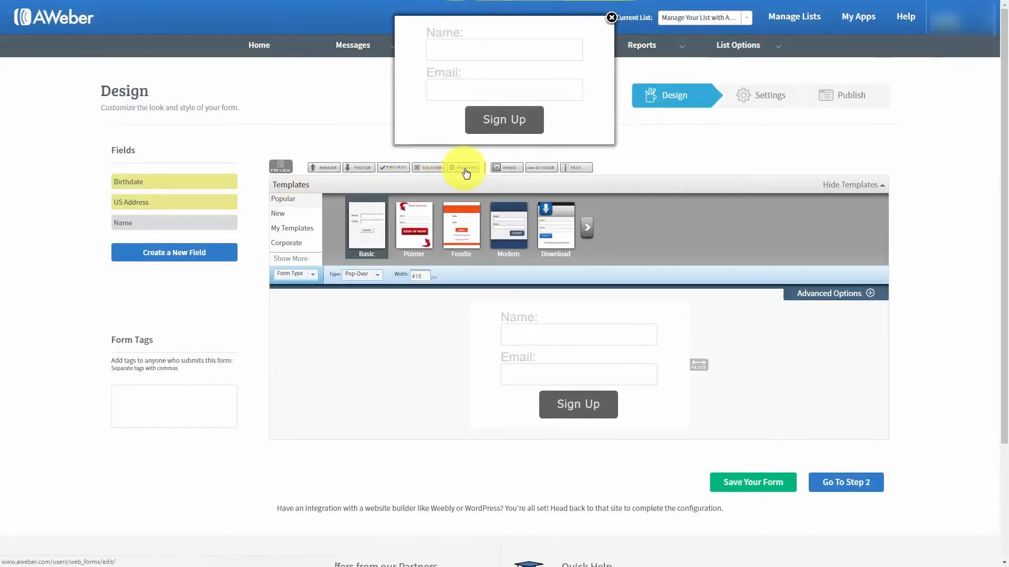
click(611, 18)
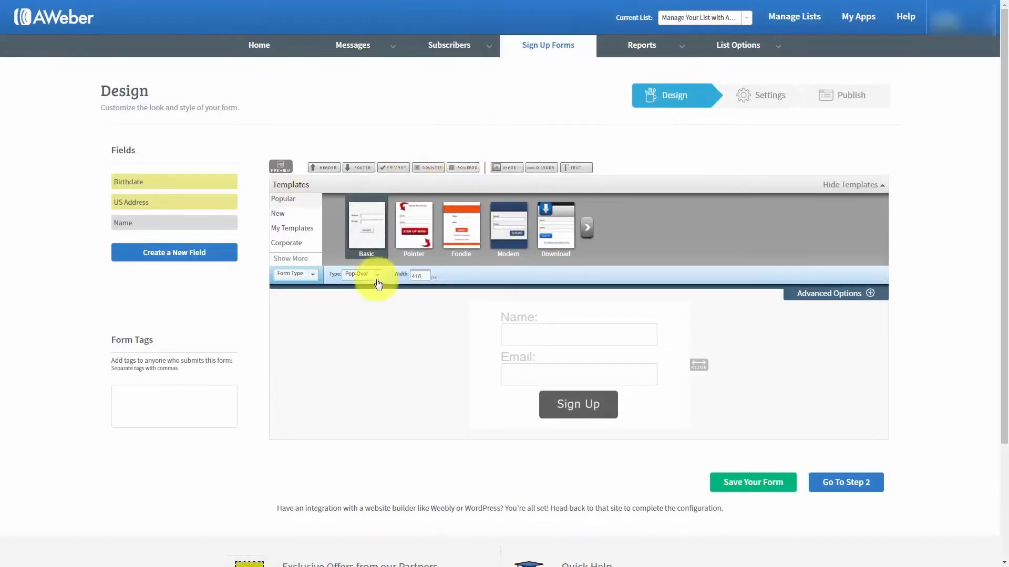
click(376, 274)
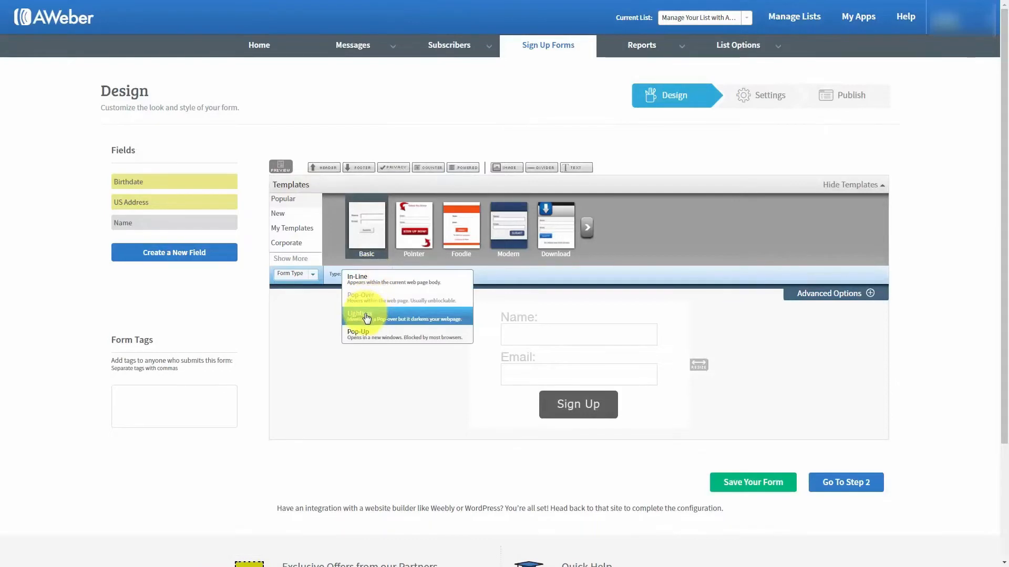
Try the Lightbox form type and preview it
click(367, 318)
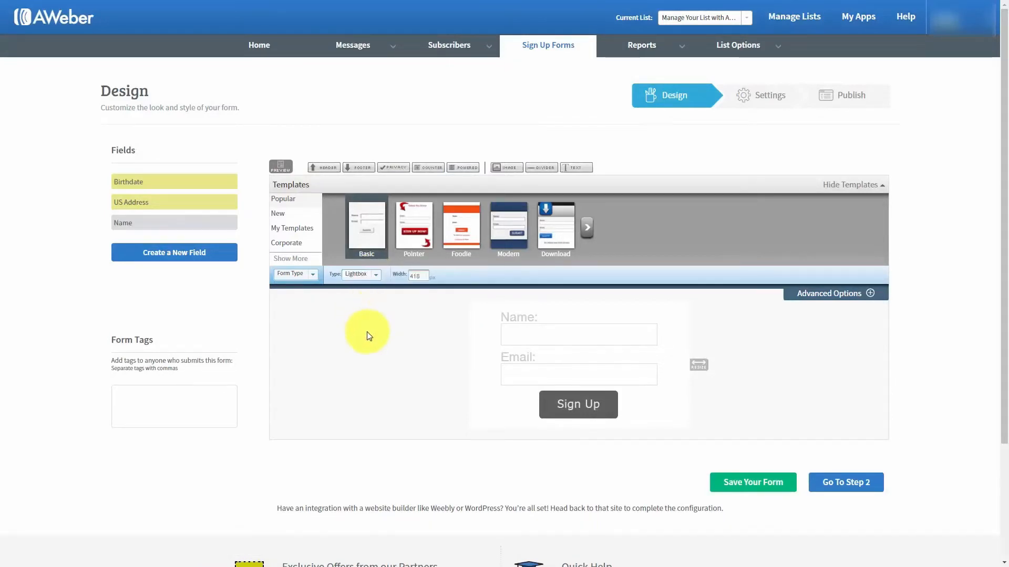
click(281, 167)
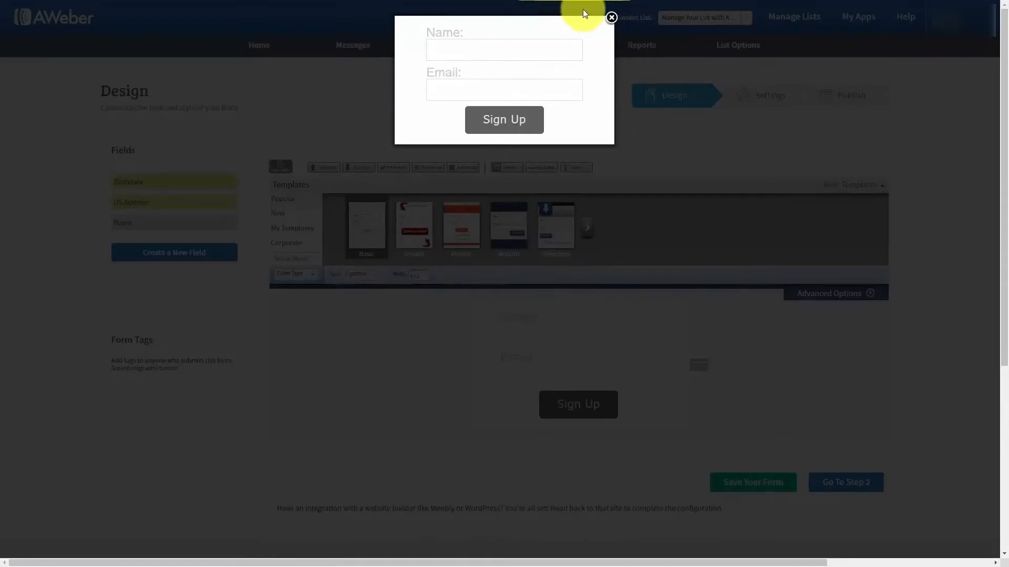
click(611, 18)
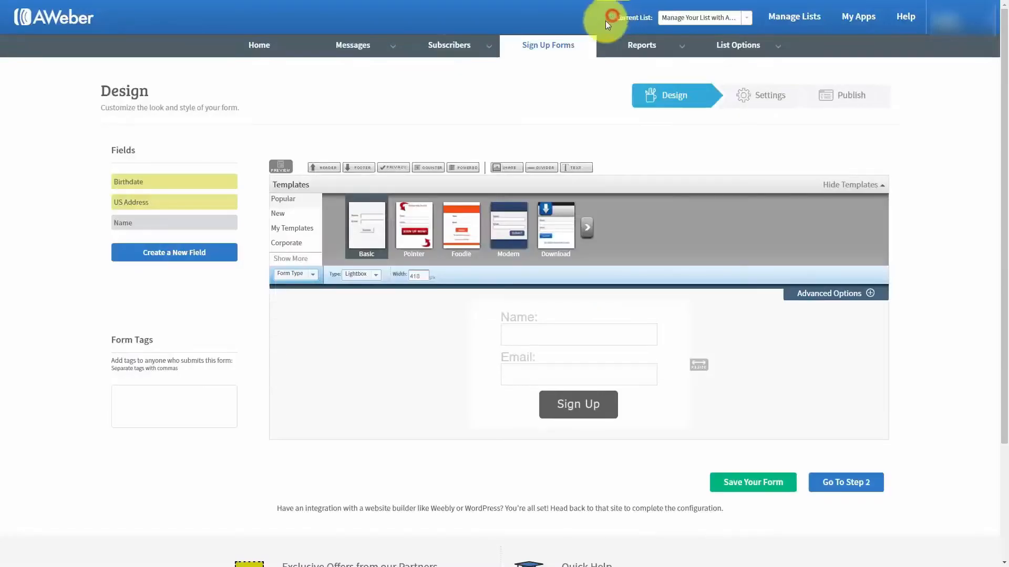
Set the form type to Pop-Up, preview it and dismiss the blocked-pop-up warning
click(368, 274)
click(362, 335)
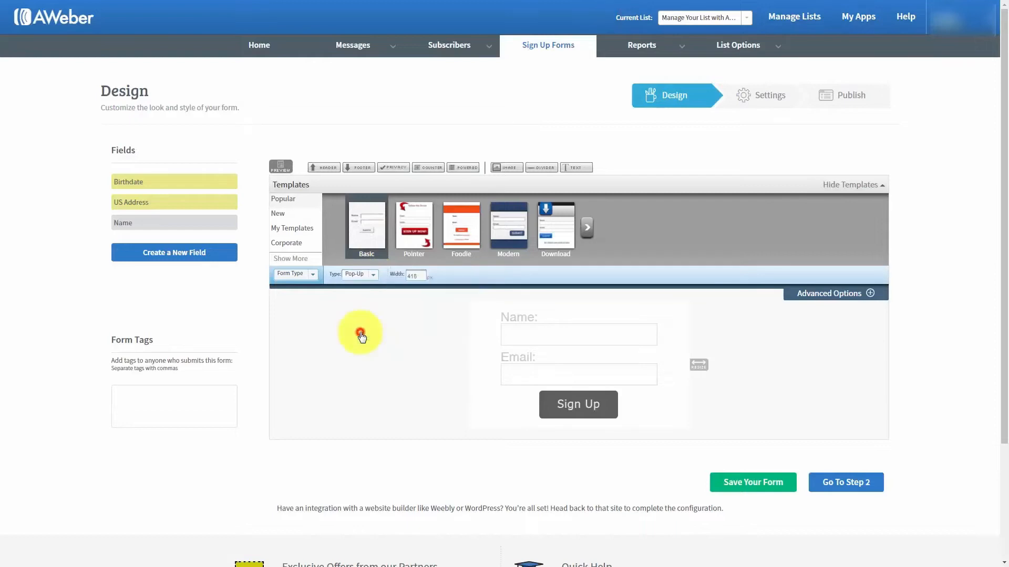
click(281, 168)
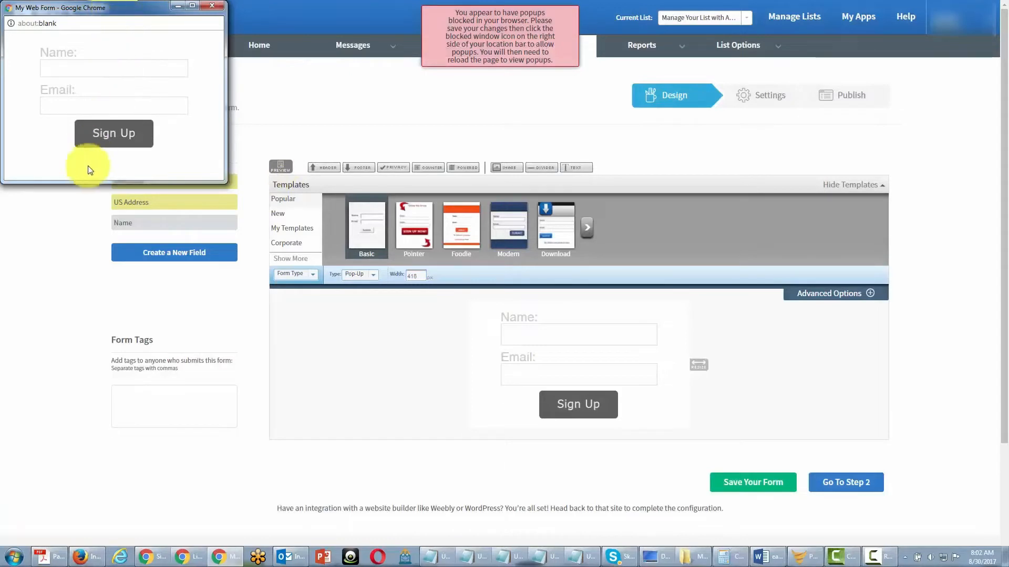
click(486, 62)
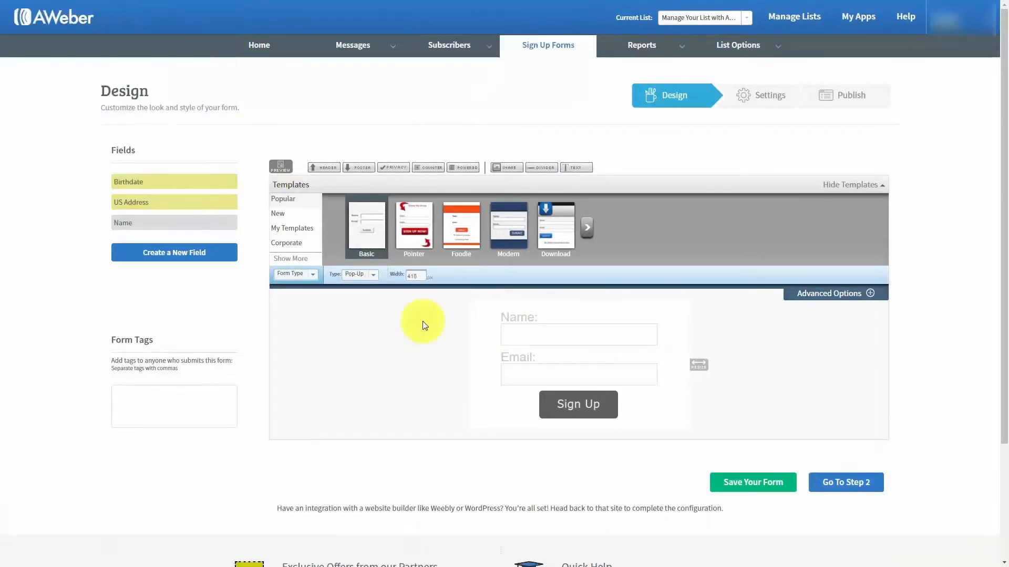
Enter a form width of 250, then drag the resize handle out to 274 px
double_click(417, 277)
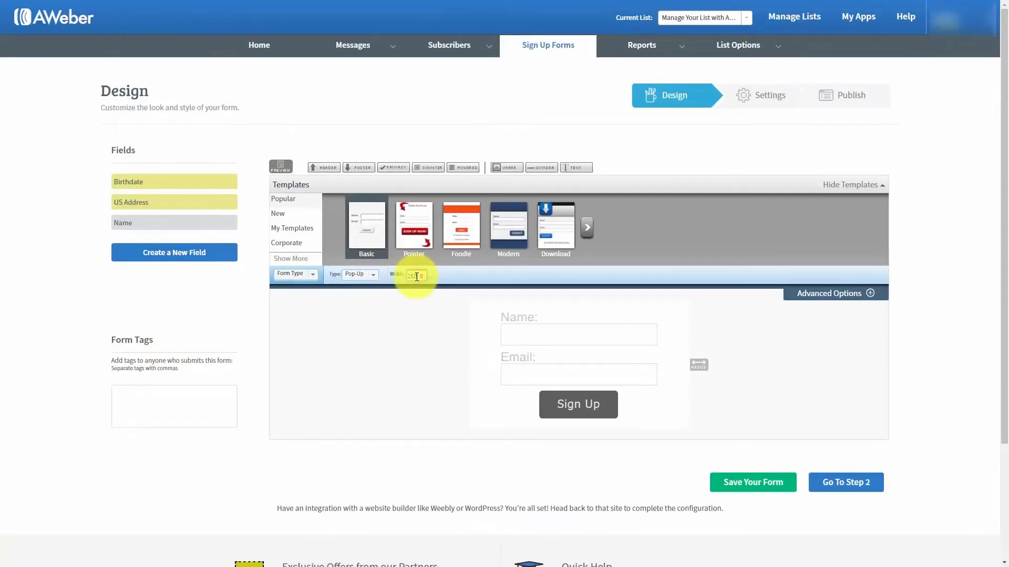
key(Return)
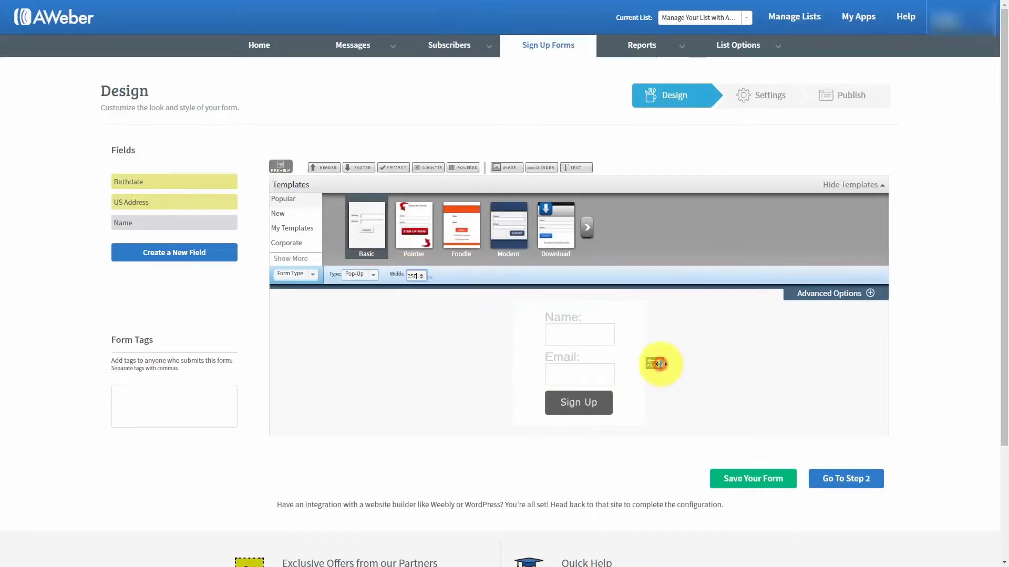
drag(659, 364, 725, 369)
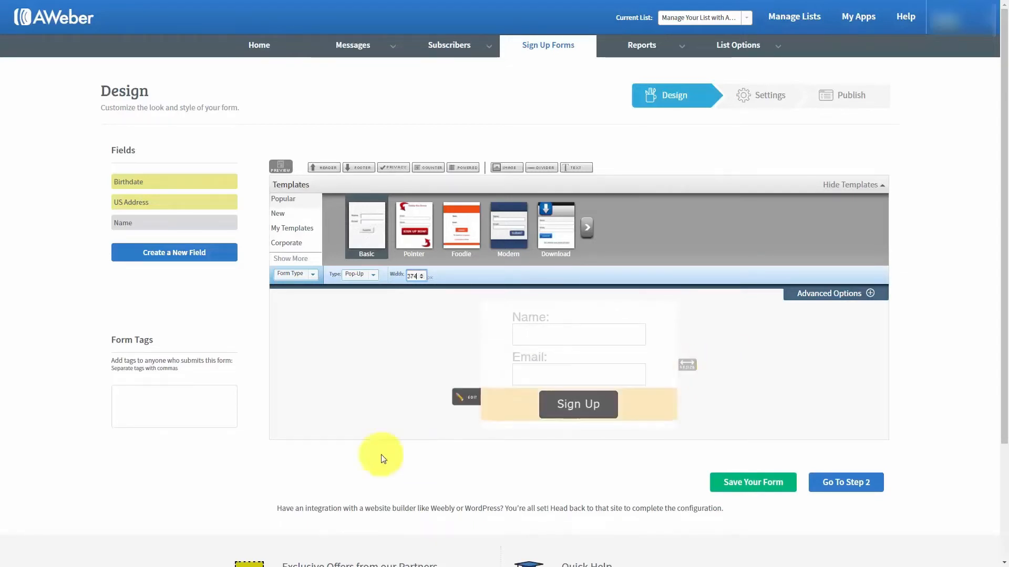
Go to Step 2, rename the form 'Test for Aweber' and save it
click(828, 484)
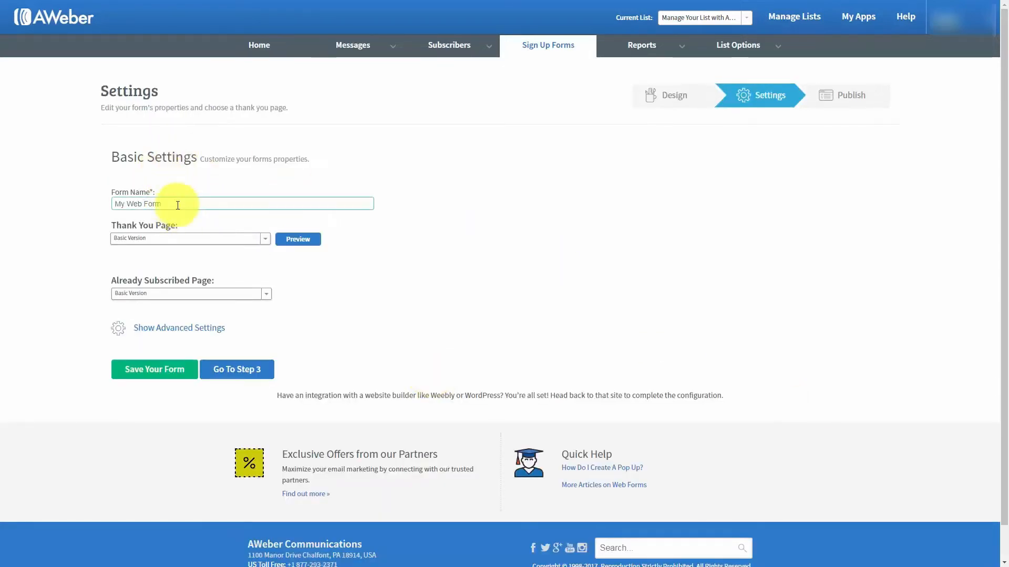
drag(176, 206, 84, 205)
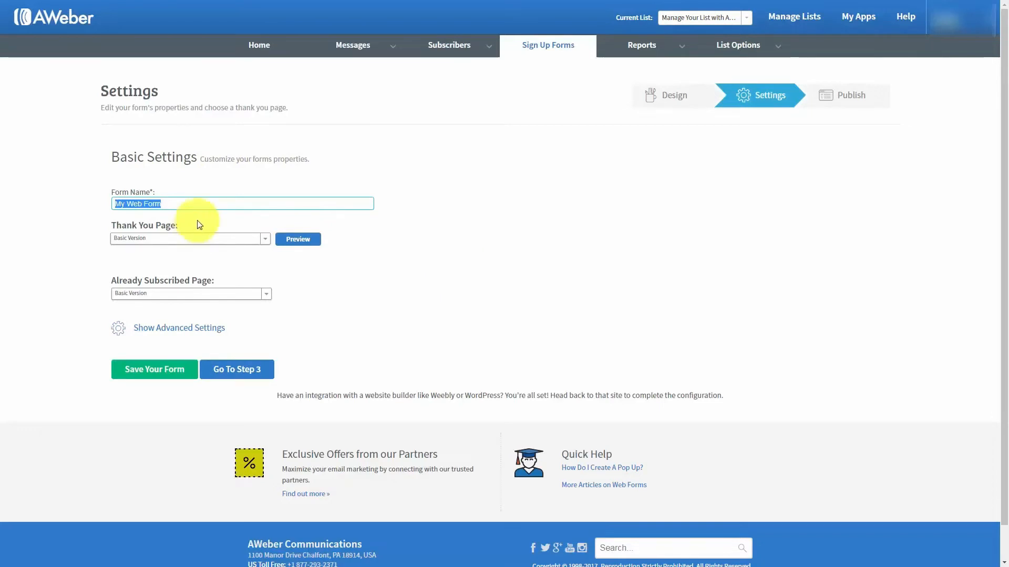
text(Test for Aweber)
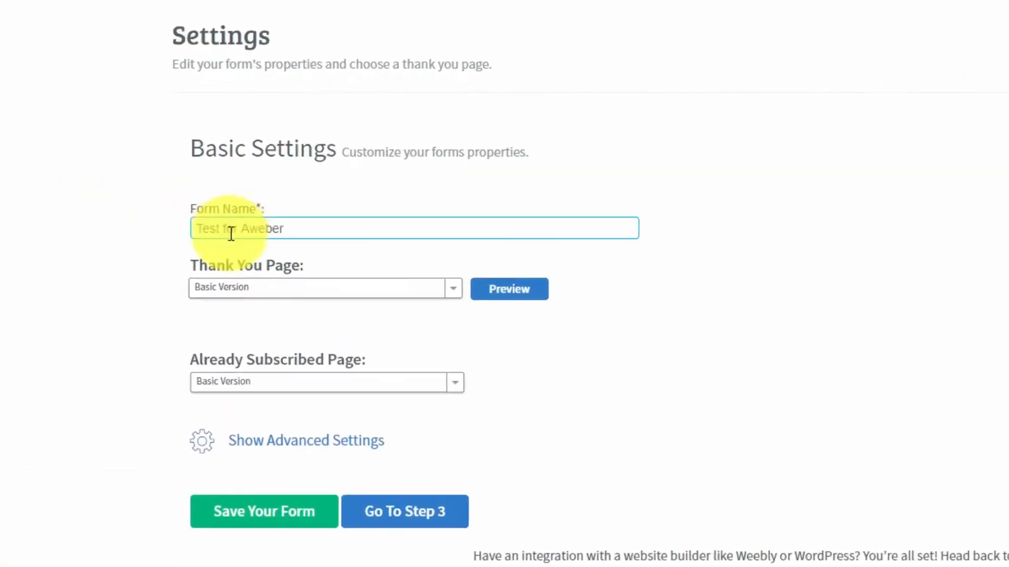
click(263, 515)
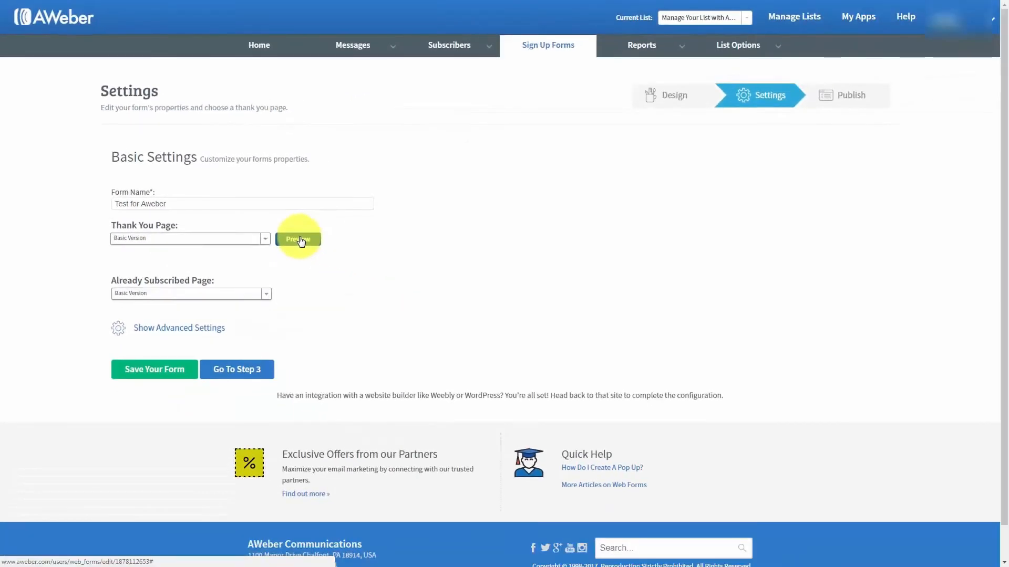
Preview the default thank-you page, then select and preview the Audio Version
click(298, 240)
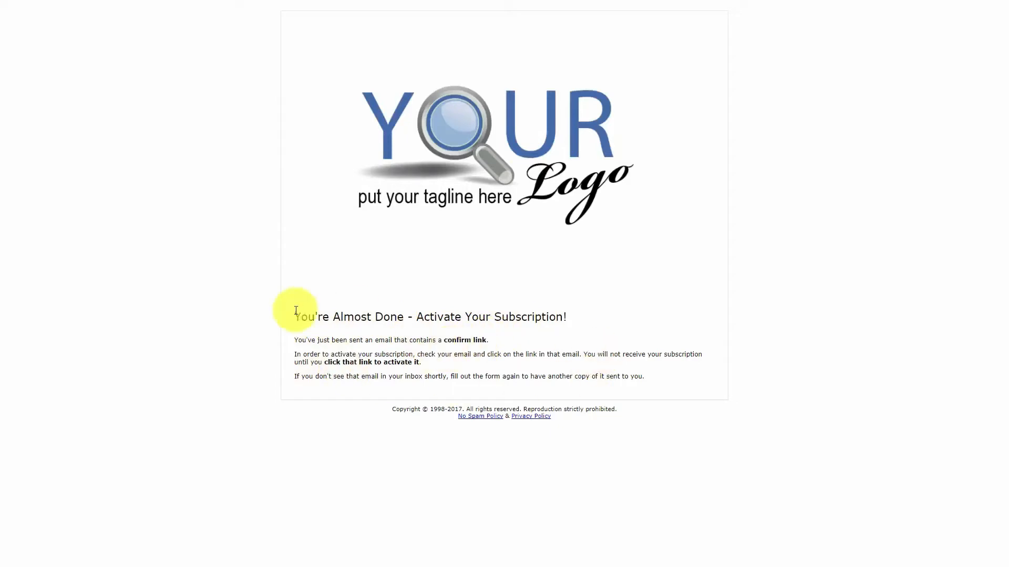
key(ctrl+w)
click(264, 239)
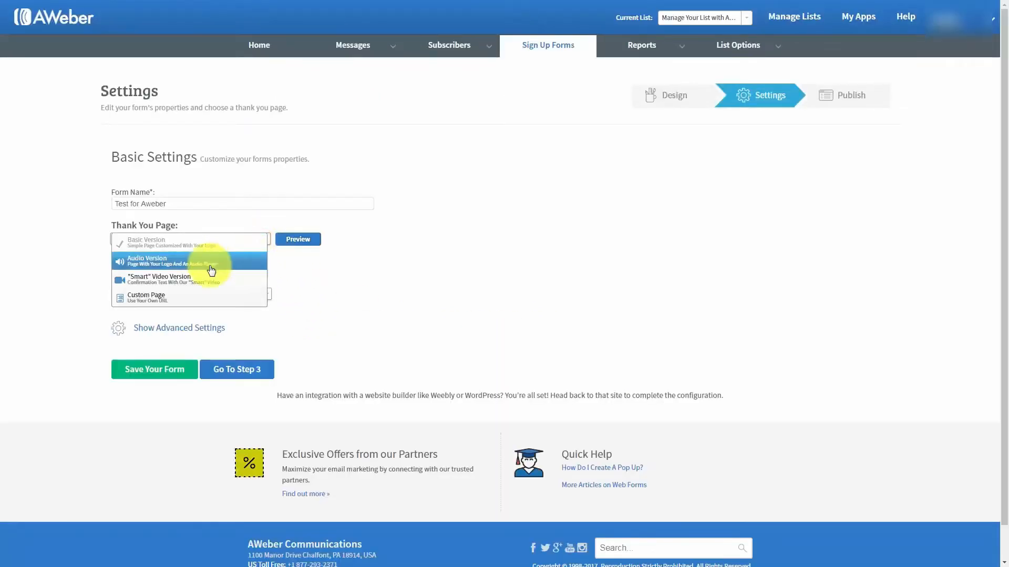
click(523, 191)
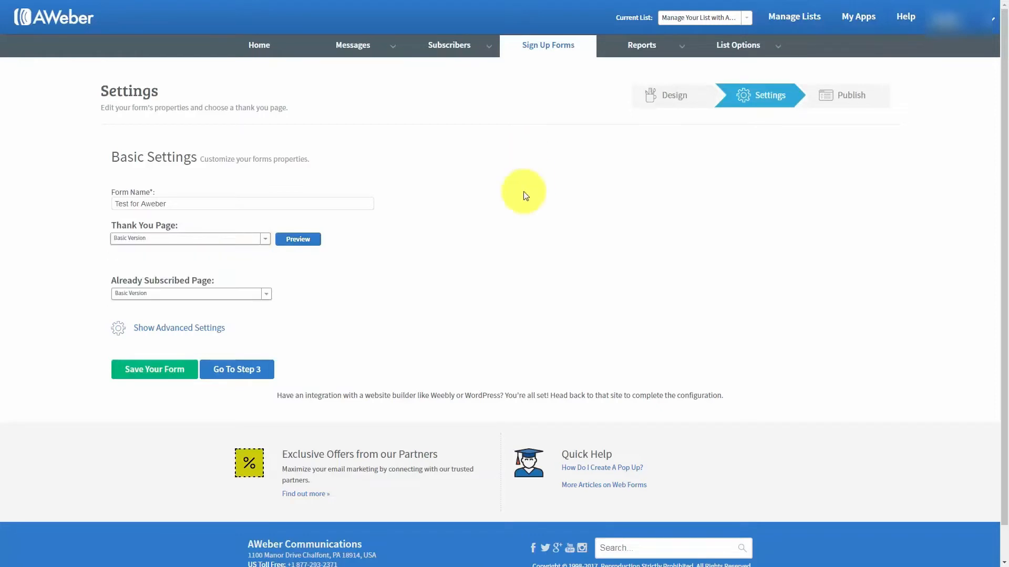
click(264, 239)
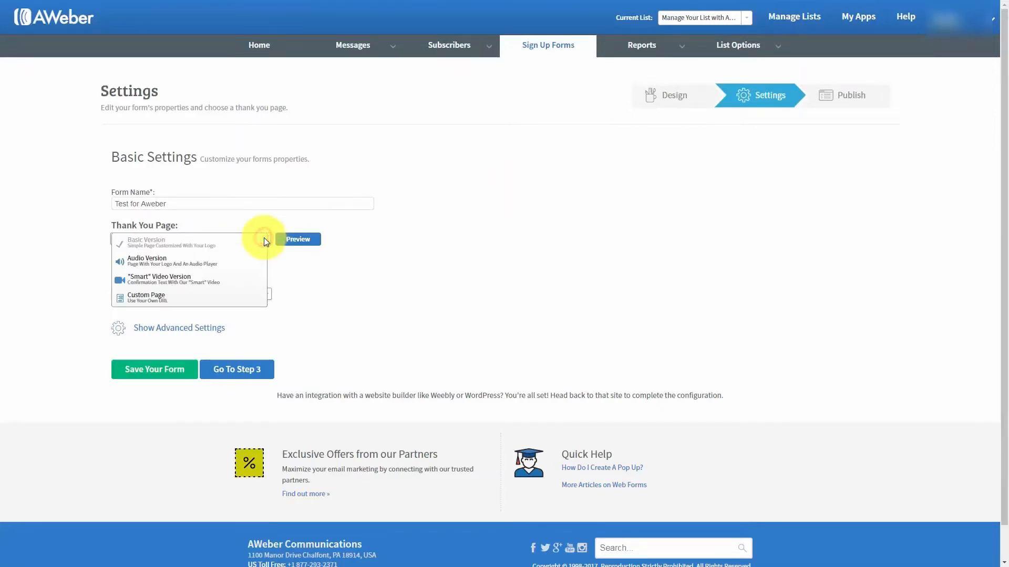
click(671, 231)
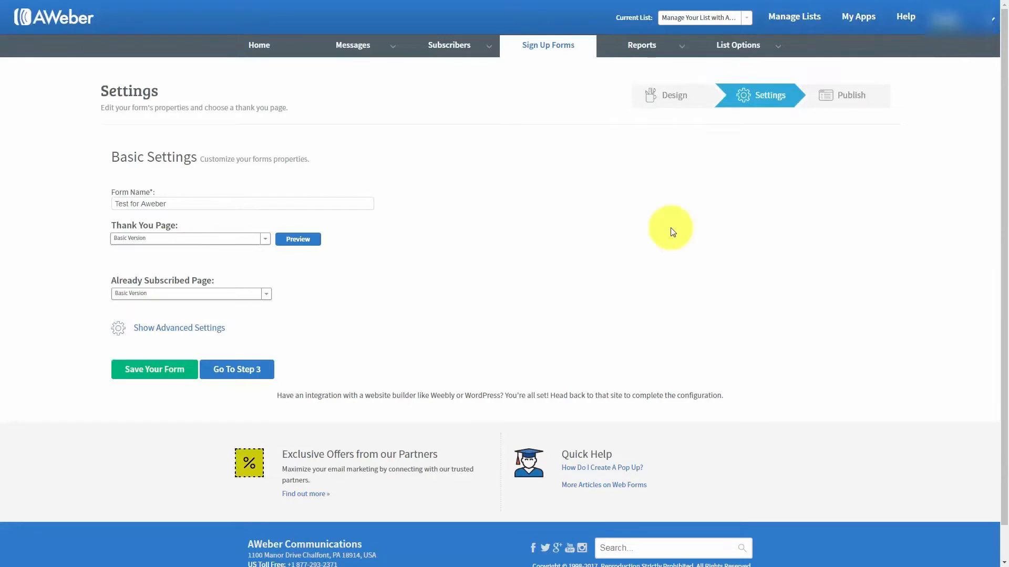
click(266, 239)
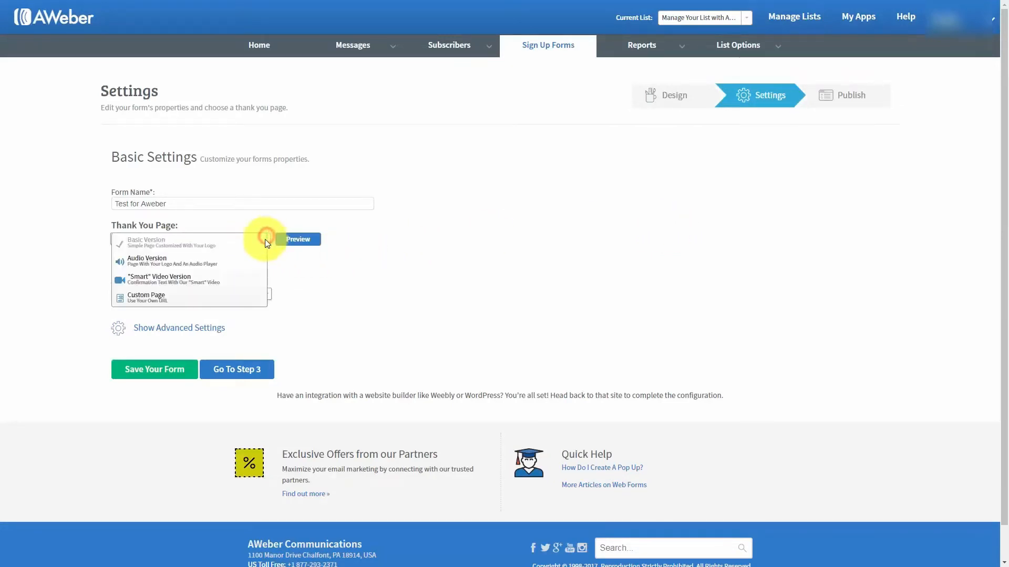
click(189, 266)
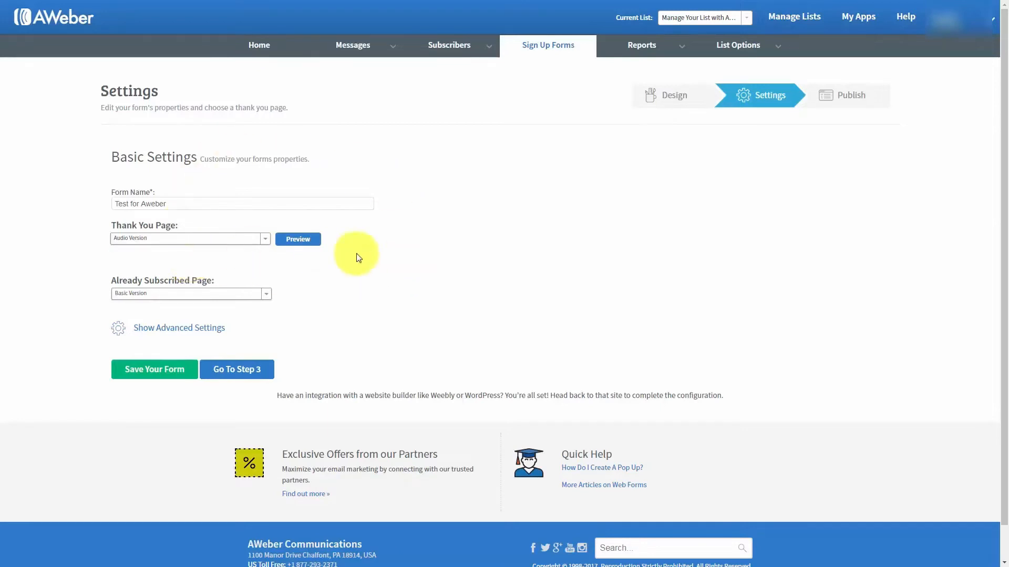
click(299, 241)
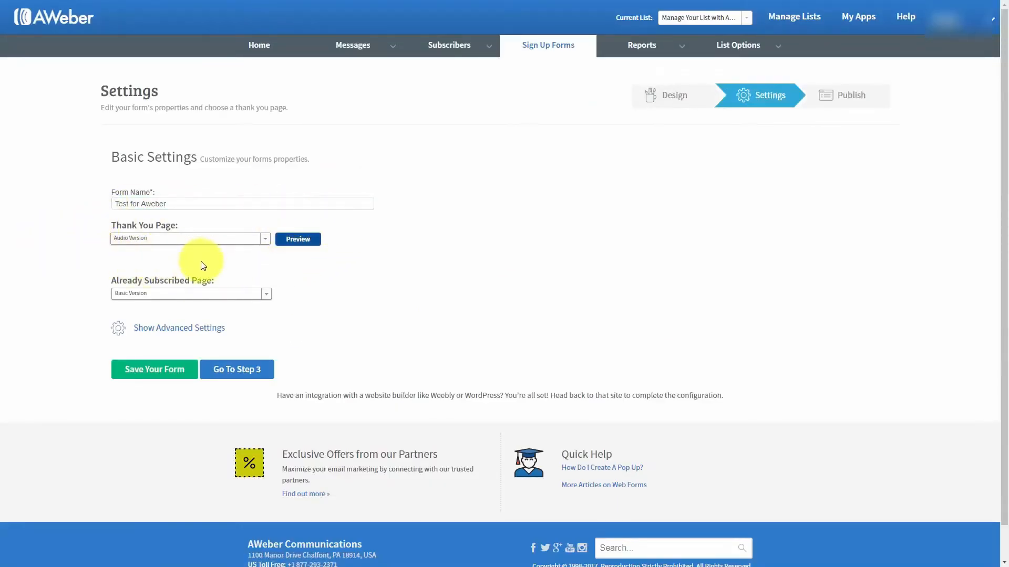
Preview the Smart Video Version thank-you page, then settle on Custom Page
click(264, 238)
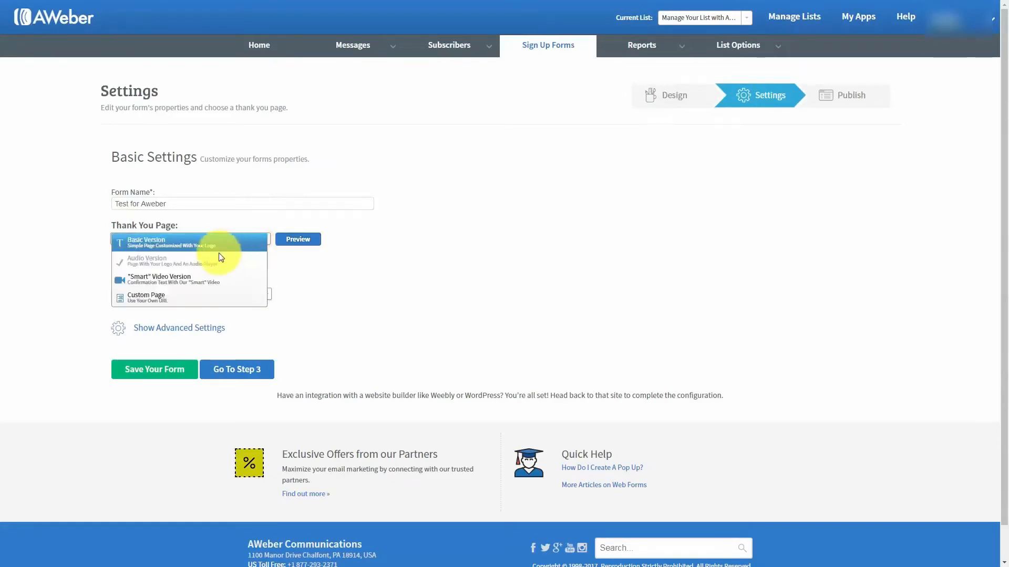
click(198, 281)
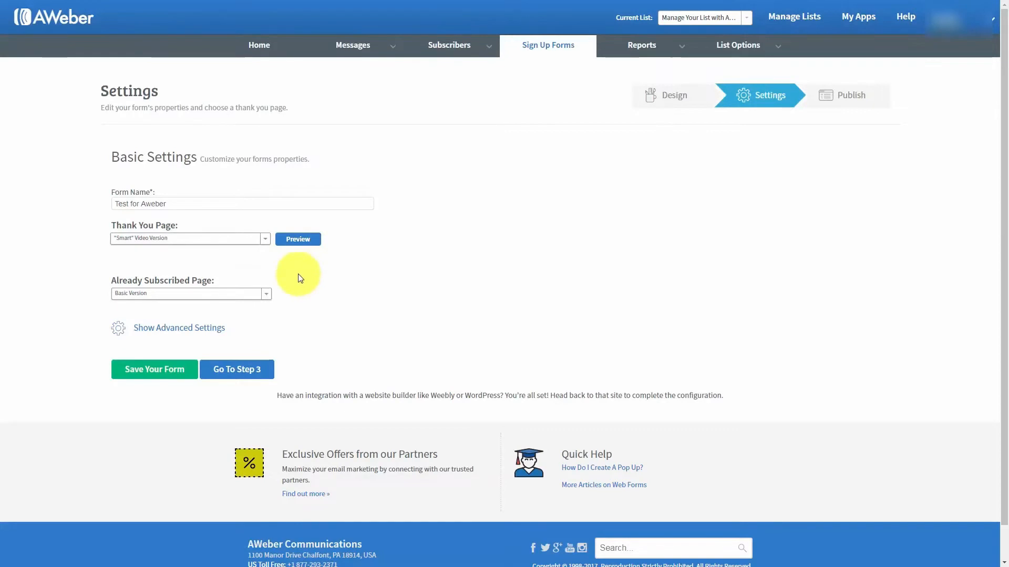
click(292, 239)
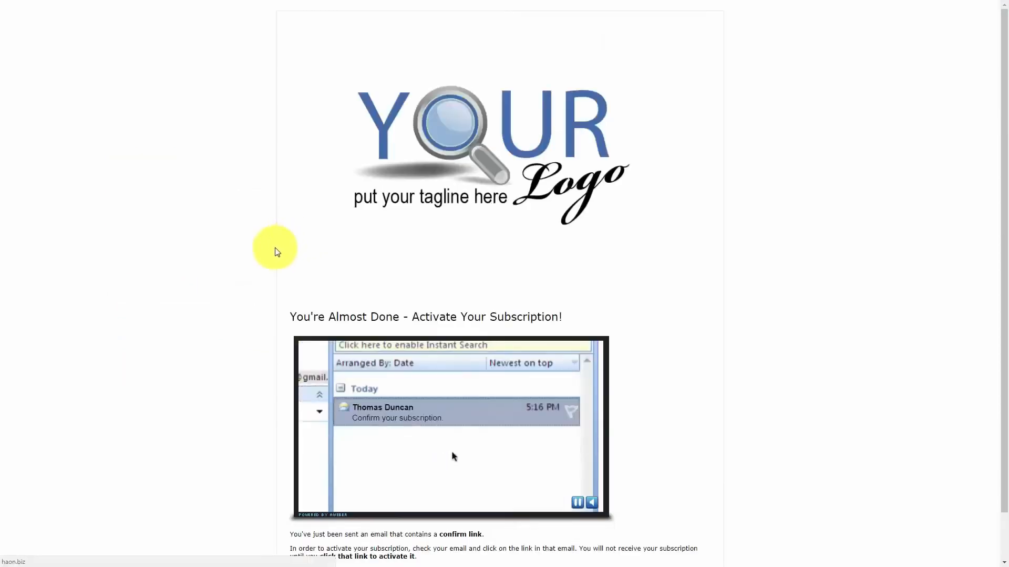
key(ctrl+w)
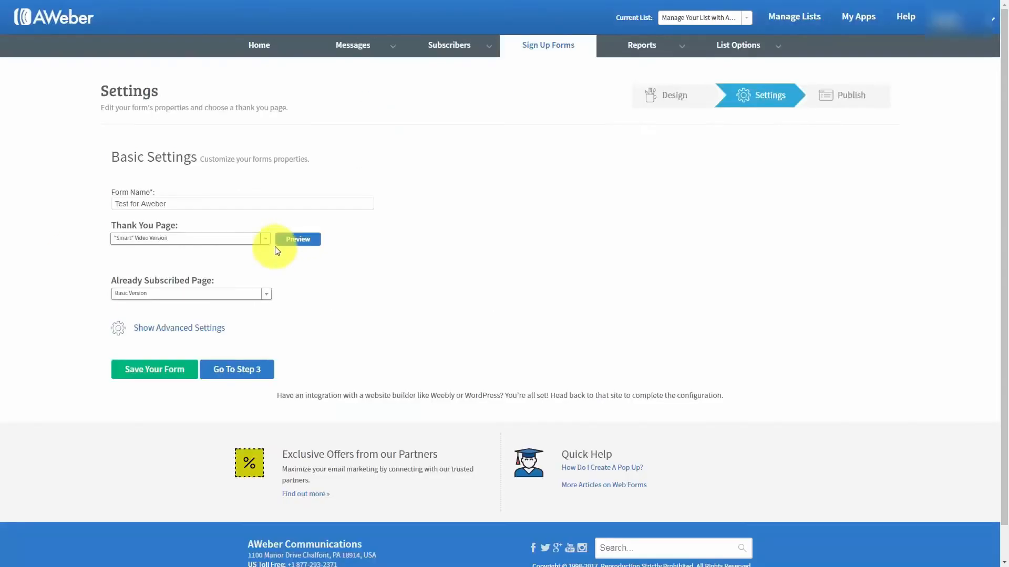
click(265, 240)
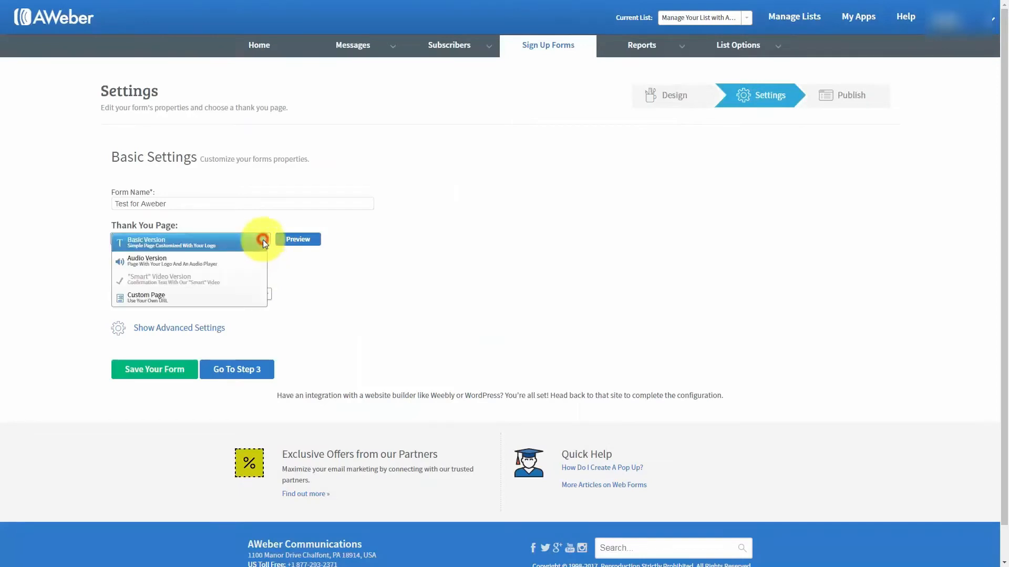
click(152, 301)
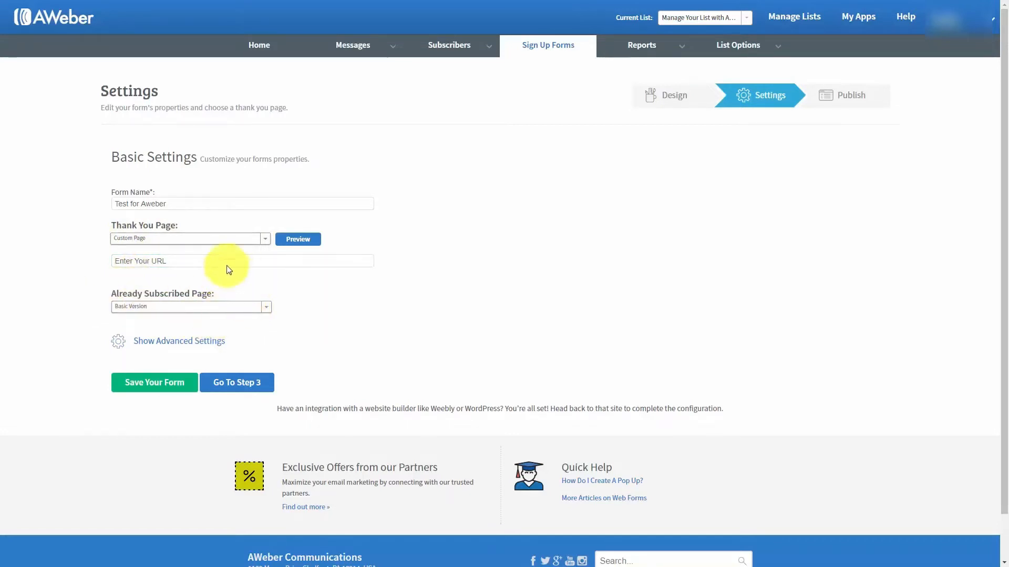
Set the already-subscribed page to Custom Page and enable forwarding subscriber information to the thank-you page
click(267, 308)
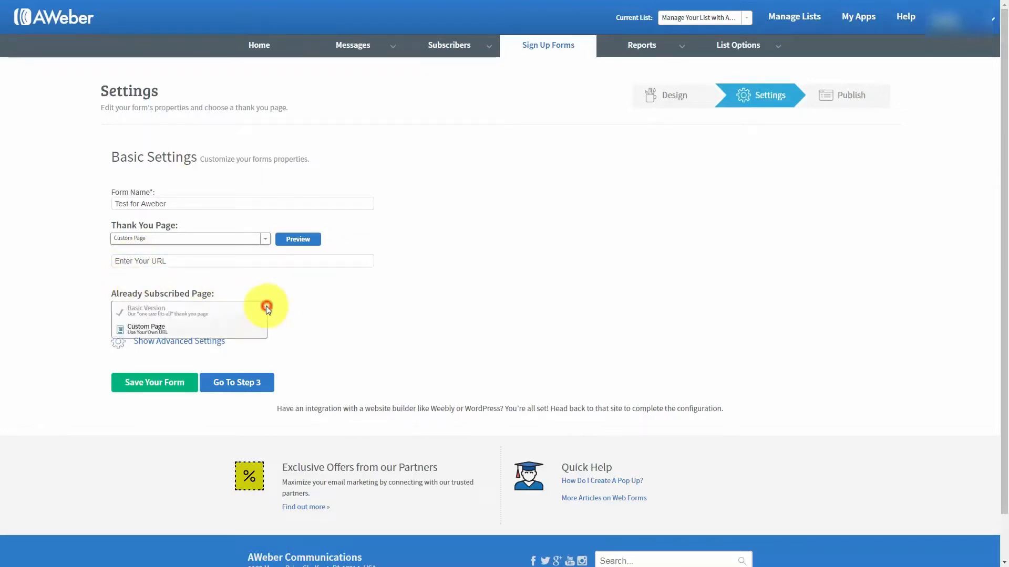
click(169, 331)
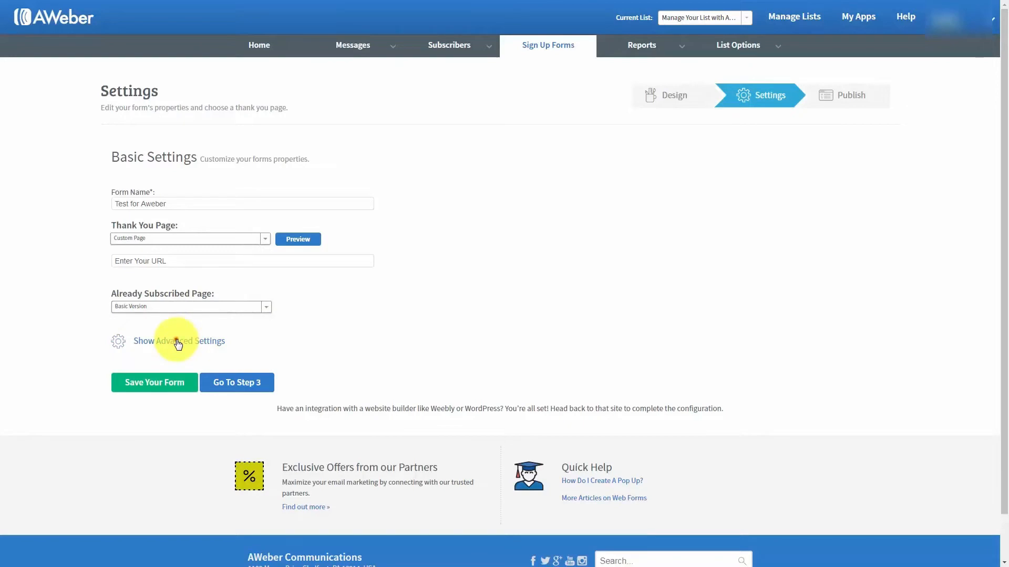
click(178, 343)
scroll(396, 318, down, 1)
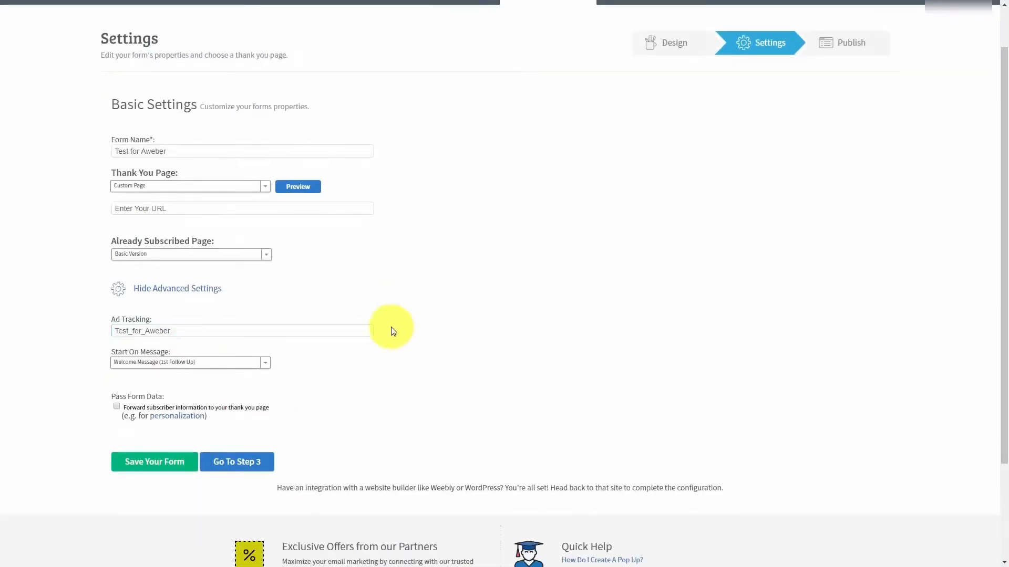
scroll(391, 331, up, 1)
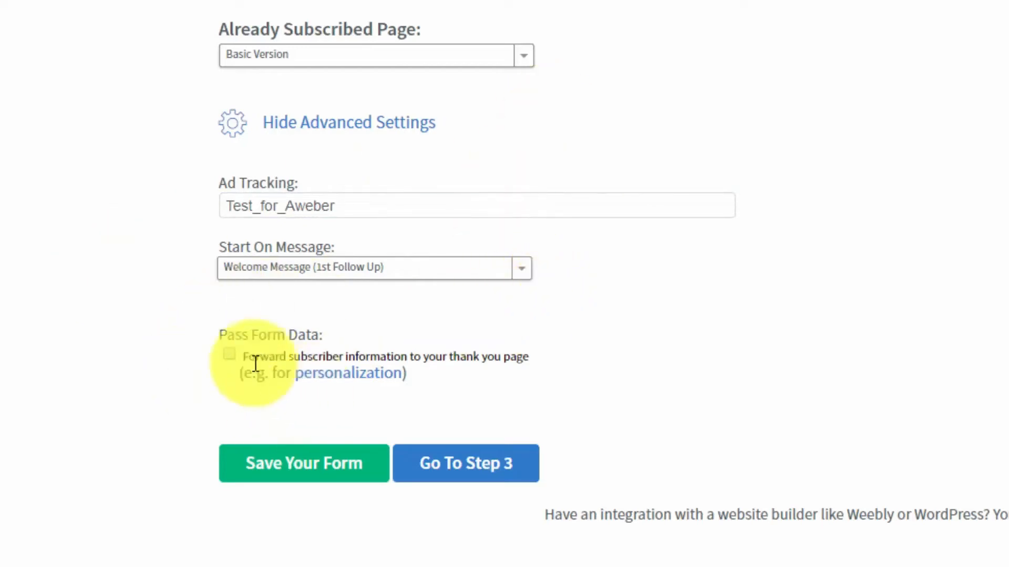
click(229, 355)
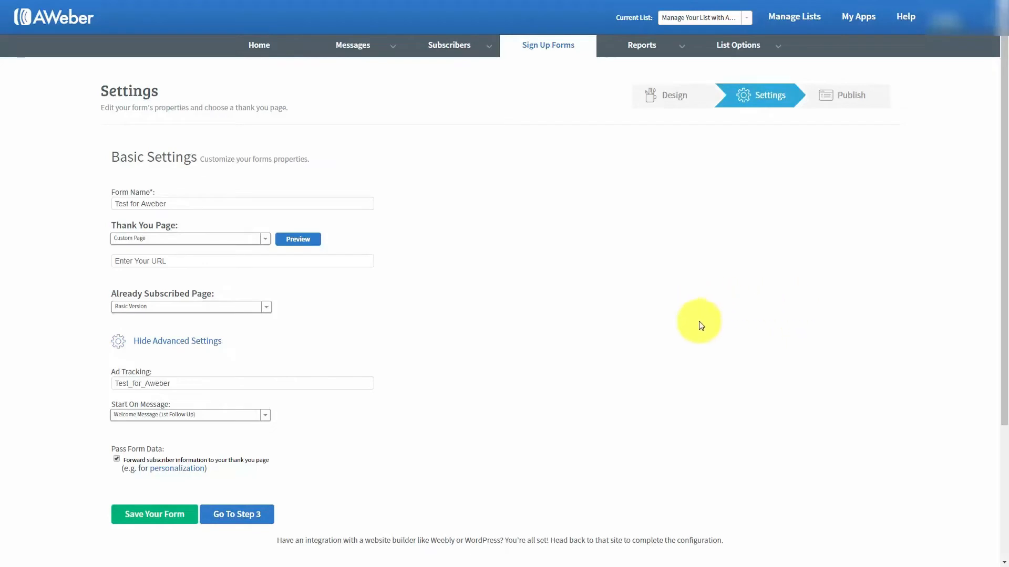
Save the form settings and continue to Step 3, Publish
click(152, 518)
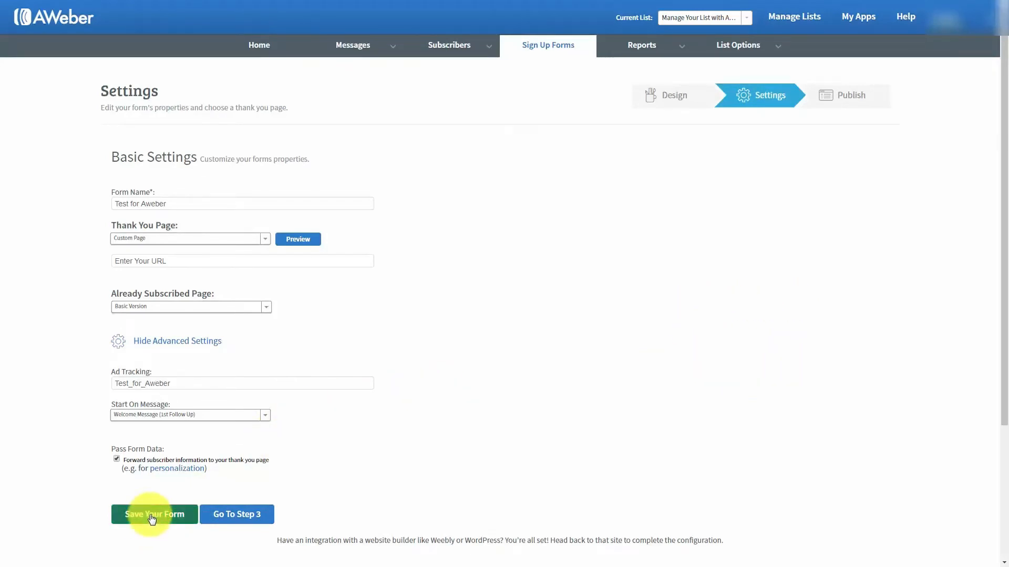
click(151, 518)
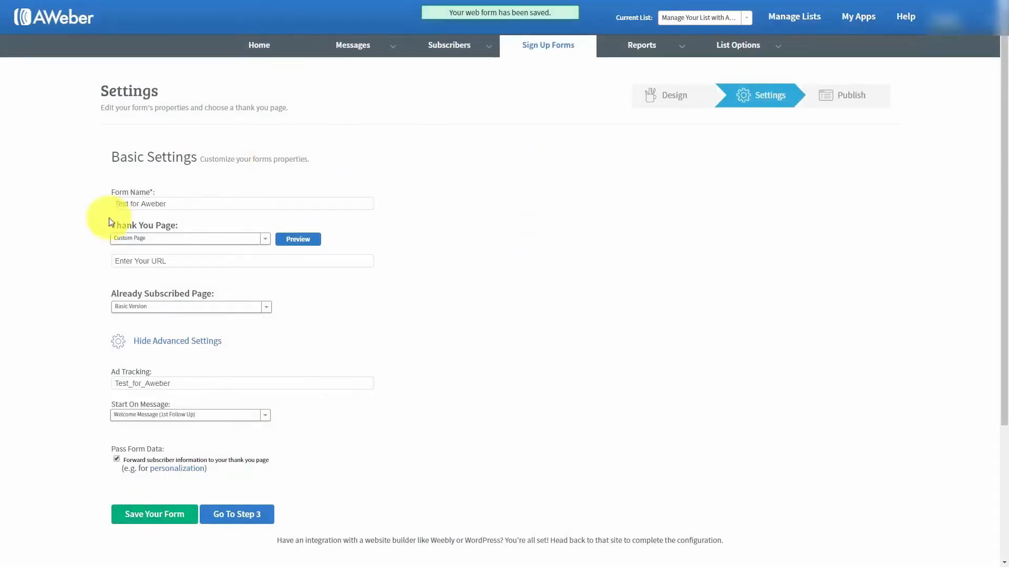
click(234, 515)
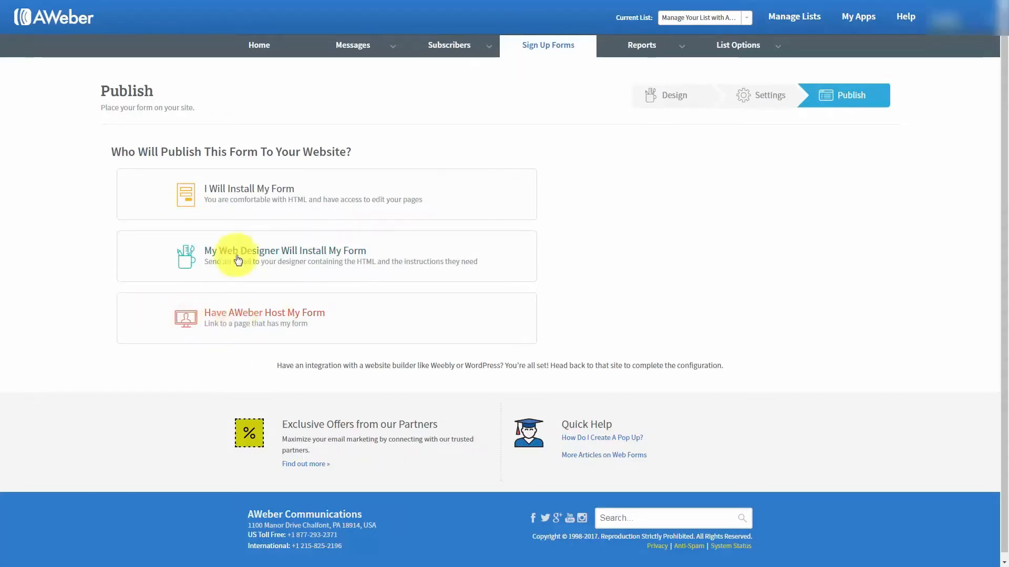
Show the self-install form code, select the whole JavaScript snippet, then switch to Raw HTML Version
click(257, 194)
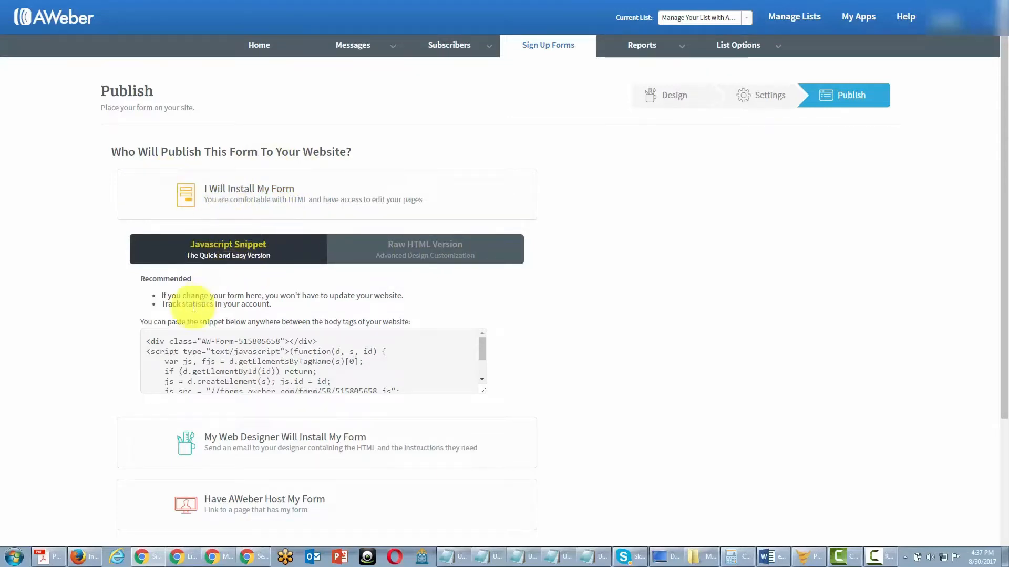
click(395, 256)
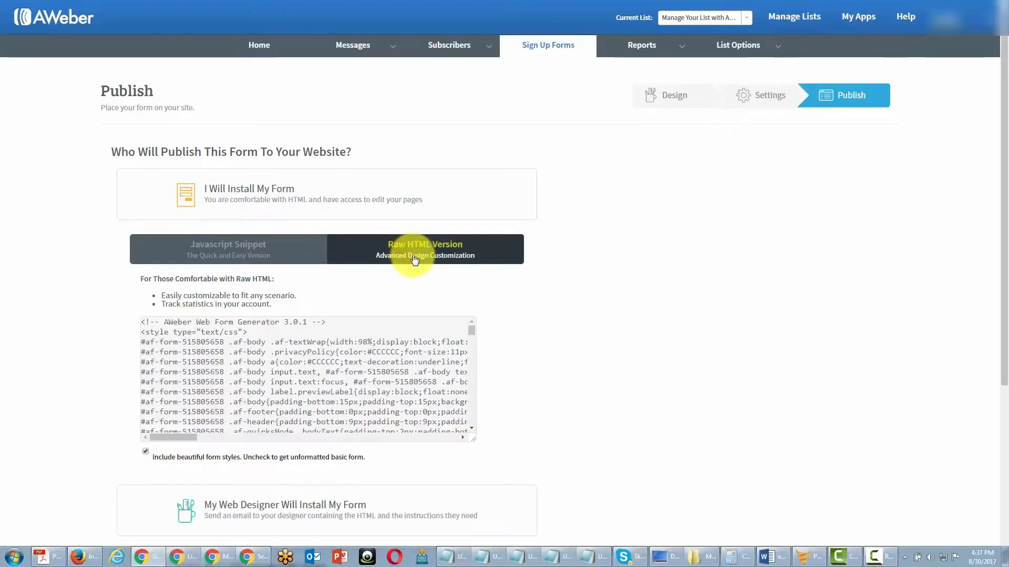
click(232, 256)
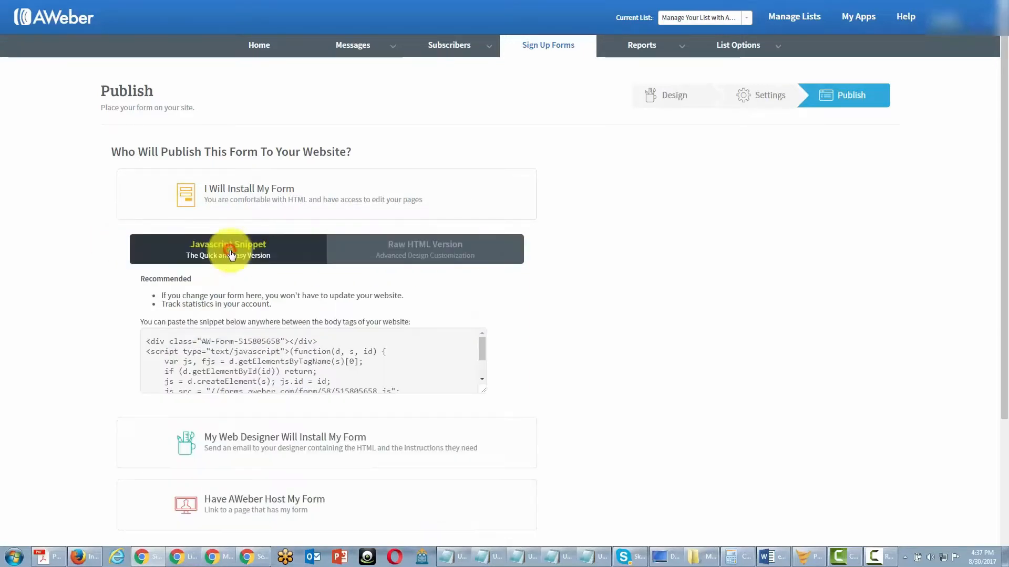
click(168, 342)
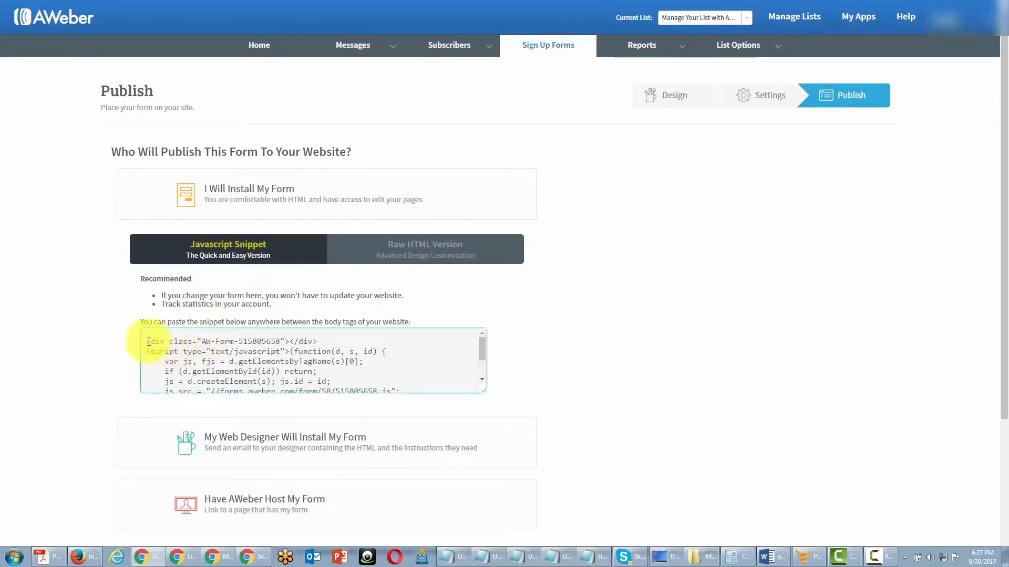
click(147, 344)
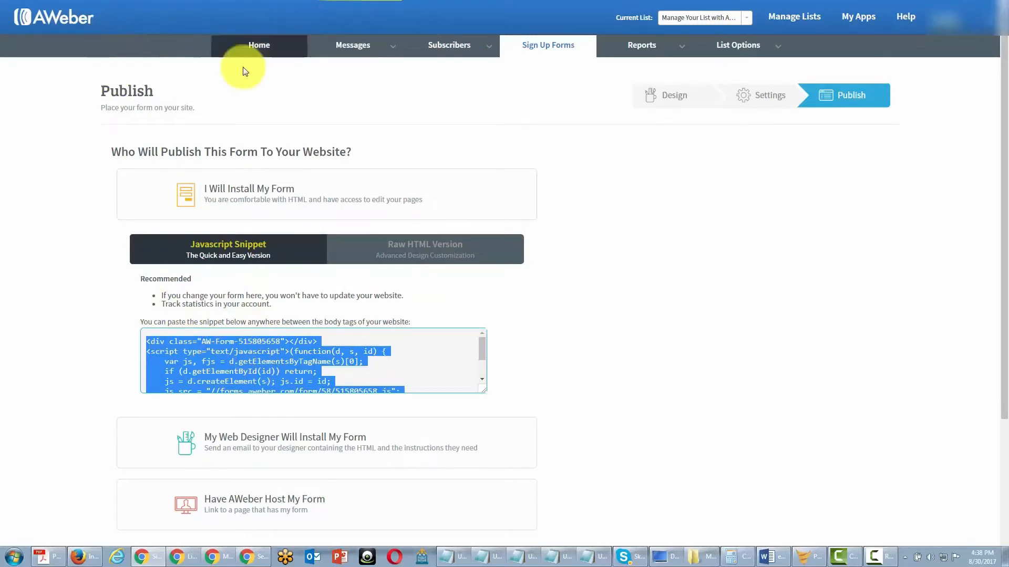
click(425, 249)
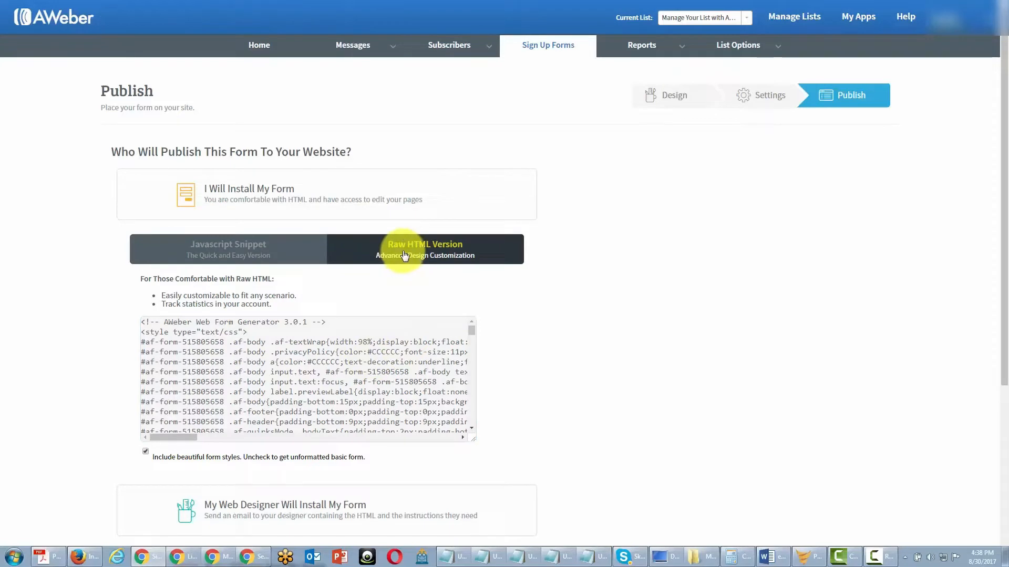
Select the raw HTML code and toggle 'Include beautiful form styles' off, then back on
click(236, 352)
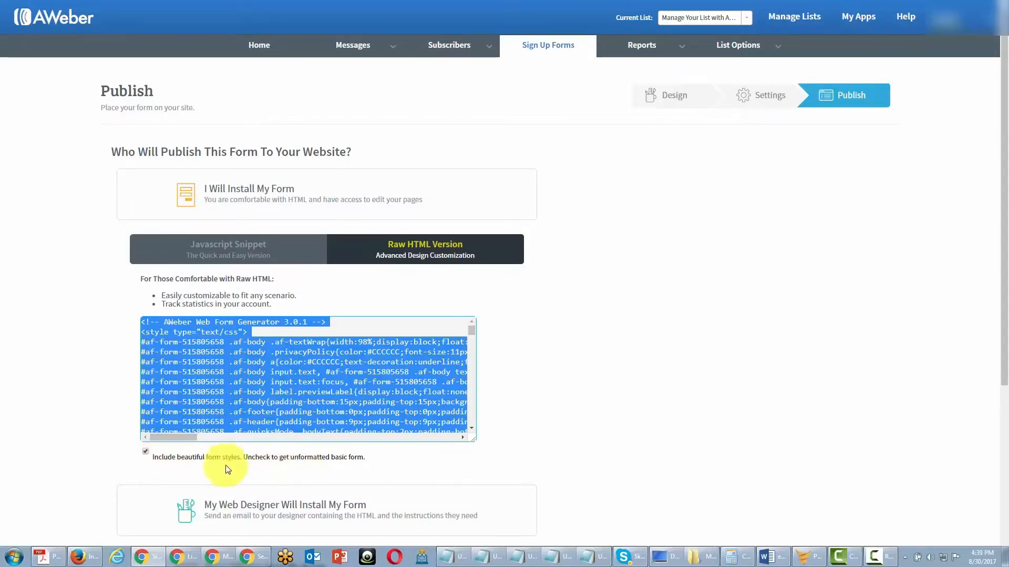
click(145, 452)
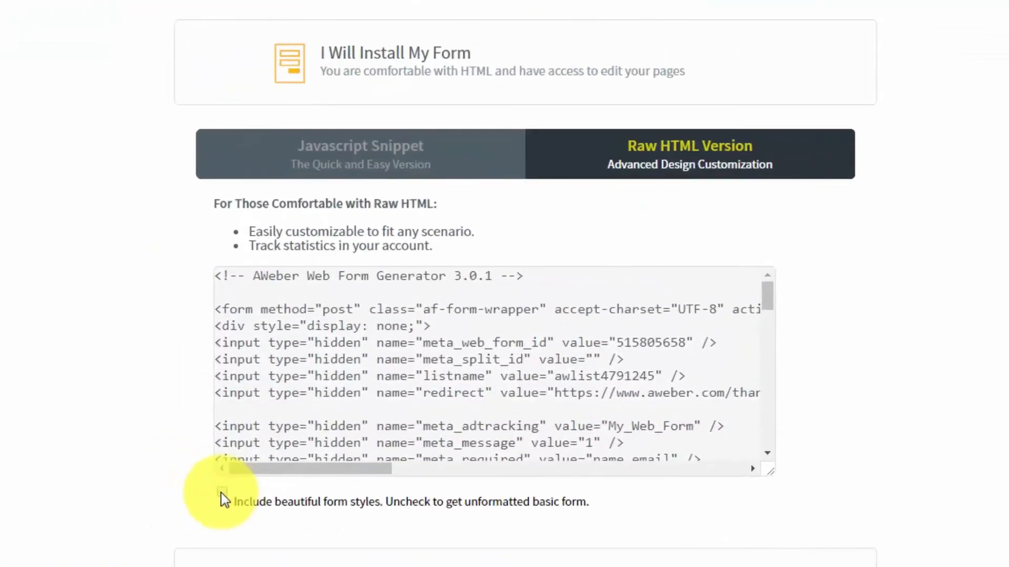
click(221, 494)
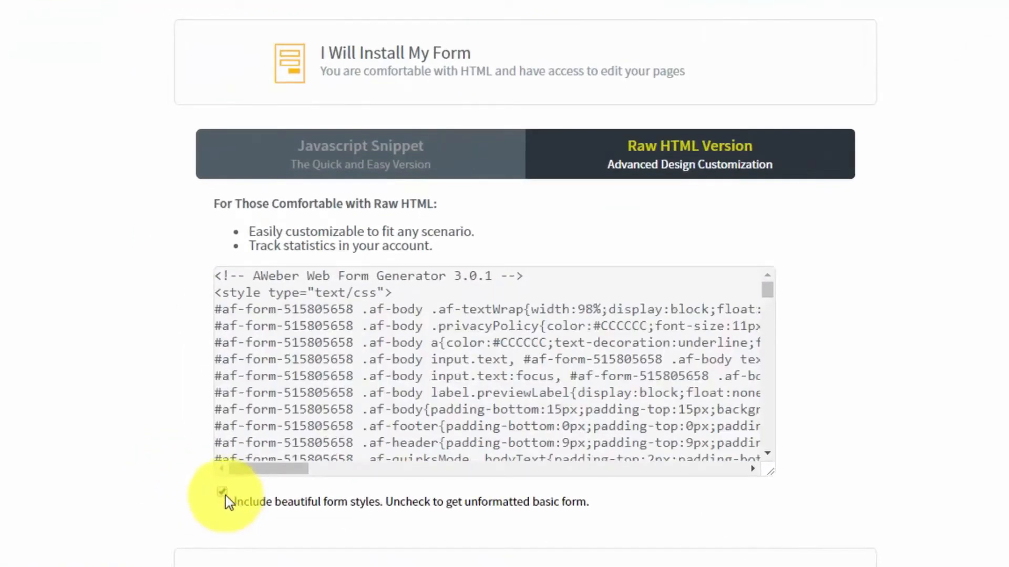
click(225, 496)
click(225, 497)
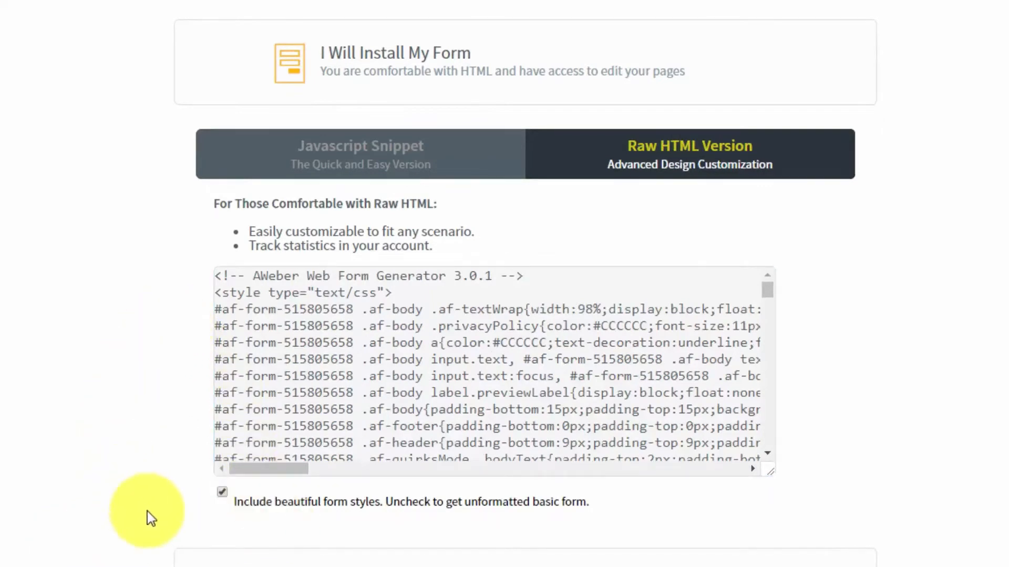
click(222, 494)
click(292, 468)
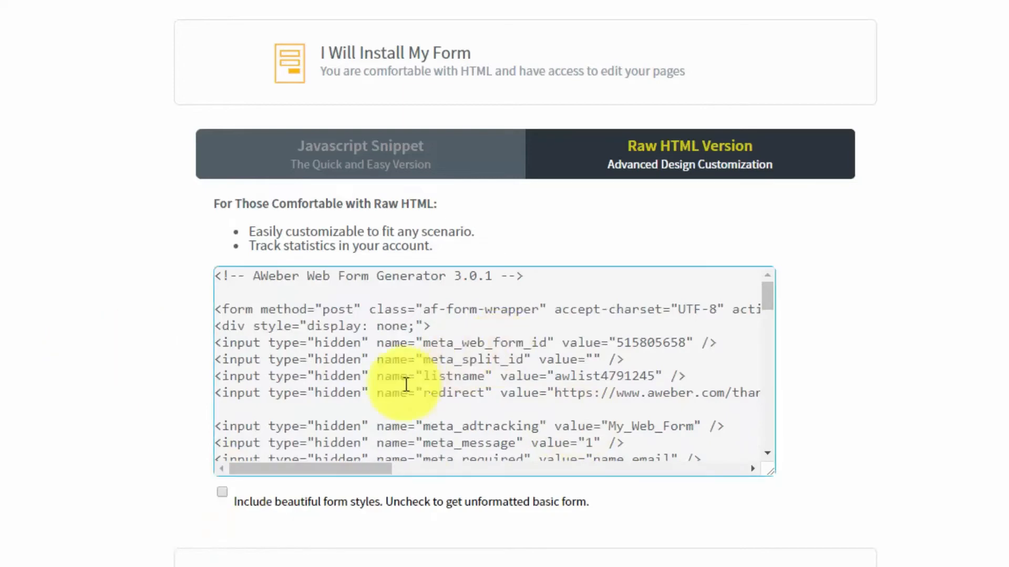
drag(767, 294, 664, 284)
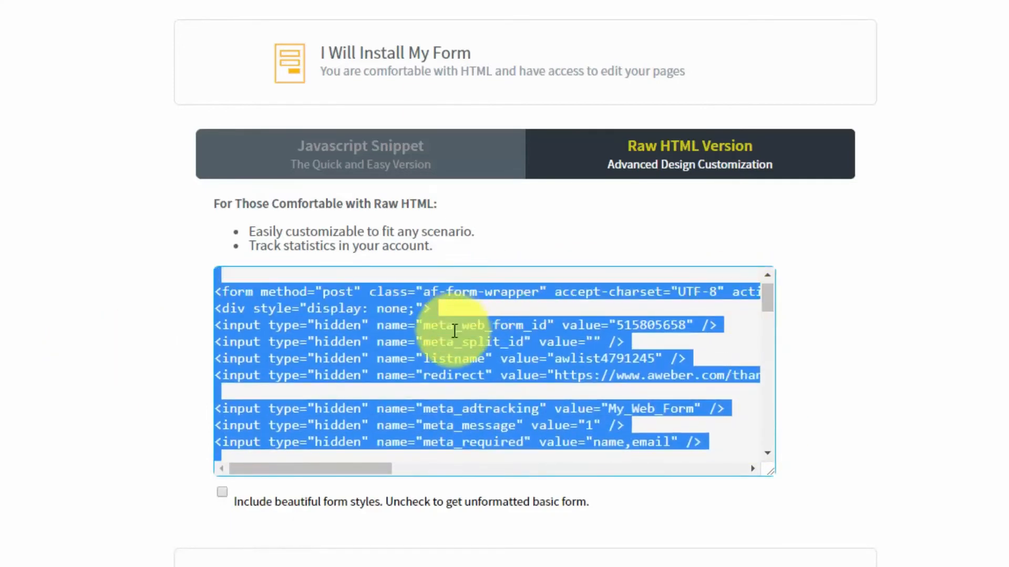
scroll(454, 331, up, 1)
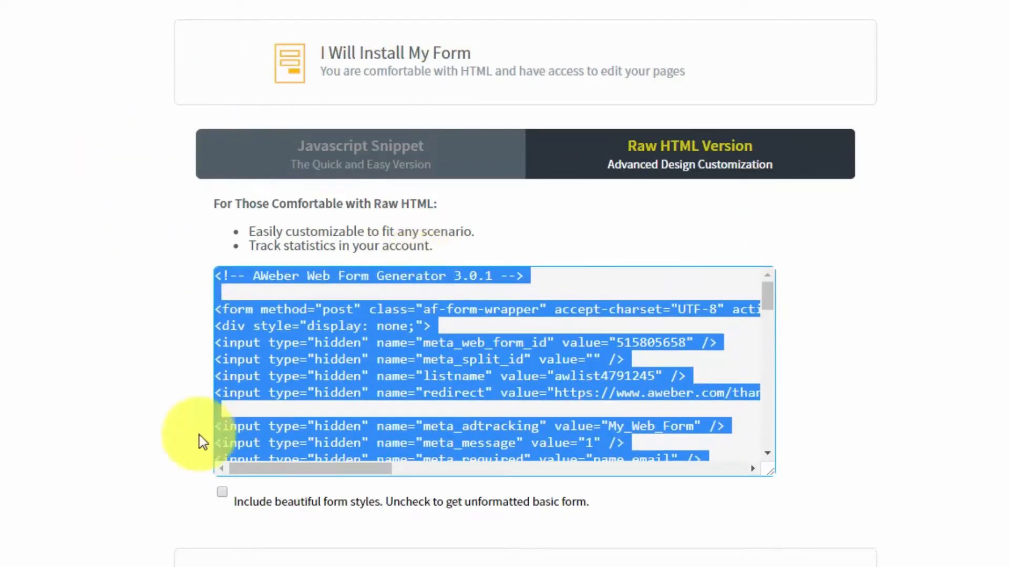
click(222, 493)
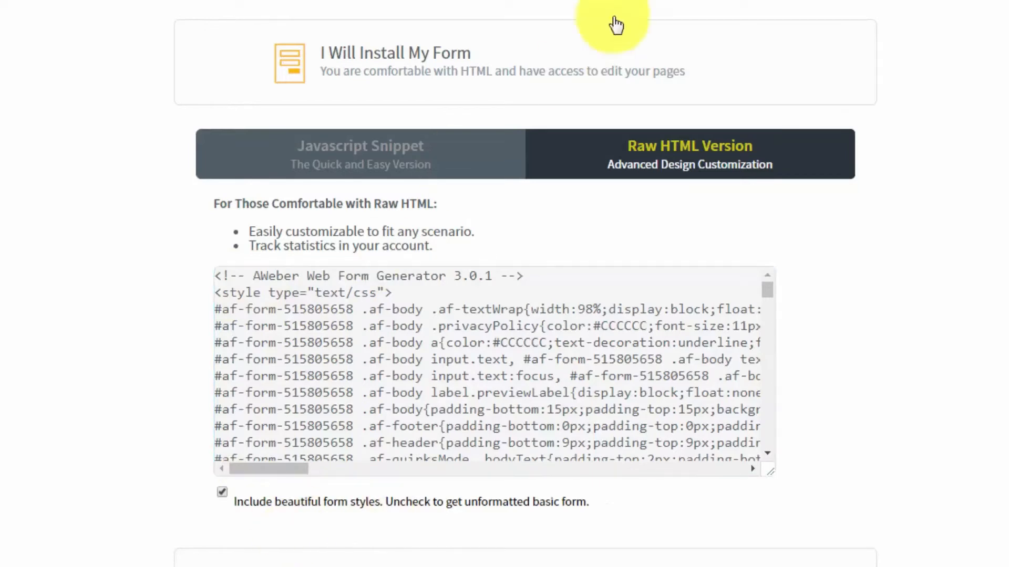
Collapse the install code, then preview the web-designer and AWeber-hosted publishing options
click(417, 62)
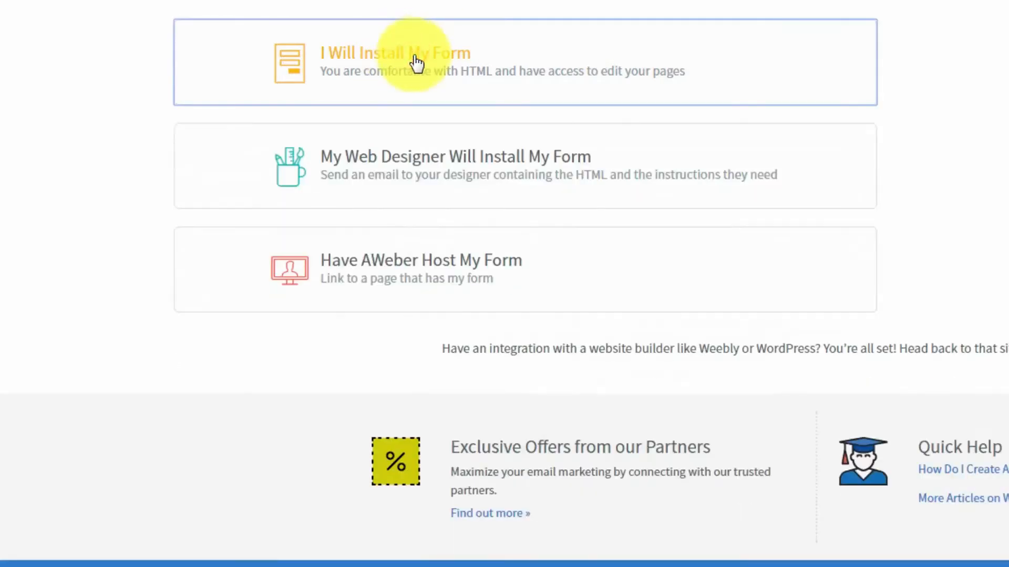
click(433, 164)
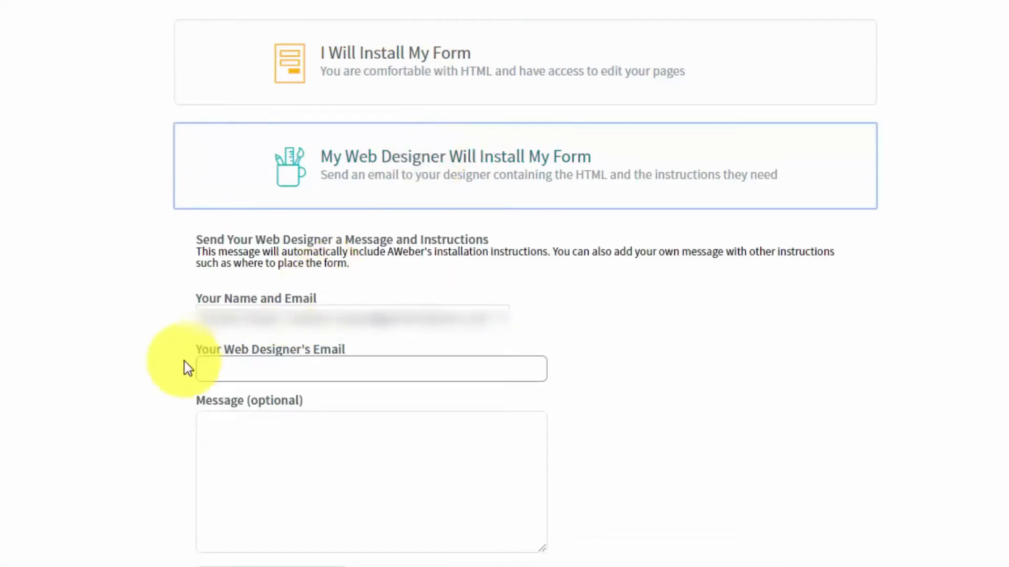
click(240, 374)
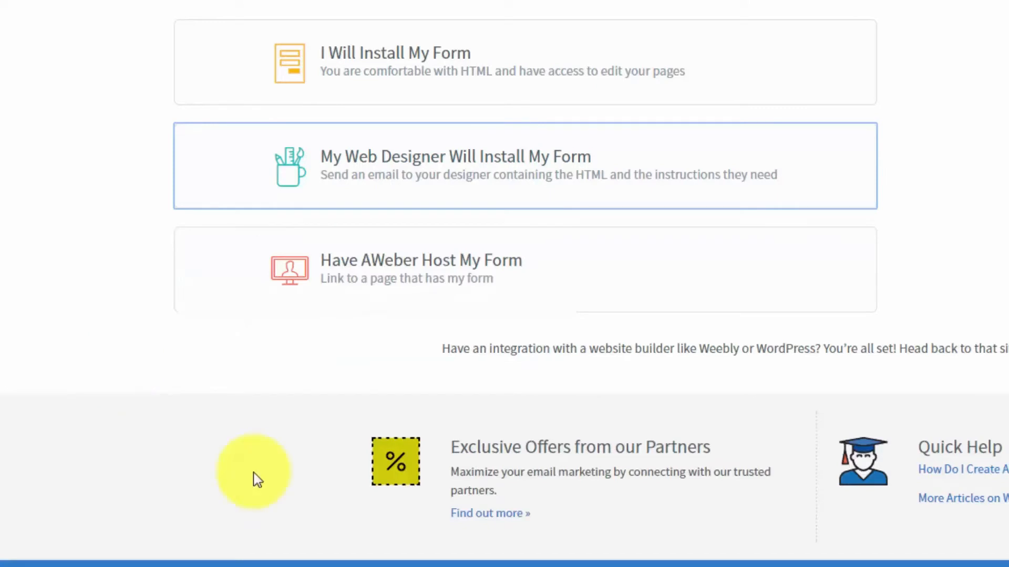
click(420, 271)
Select and copy the forms.aweber.com hosted form link
click(360, 385)
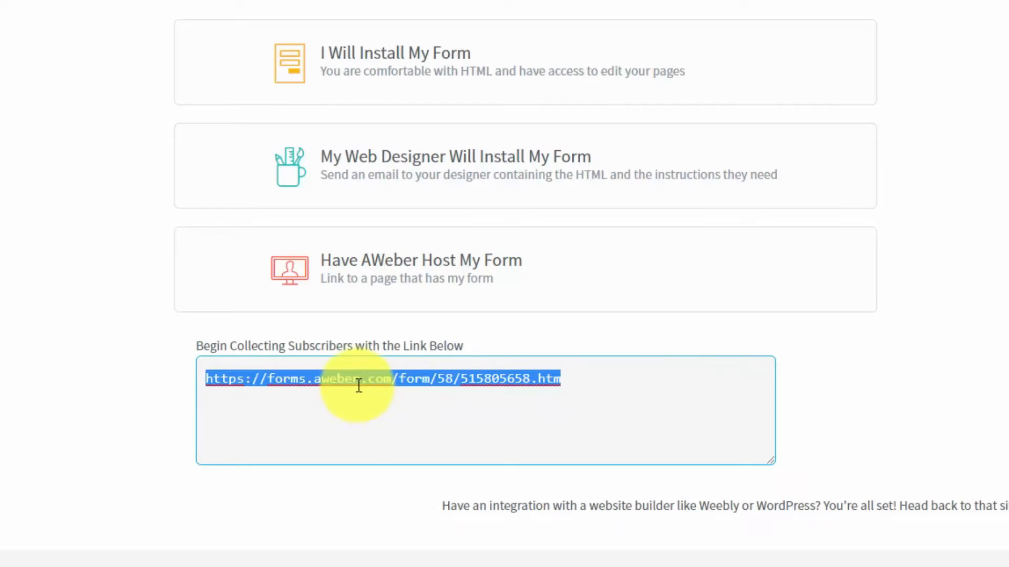
right_click(357, 379)
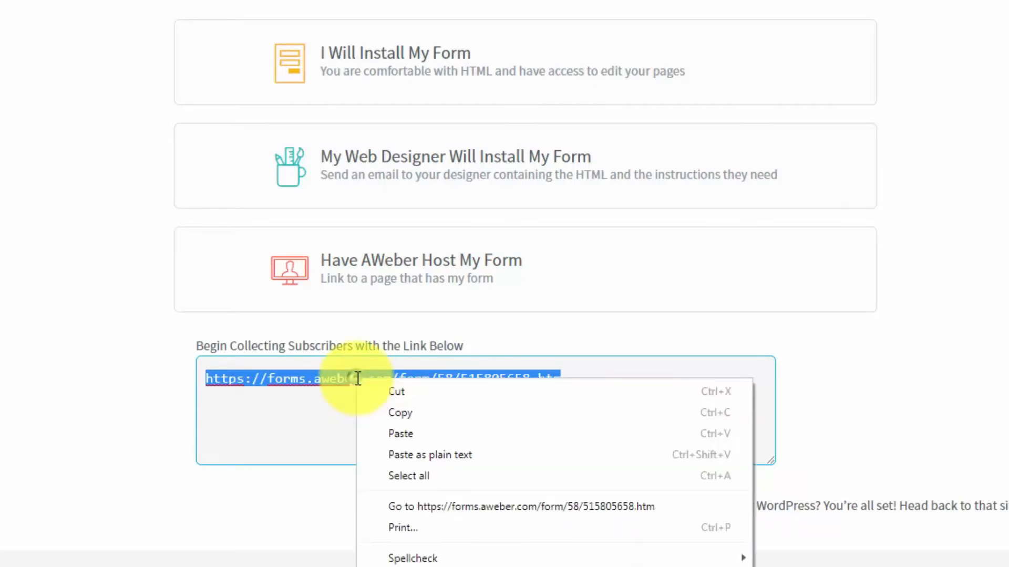
click(387, 417)
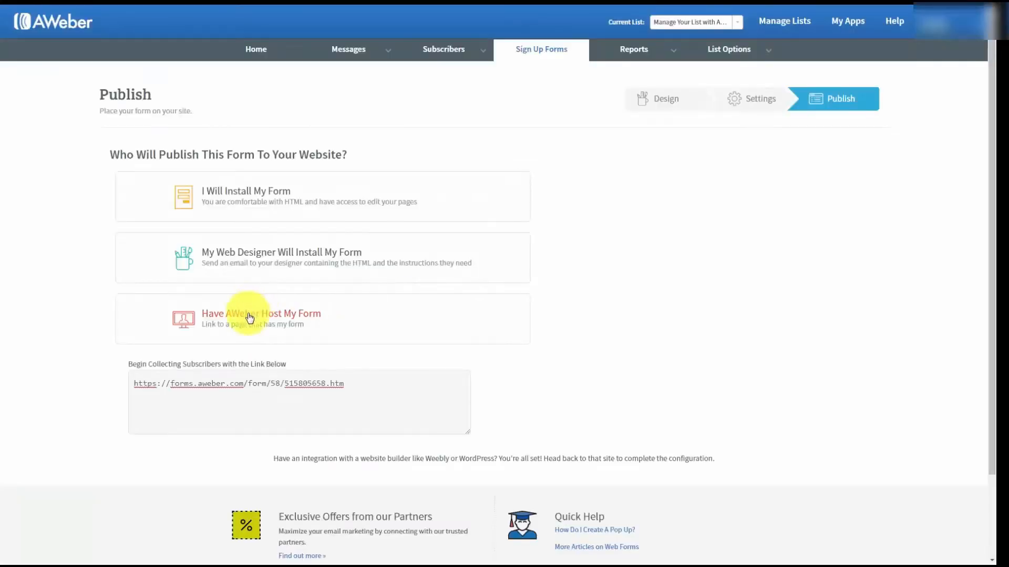
Hide the hosted link and select the entire JavaScript snippet under 'I Will Install My Form'
click(249, 316)
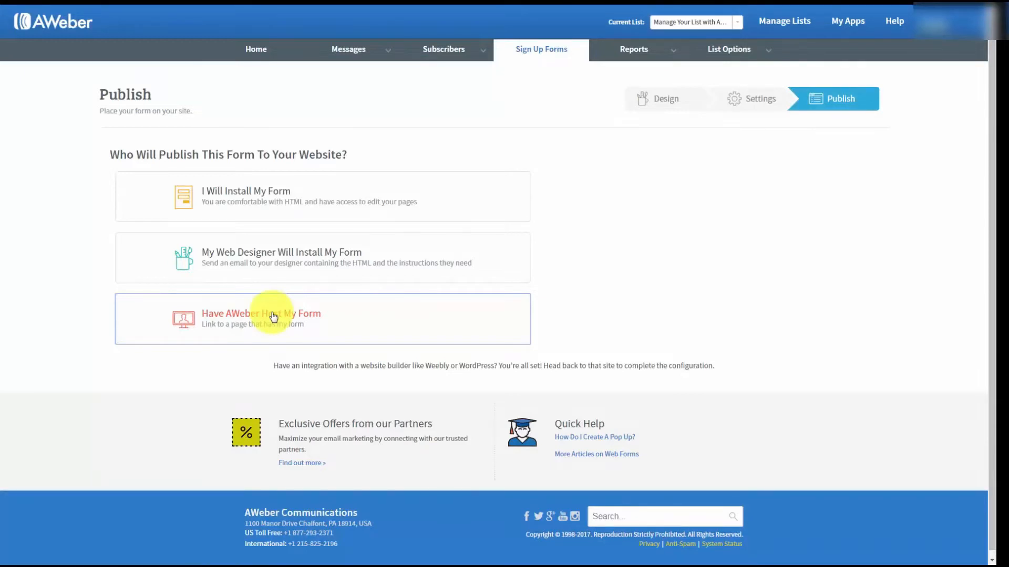
click(265, 196)
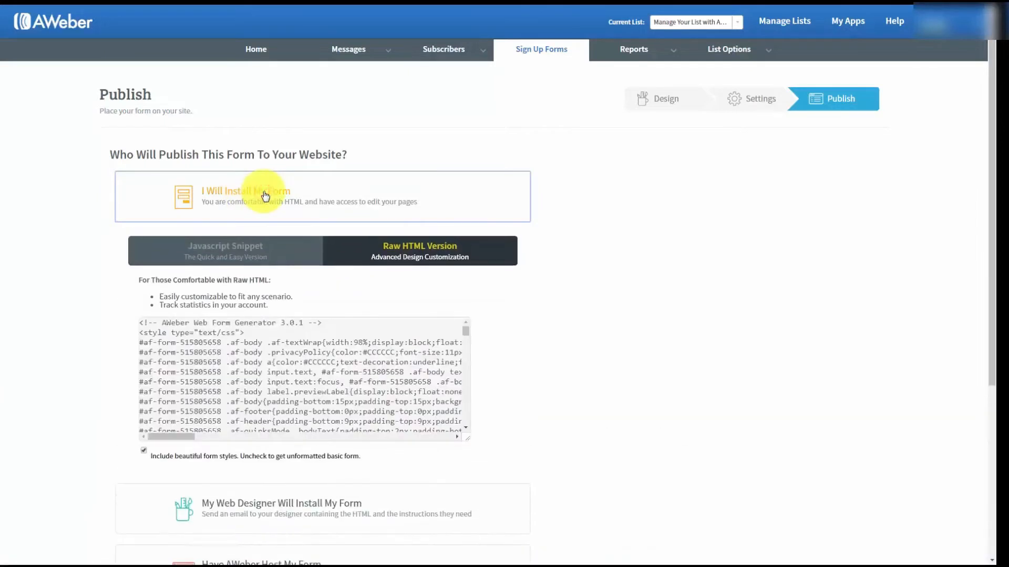
click(226, 250)
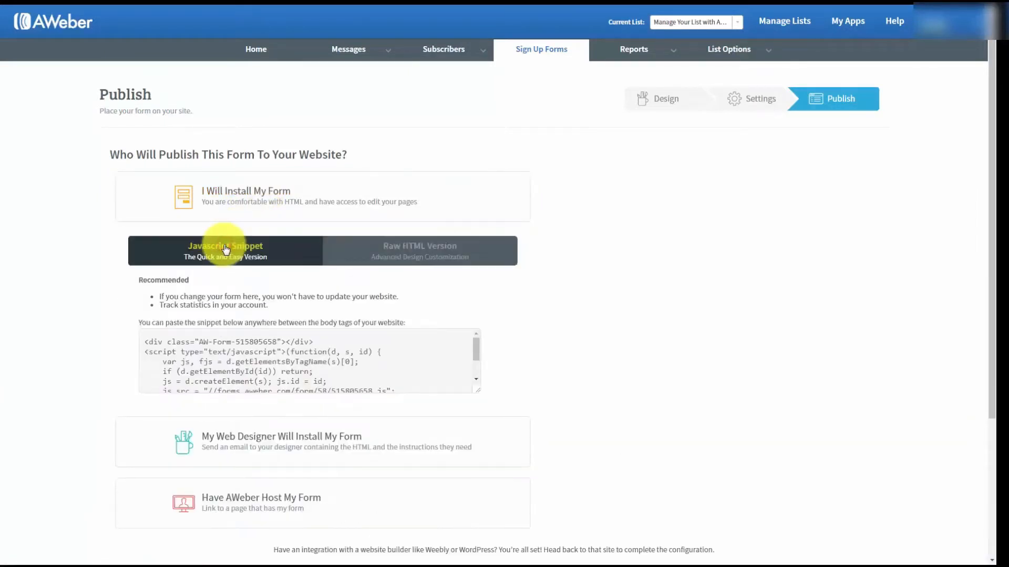
click(215, 347)
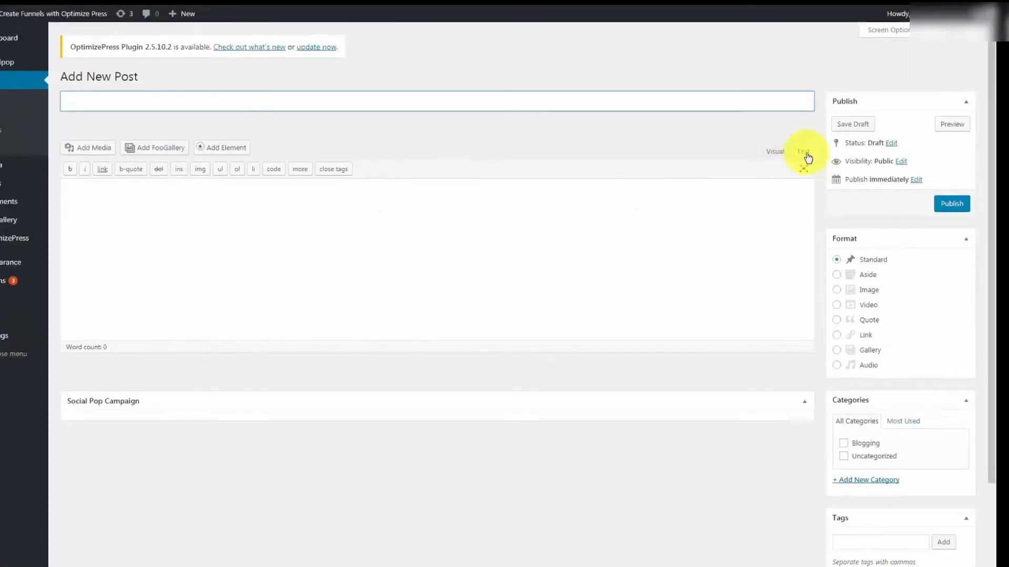
Paste the AWeber embed code in Text mode, title the post 'Sample Opt In', publish and view it
click(811, 147)
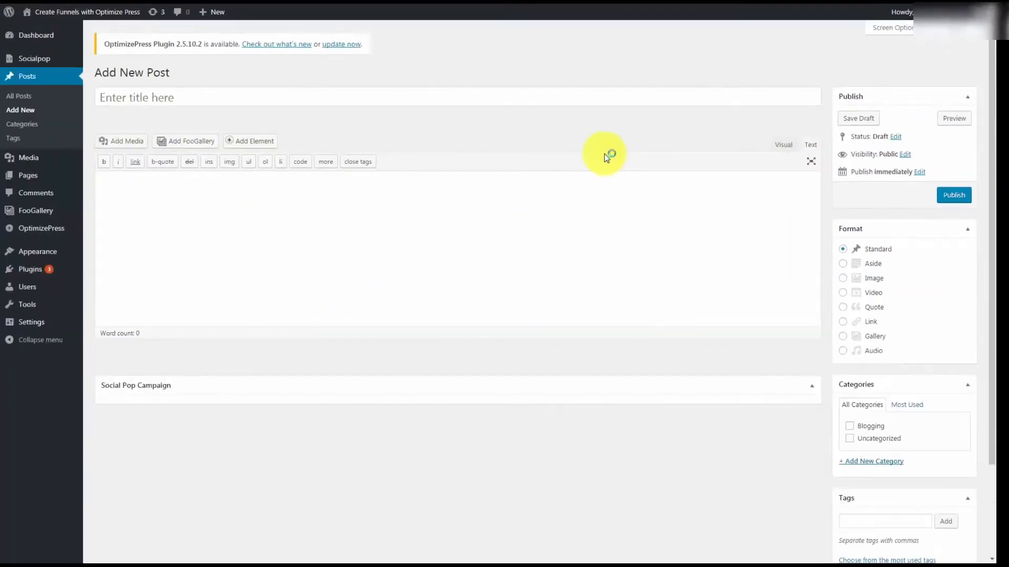
click(125, 182)
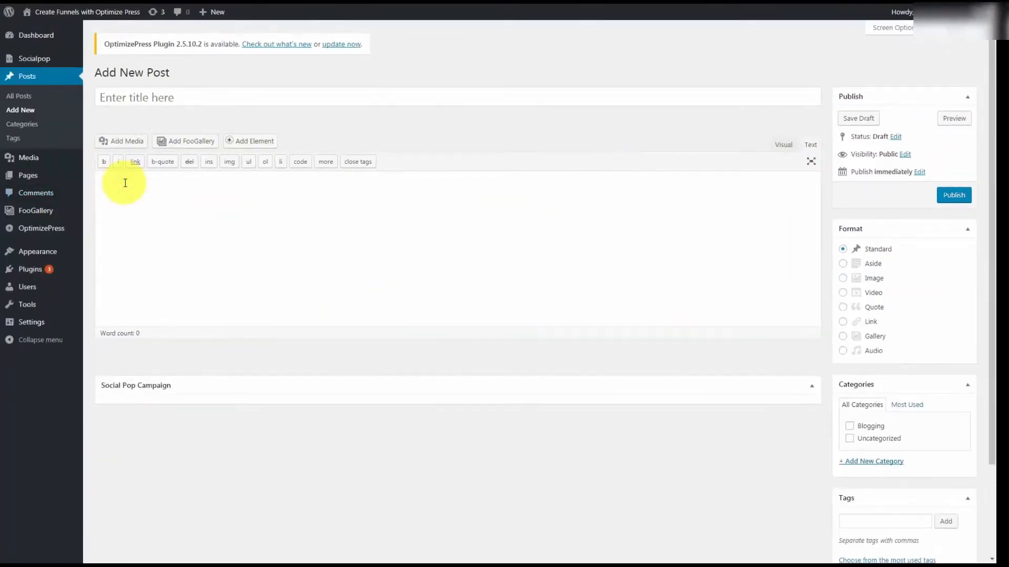
key(ctrl+v)
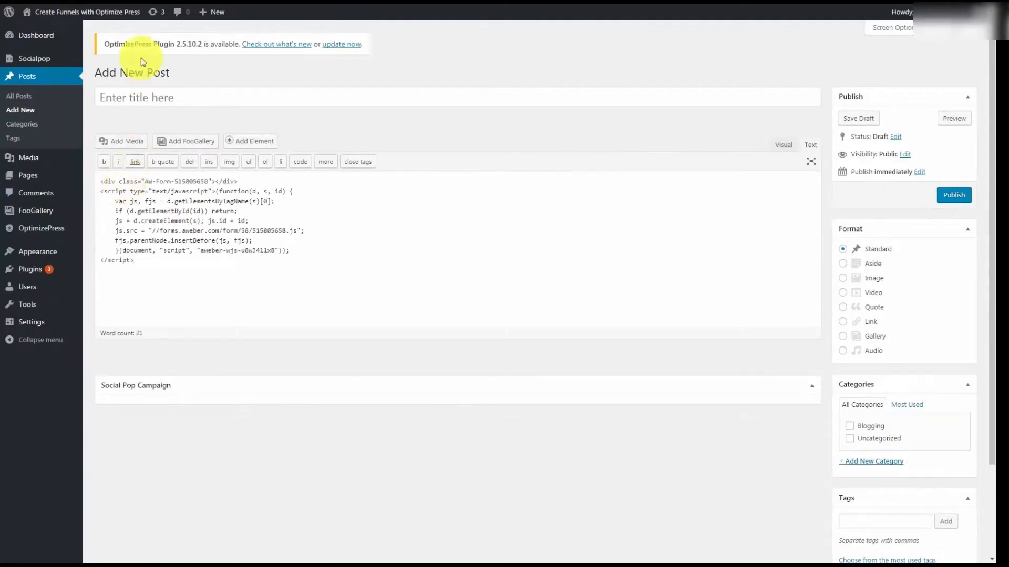
click(130, 97)
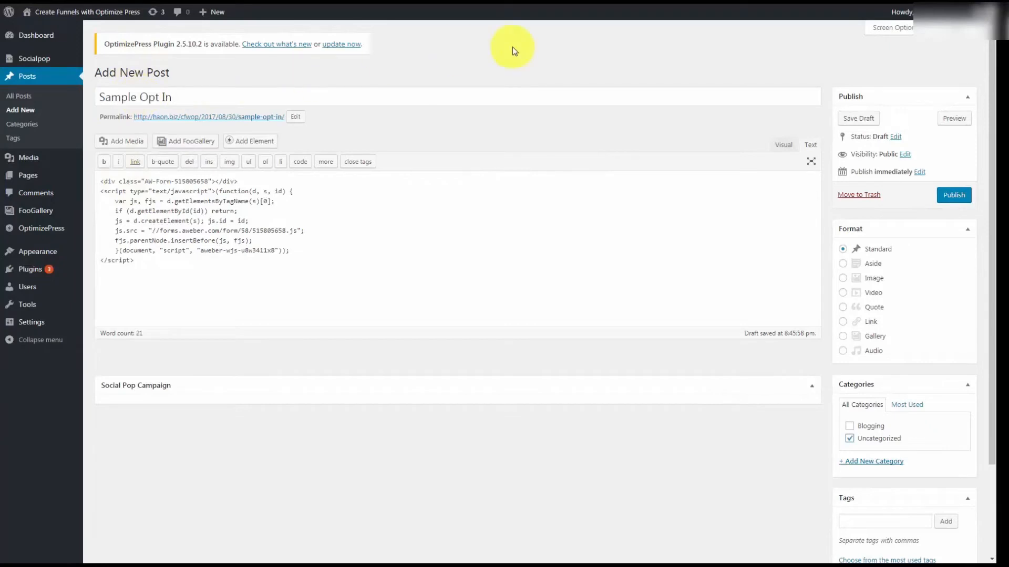
click(953, 196)
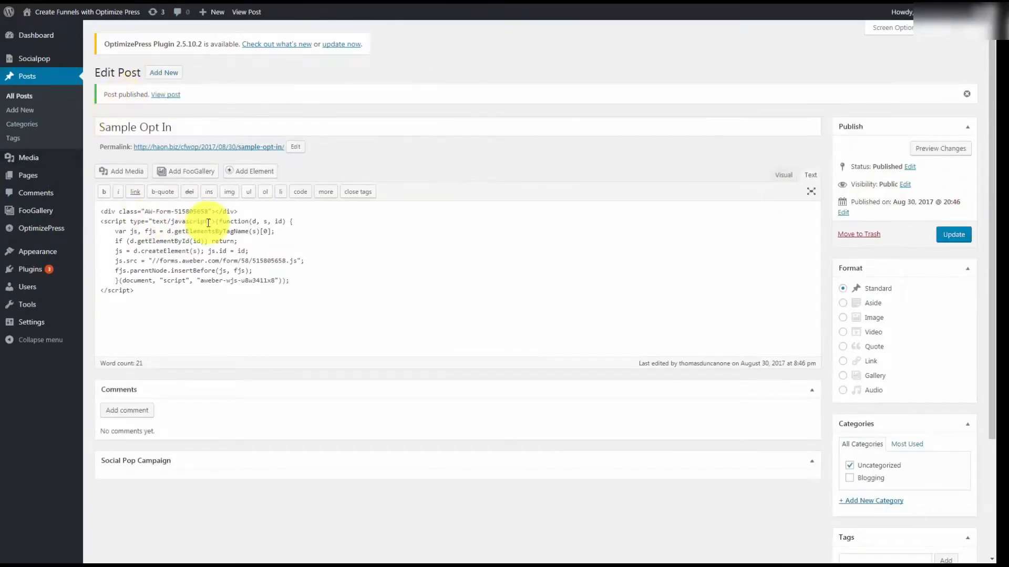
click(166, 94)
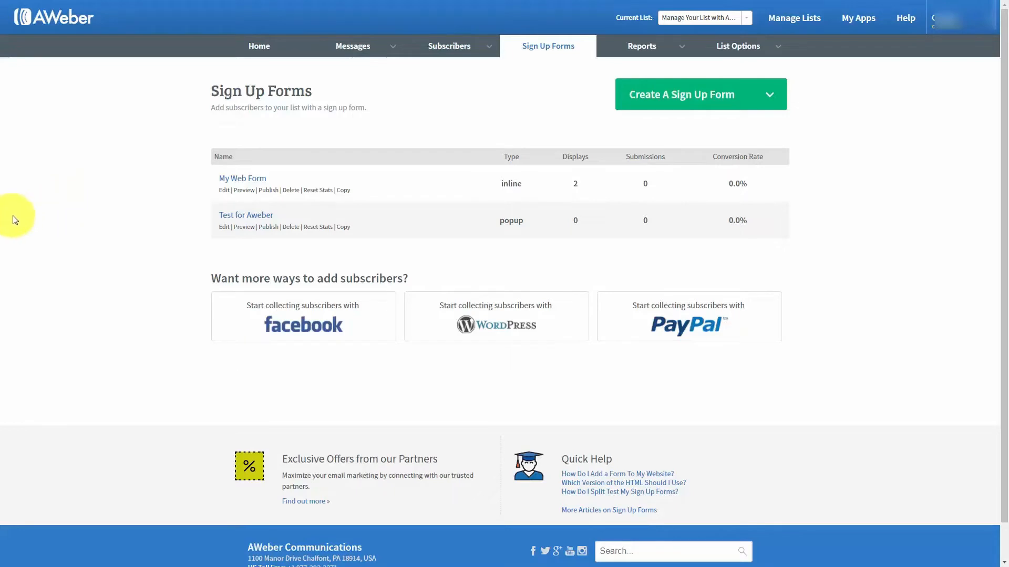
click(856, 26)
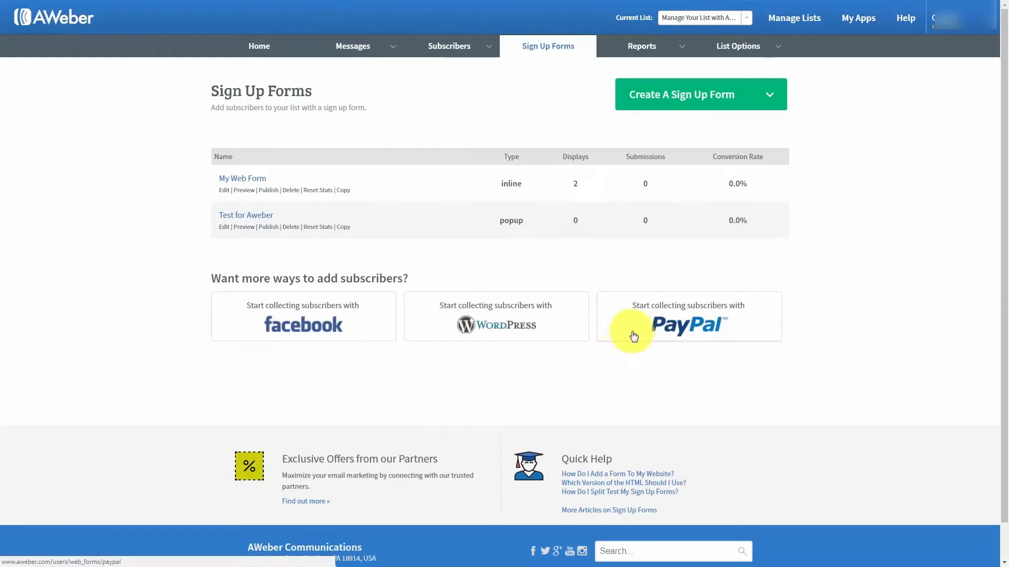
Start the PayPal integration from its app tile and enable the PayPal app
click(667, 325)
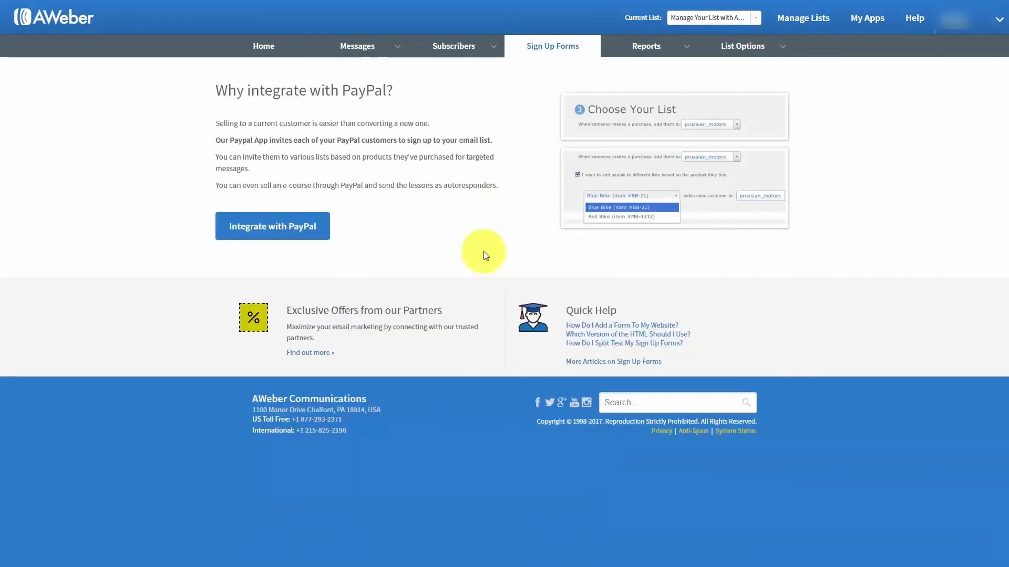
click(304, 227)
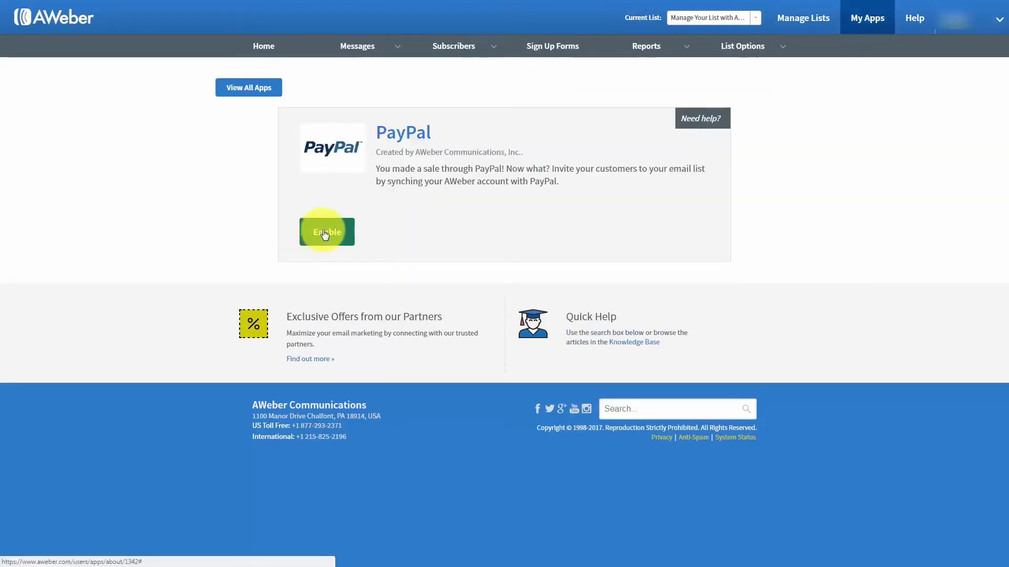
click(324, 235)
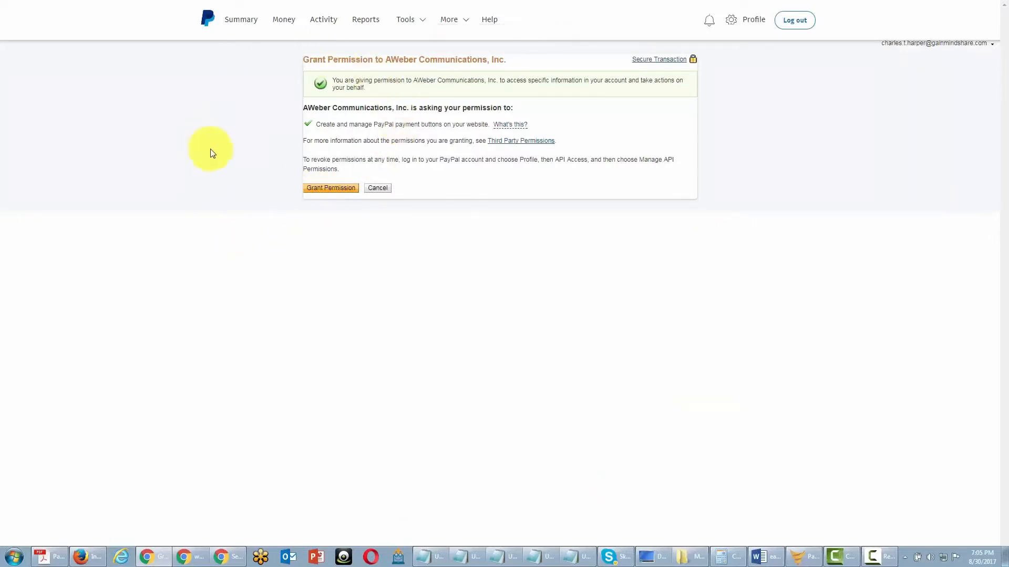
Grant AWeber permission on the PayPal account
click(336, 188)
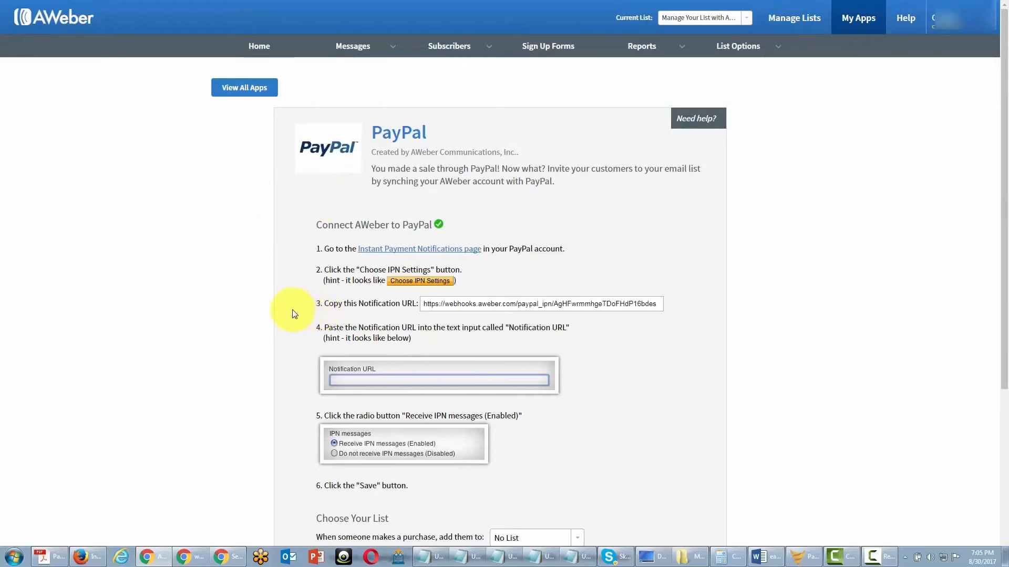
Set PayPal's IPN Notification URL to AWeber's URL and enable receiving IPN messages
click(401, 254)
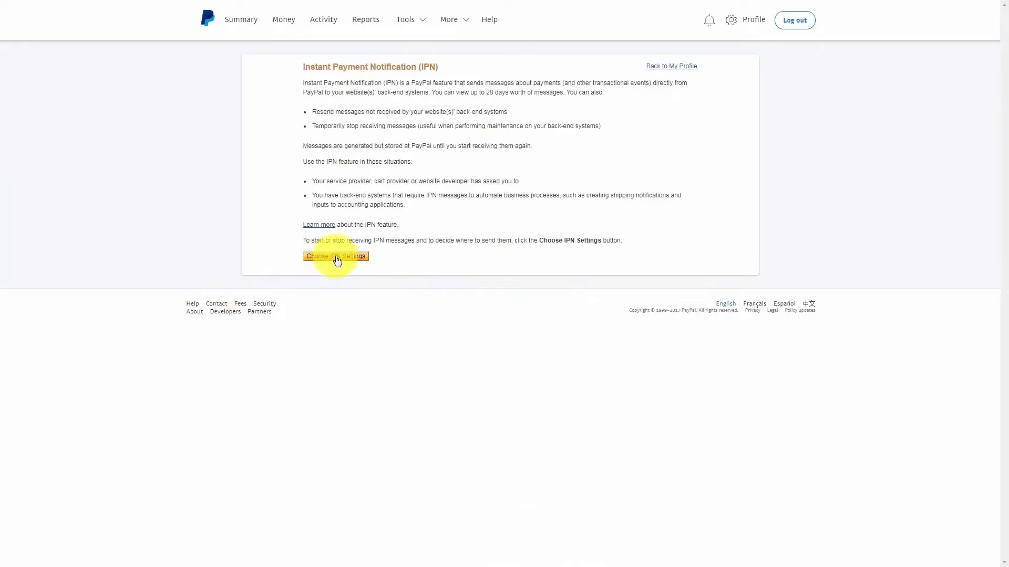
click(336, 258)
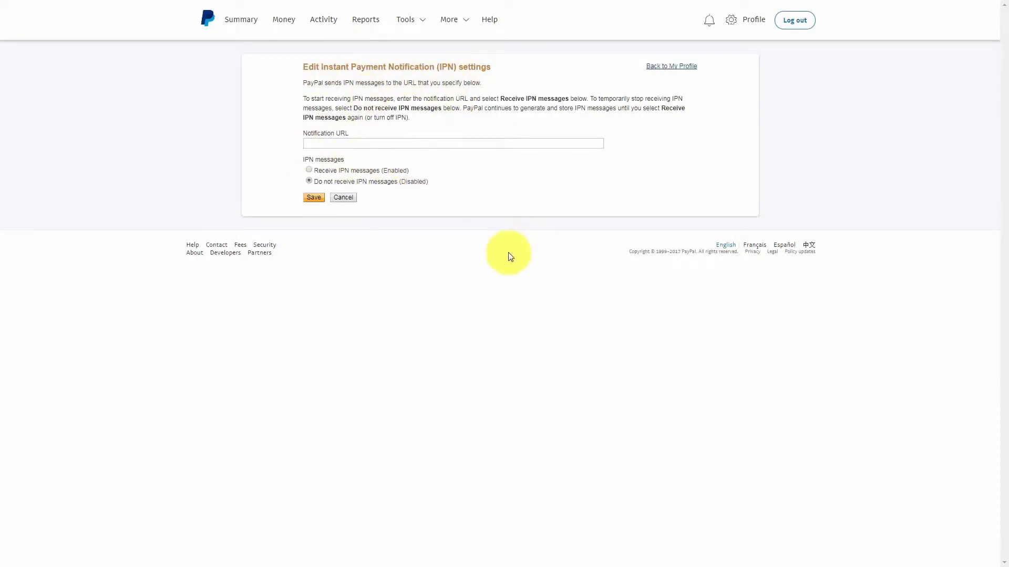
key(ctrl+shift+Tab)
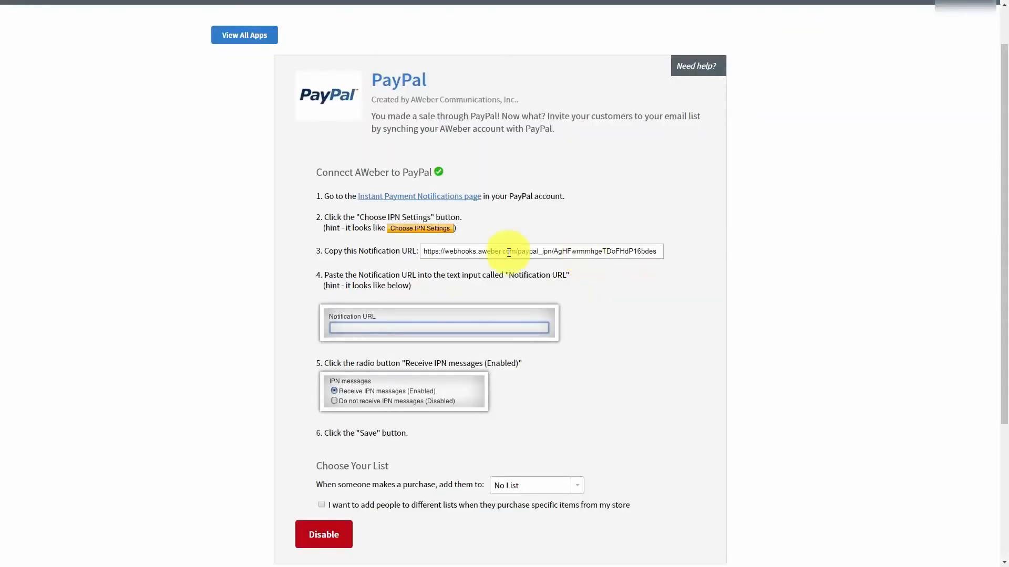
click(585, 254)
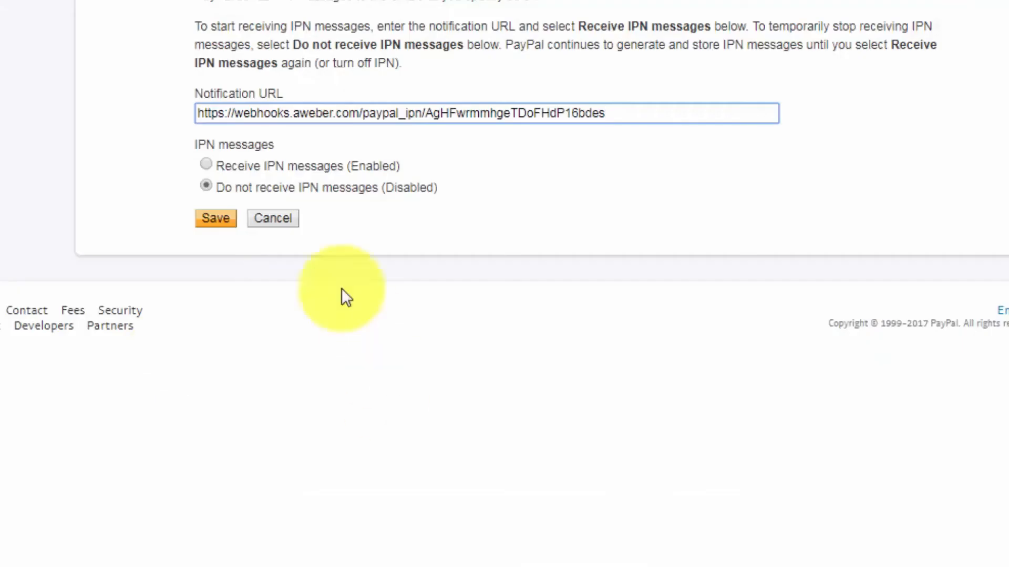
click(206, 164)
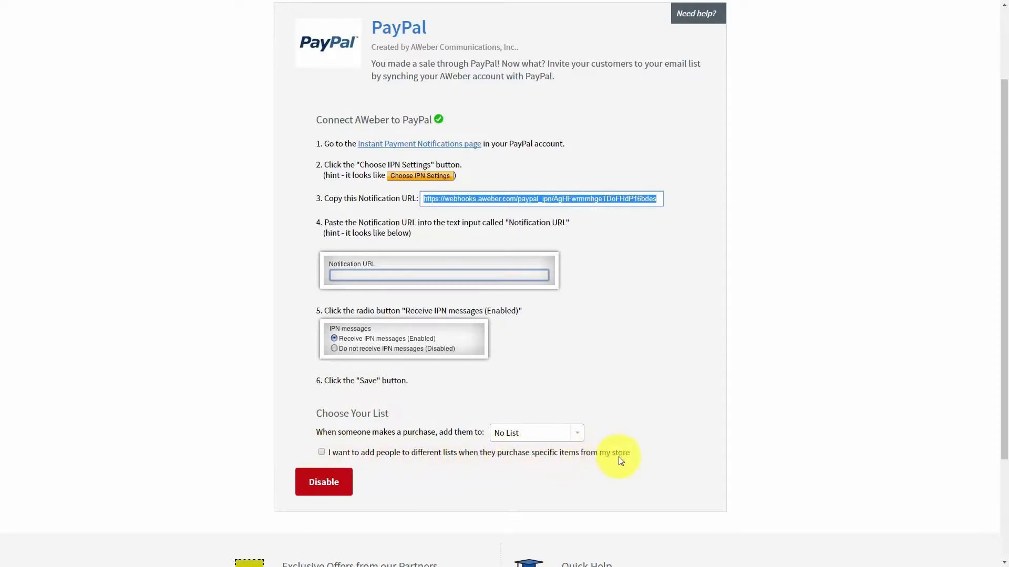
Enable per-product lists and map FBCash purchases to the Manage Your List with Aweber list
click(321, 453)
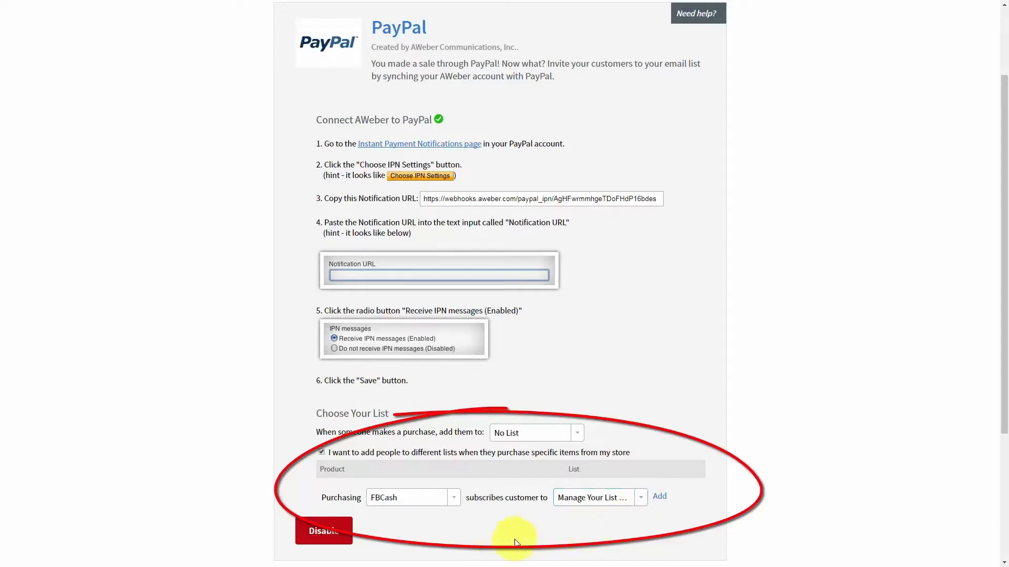
click(659, 497)
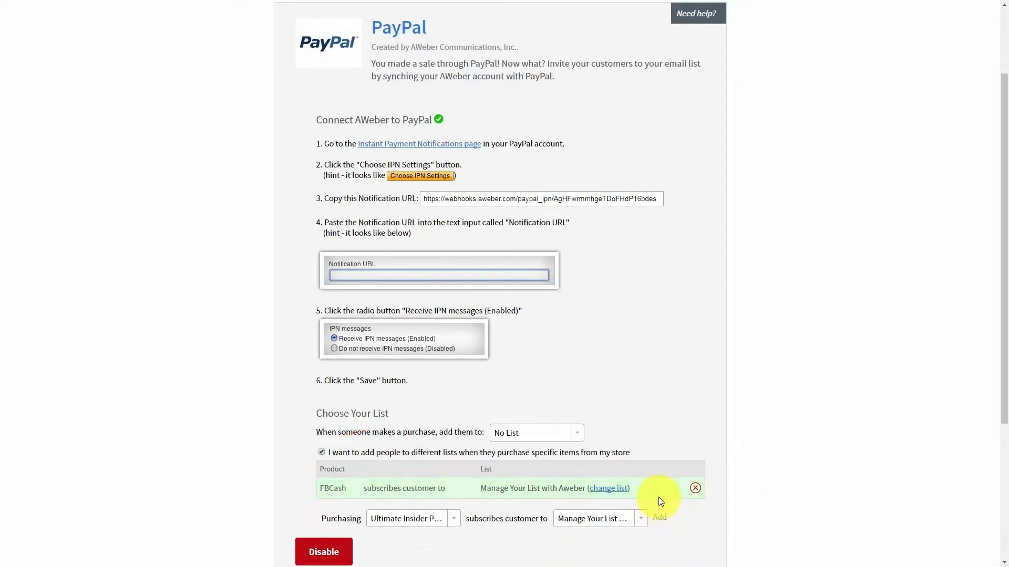
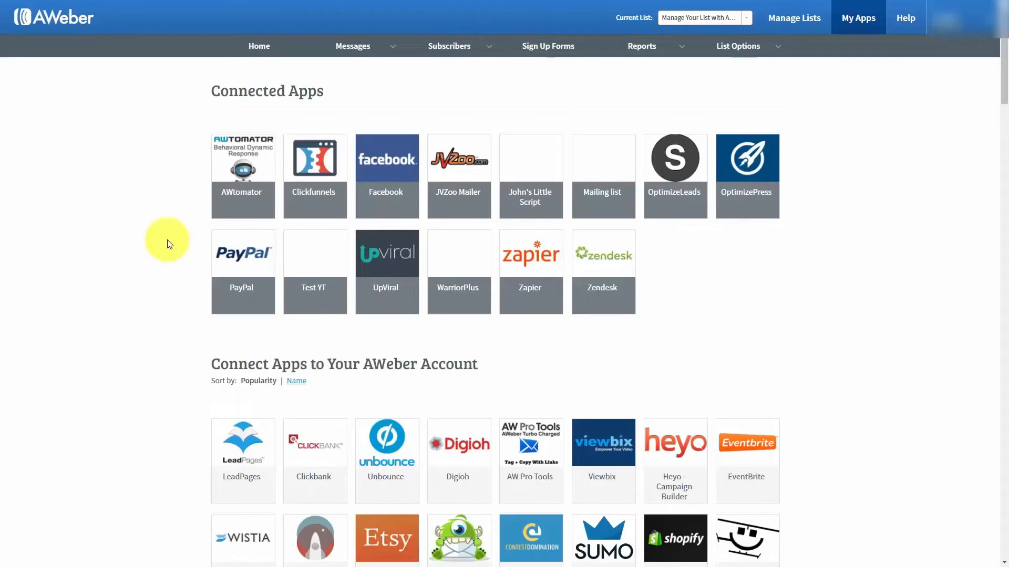
Open the GoToWebinar app from AWeber's My Apps list and enable it through Zapier
scroll(168, 245, down, 20)
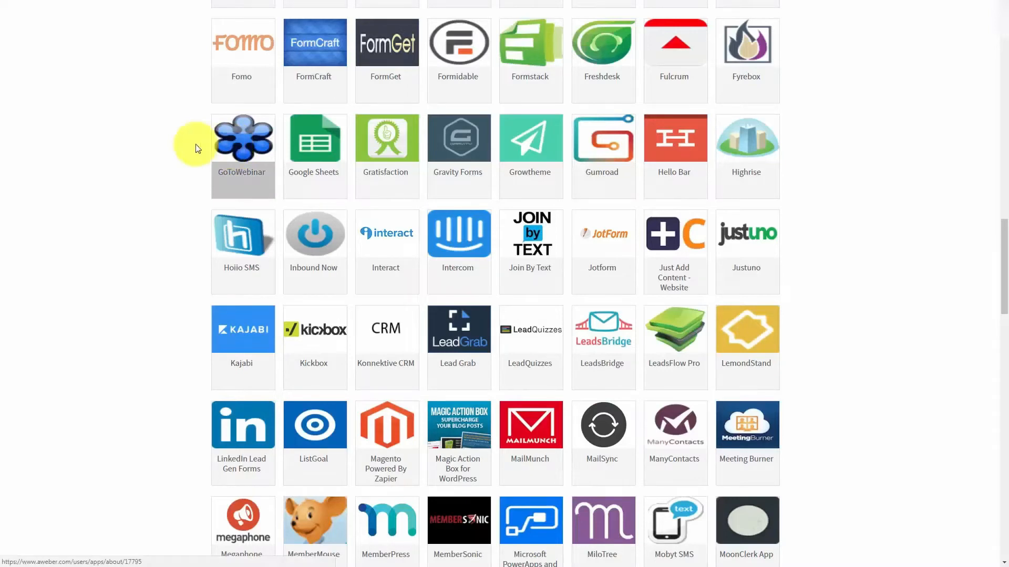
click(234, 144)
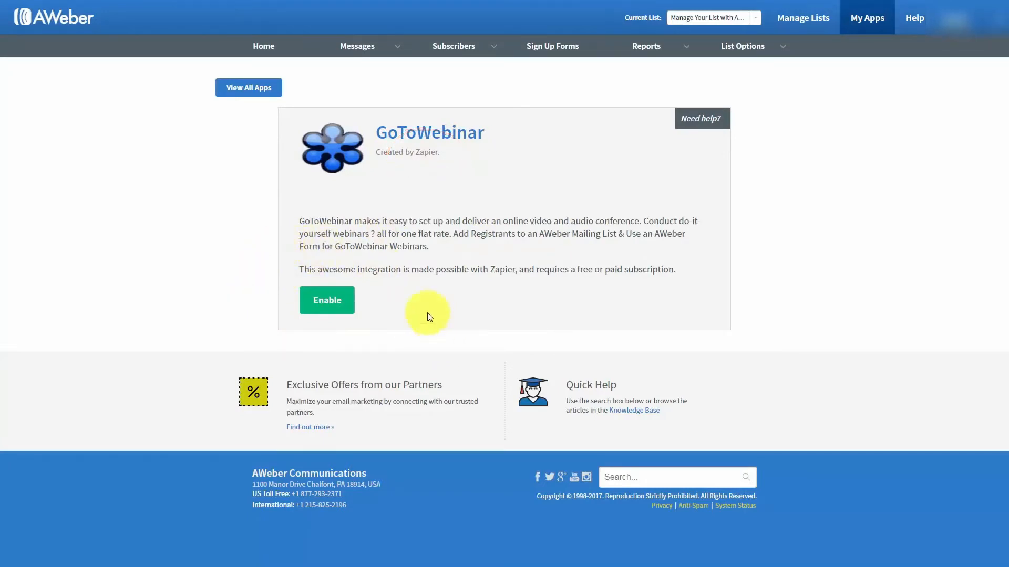
click(335, 306)
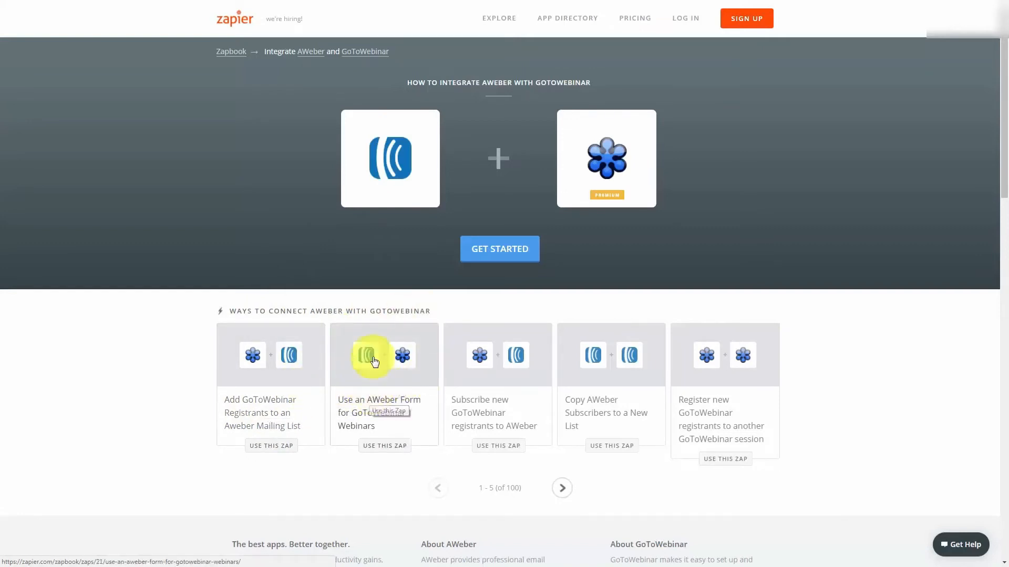
Create the 'Add GoToWebinar Registrants to an AWeber Mailing List' zap
click(219, 380)
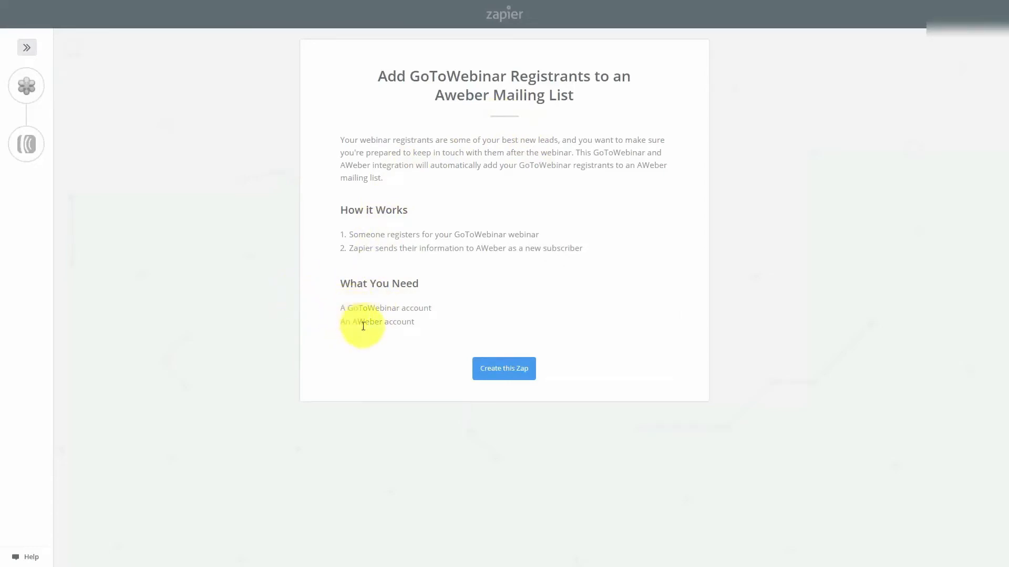
click(495, 372)
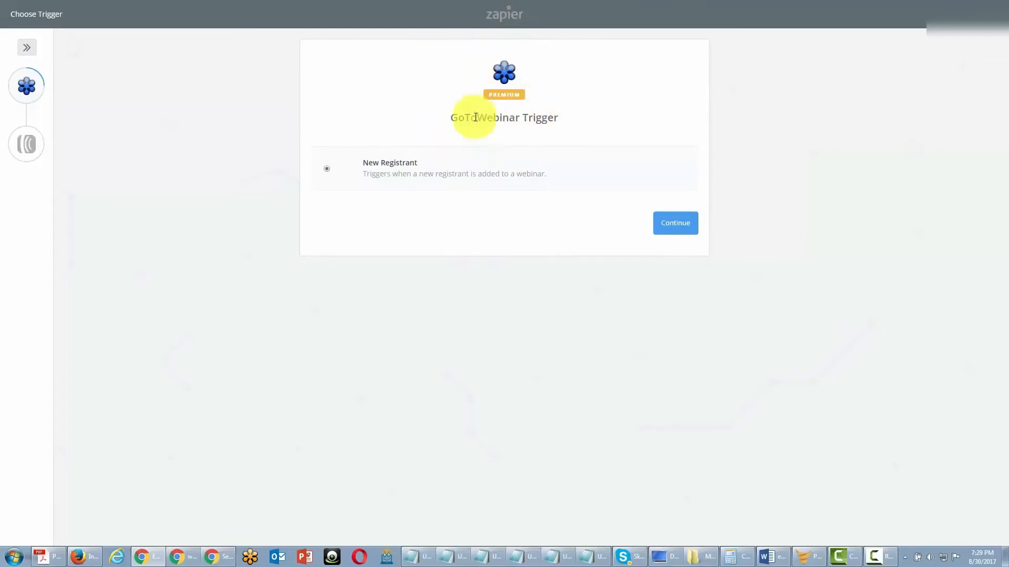
Set up the New Registrant trigger on the connected GoToWebinar account for Sample Webinar, and test it with a fetched registrant
click(669, 233)
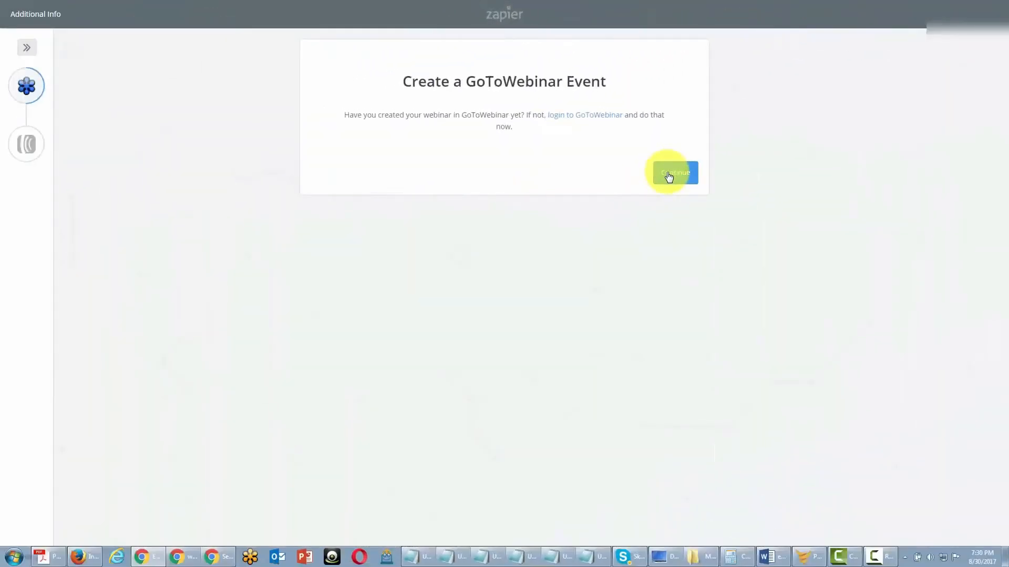
click(669, 177)
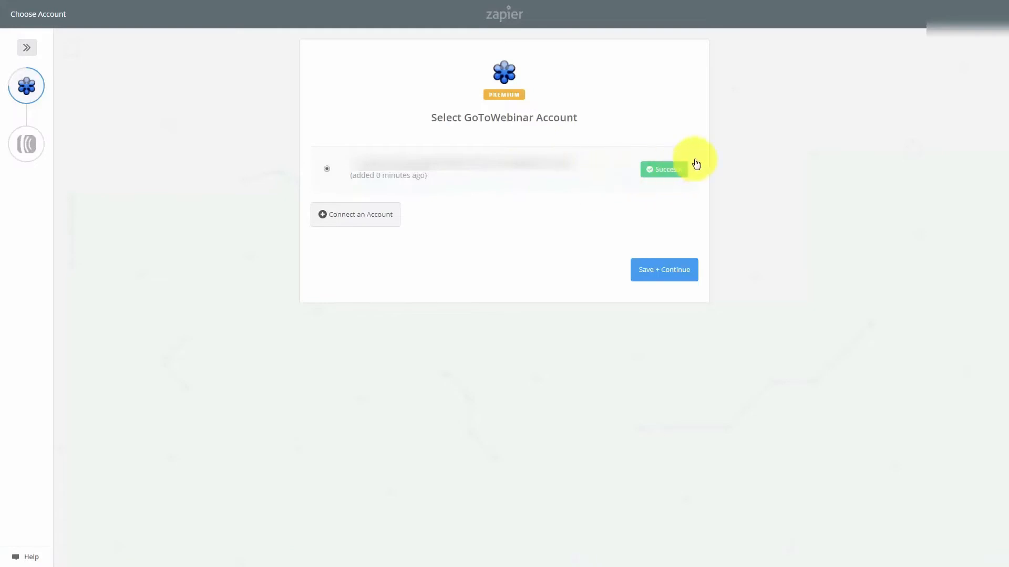
click(653, 270)
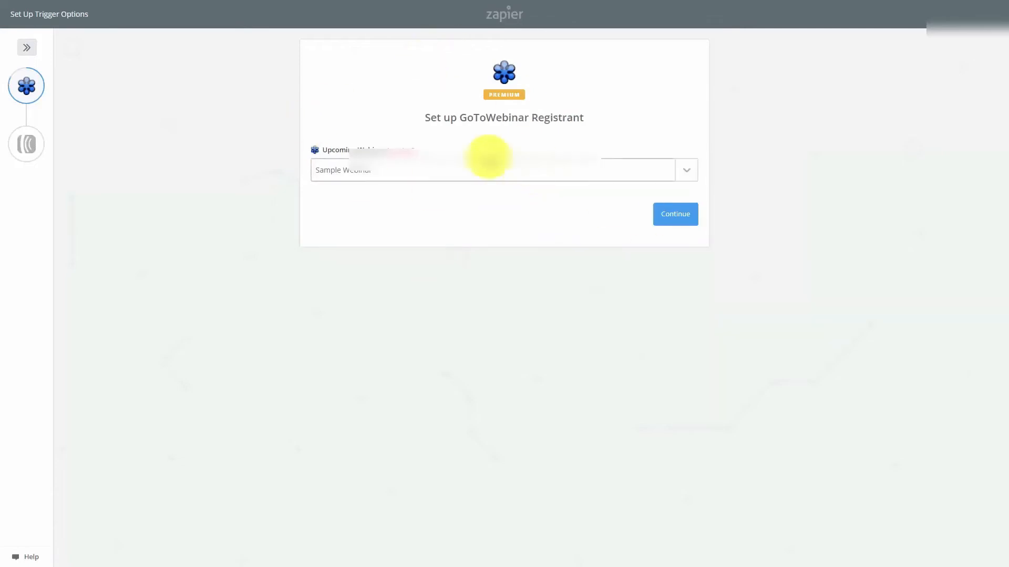
click(682, 224)
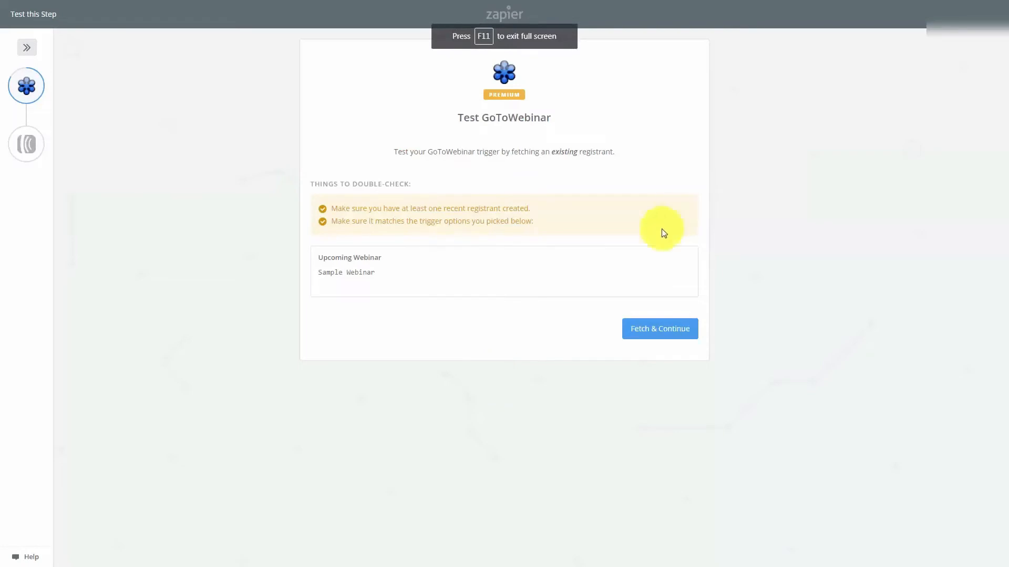
click(640, 331)
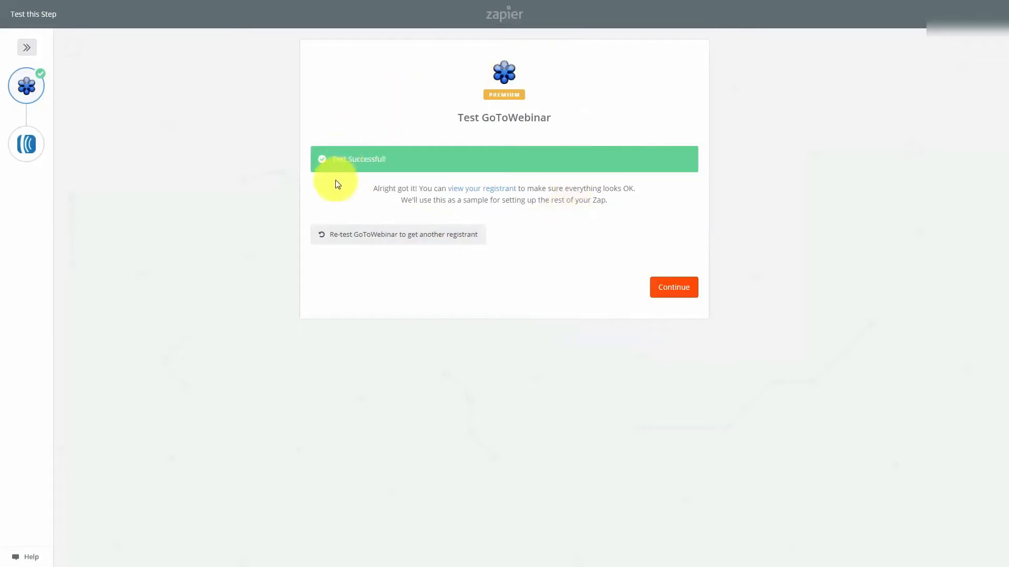
click(662, 288)
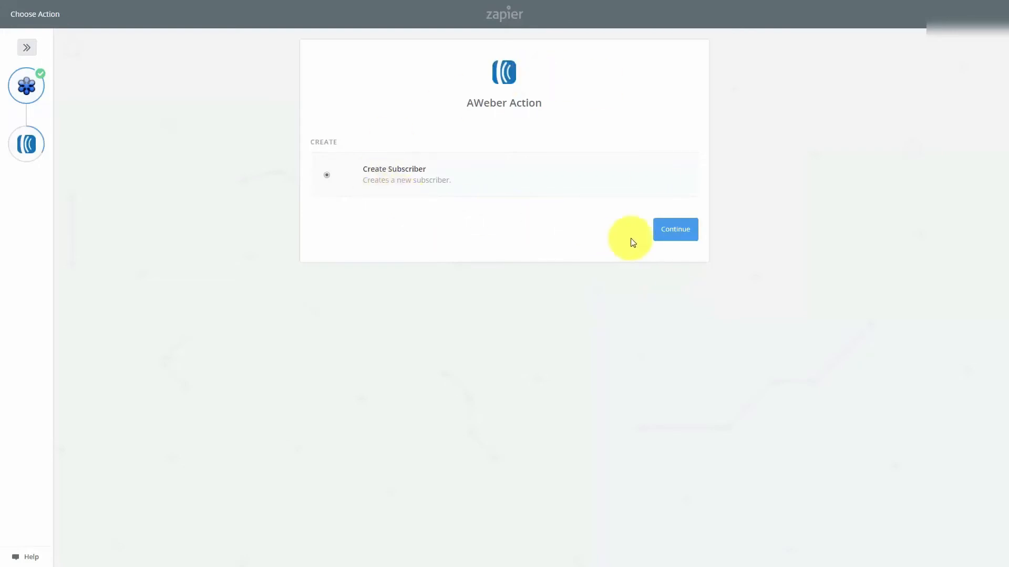
Configure AWeber Create Subscriber with the connected account and list mapping, skipping the test subscriber
click(670, 231)
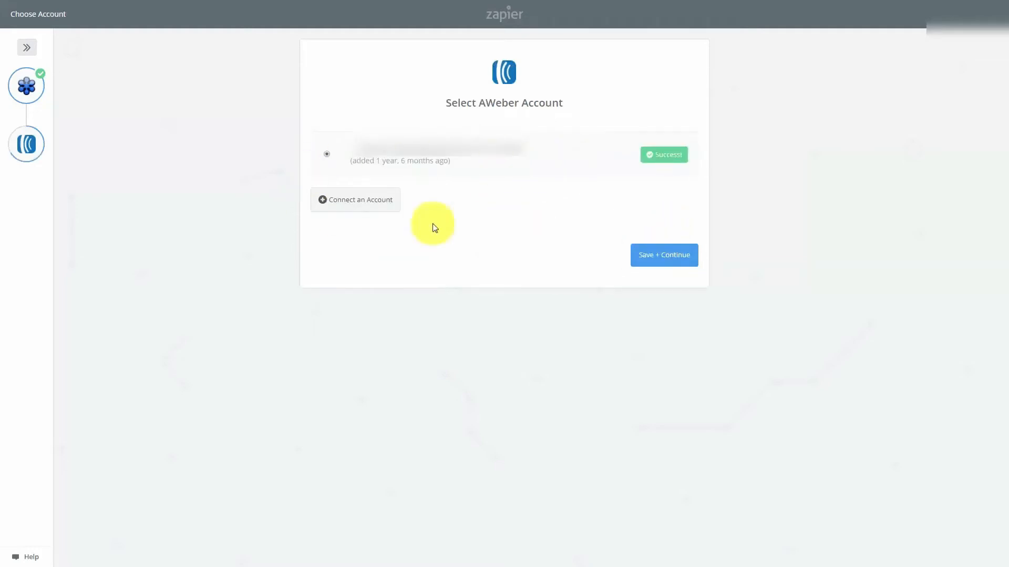
click(654, 260)
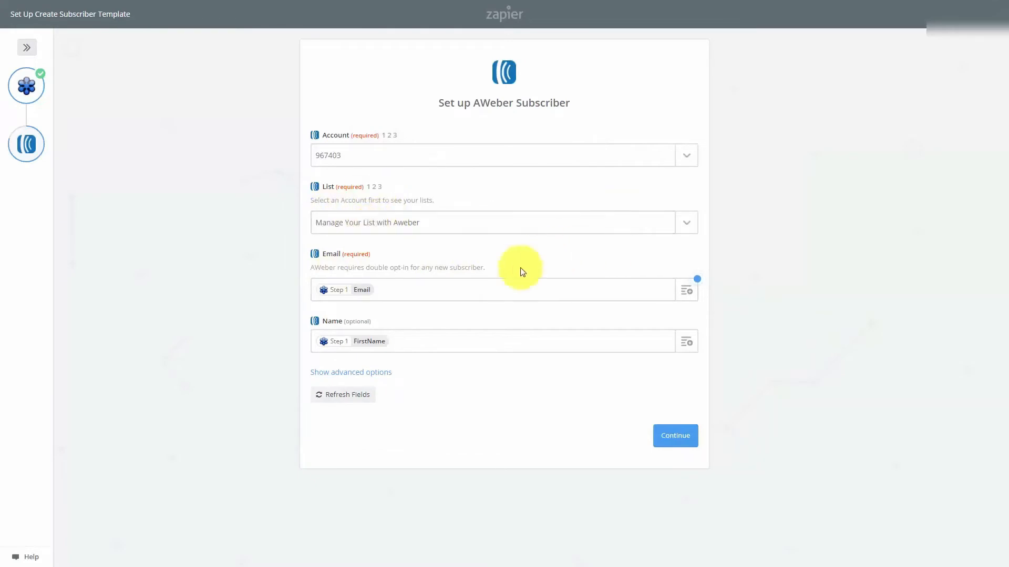
click(674, 444)
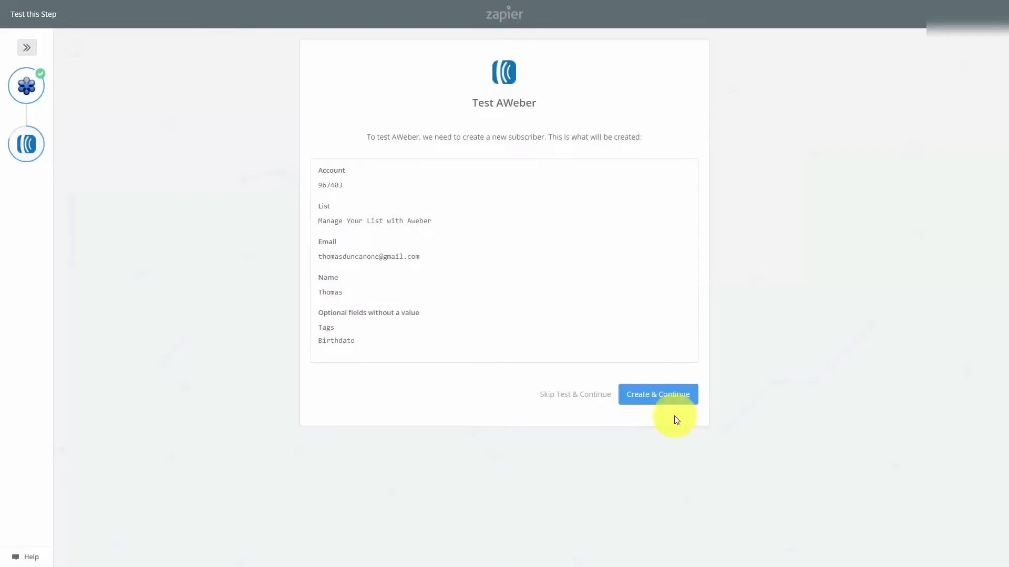
click(640, 398)
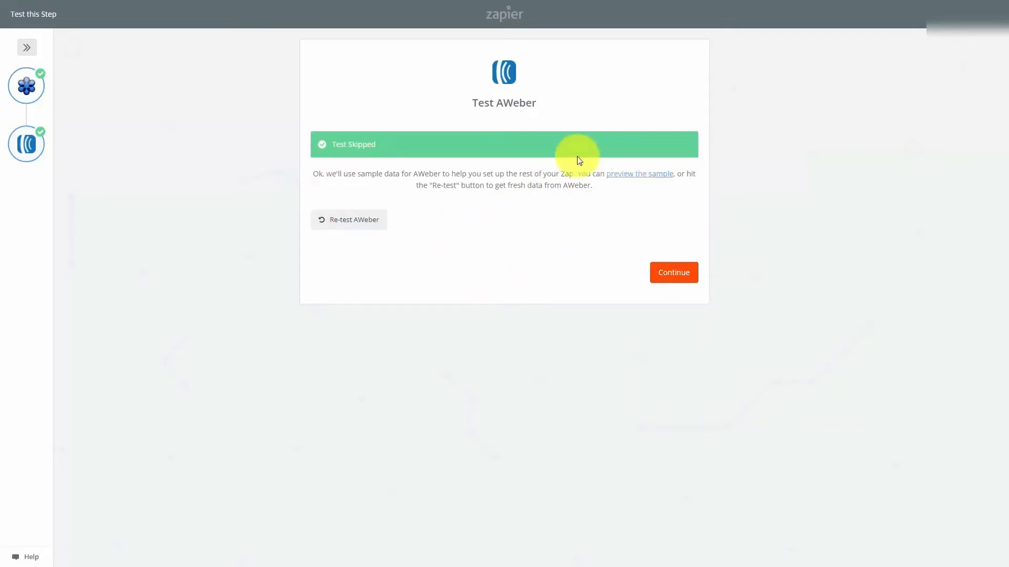
click(664, 279)
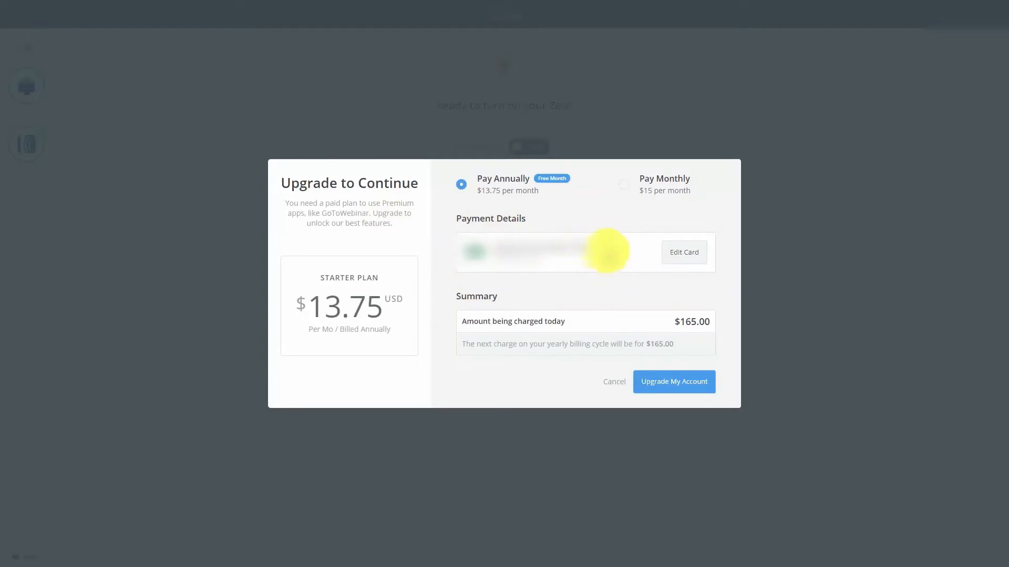
Choose Pay Monthly billing at $15 for the Zapier upgrade plan
click(625, 188)
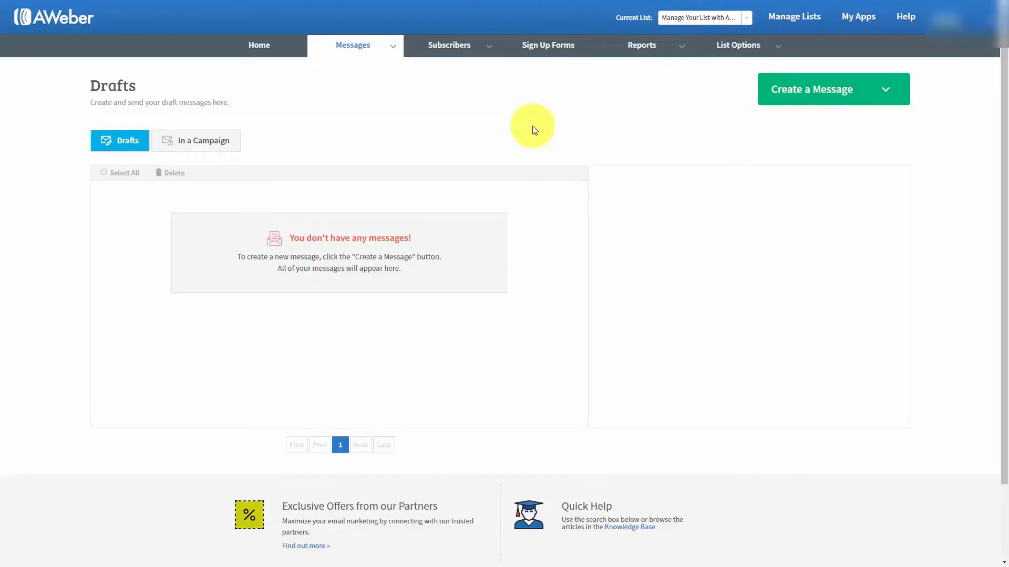
Go to Drafts under AWeber's Messages menu
mouse_move(383, 41)
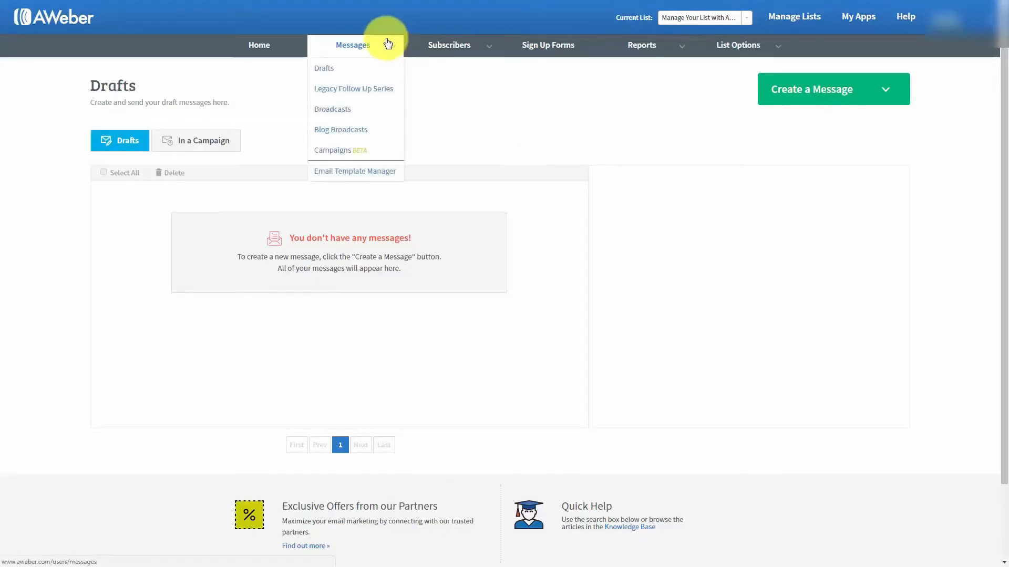
click(327, 69)
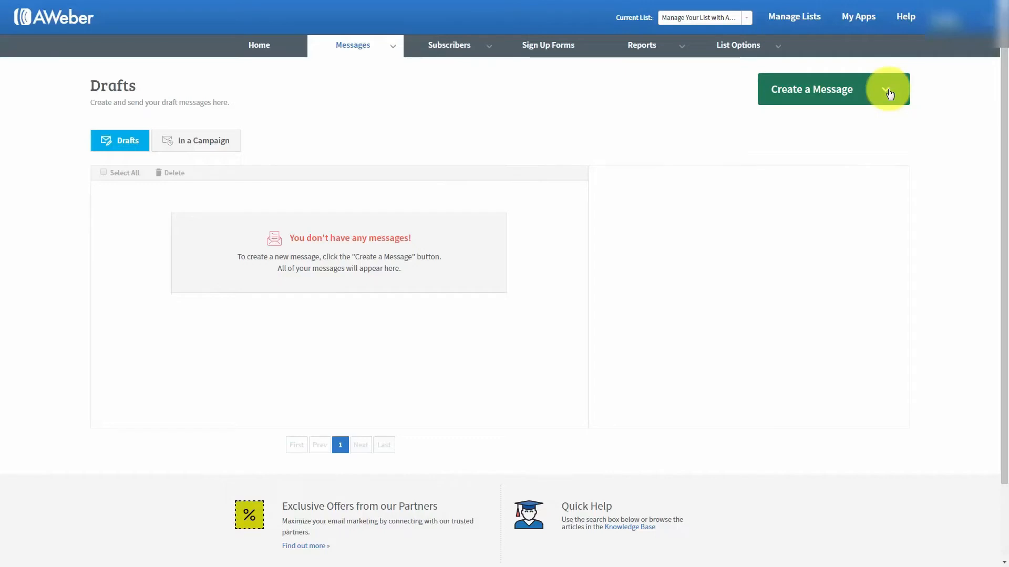
Bring up the Create a Message options from the Drafts page
click(888, 93)
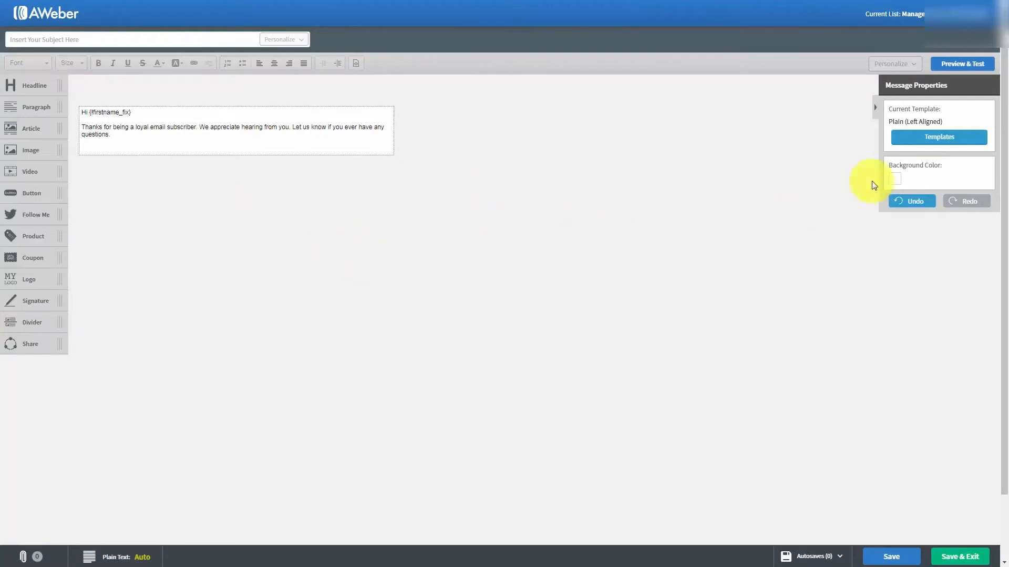
click(930, 138)
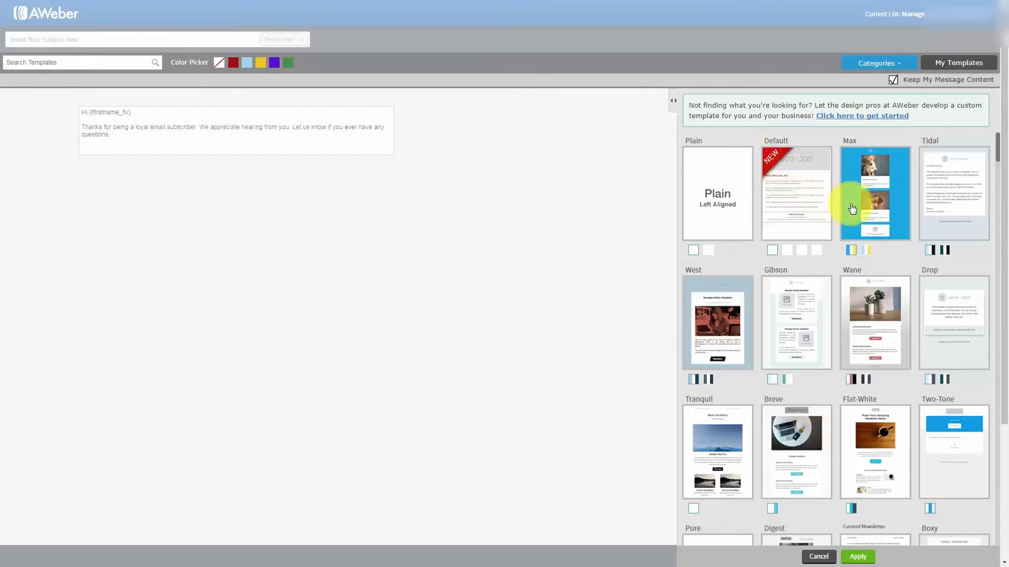
scroll(845, 213, down, 3)
scroll(845, 217, down, 6)
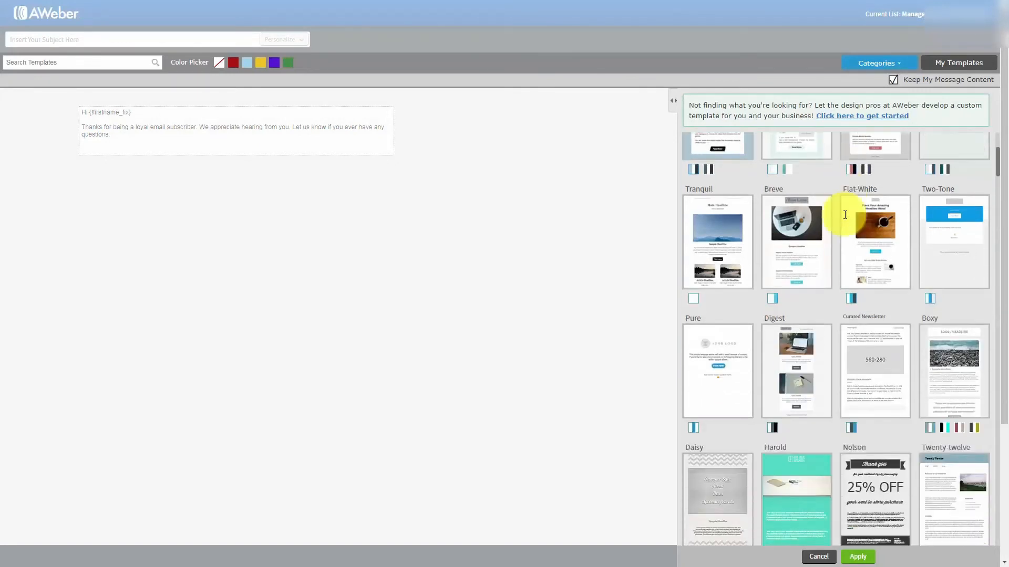
scroll(840, 219, down, 6)
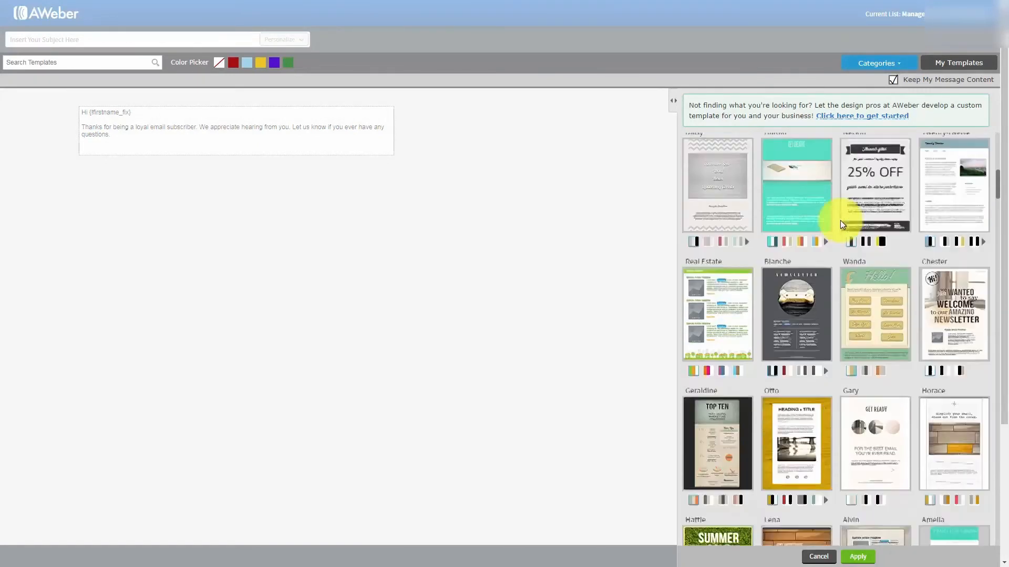
drag(1000, 193, 997, 135)
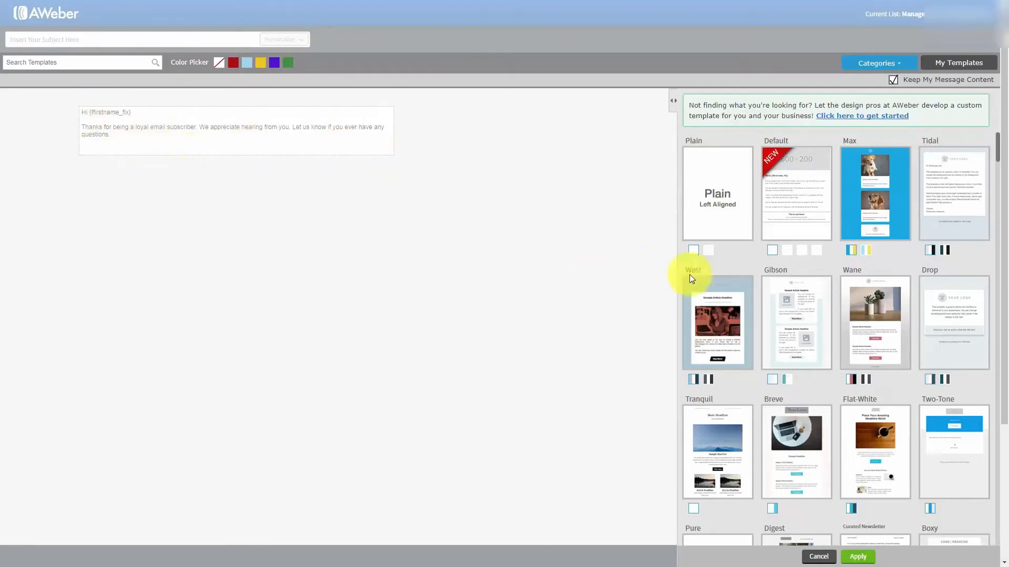
click(709, 251)
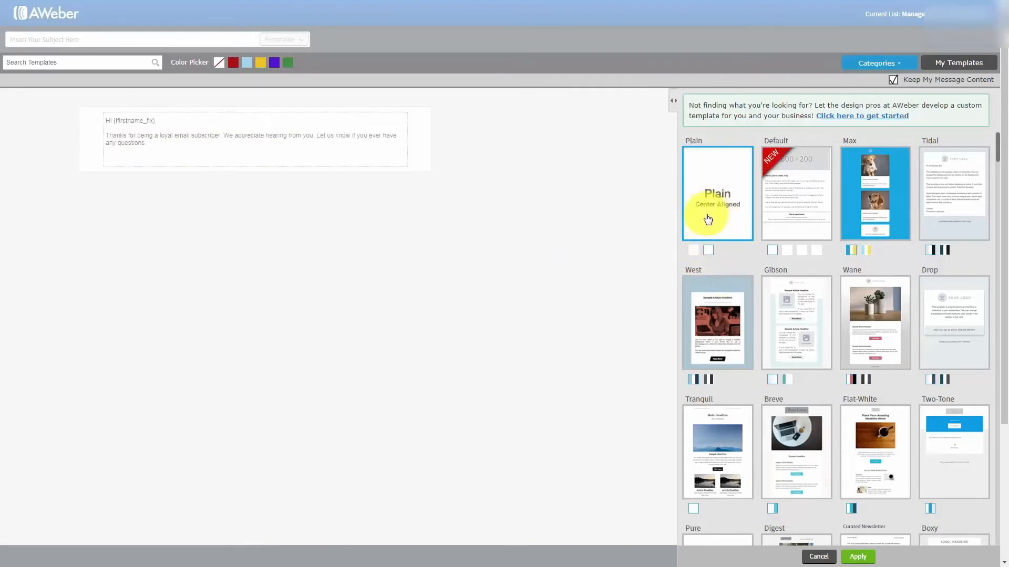
click(693, 252)
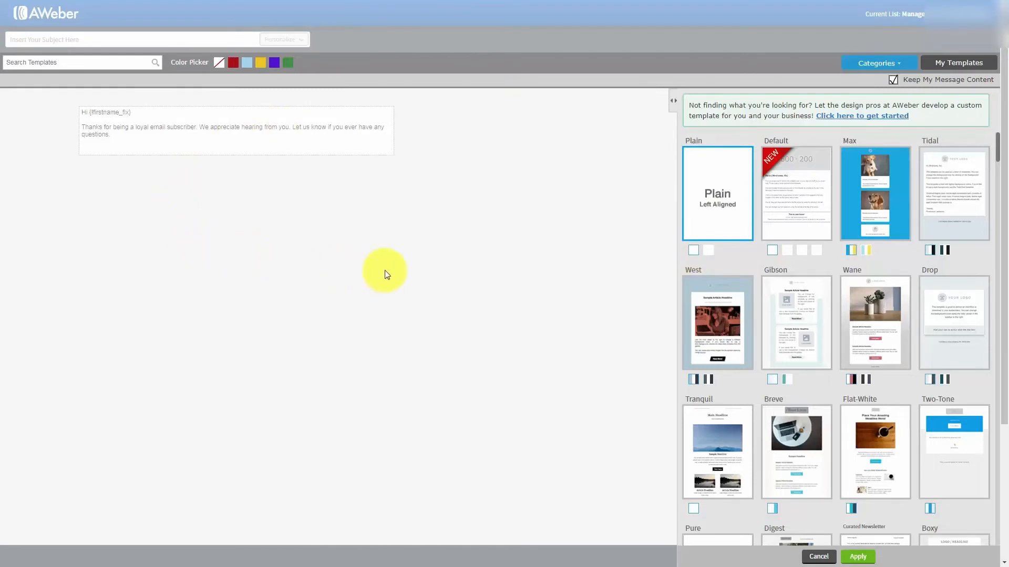
click(341, 232)
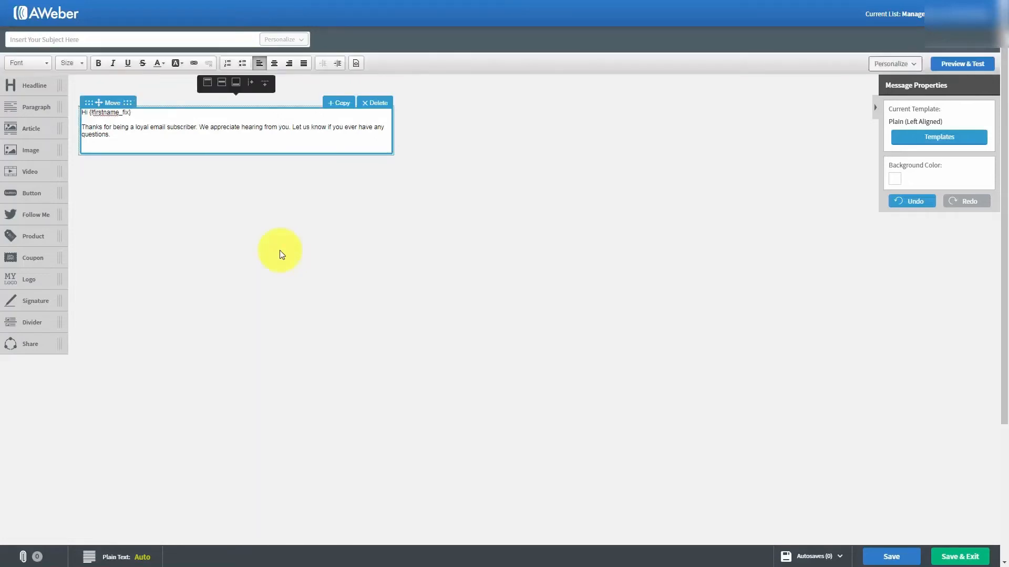
Insert a blank line after the 'Hi {!firstname_fix}' greeting
click(145, 111)
key(Return)
key(Return)
key(Return)
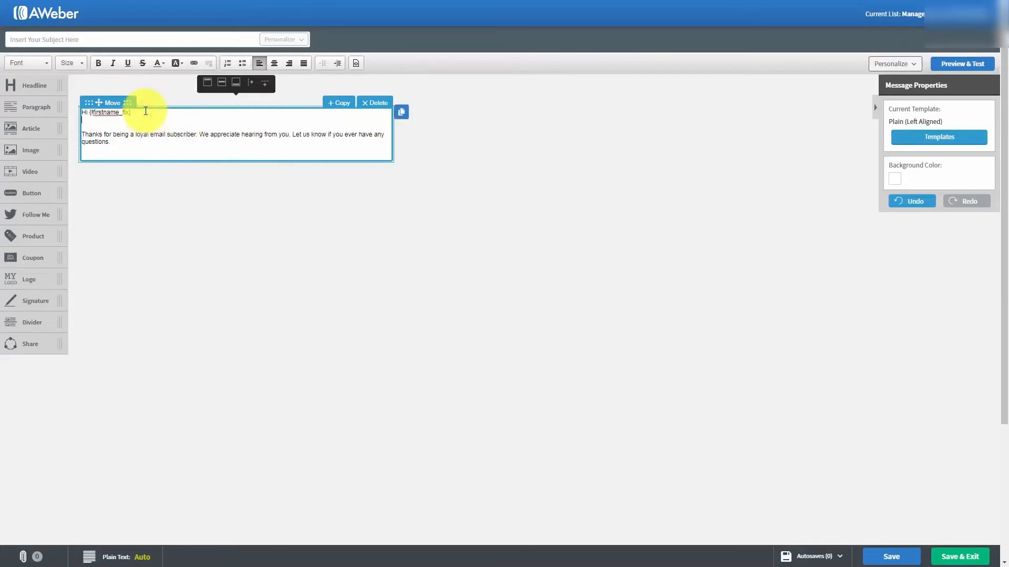
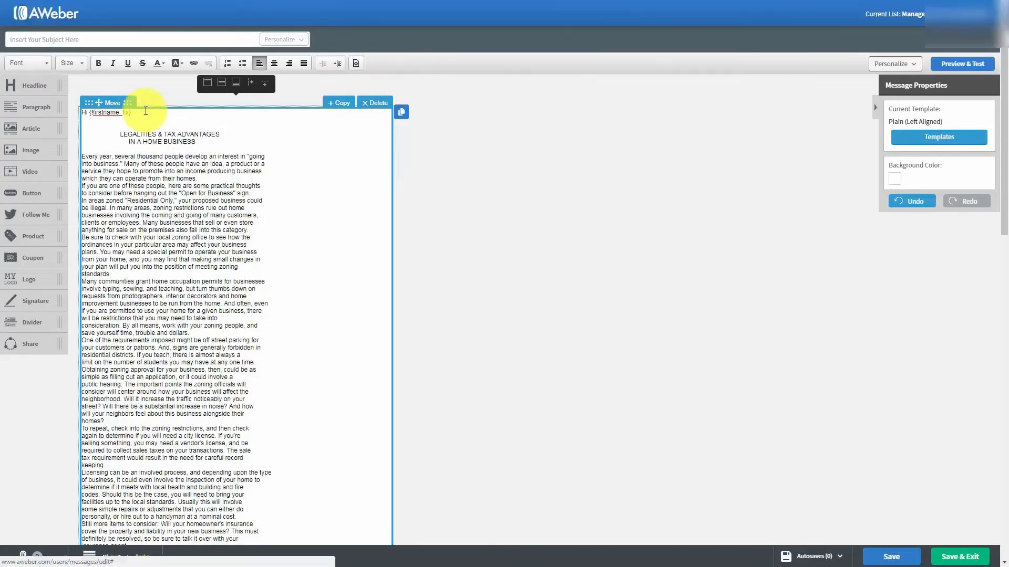
Delete the two-line 'LEGALITIES & TAX ADVANTAGES / IN A HOME BUSINESS' headline below the greeting
scroll(212, 199, down, 1)
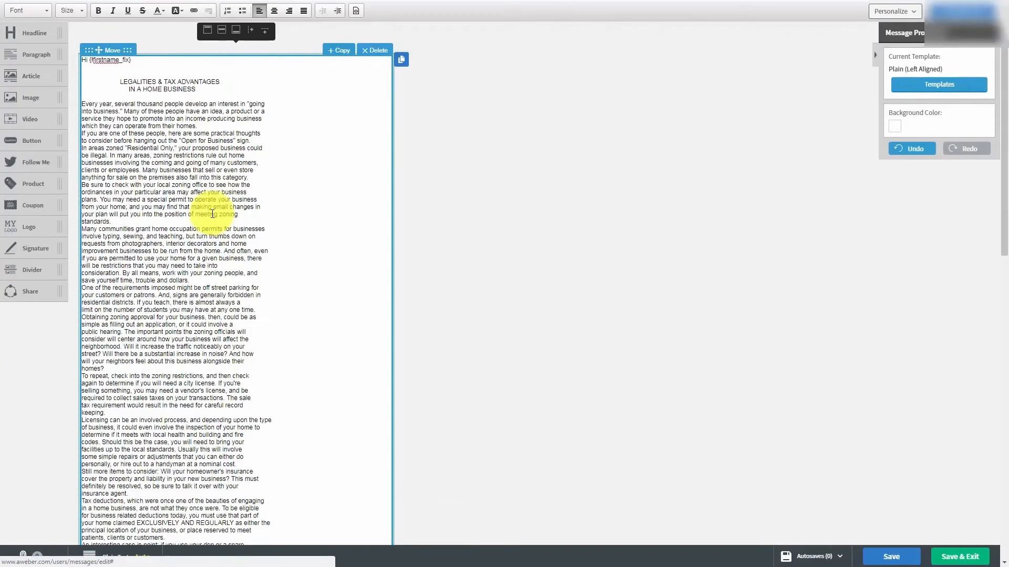
scroll(209, 234, up, 1)
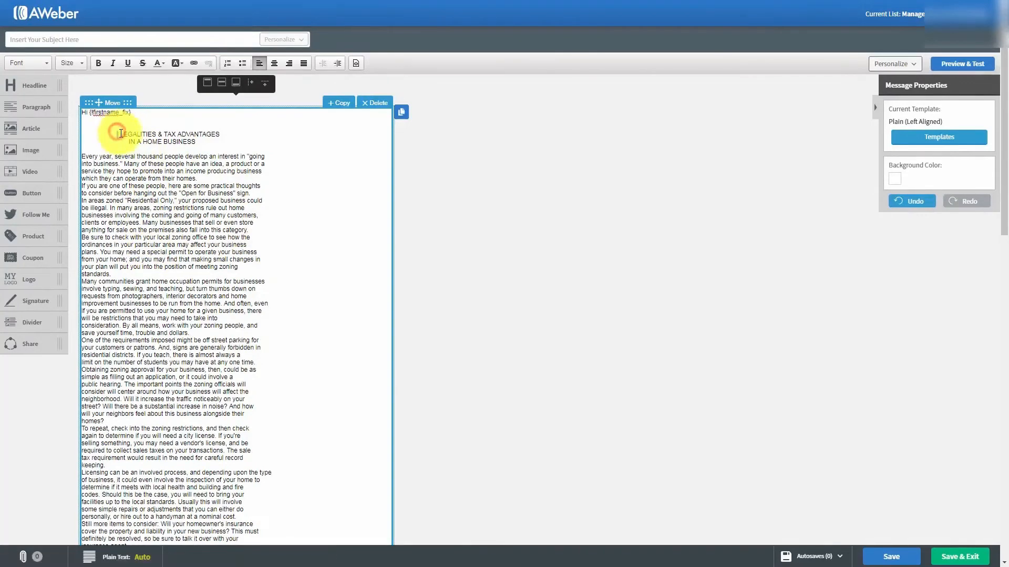
drag(118, 132, 208, 144)
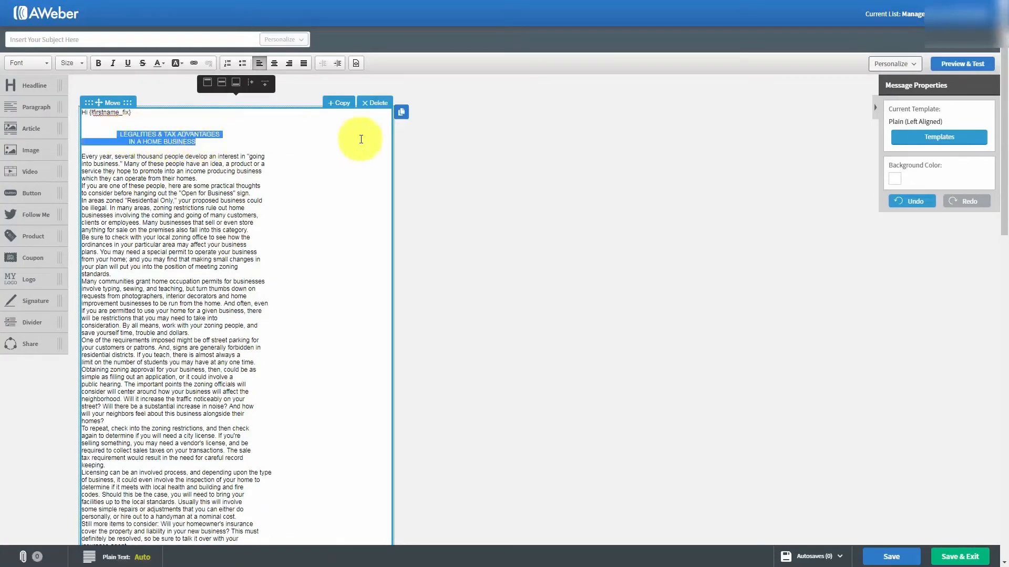
key(Delete)
key(Delete)
key(Delete)
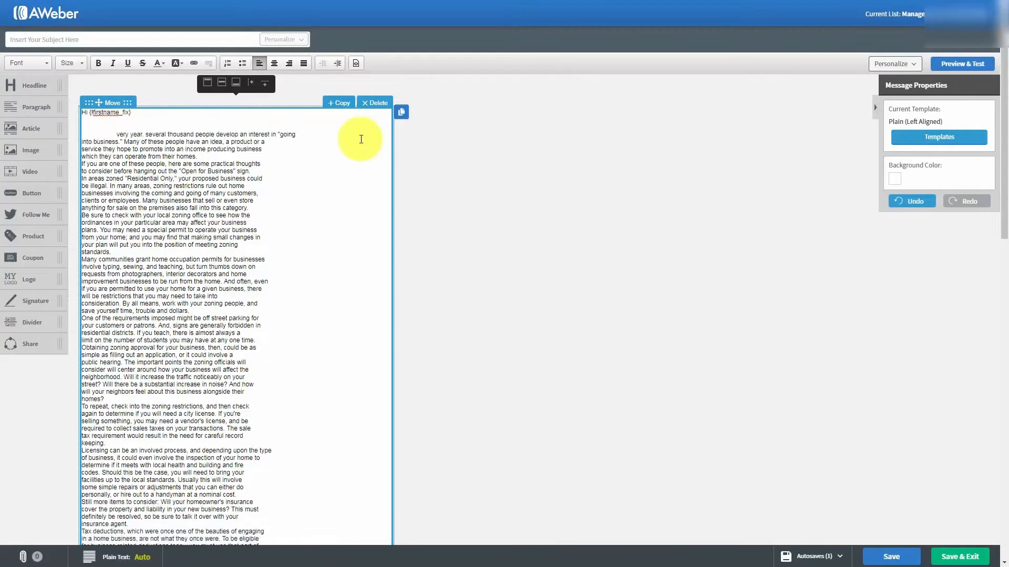
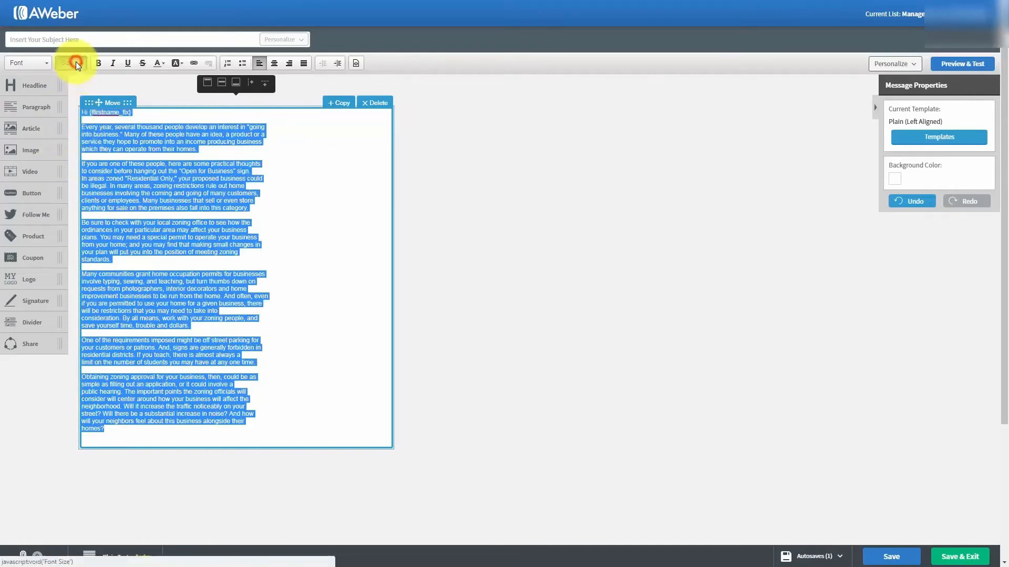
Change the selected email body text to font size 18, then leave the text block
click(76, 62)
scroll(79, 134, down, 3)
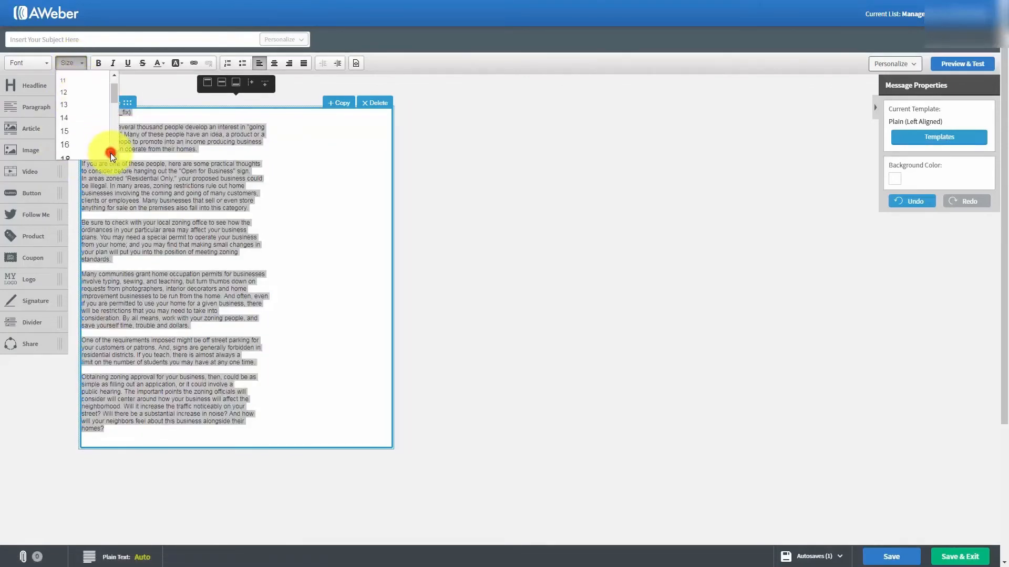
click(65, 117)
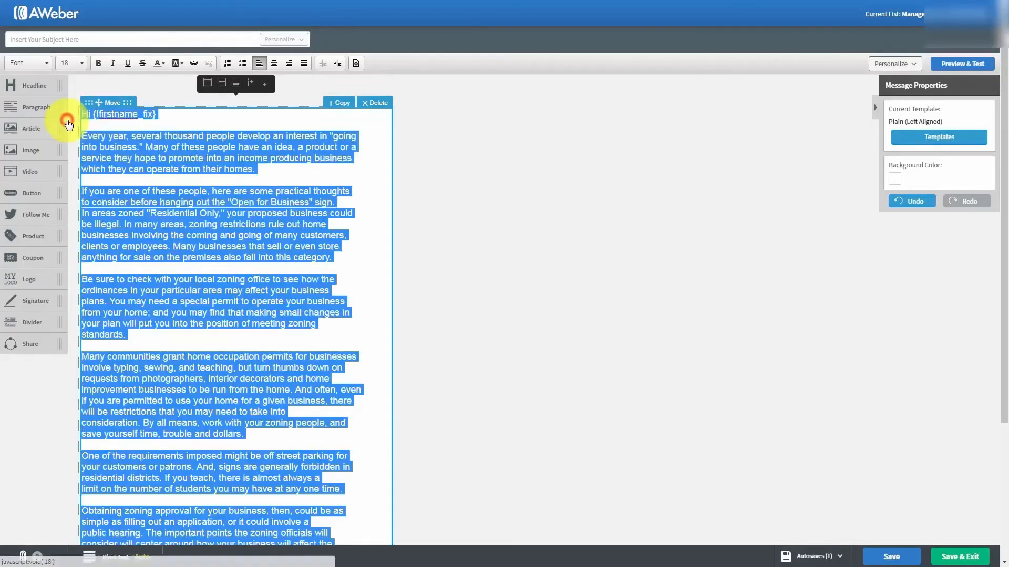
click(198, 226)
scroll(198, 226, down, 2)
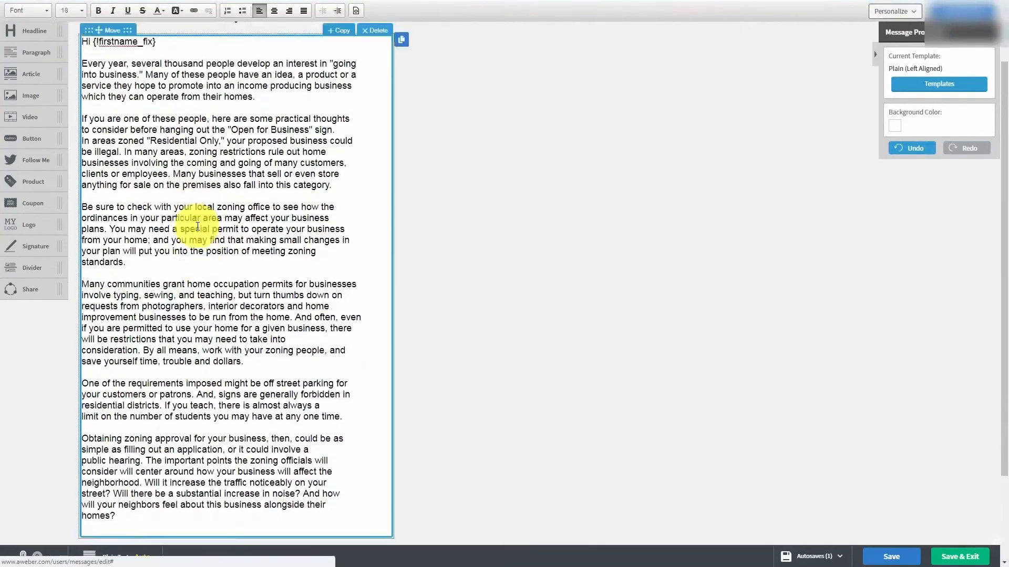
scroll(202, 225, up, 2)
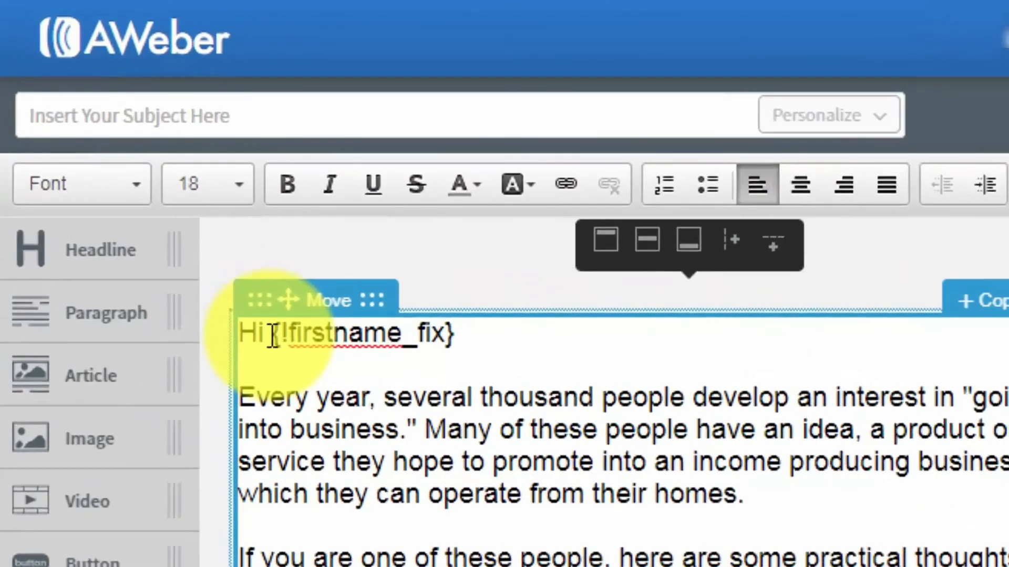
click(273, 336)
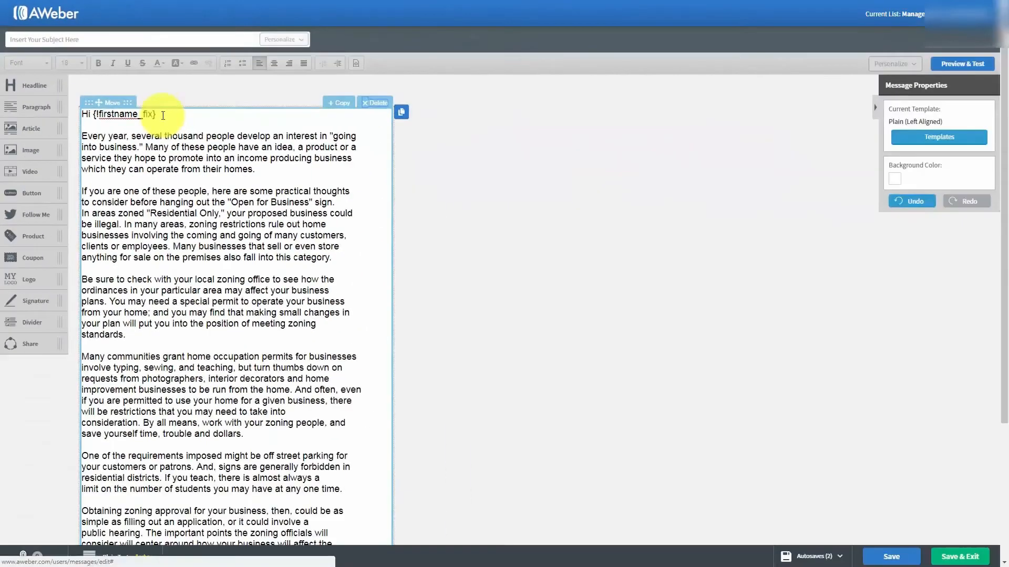
click(163, 114)
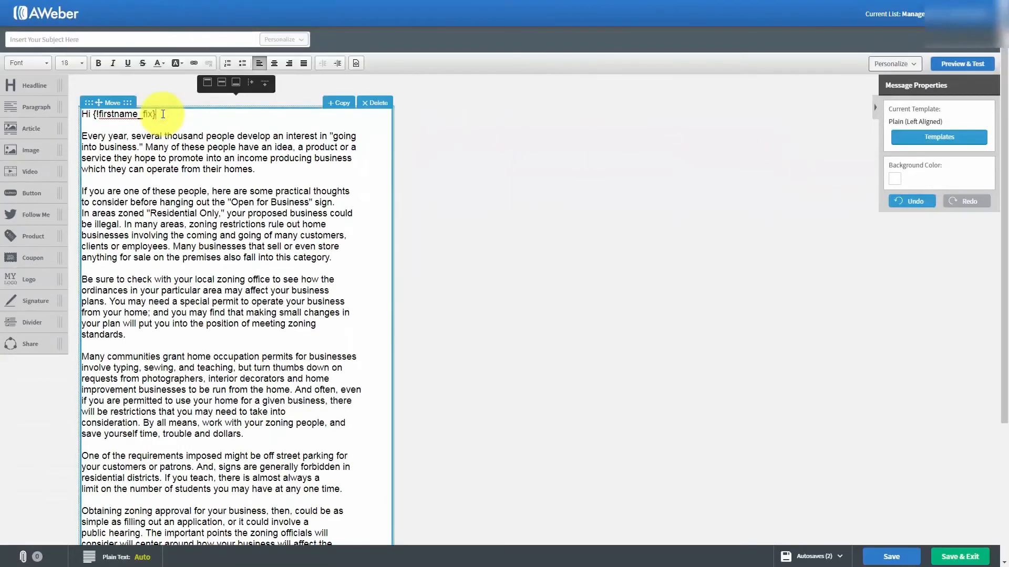
key(Return)
key(Return)
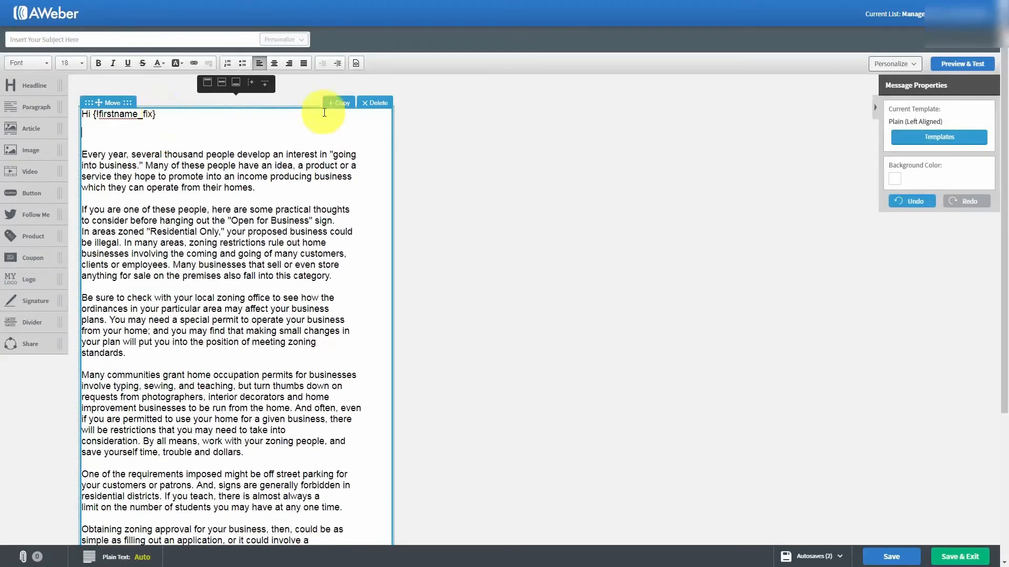
click(918, 67)
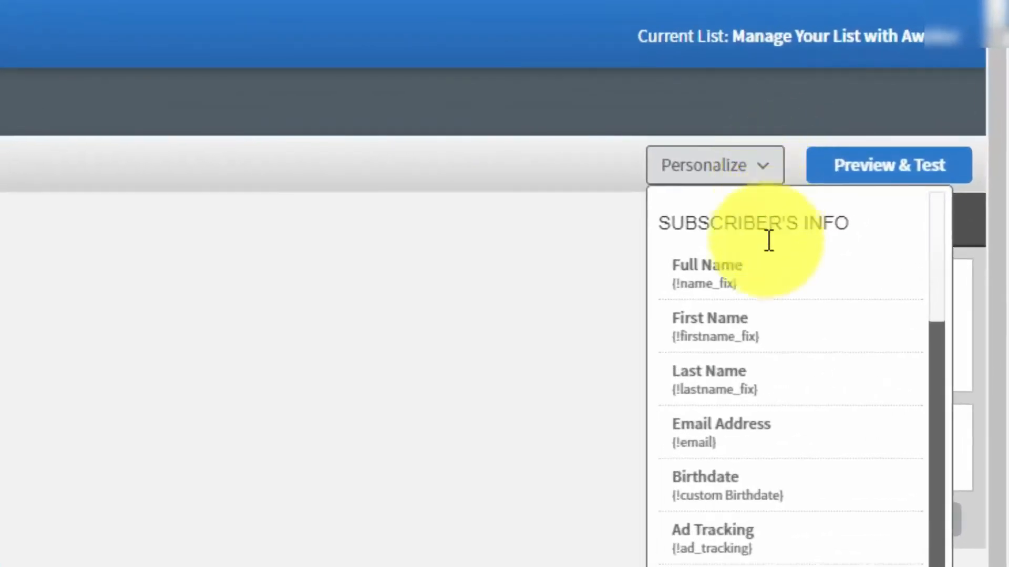
scroll(759, 320, down, 1)
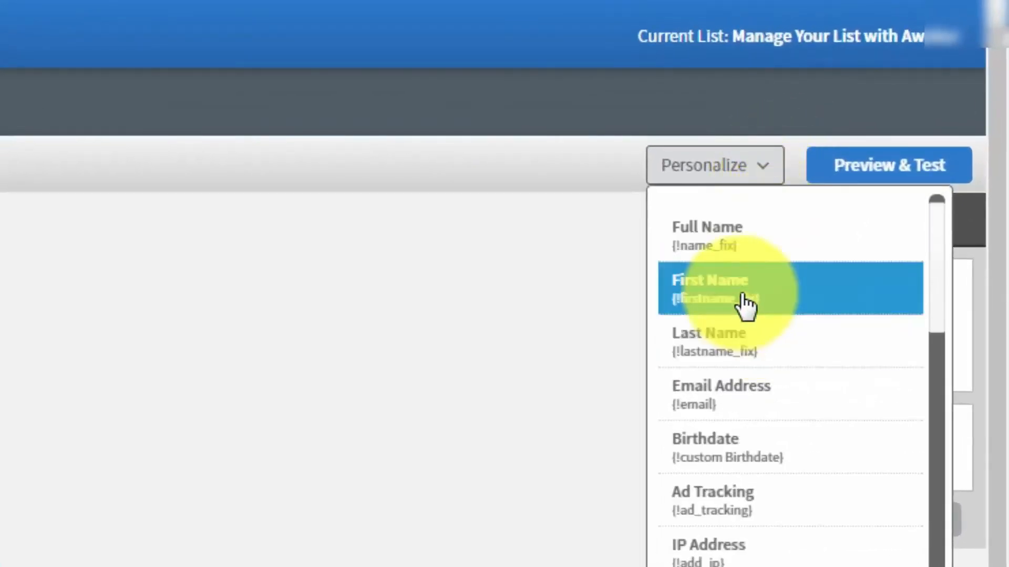
click(741, 239)
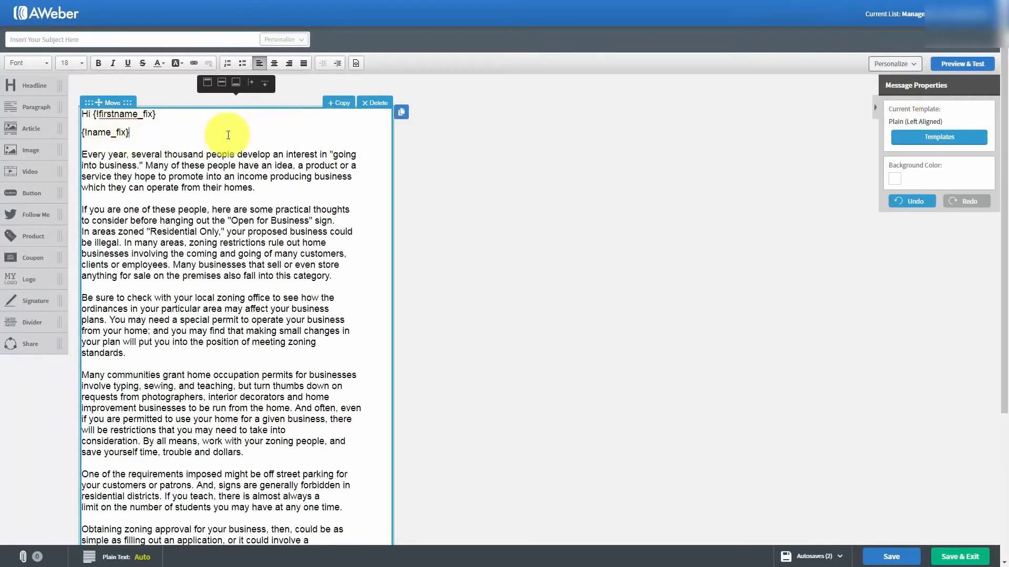
key(Return)
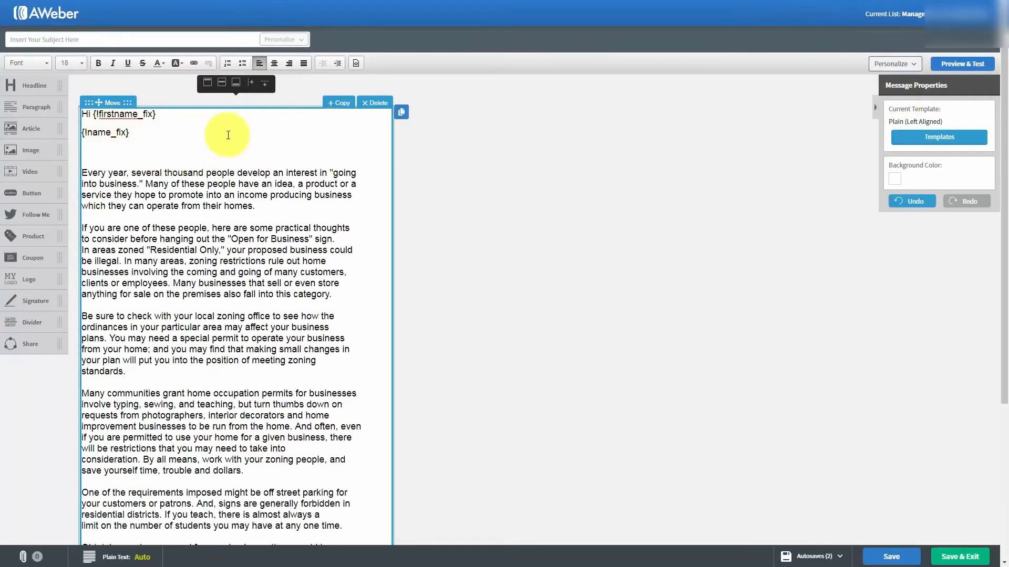
click(913, 65)
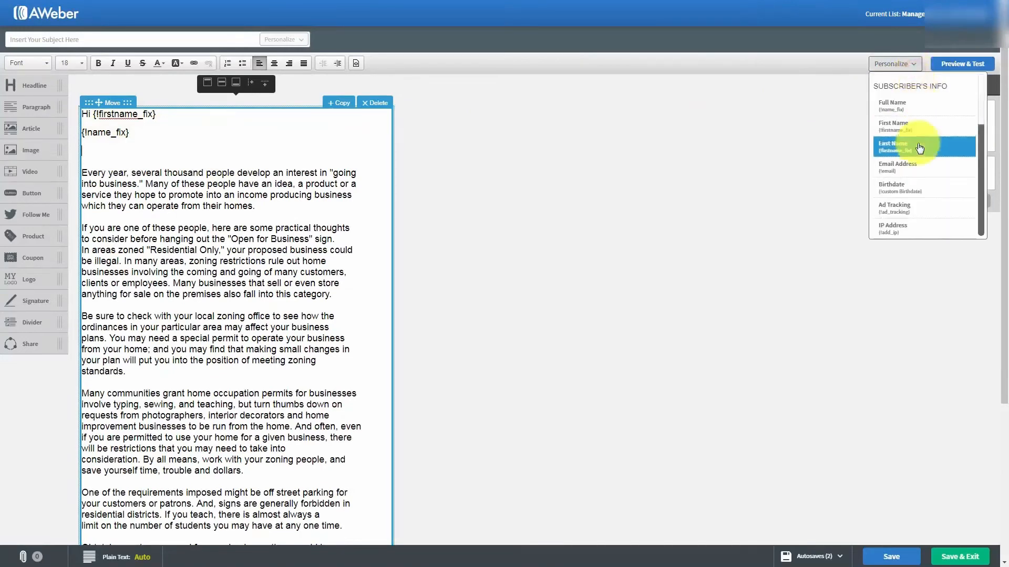
click(917, 145)
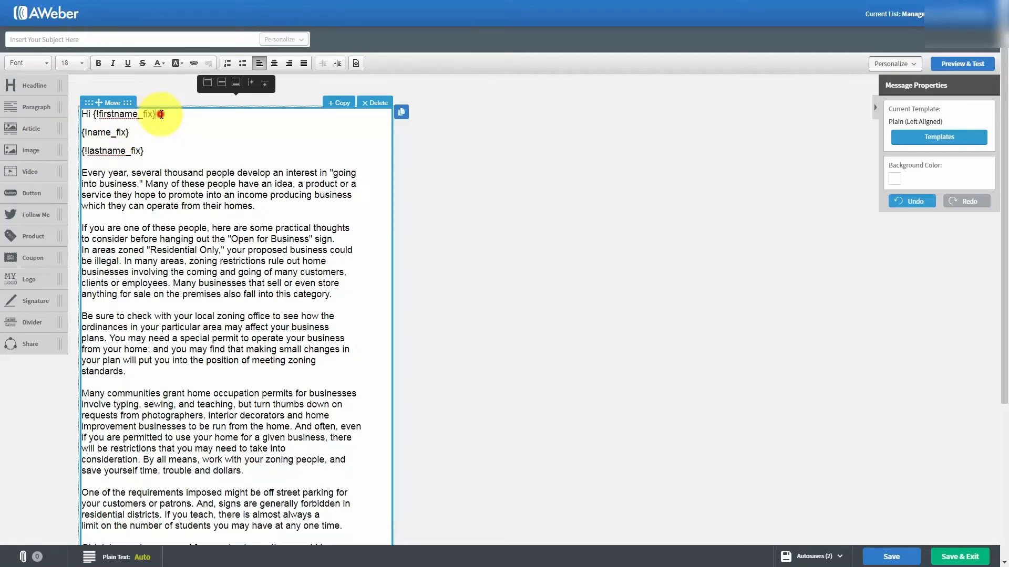
drag(162, 115, 158, 152)
key(Delete)
key(Delete)
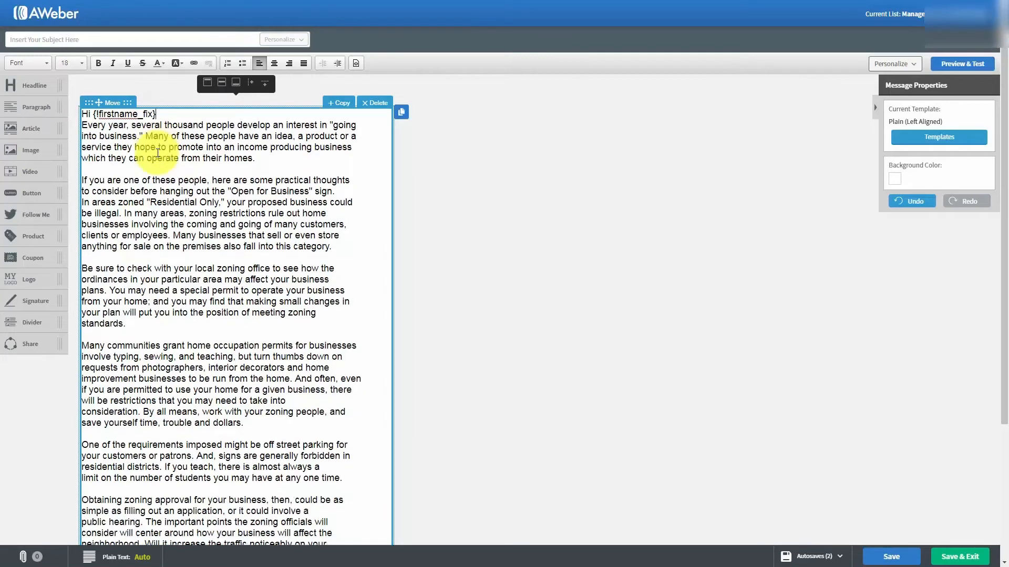
key(Return)
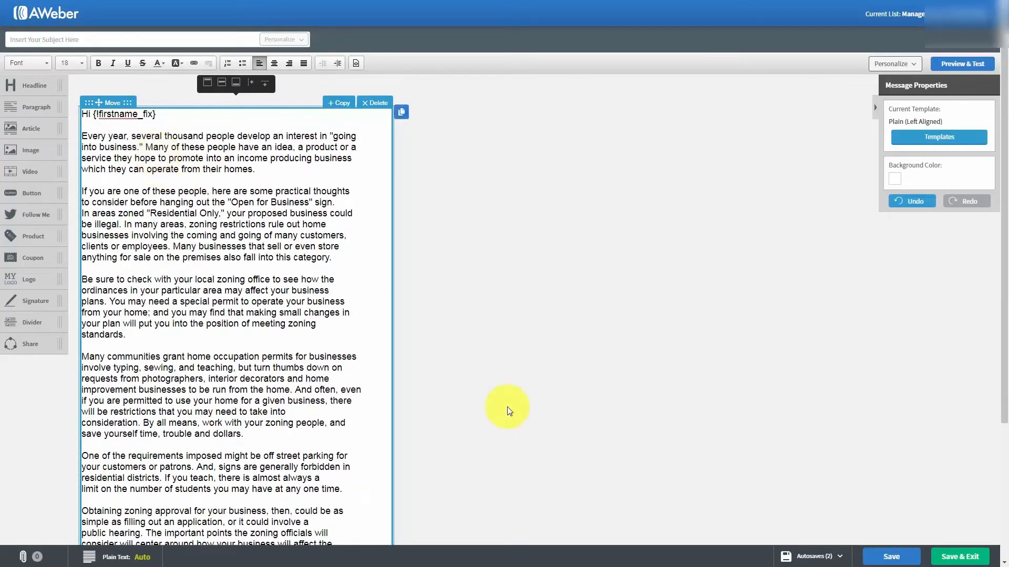
Enter 'Tax Advantages For Us' in the email's subject field
click(821, 550)
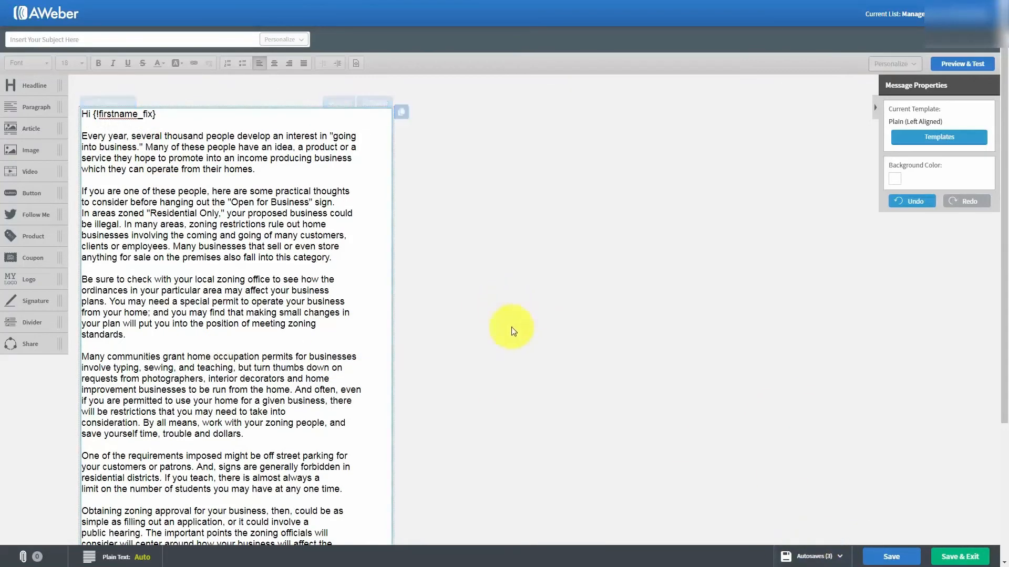
click(63, 37)
text(Tax Advantages For Us)
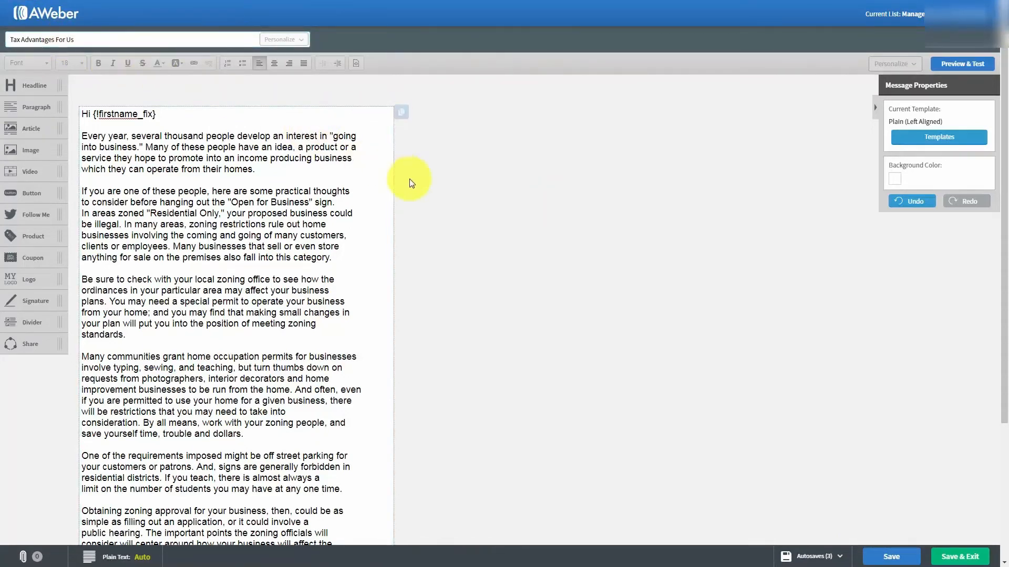
scroll(405, 182, down, 2)
scroll(412, 184, down, 2)
scroll(413, 184, up, 5)
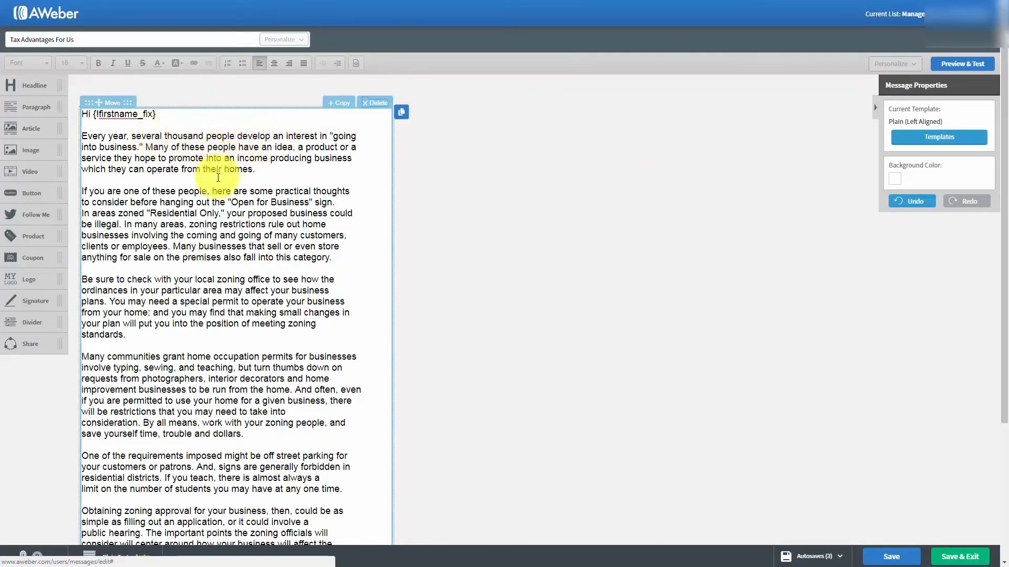
click(894, 181)
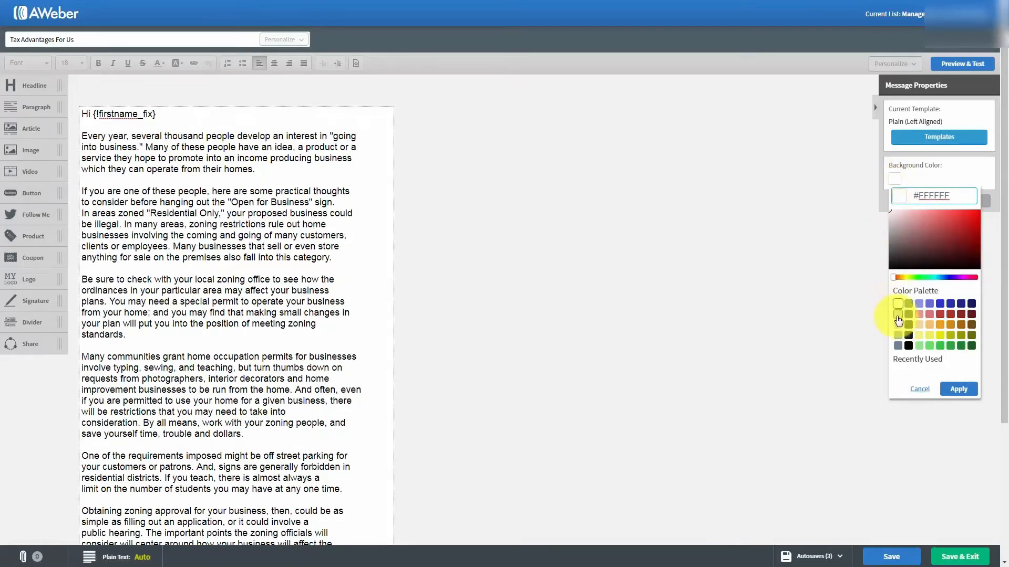
click(898, 314)
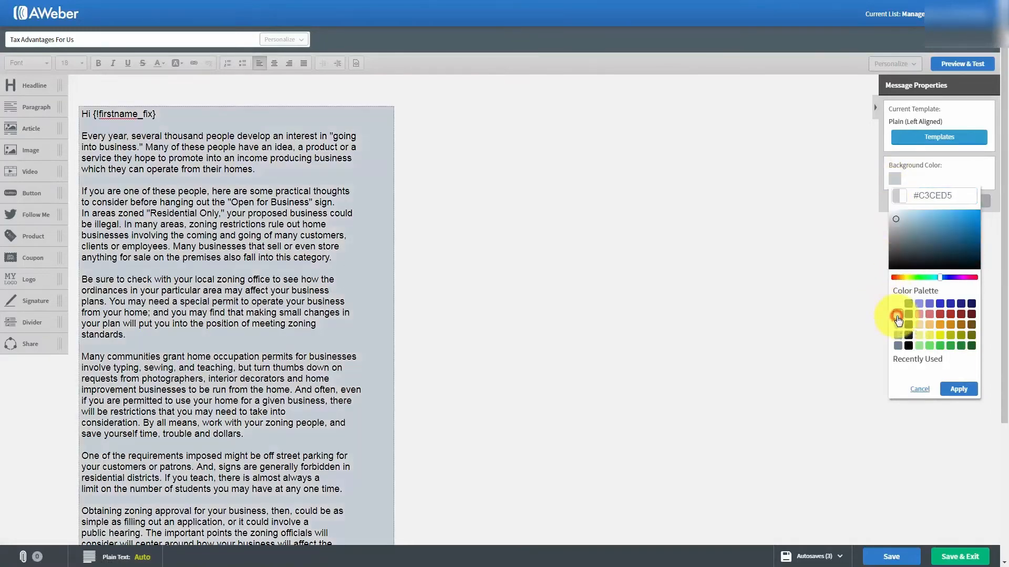
click(957, 389)
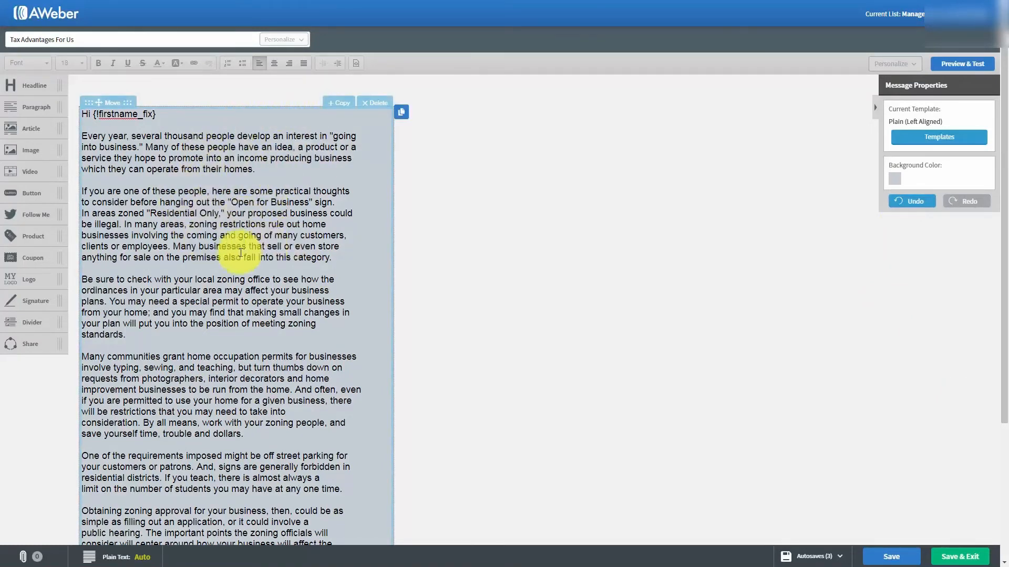
click(893, 184)
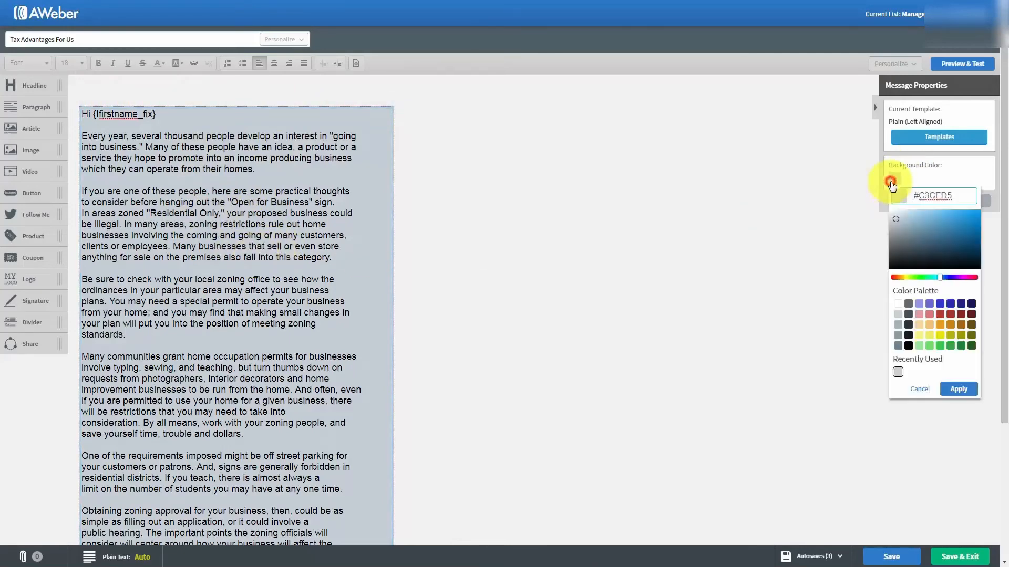
click(898, 303)
click(958, 389)
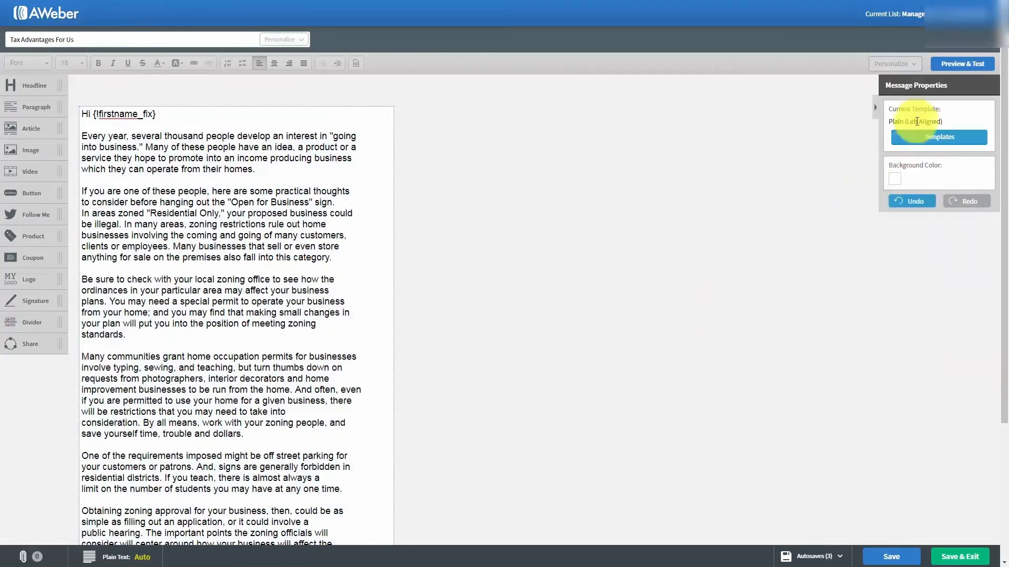
click(951, 65)
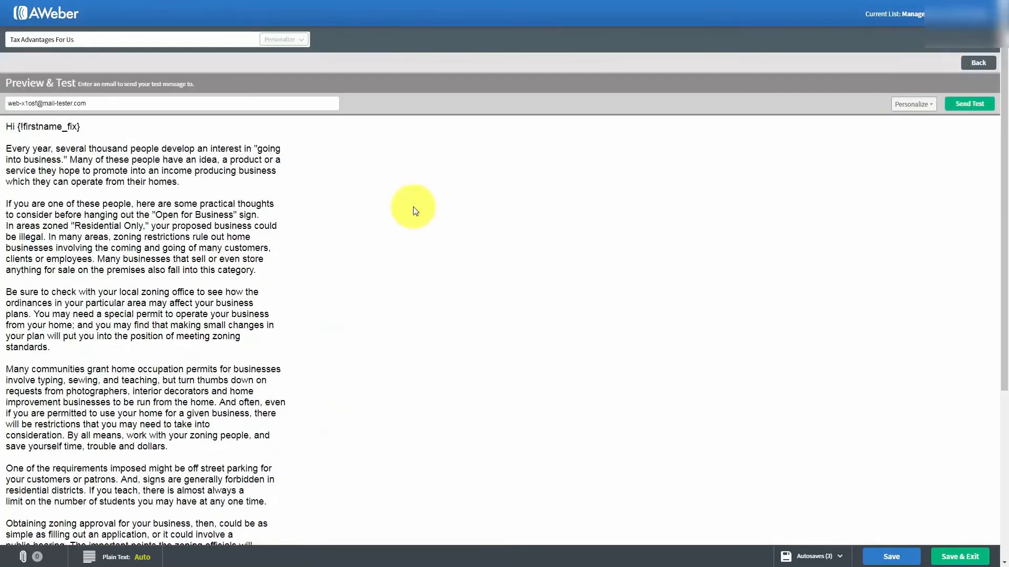
scroll(406, 213, down, 4)
scroll(406, 213, up, 4)
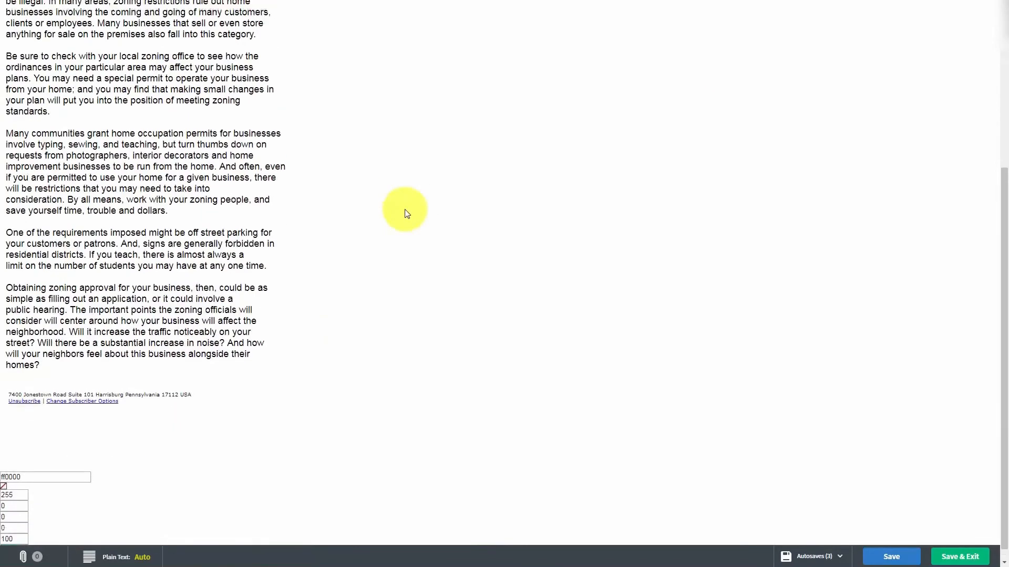
scroll(406, 213, down, 4)
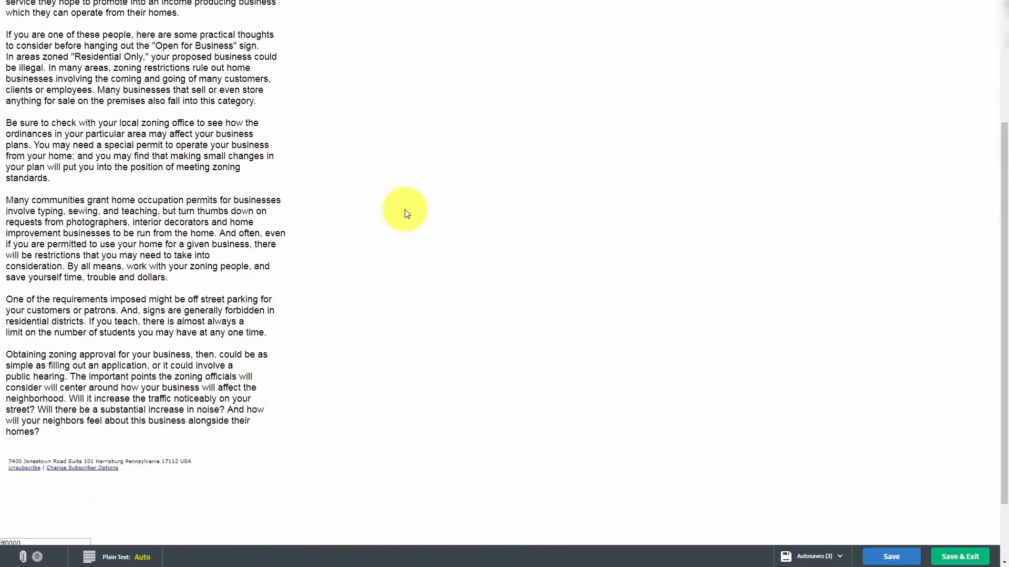
scroll(404, 209, up, 4)
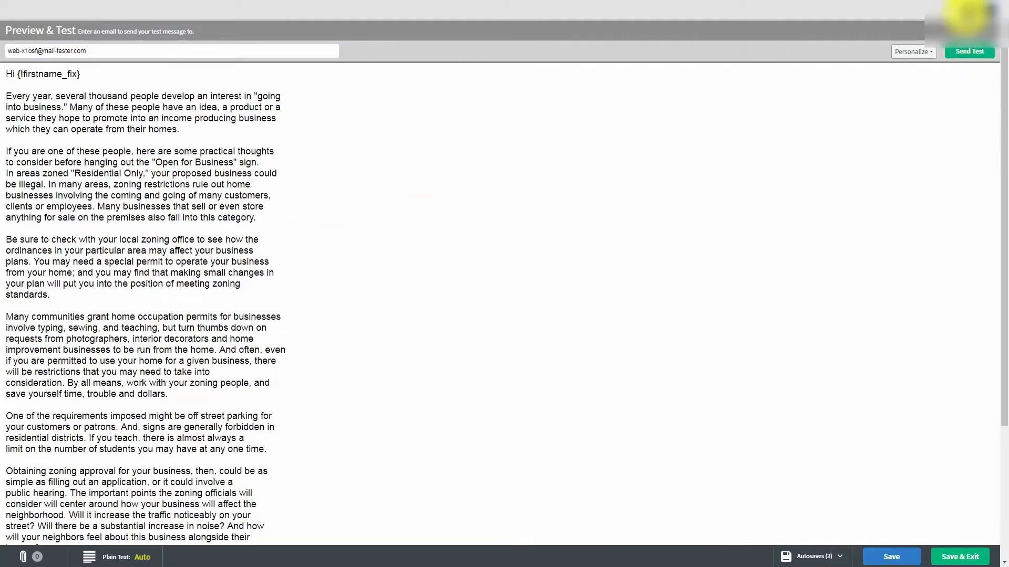
click(968, 10)
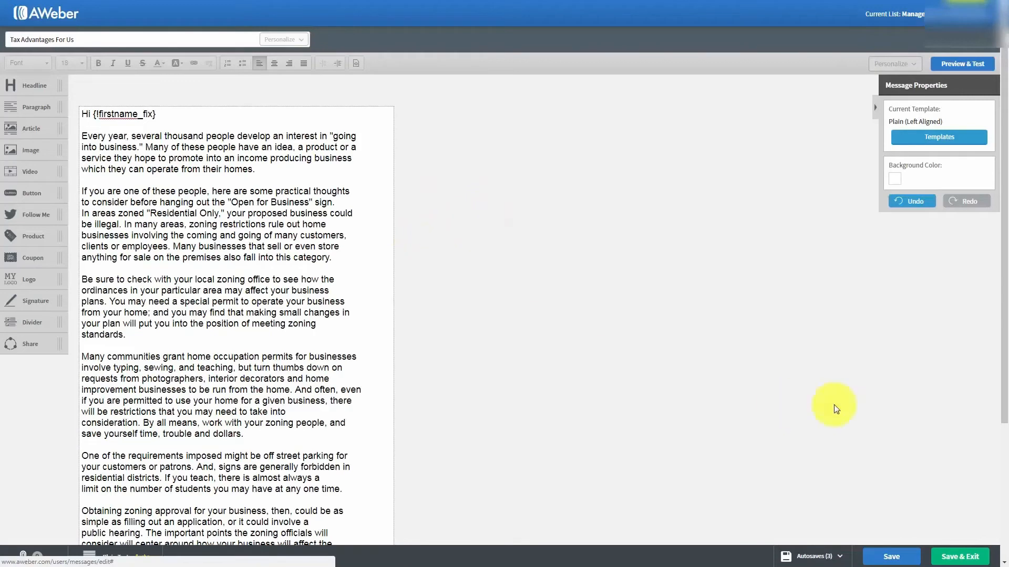
Save the message, then return to editing the body text
click(885, 557)
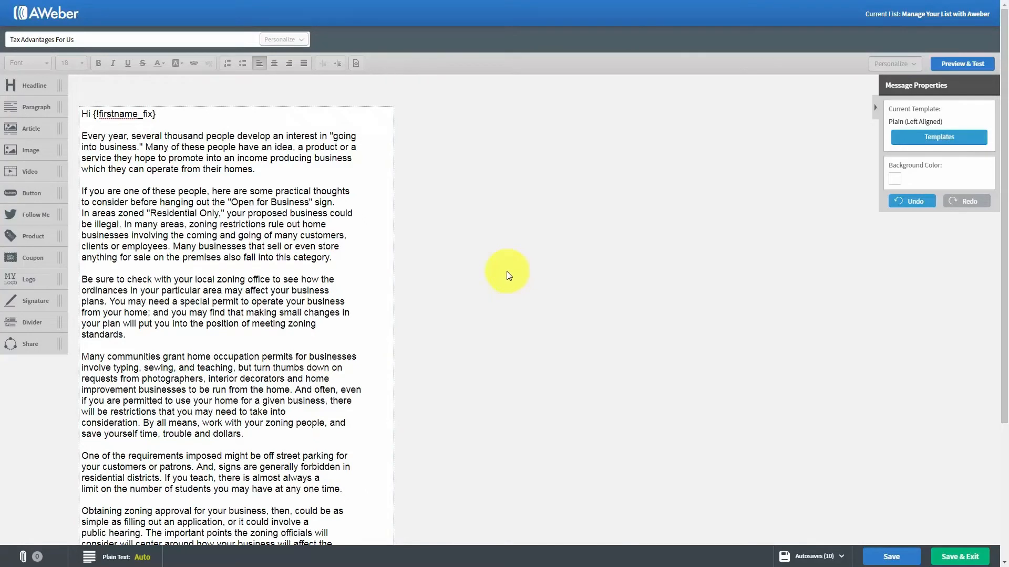
click(84, 135)
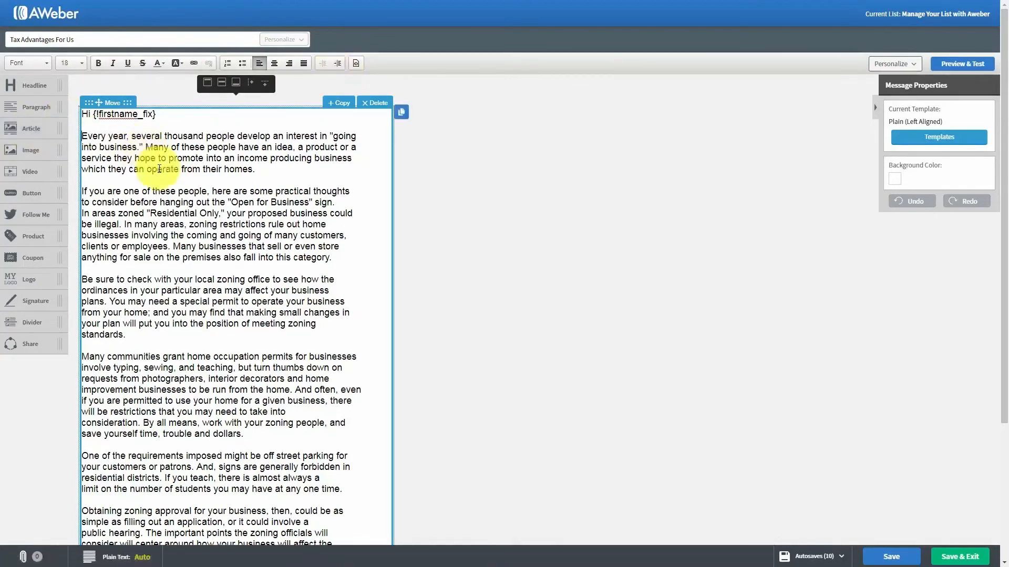
On 'Many of these people', try bold, italic, underline and strikethrough, then pick red #B93936
drag(146, 148, 235, 147)
click(96, 62)
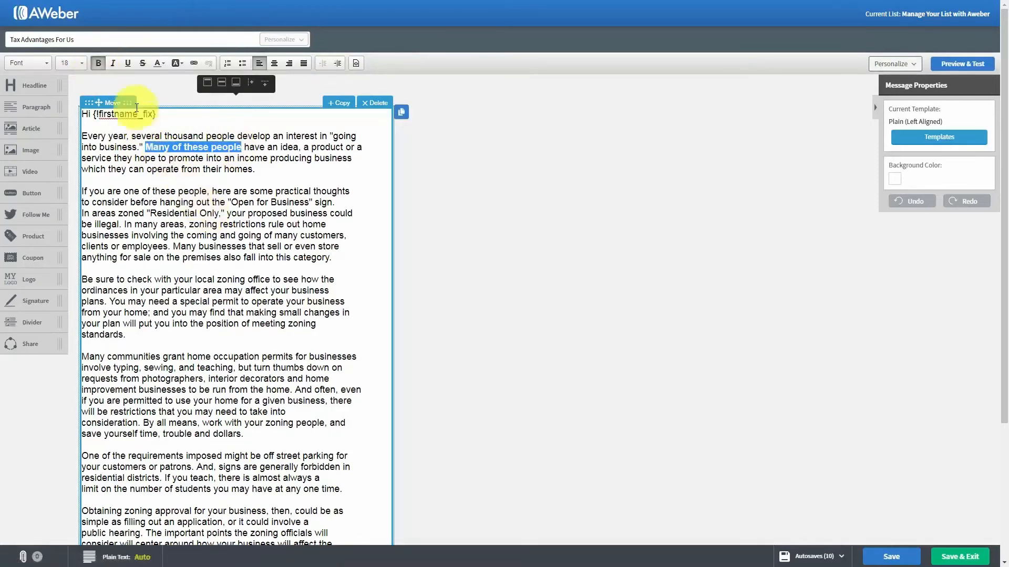
click(96, 62)
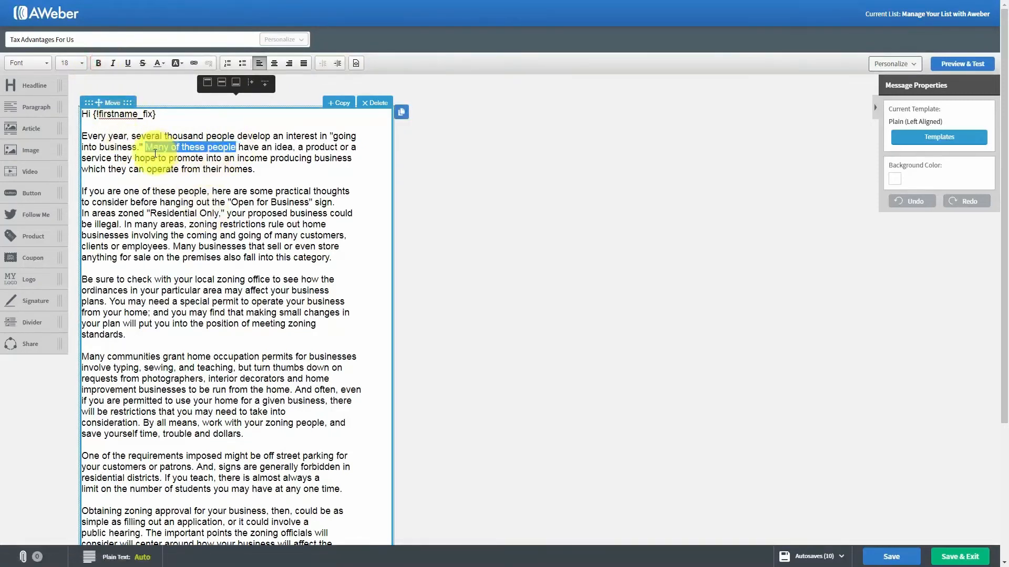
click(113, 63)
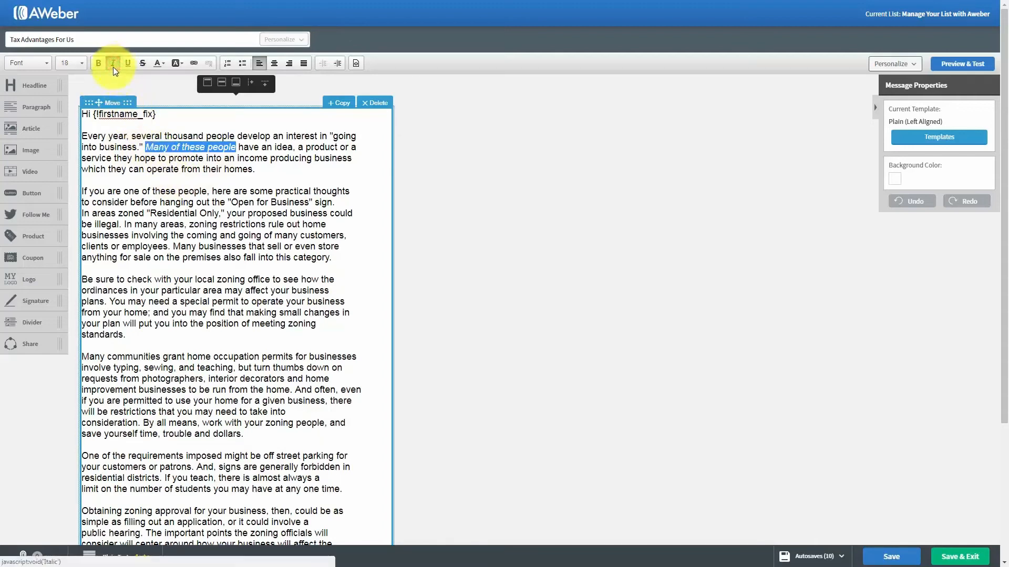
click(112, 65)
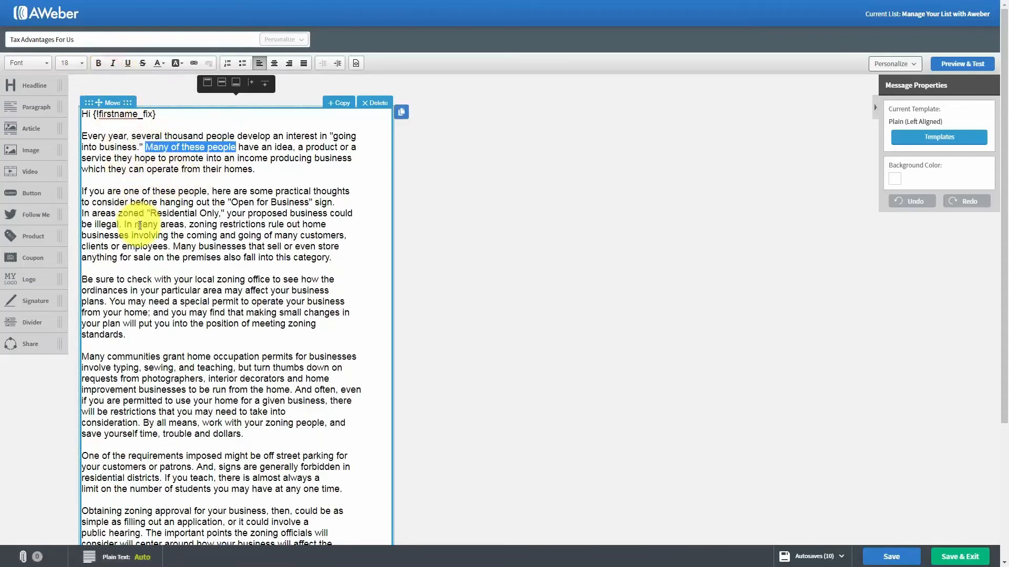
click(127, 64)
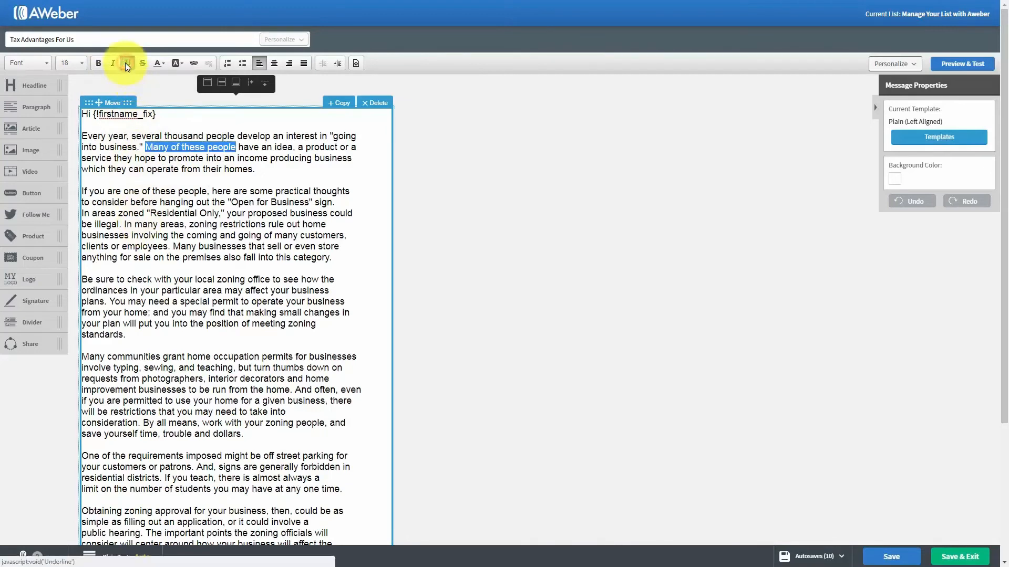
click(125, 62)
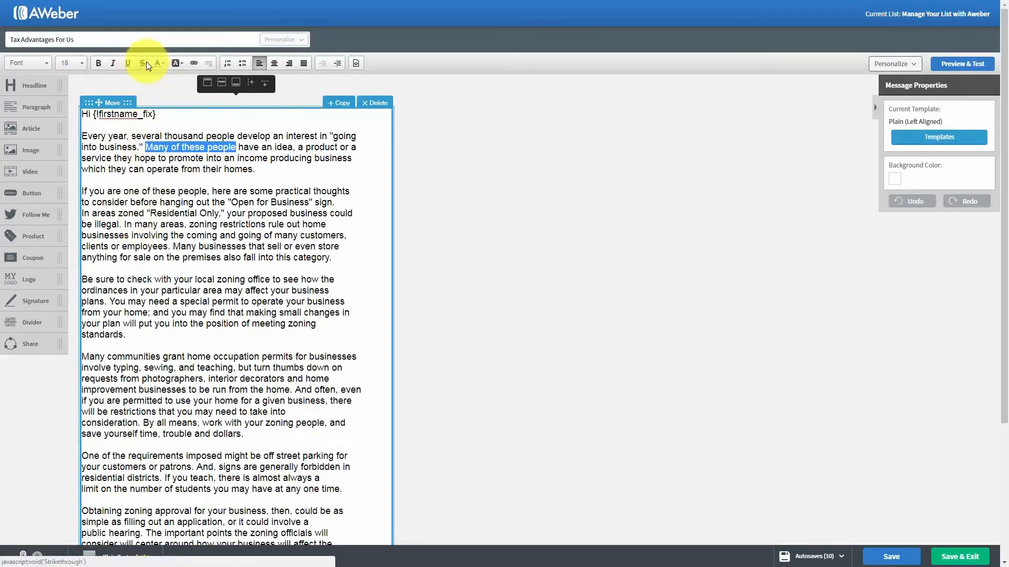
click(144, 62)
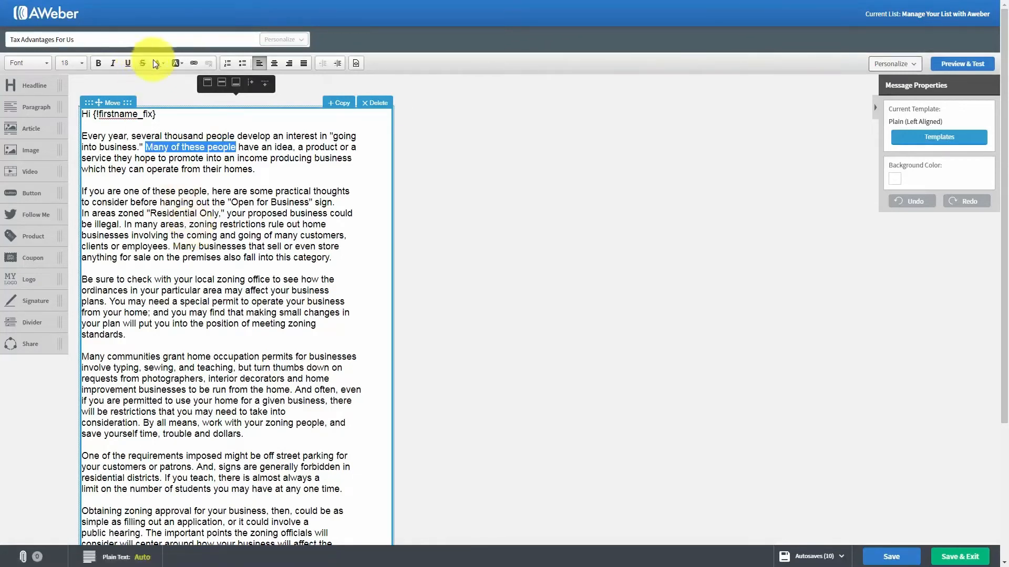
click(162, 63)
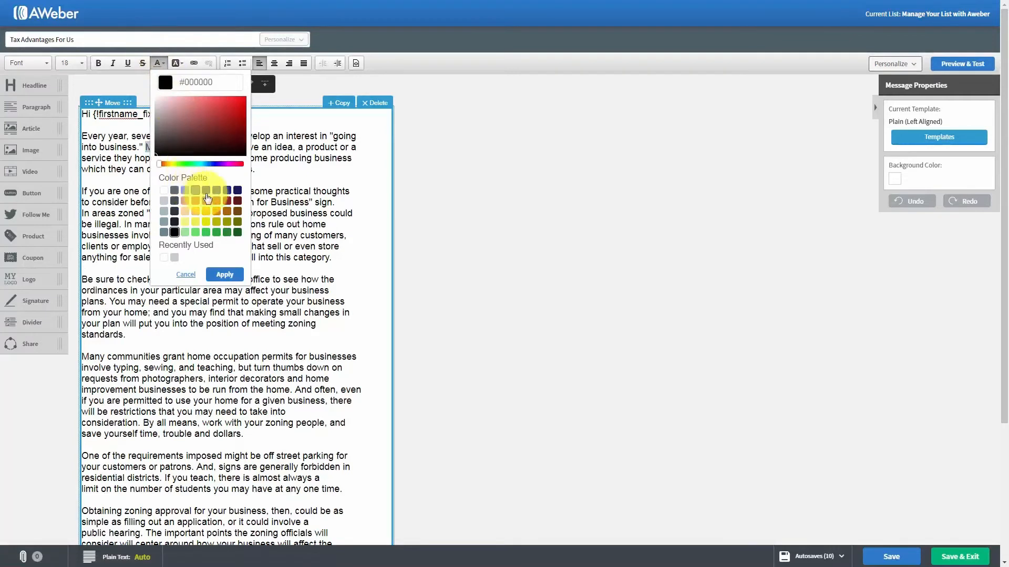
Turn 'Many of these people' red, revert it to black, and add a comma after 'Residential Only'
click(221, 277)
click(237, 212)
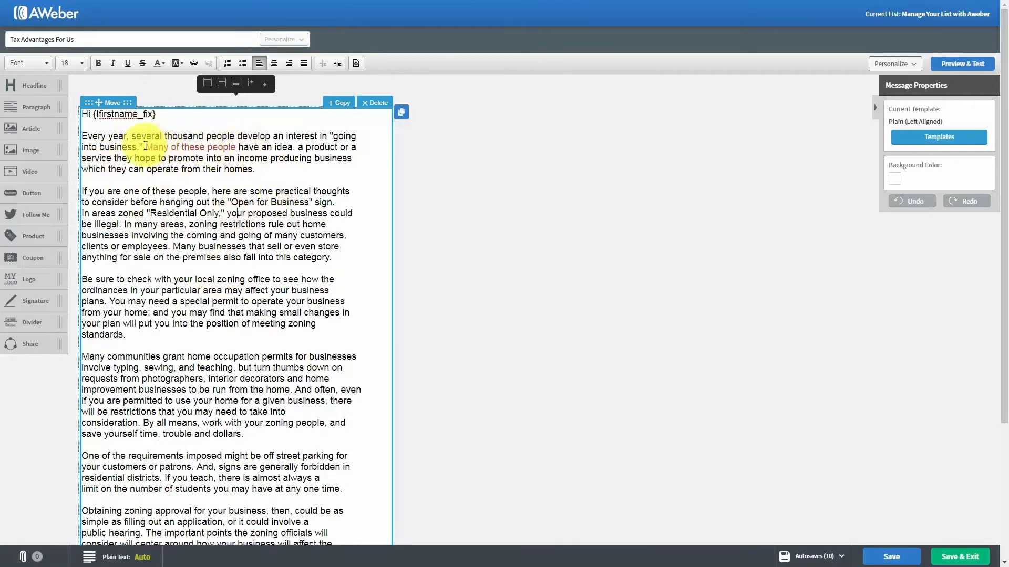
drag(146, 147, 237, 149)
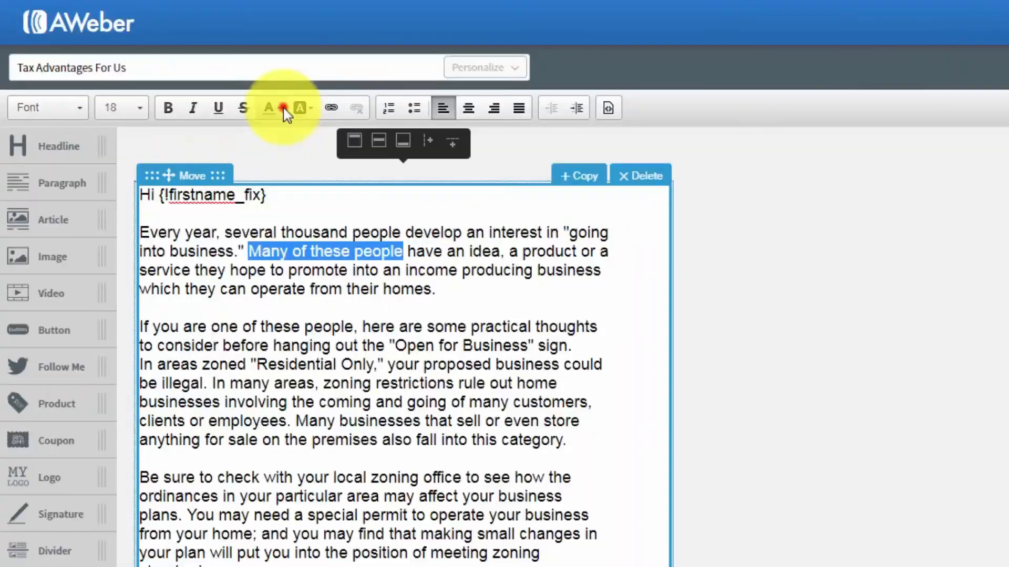
click(163, 63)
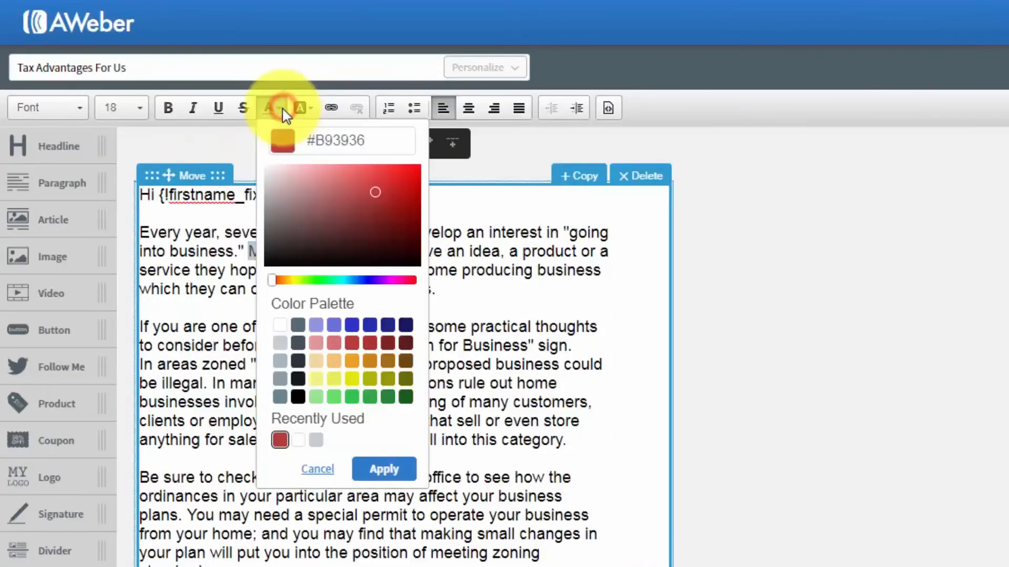
click(298, 397)
click(382, 469)
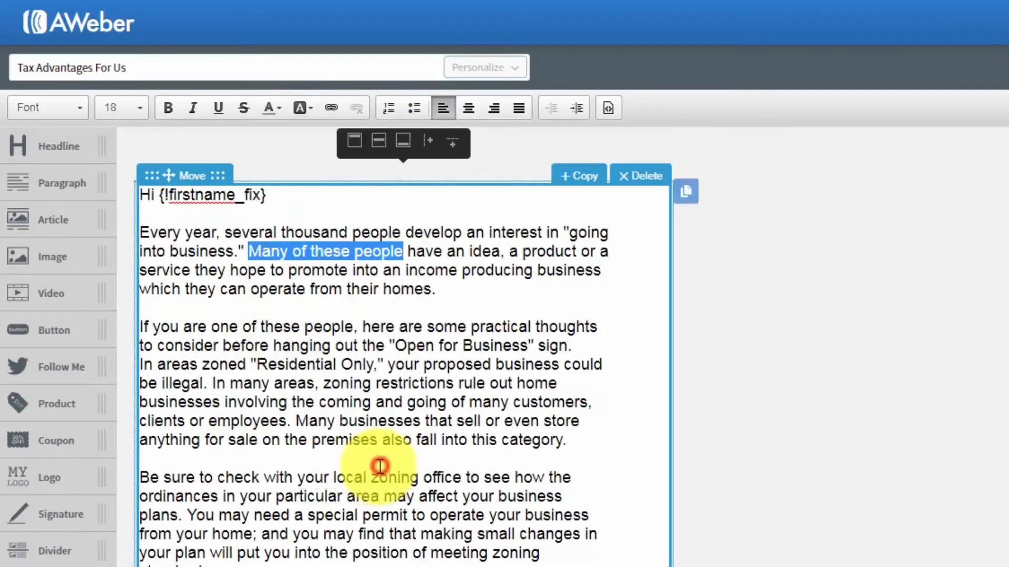
click(377, 364)
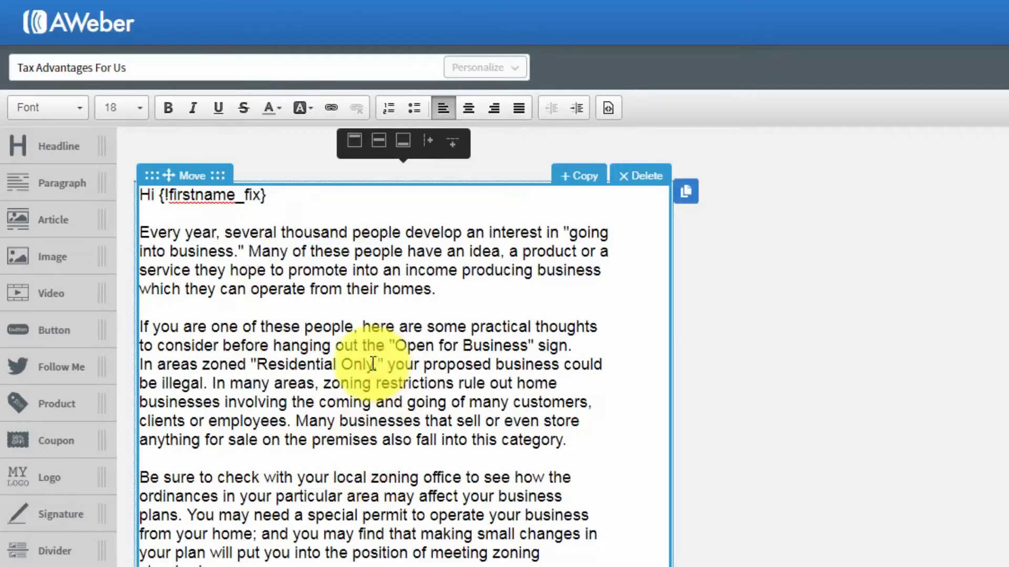
text(,)
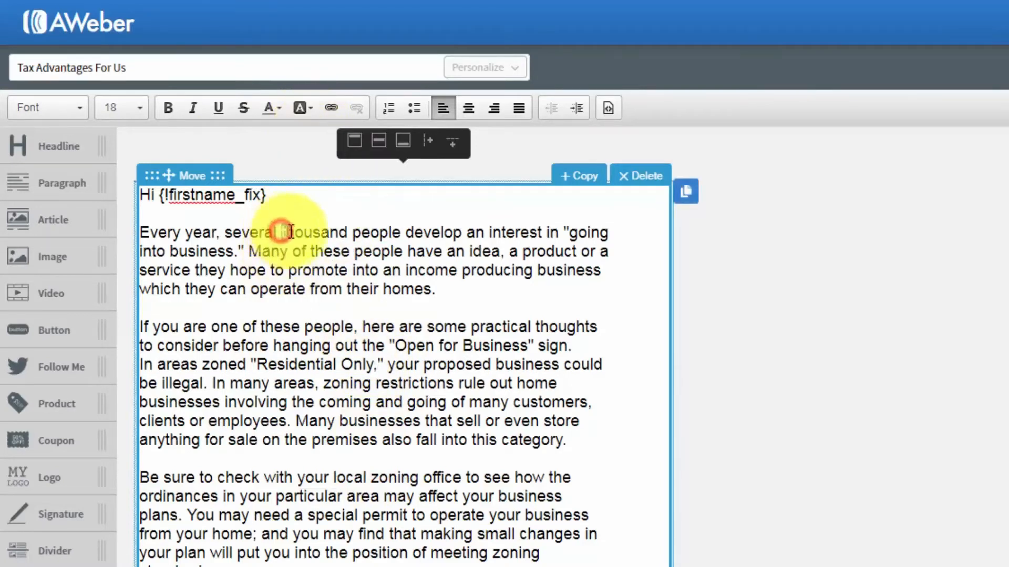
drag(282, 232, 461, 229)
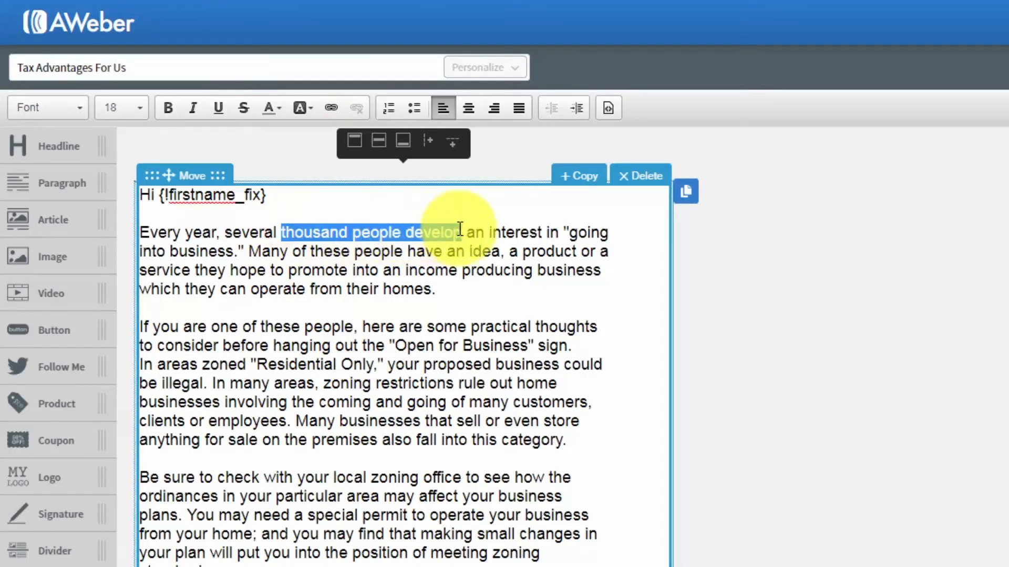
click(311, 108)
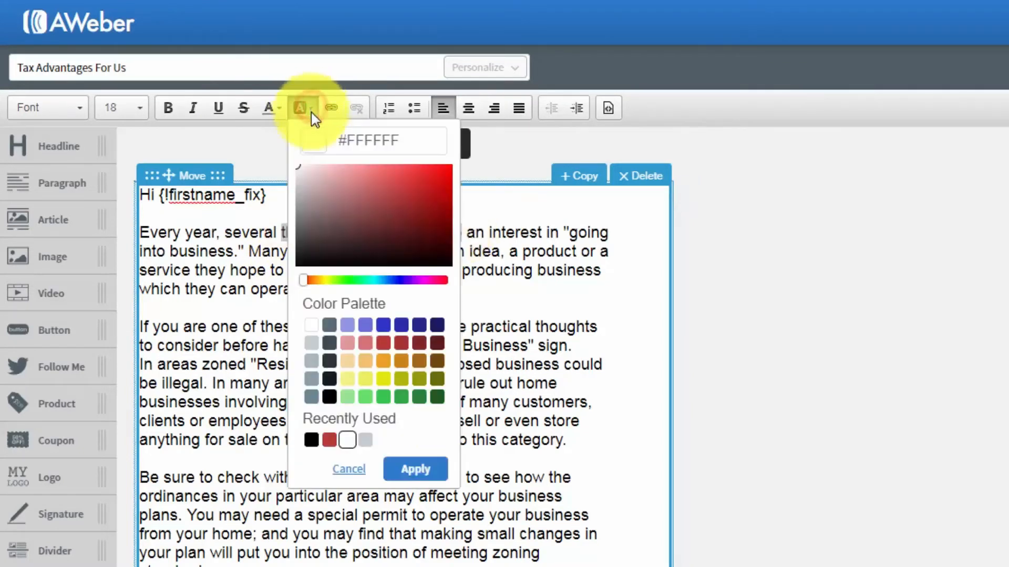
click(347, 379)
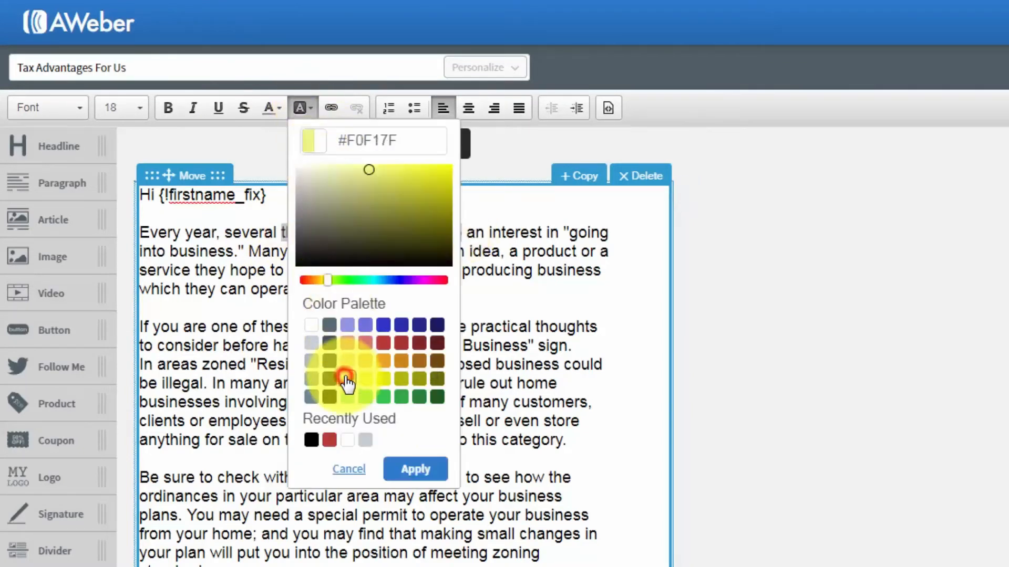
click(414, 470)
click(429, 364)
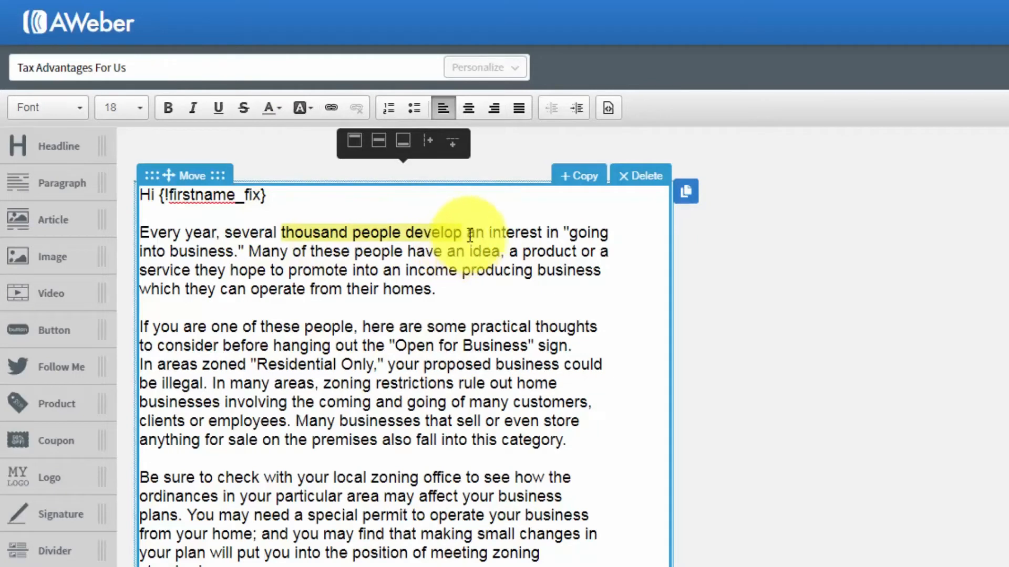
drag(465, 232, 284, 232)
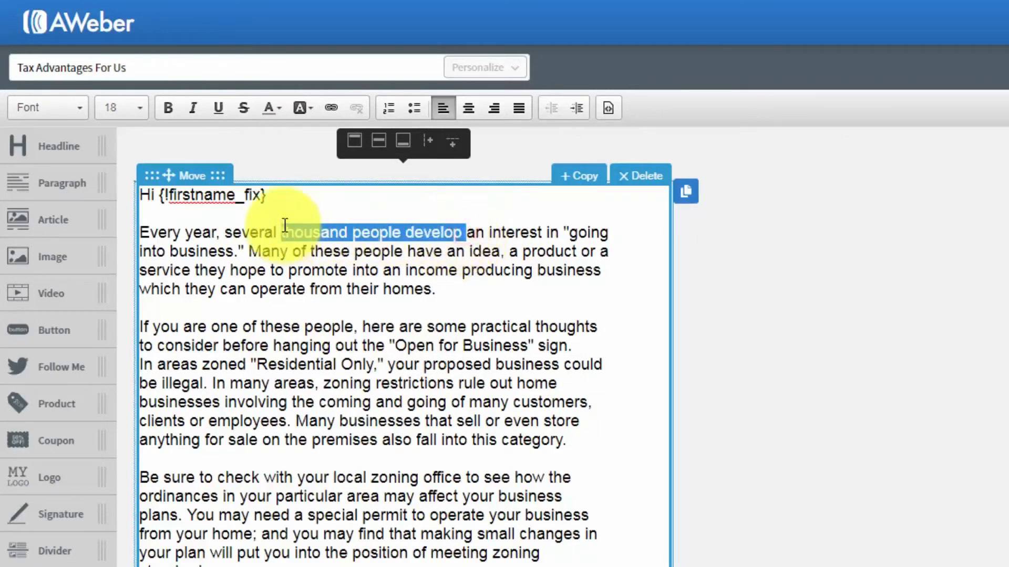
click(311, 108)
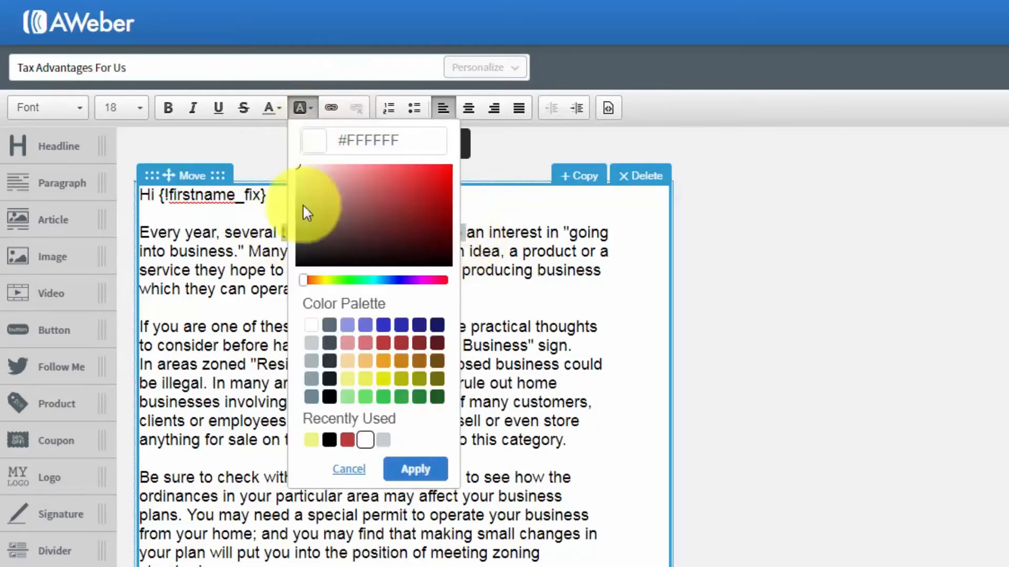
click(415, 469)
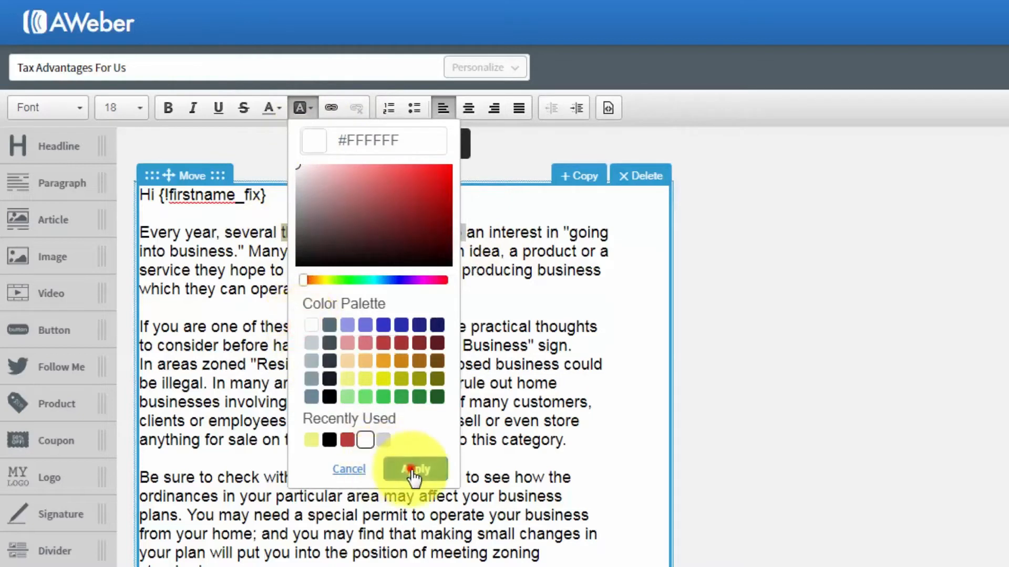
click(423, 388)
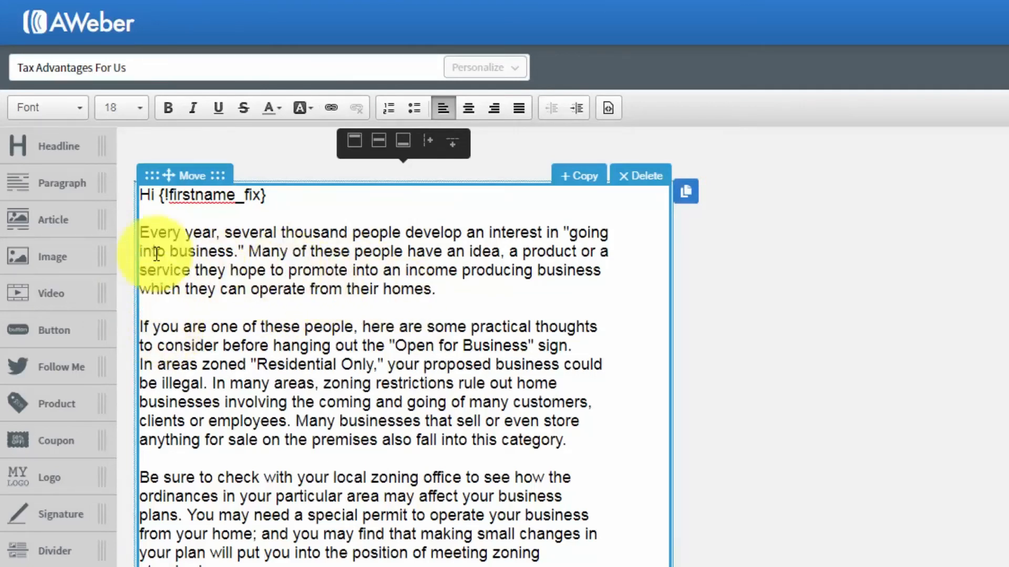
Remove the accidental numbered list and delete the opening paragraph
drag(144, 233, 334, 272)
drag(334, 273, 436, 294)
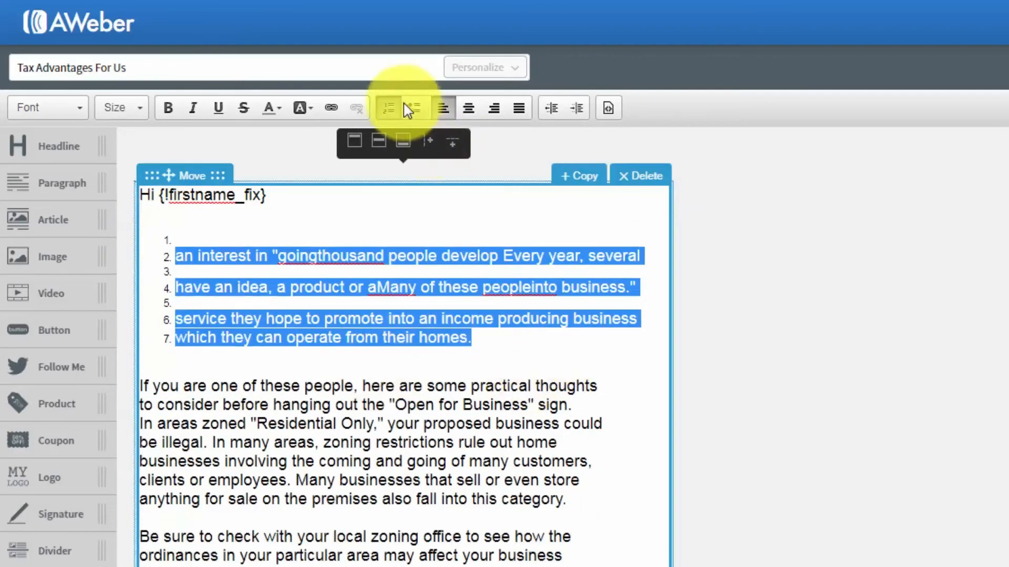
click(387, 108)
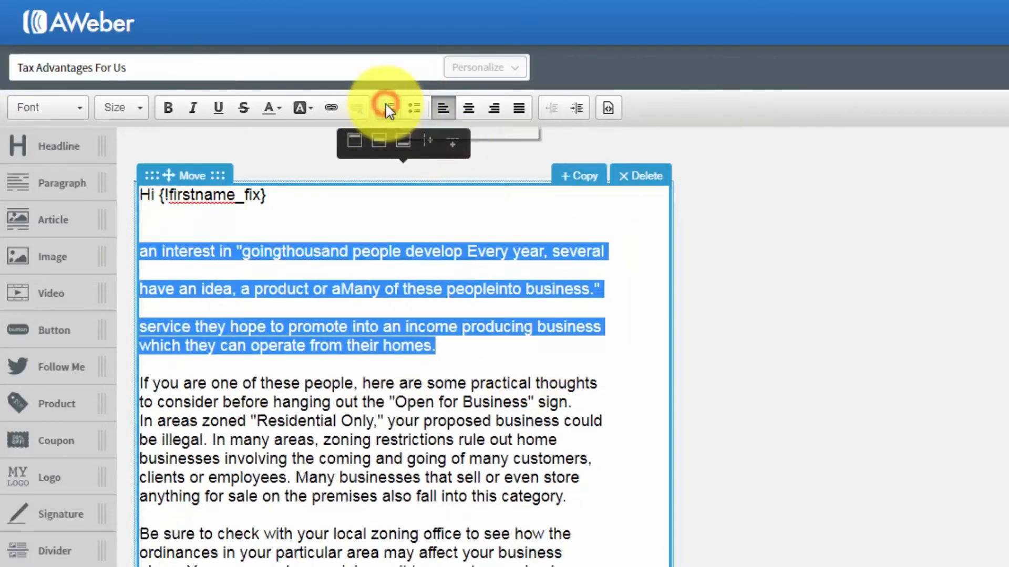
click(363, 327)
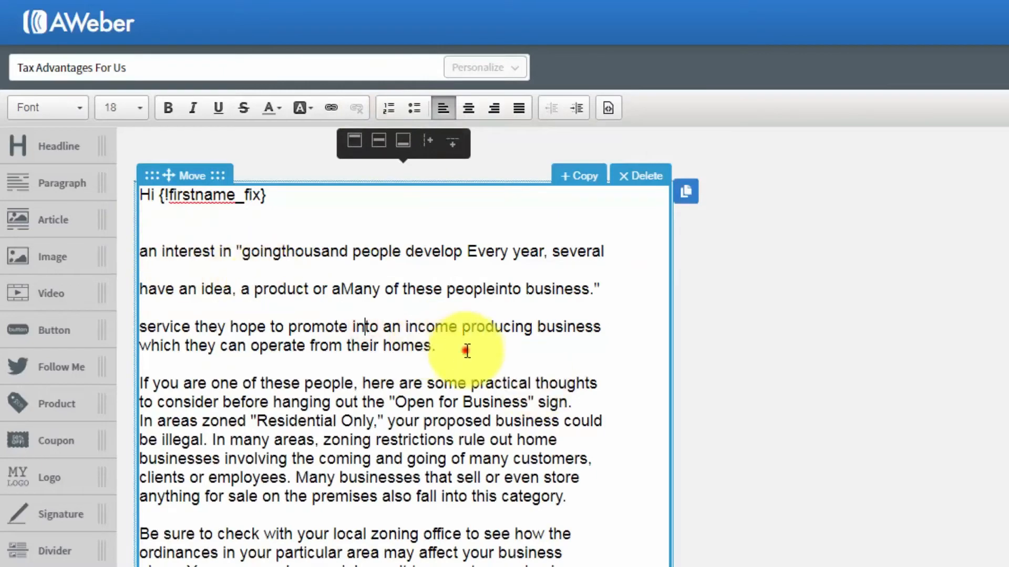
drag(462, 349, 153, 237)
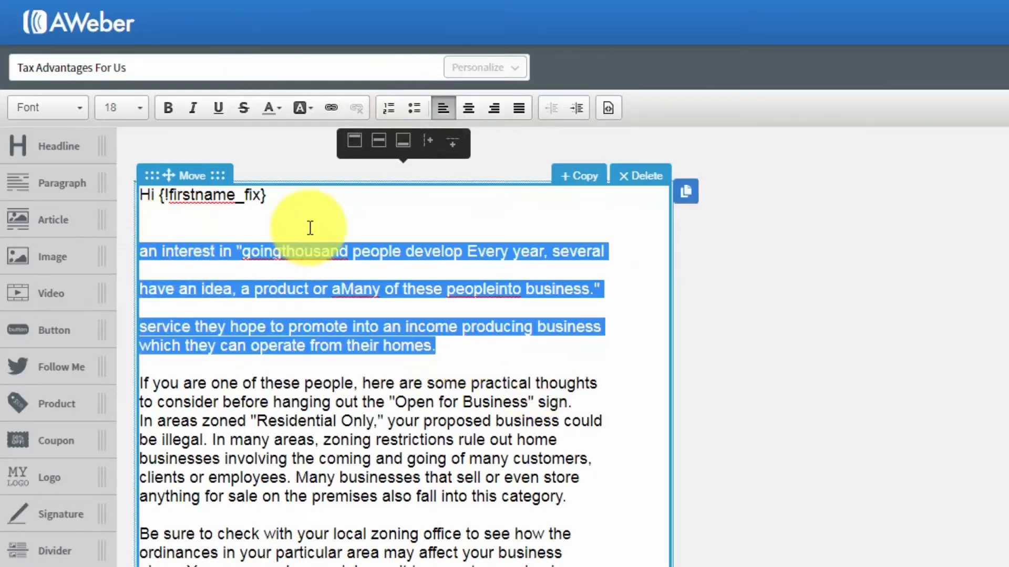
key(BackSpace)
key(BackSpace)
key(BackSpace)
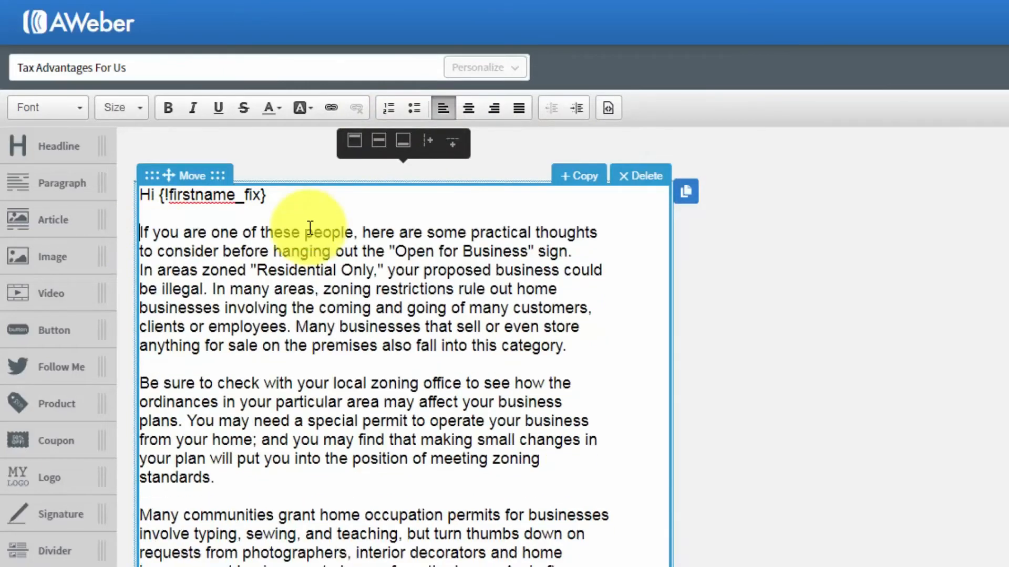
Insert an empty line below the 'Hi {!firstname_fix}' greeting
click(344, 285)
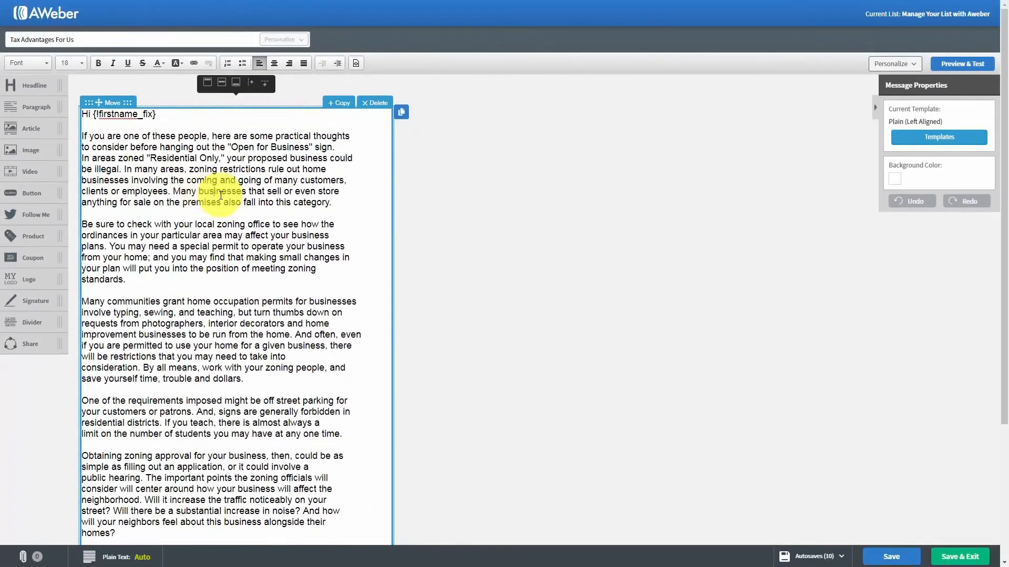
click(215, 197)
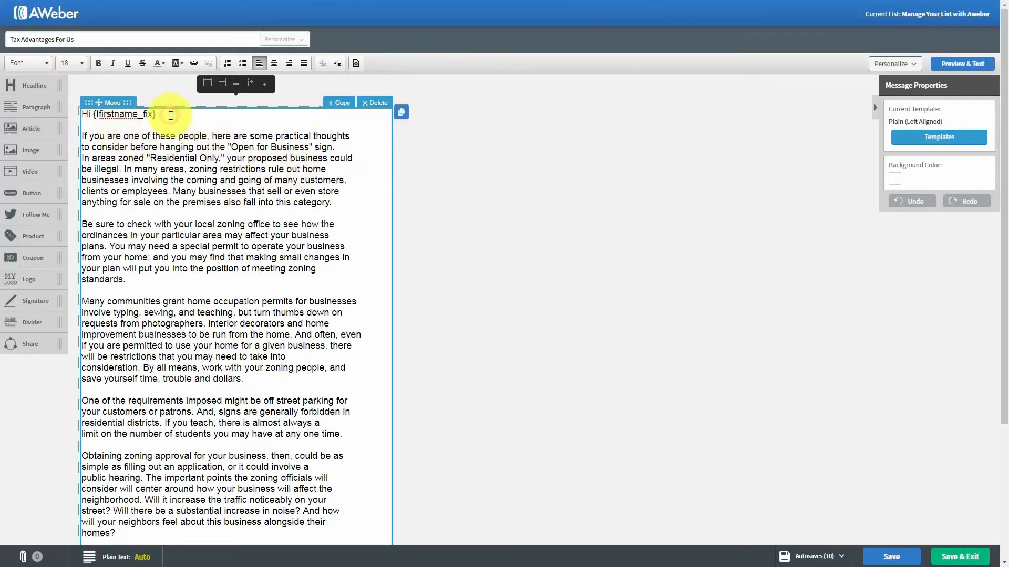
key(Return)
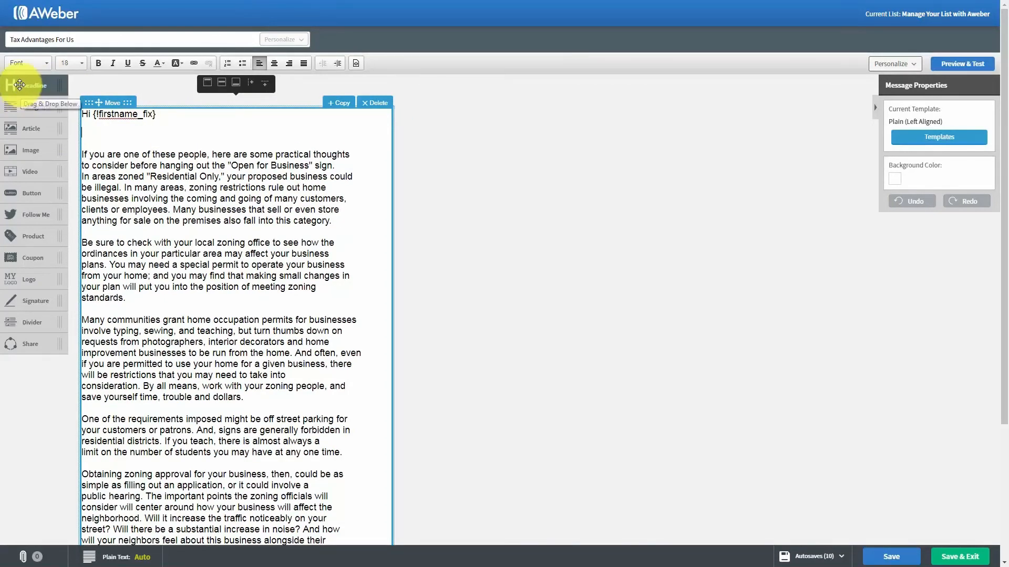
drag(18, 85, 112, 154)
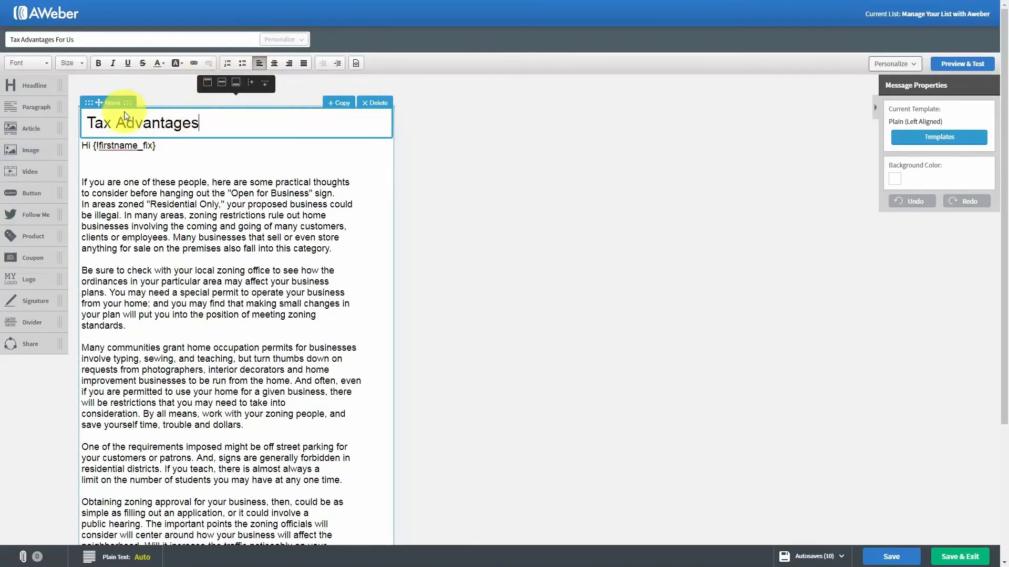
click(376, 103)
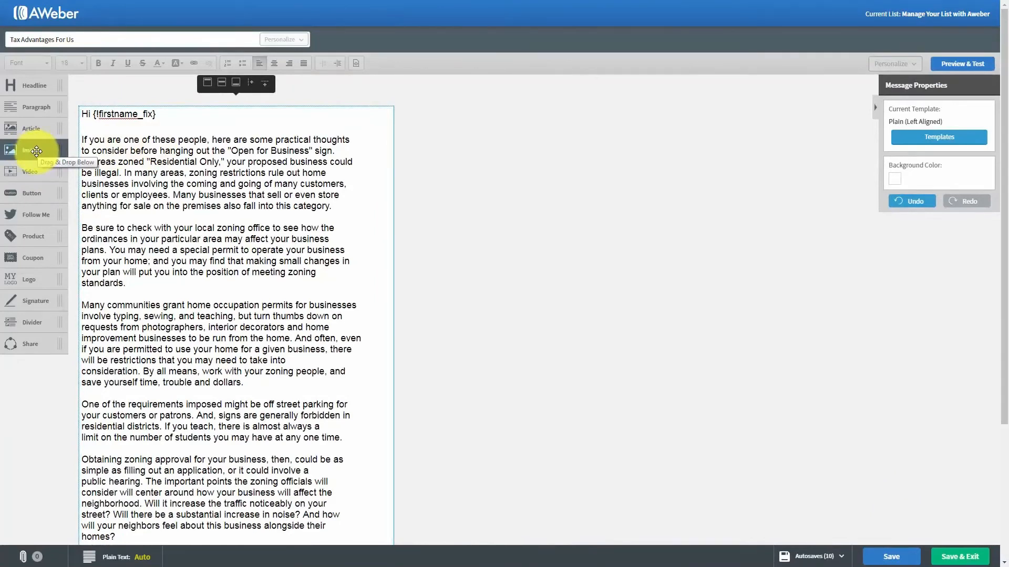
drag(36, 151, 146, 141)
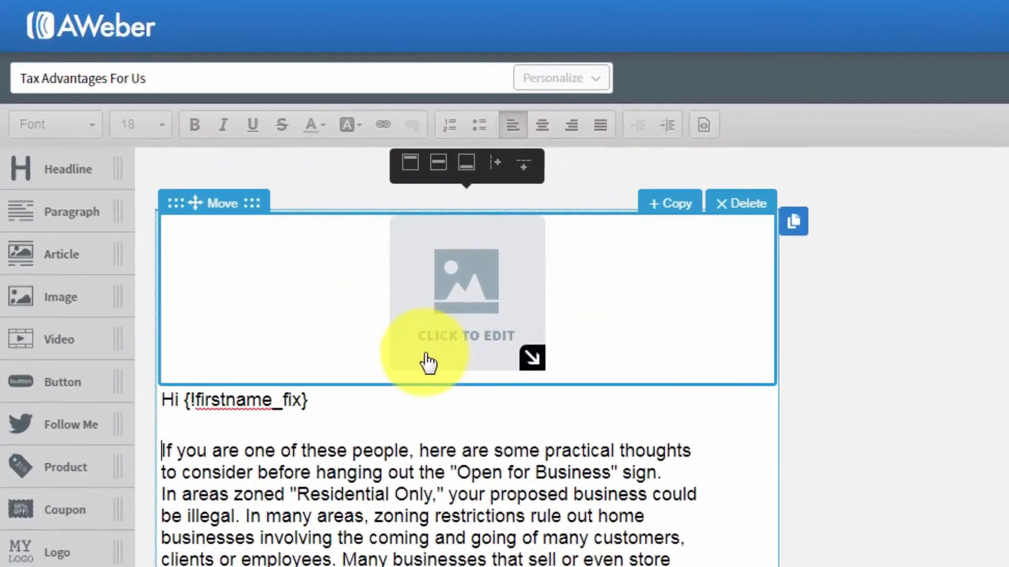
click(731, 205)
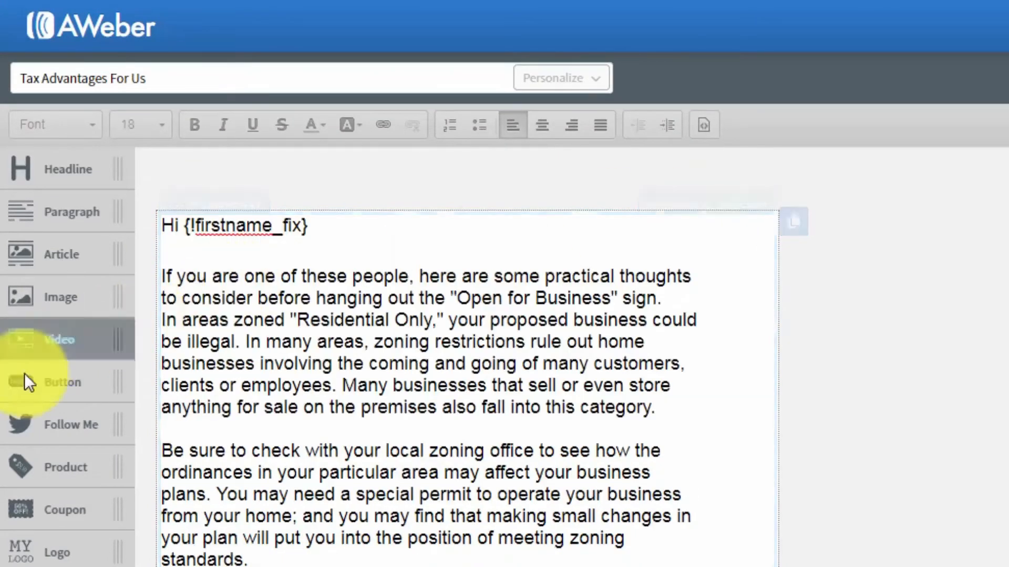
drag(48, 346, 263, 271)
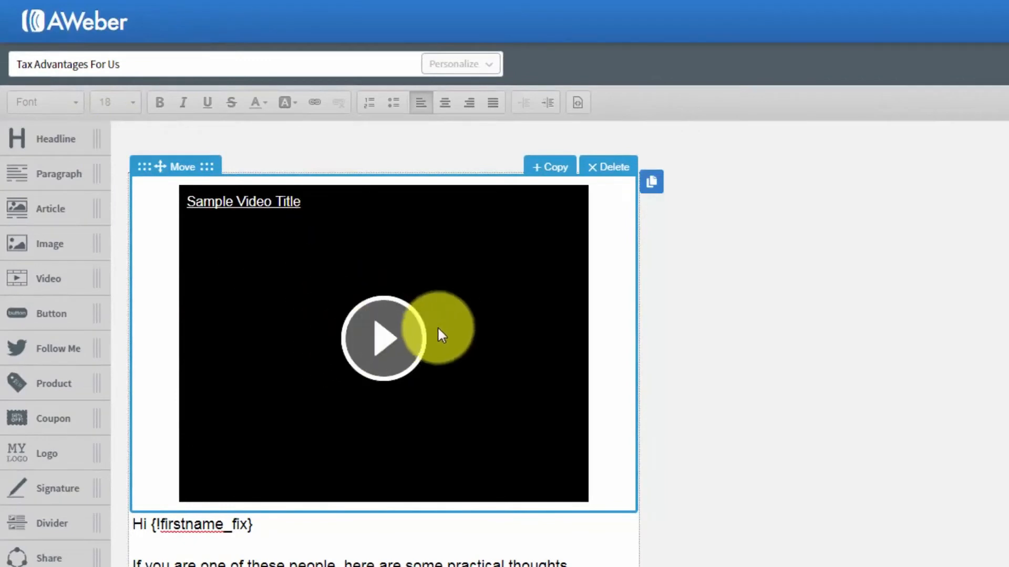
click(367, 285)
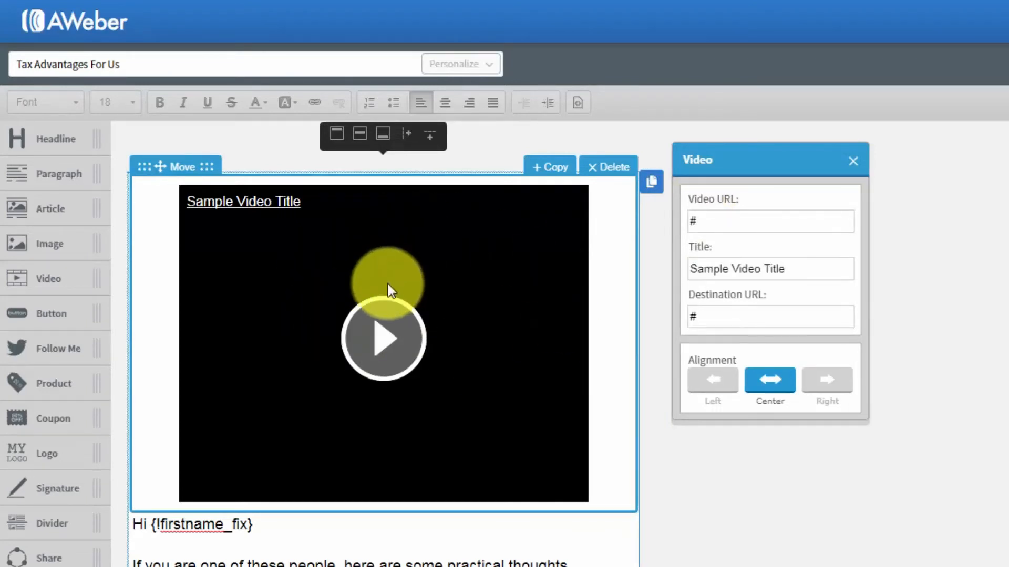
click(828, 246)
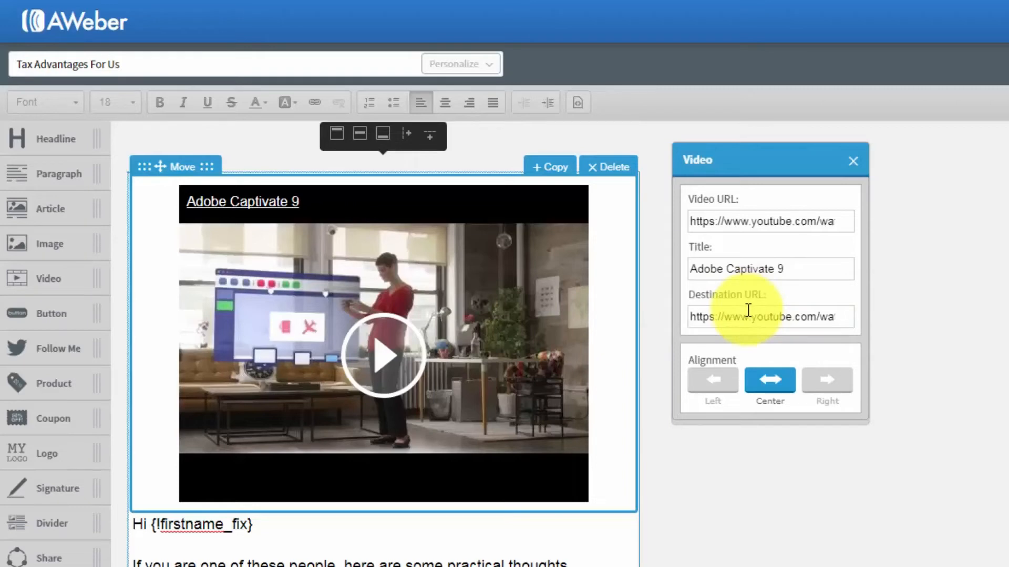
click(603, 169)
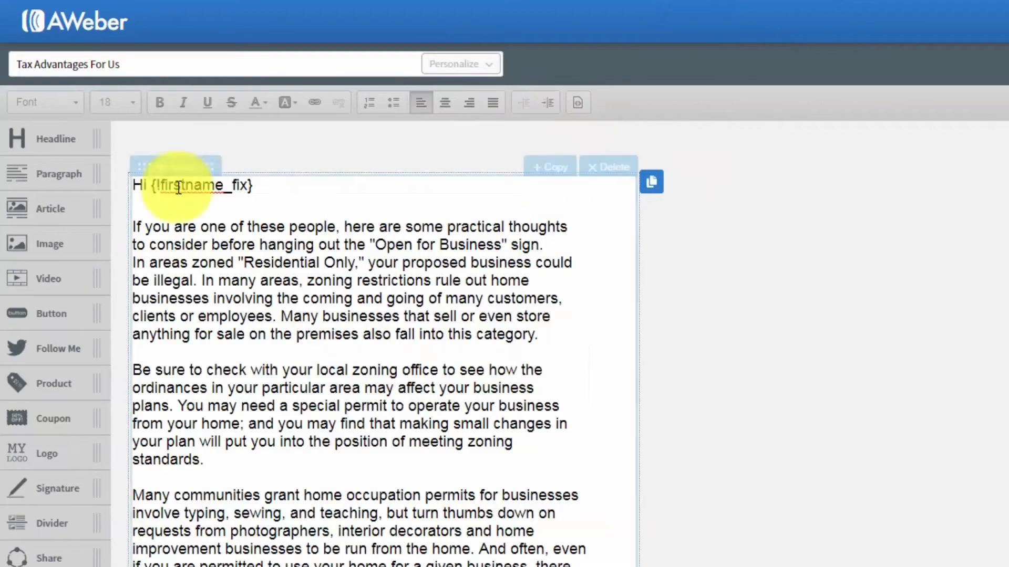
drag(50, 311, 268, 232)
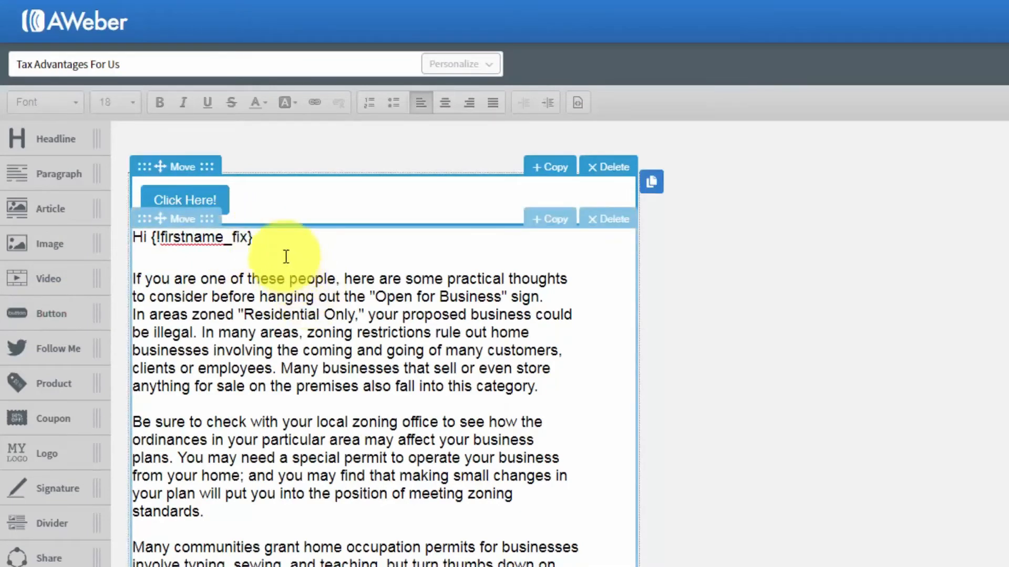
click(198, 200)
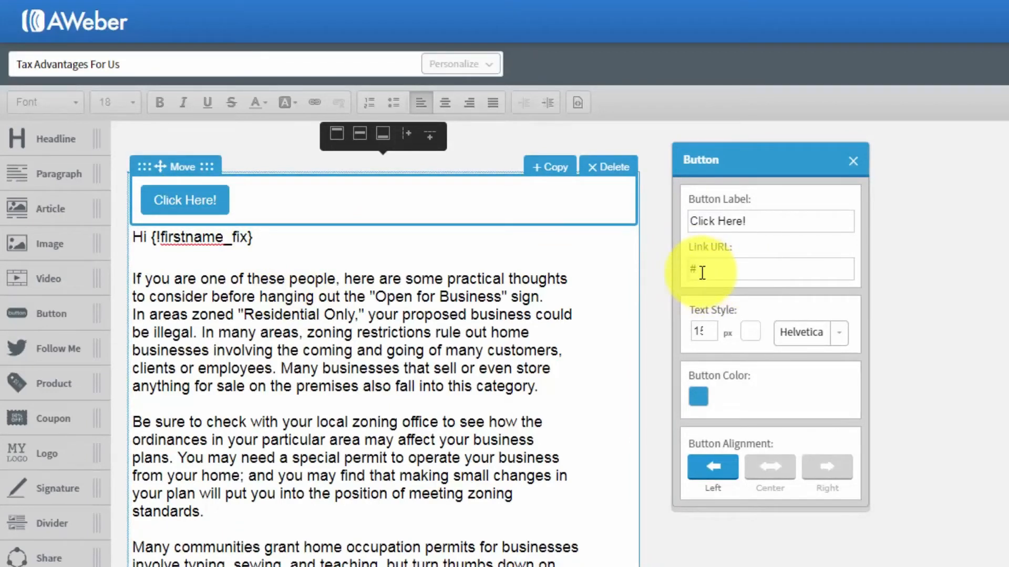
click(853, 160)
click(618, 169)
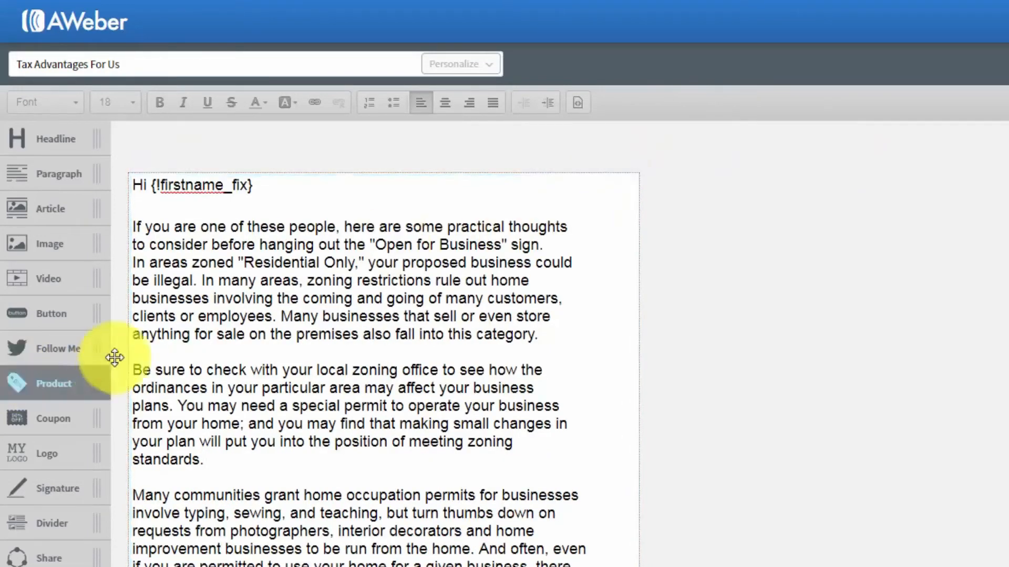
drag(18, 349, 165, 223)
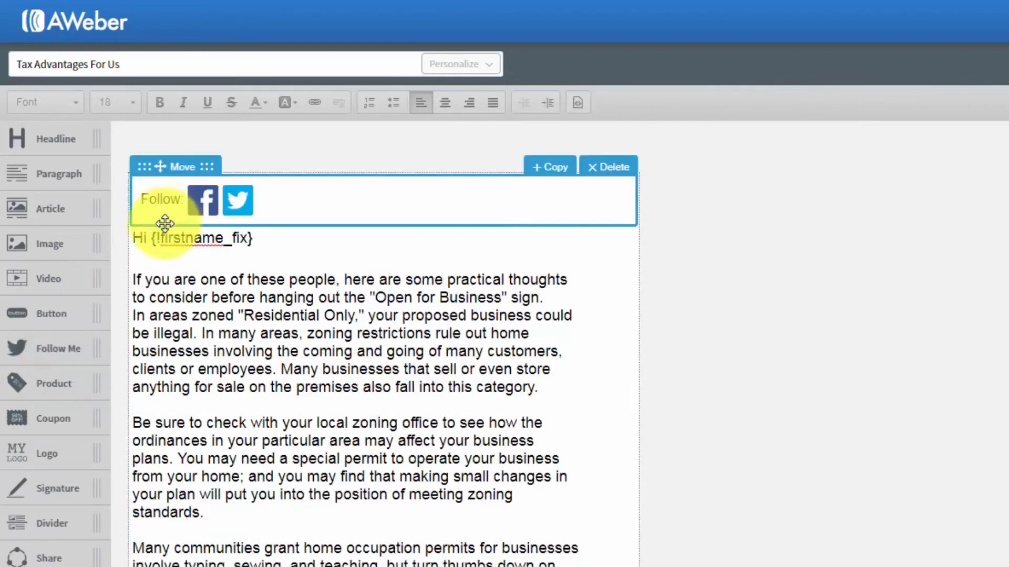
Replace the Follow social block with a Product block placed above the greeting
click(207, 200)
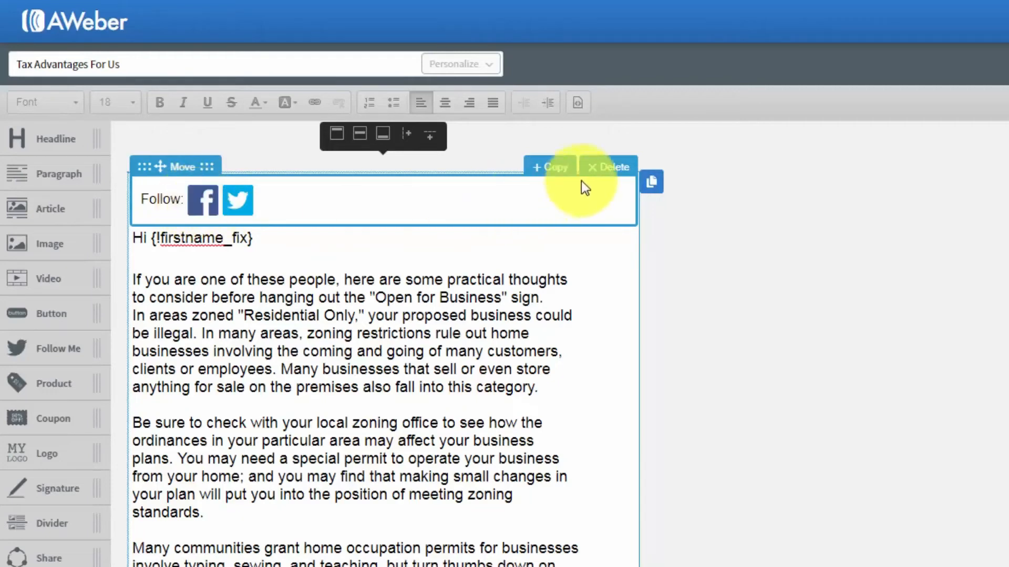
click(601, 173)
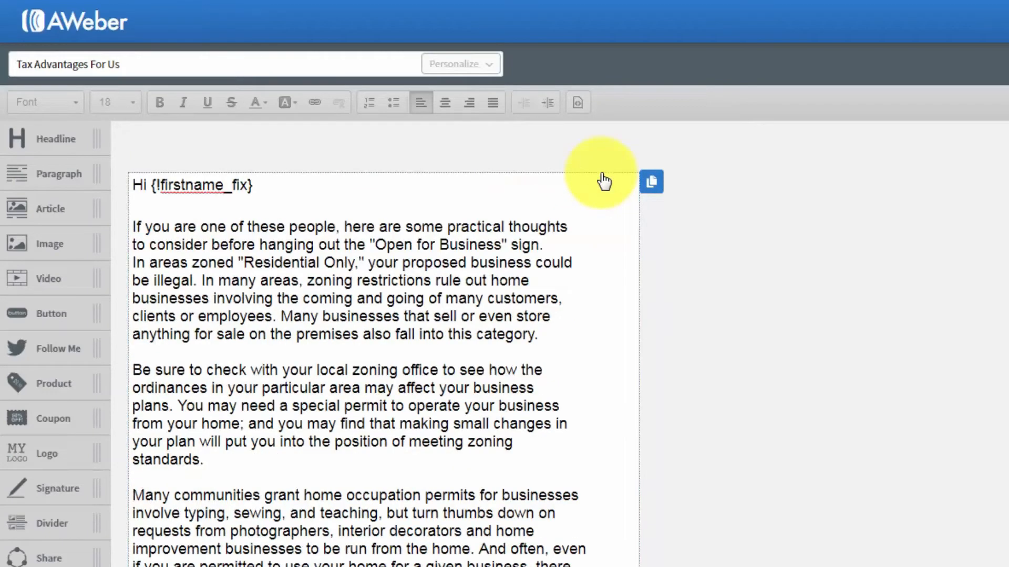
drag(47, 392, 239, 234)
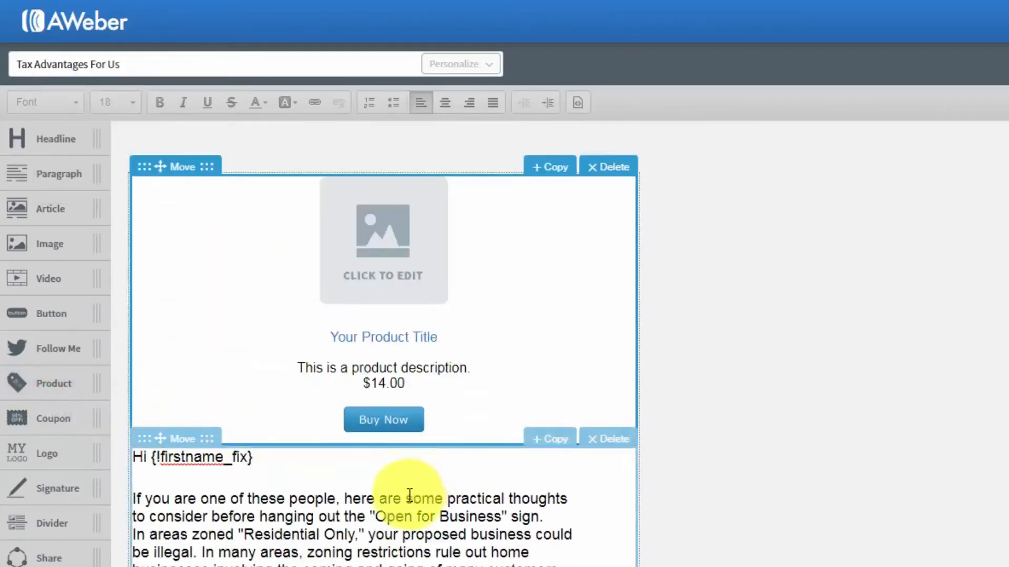
Review the product's placeholder image and link/shop settings, then close them
click(382, 265)
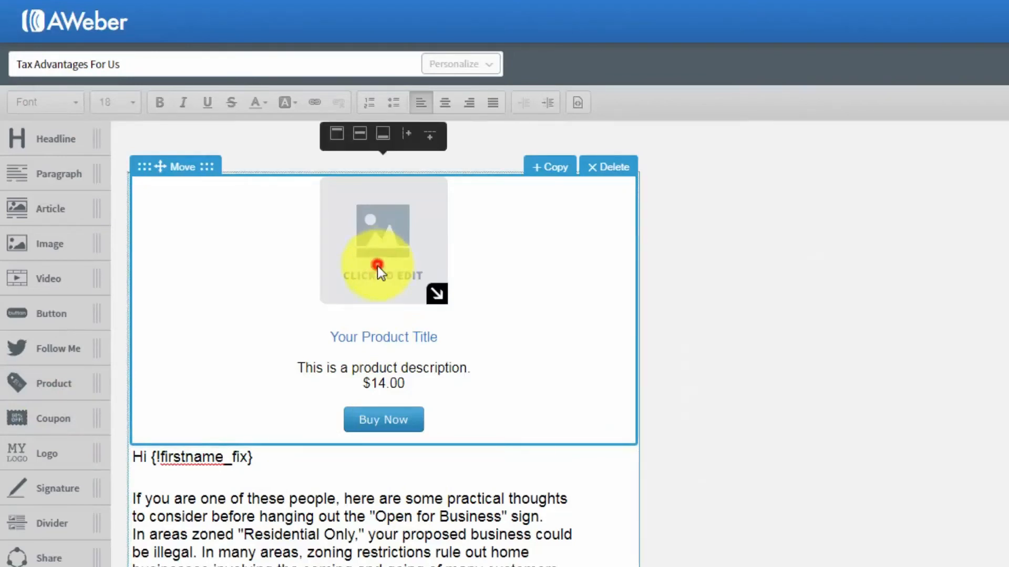
click(377, 266)
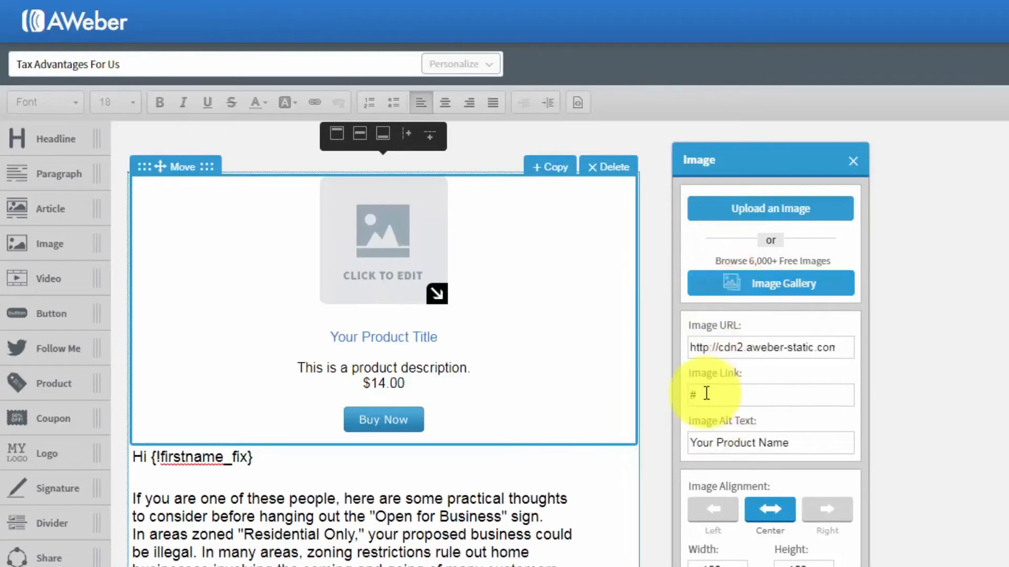
click(852, 164)
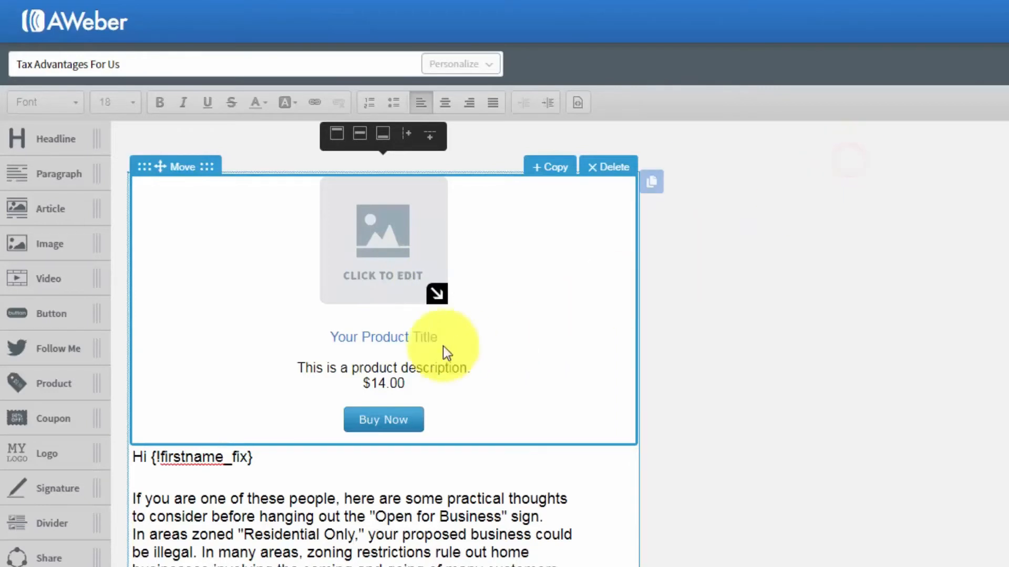
click(422, 339)
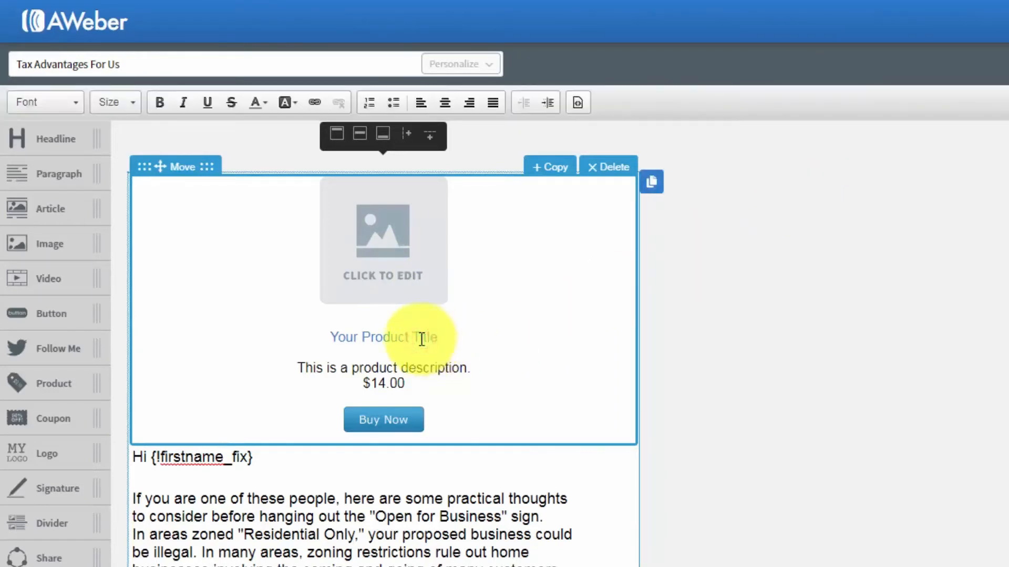
click(393, 417)
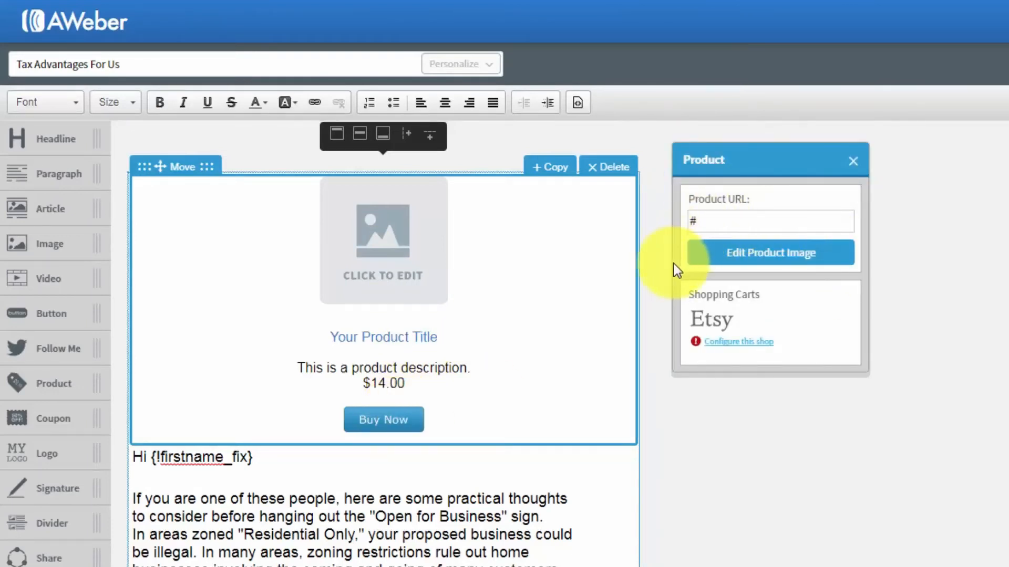
click(849, 163)
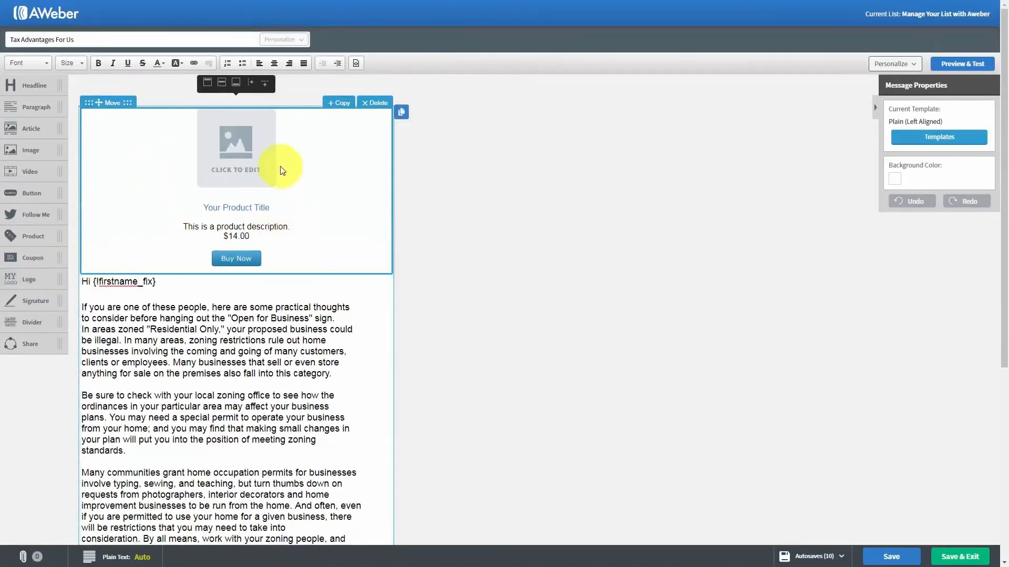
Delete the product block, then add a coupon block, inspect its border settings, and delete it
click(374, 104)
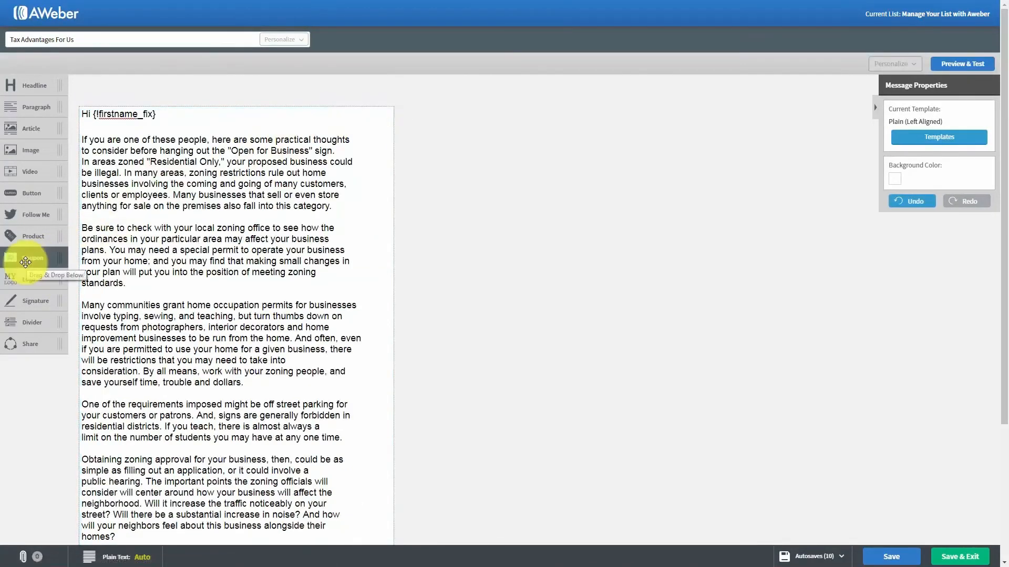
drag(25, 262, 216, 144)
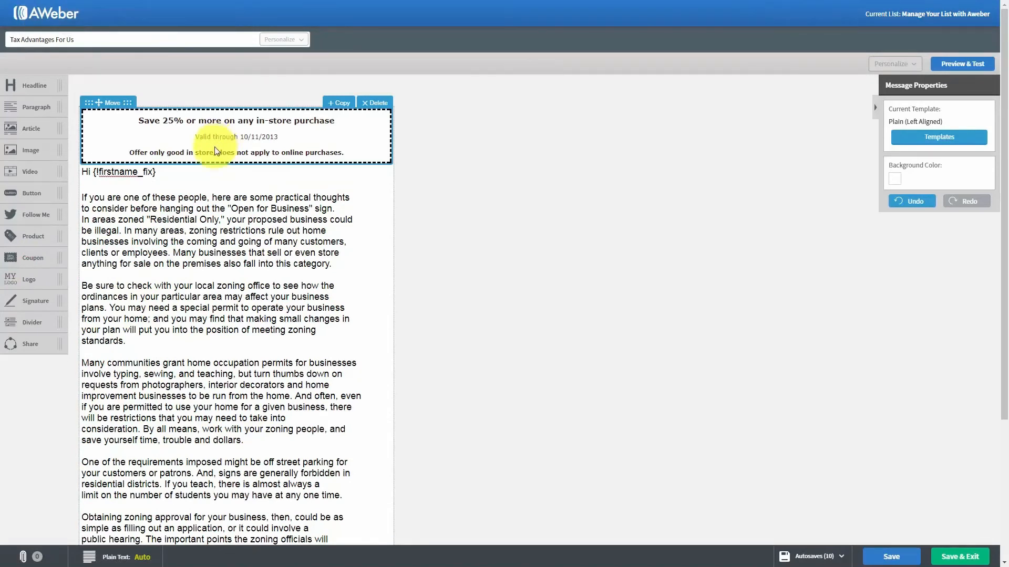
click(240, 136)
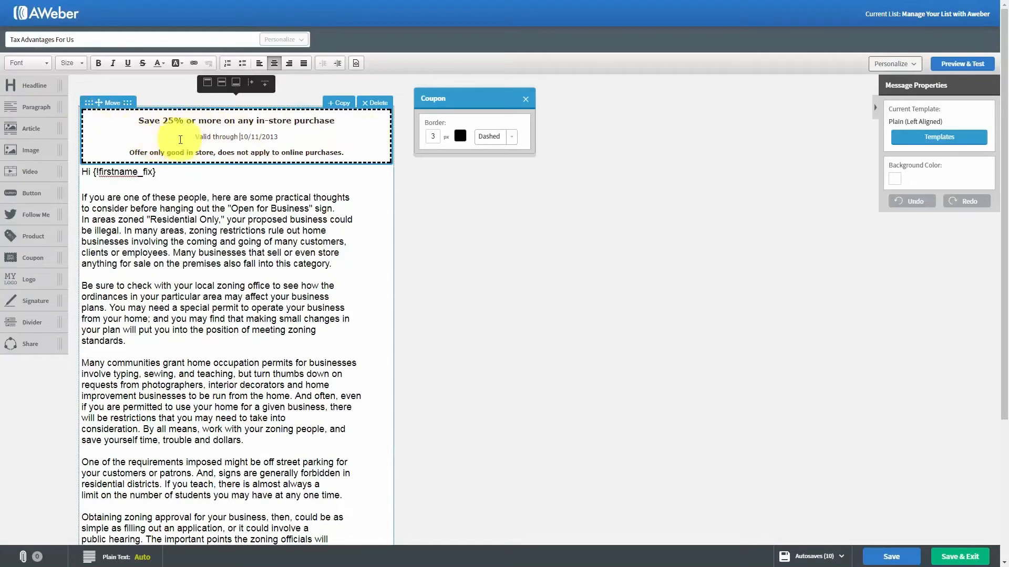
click(526, 99)
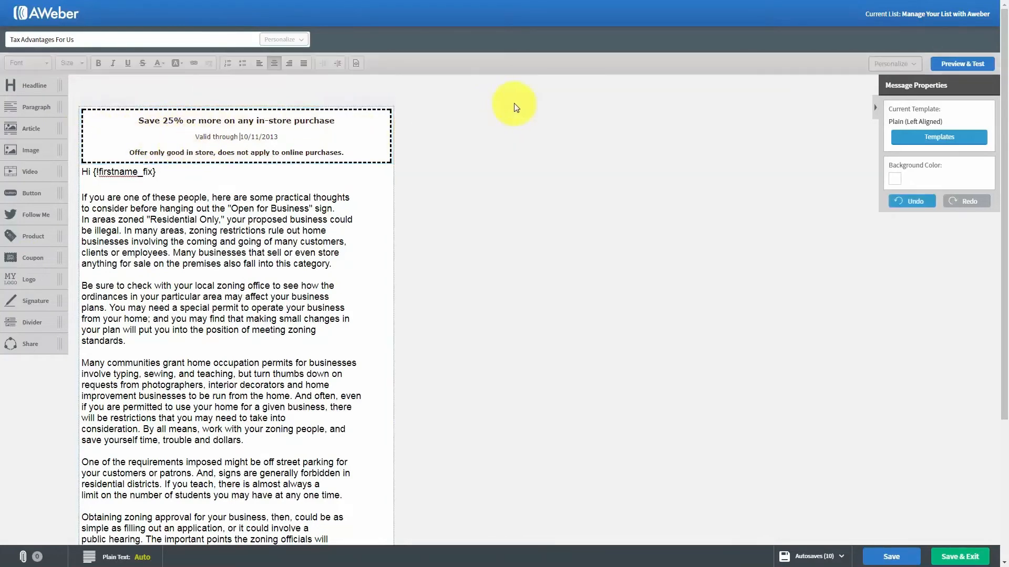
click(368, 103)
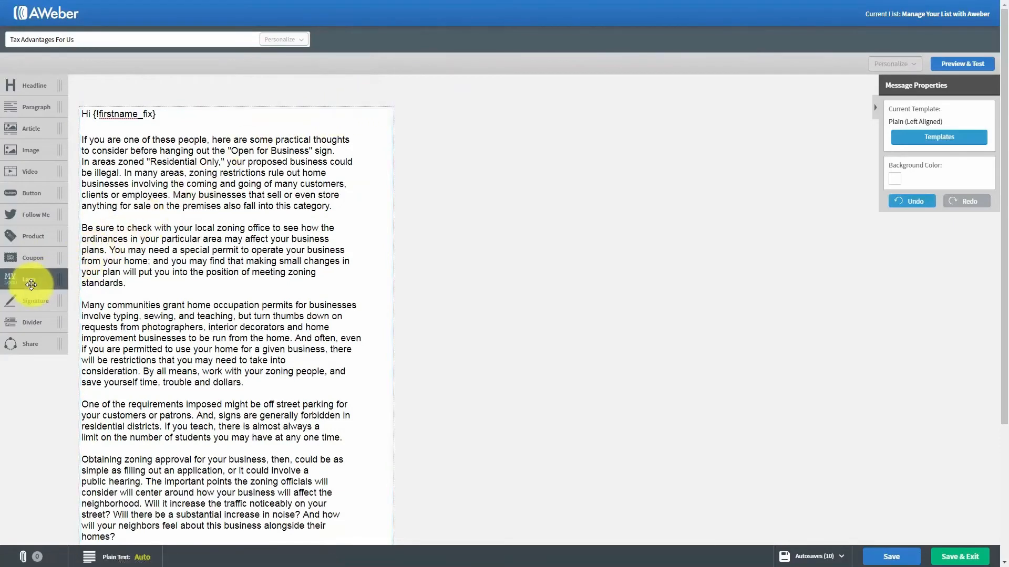
Add a logo block at the top, shrink the logo image, then delete it
drag(28, 284, 126, 163)
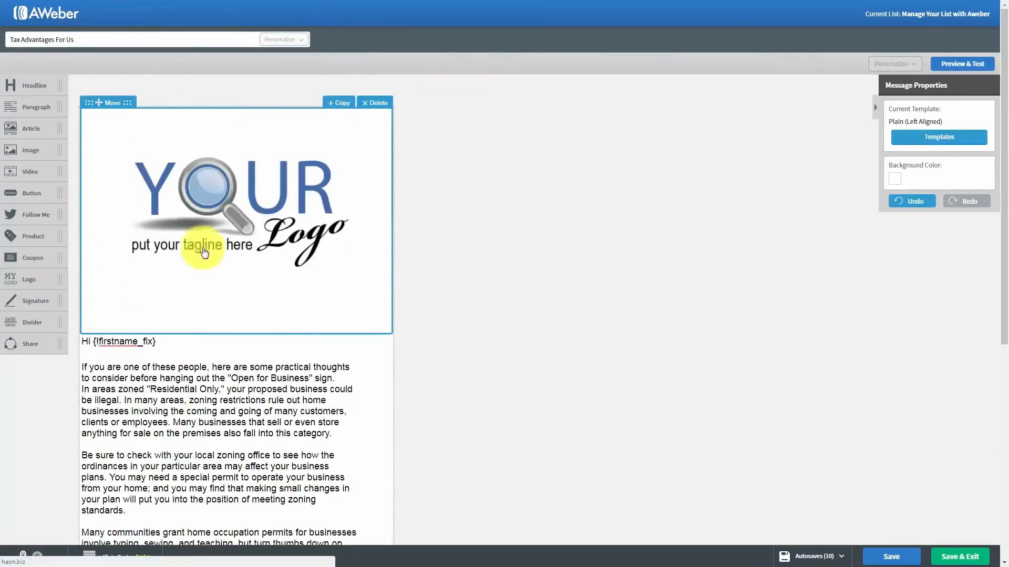
click(231, 214)
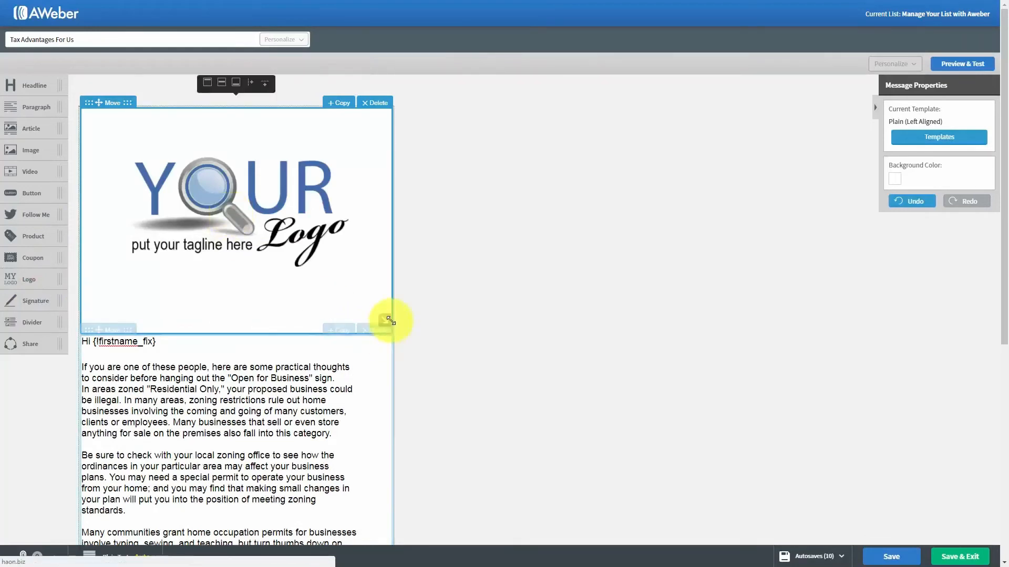
drag(386, 319, 243, 196)
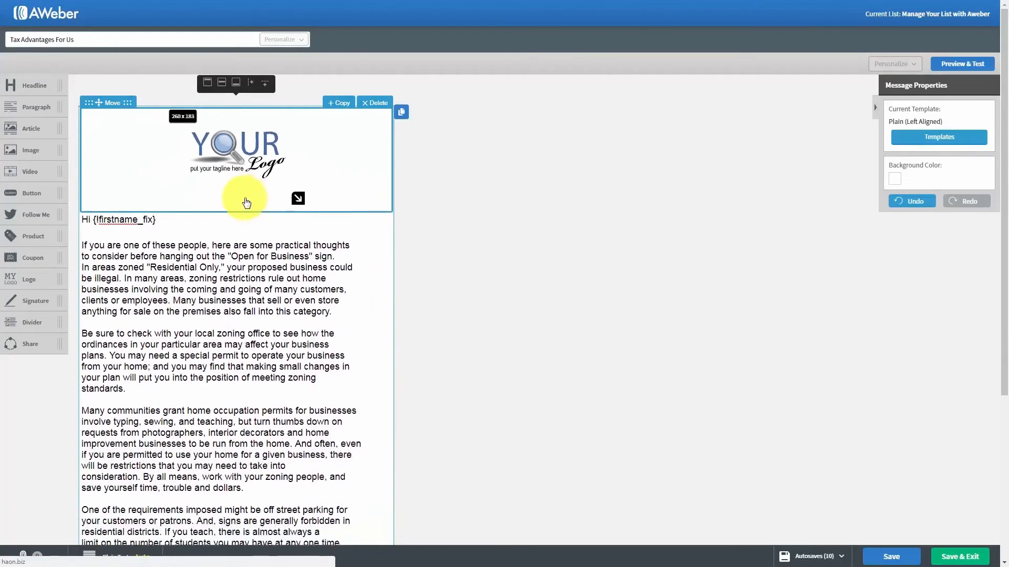
click(253, 179)
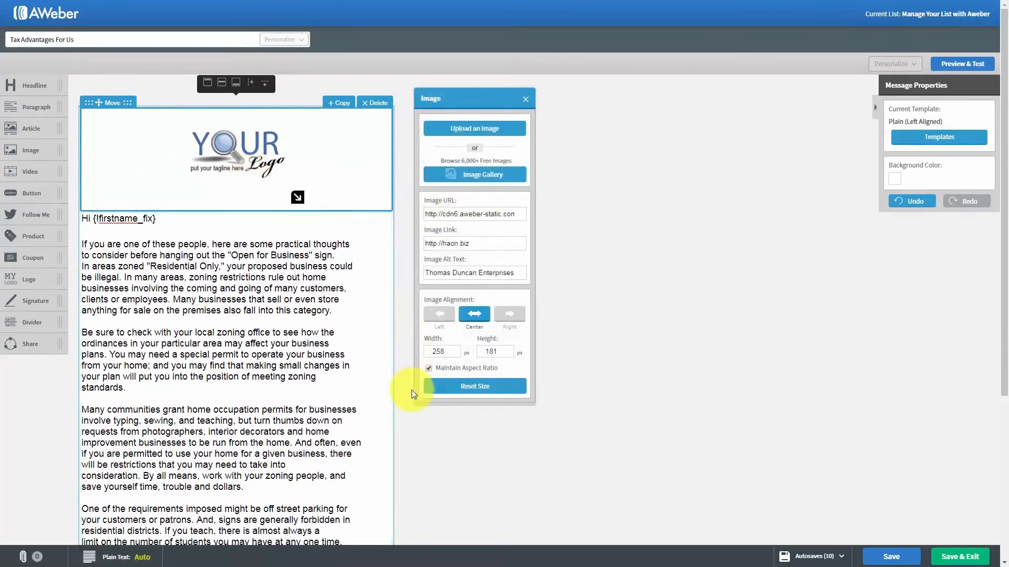
click(525, 99)
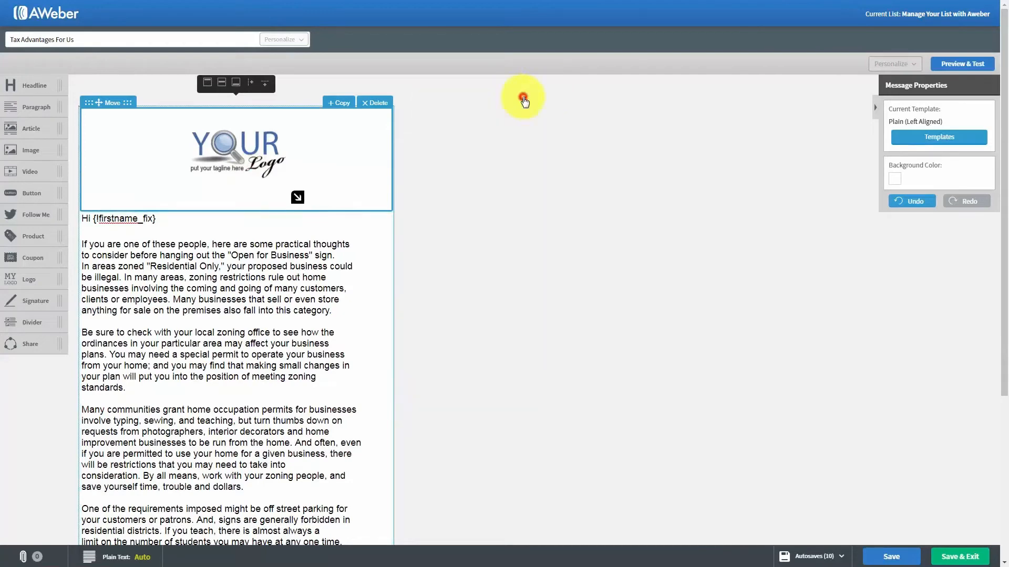
click(388, 104)
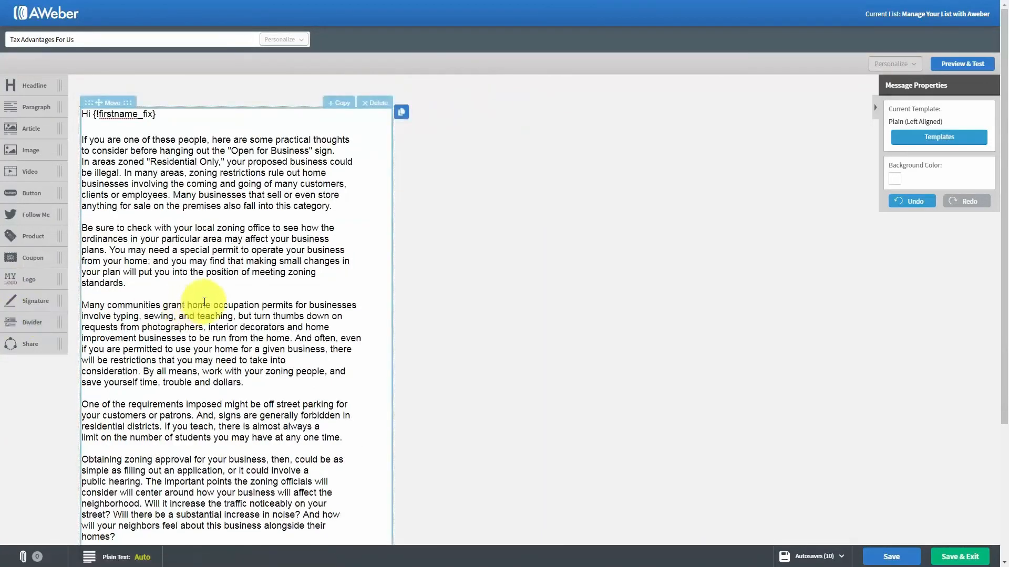
Add a signature block below the text, then delete it
scroll(204, 302, down, 2)
mouse_move(24, 245)
mouse_down()
mouse_move(86, 308)
mouse_move(139, 422)
mouse_up()
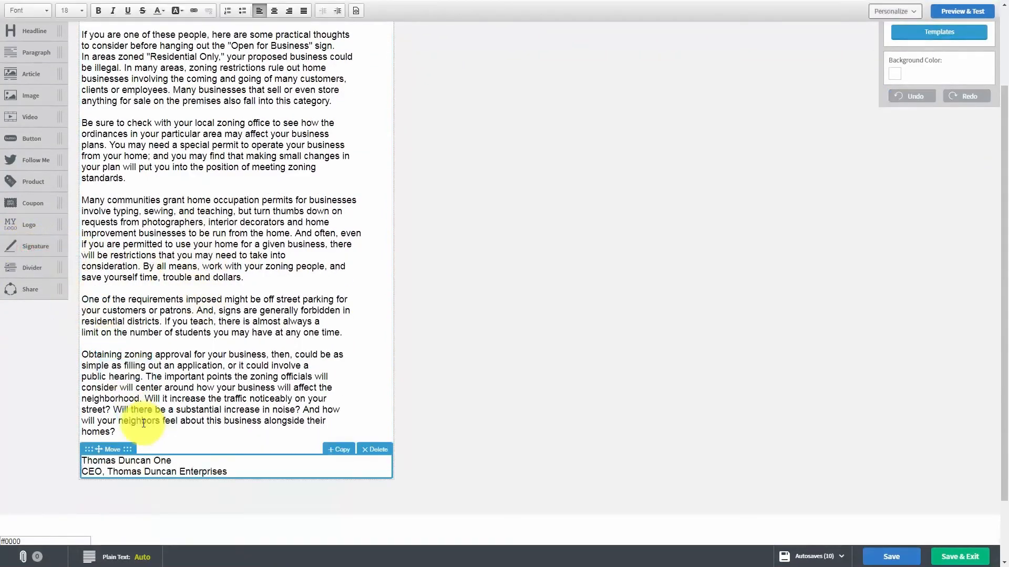
click(373, 447)
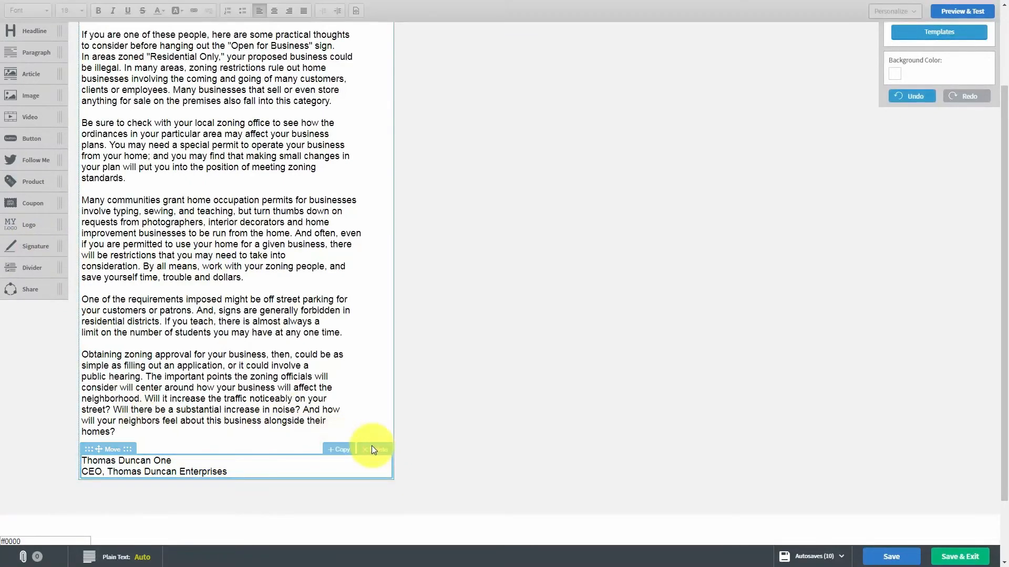
click(372, 450)
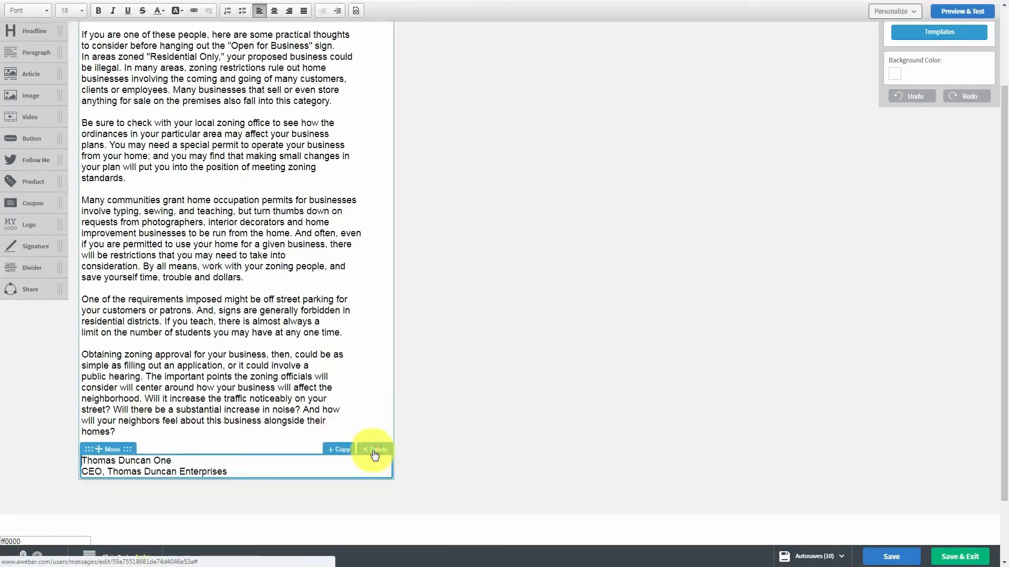
click(373, 453)
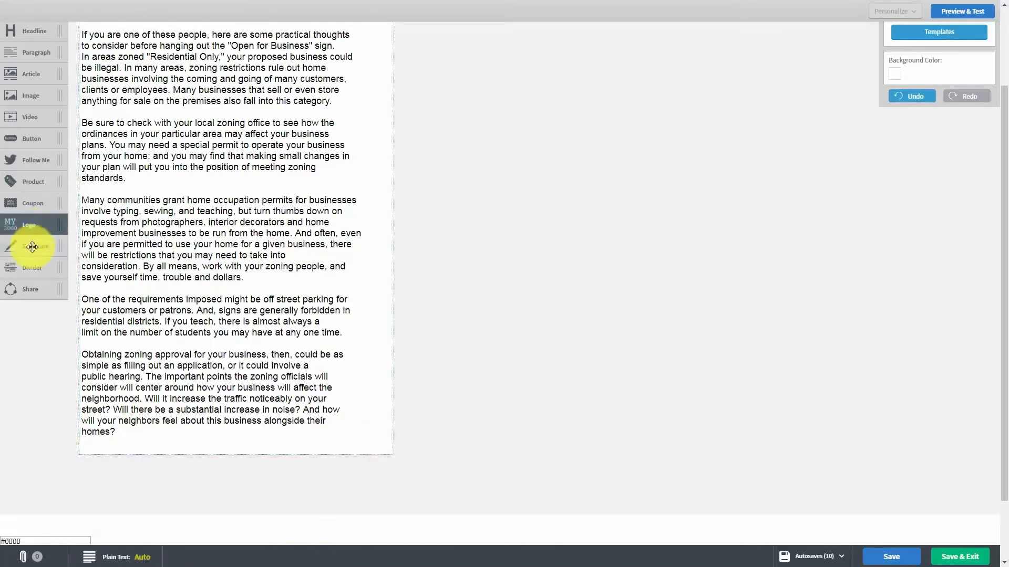
Add and remove a dashed divider, then place a Share block below the final paragraph
drag(26, 268, 111, 357)
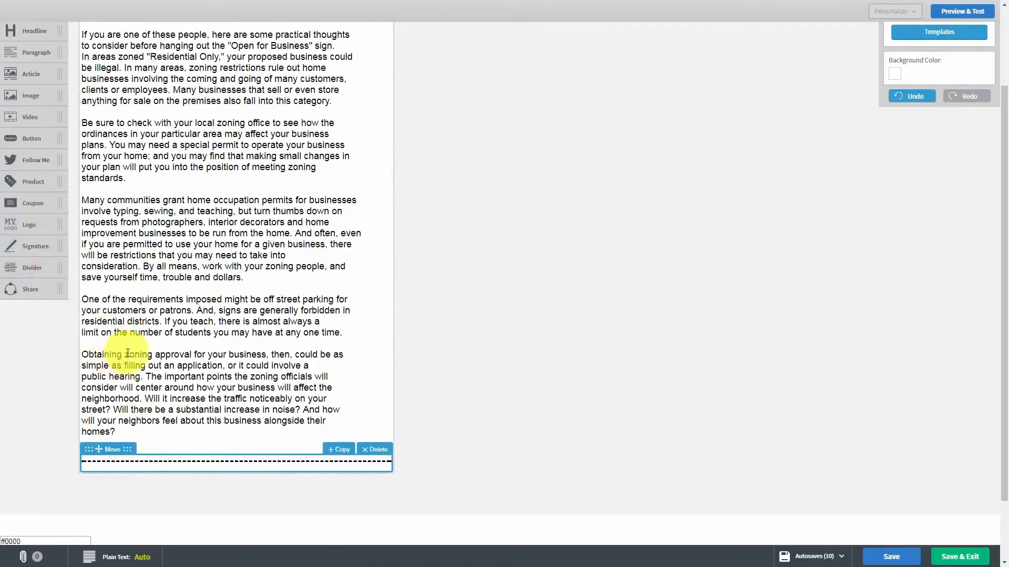
click(369, 449)
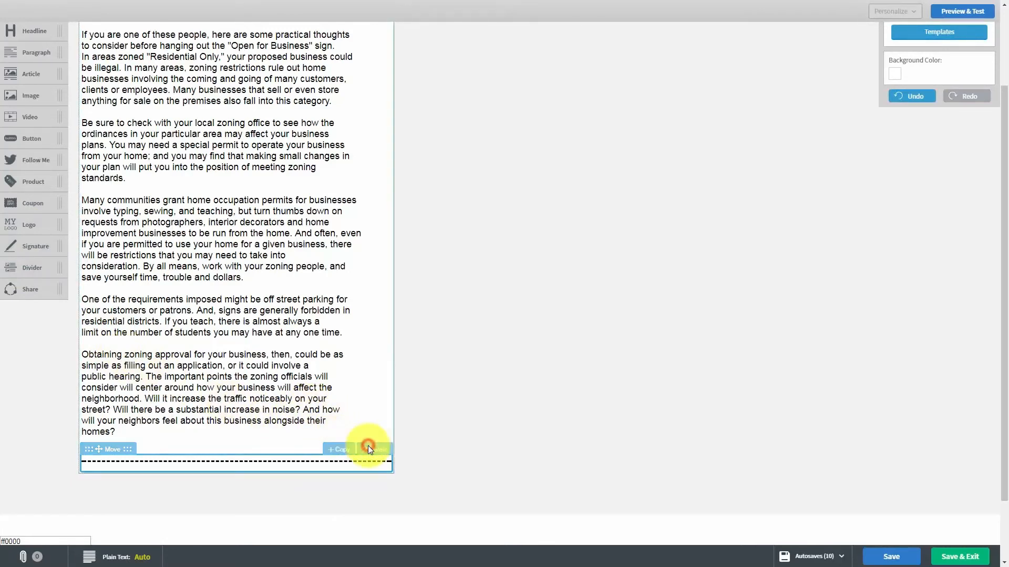
scroll(240, 390, up, 1)
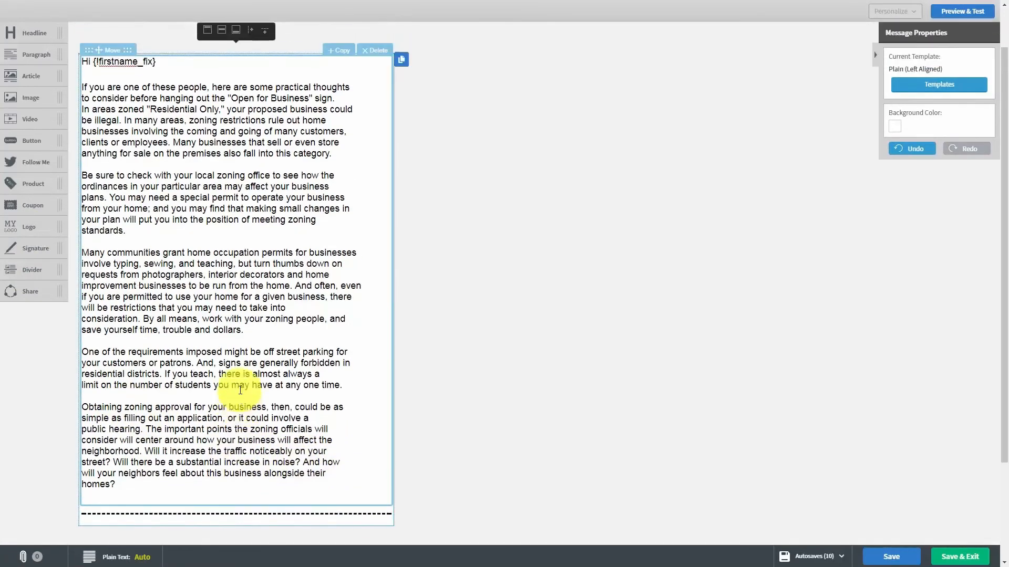
scroll(240, 390, down, 1)
click(374, 454)
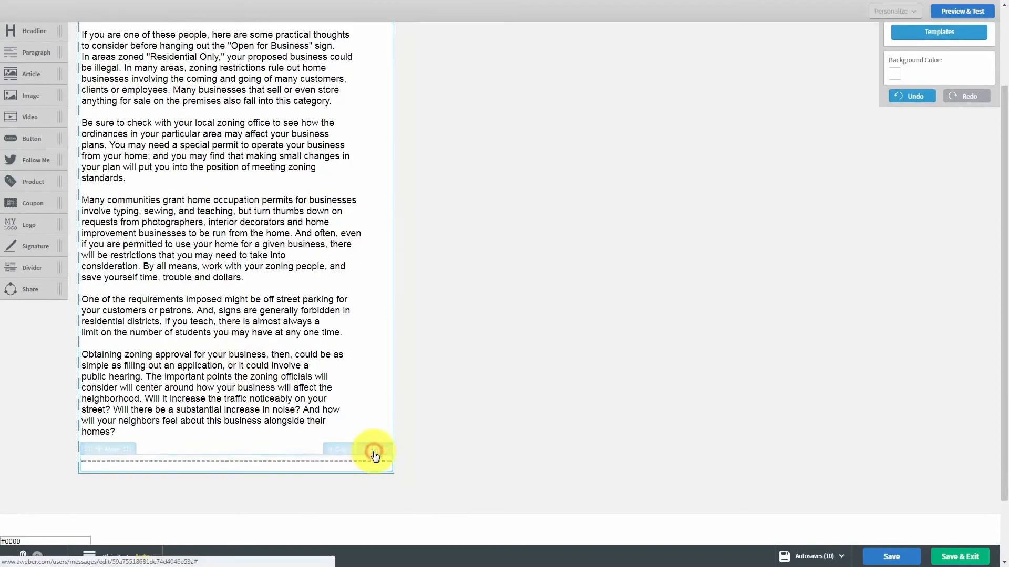
drag(23, 289, 183, 477)
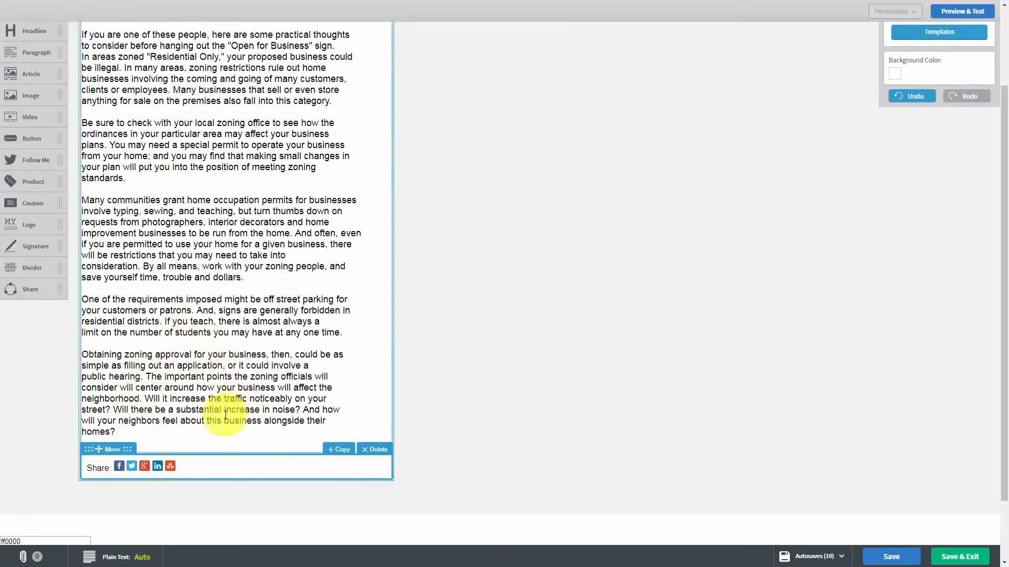
View the list of autosaved versions, then close it
scroll(361, 273, up, 3)
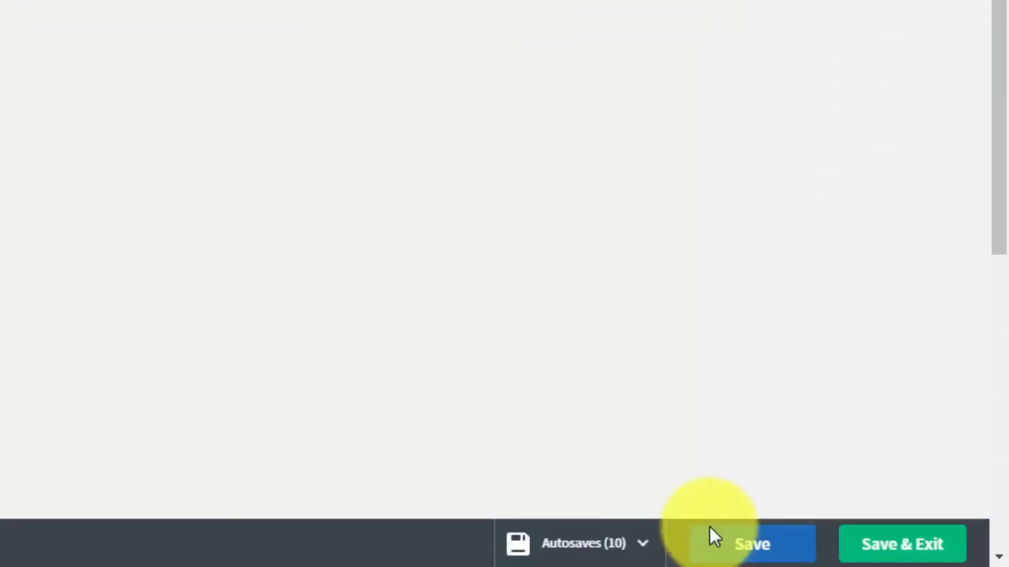
click(642, 549)
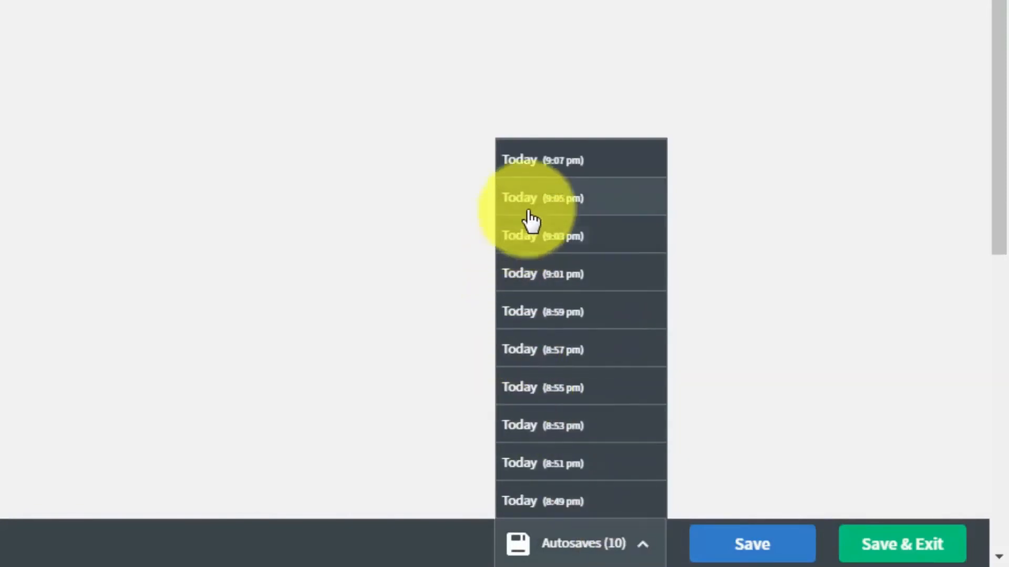
click(797, 387)
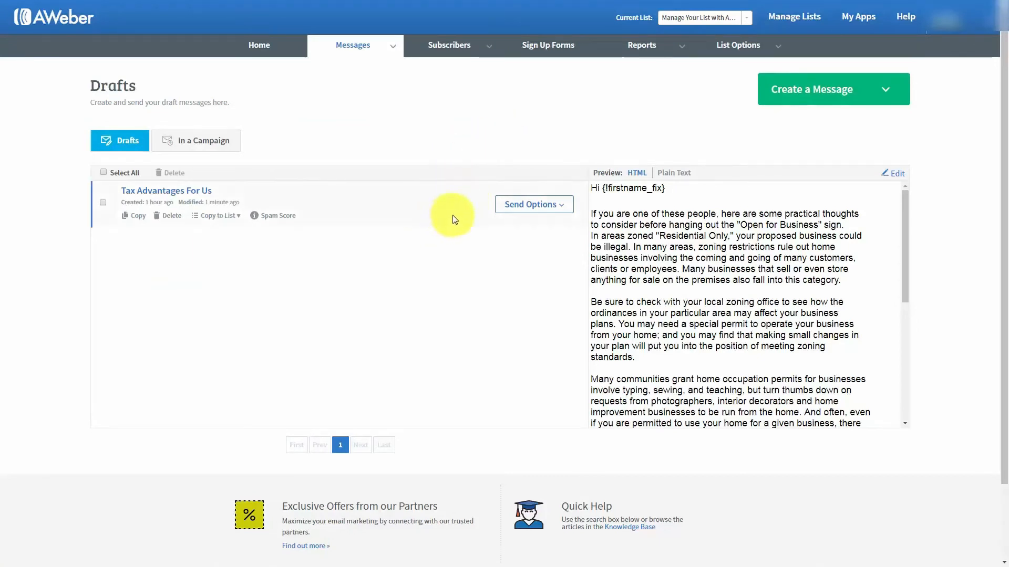
Open the Add to Follow Up Series dialog for the Tax Advantages For Us draft
click(561, 208)
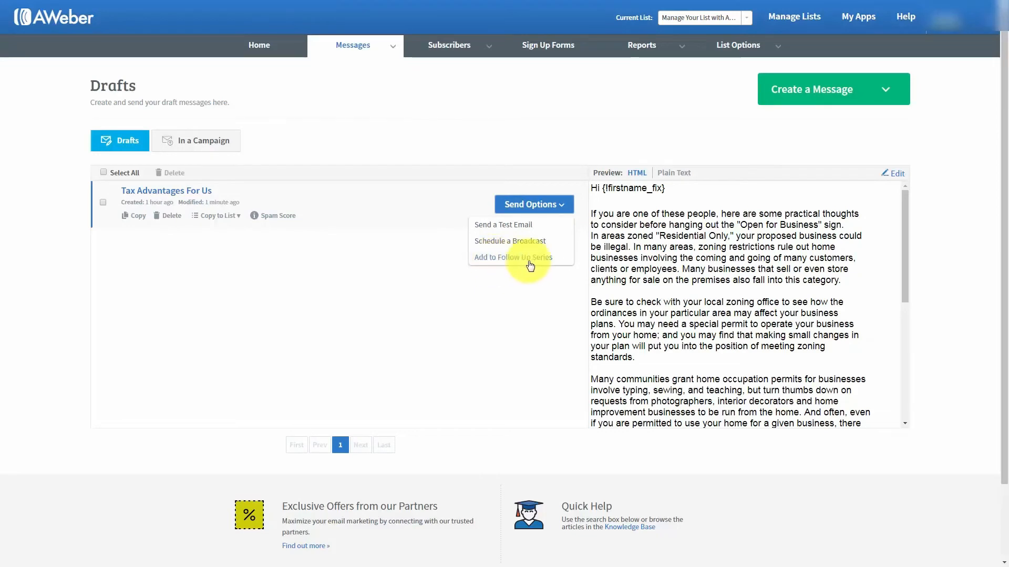
click(494, 258)
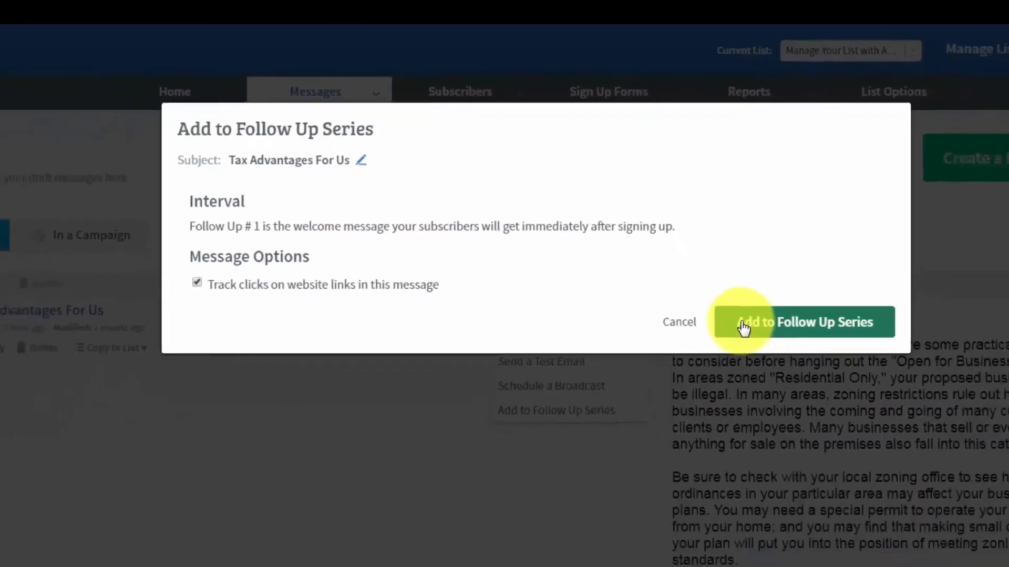
Add Tax Advantages For Us as follow-up #1, then bring up sending choices for The Secret To Advertising
click(803, 400)
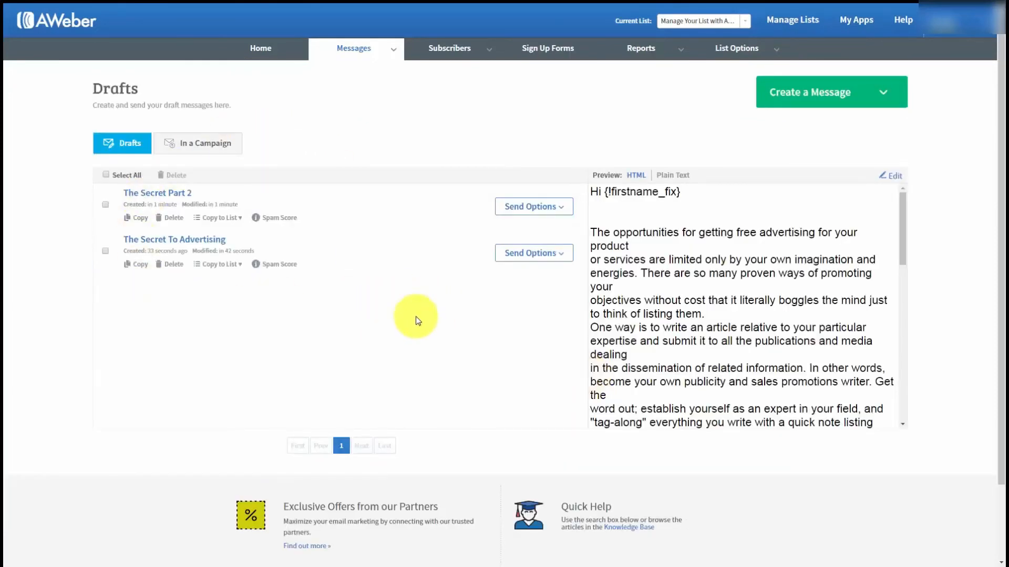
click(561, 257)
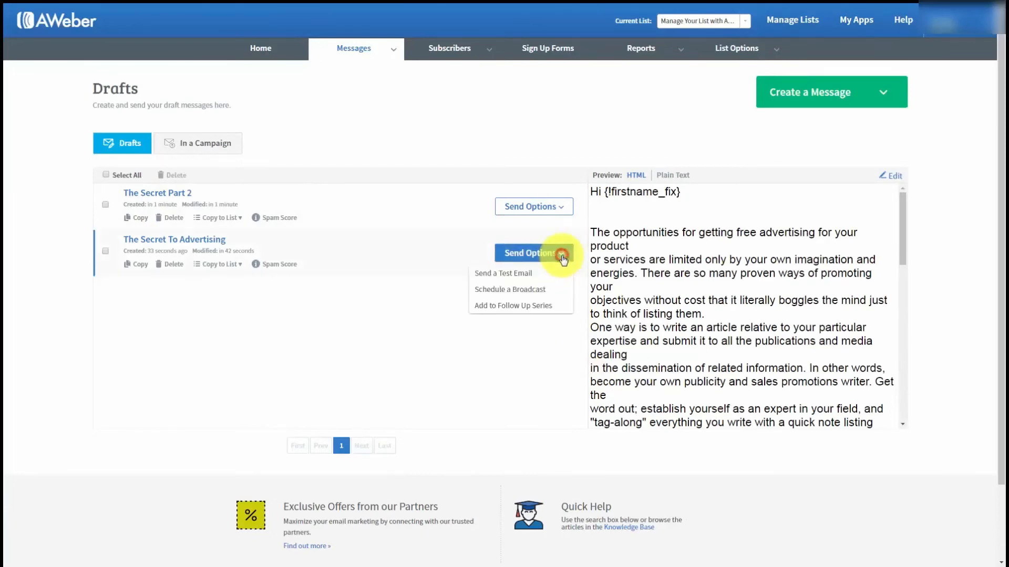
Make The Secret To Advertising follow-up #2: 1-day interval, 9am send window, subscriber local time
click(512, 308)
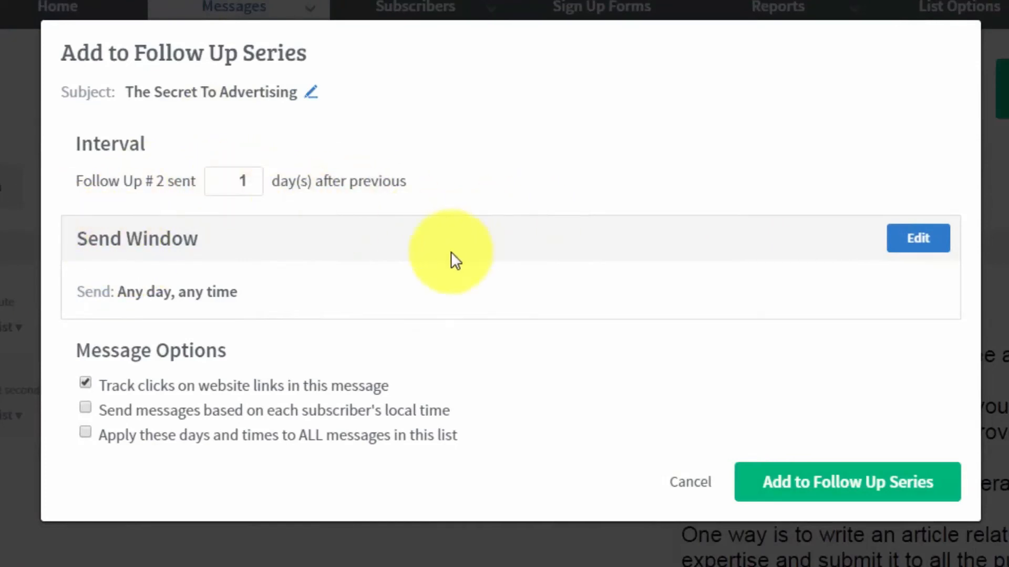
double_click(239, 181)
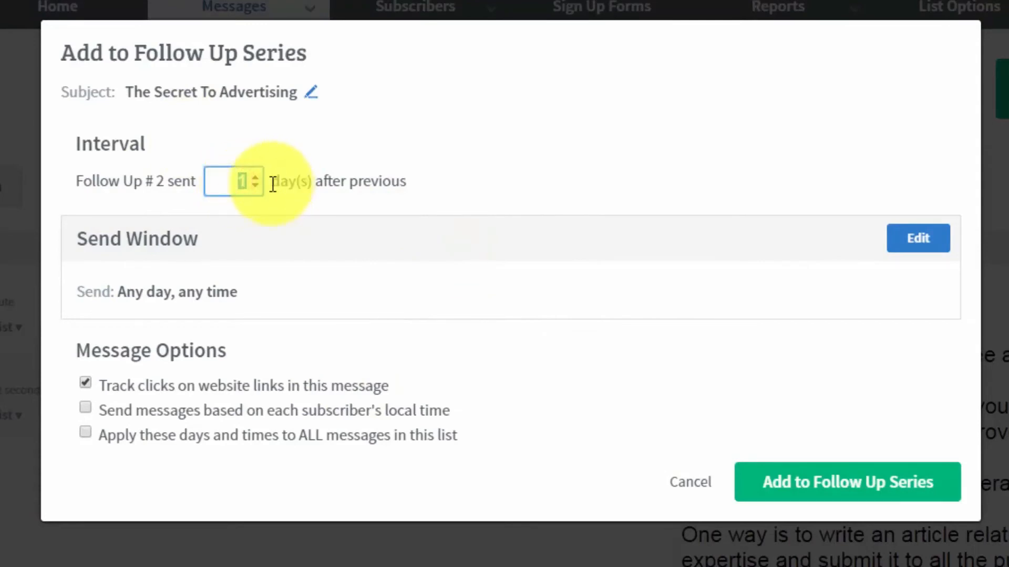
text(2)
key(BackSpace)
text(3)
key(BackSpace)
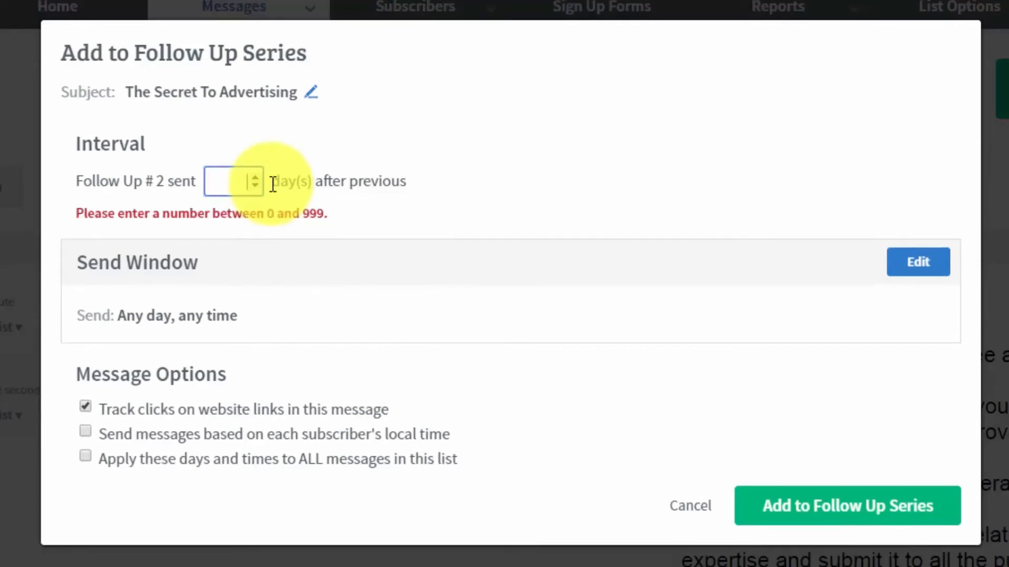
text(1)
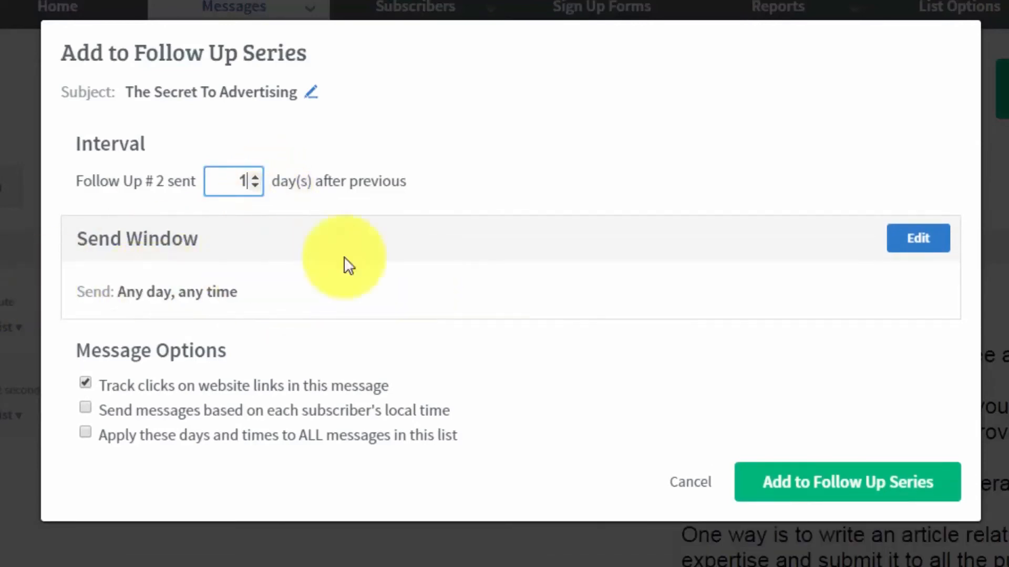
click(900, 244)
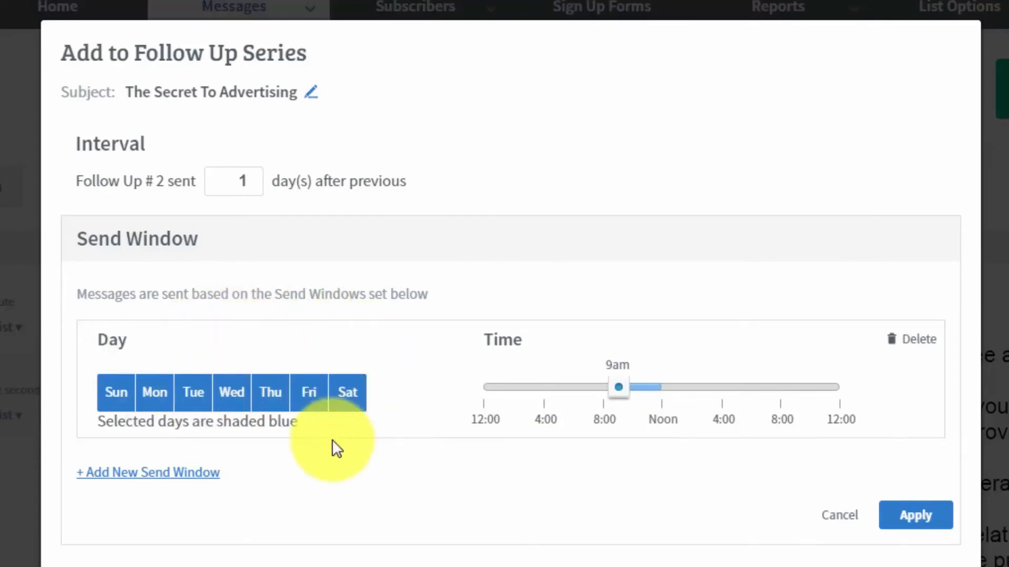
click(888, 514)
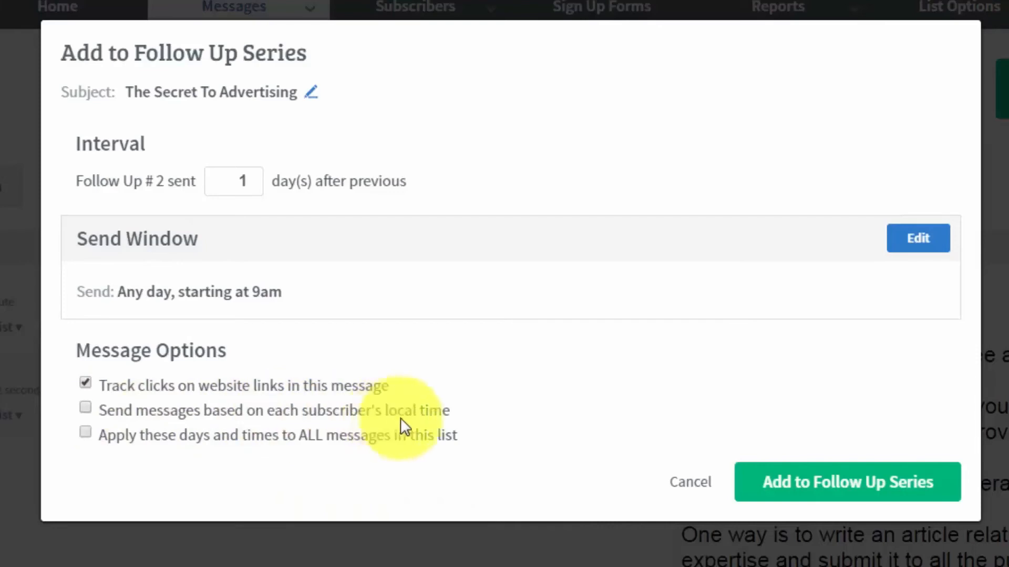
click(84, 409)
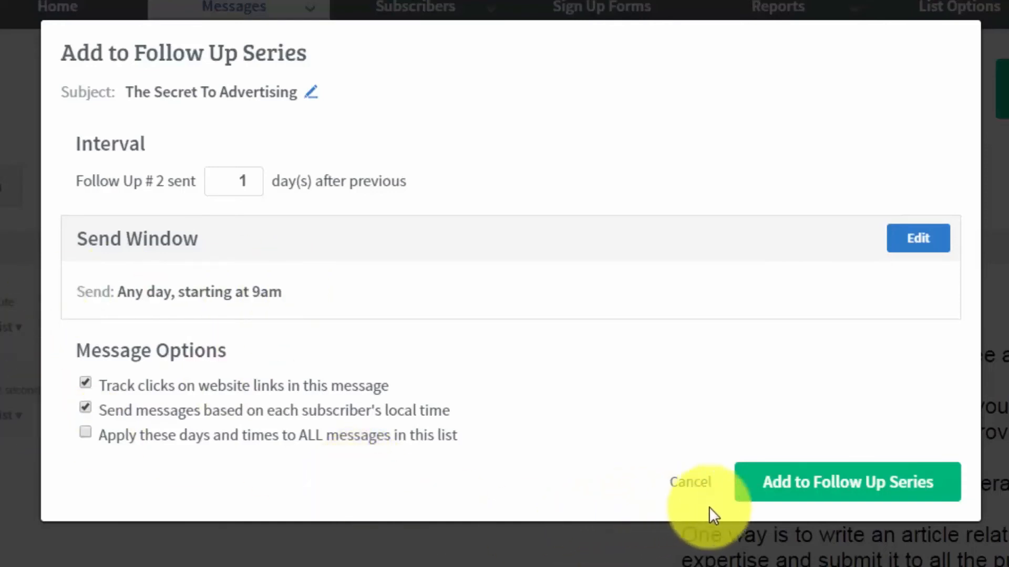
Confirm The Secret To Advertising as follow-up #2, then bring up sending choices for The Secret Part 2
click(792, 492)
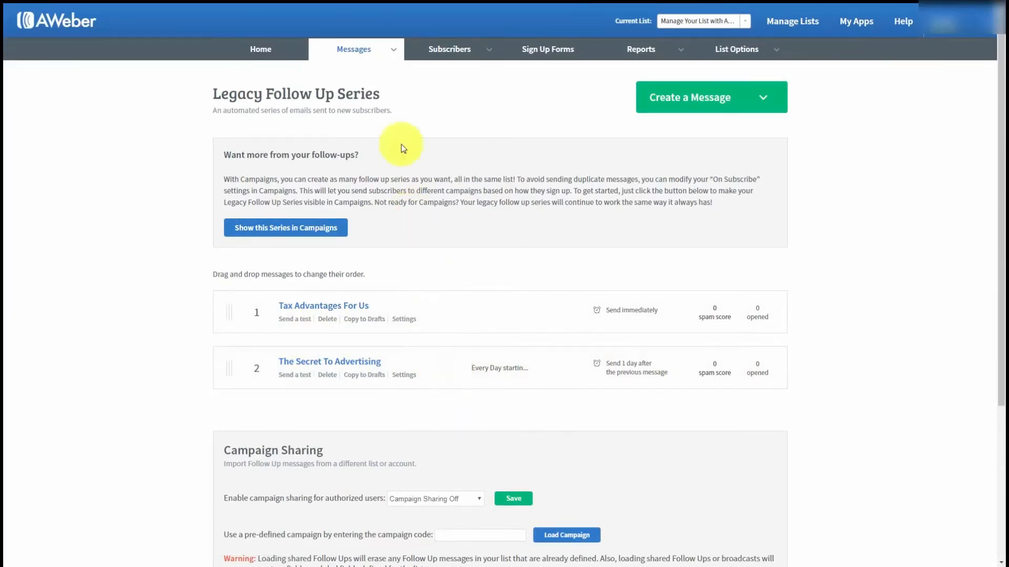
mouse_move(387, 55)
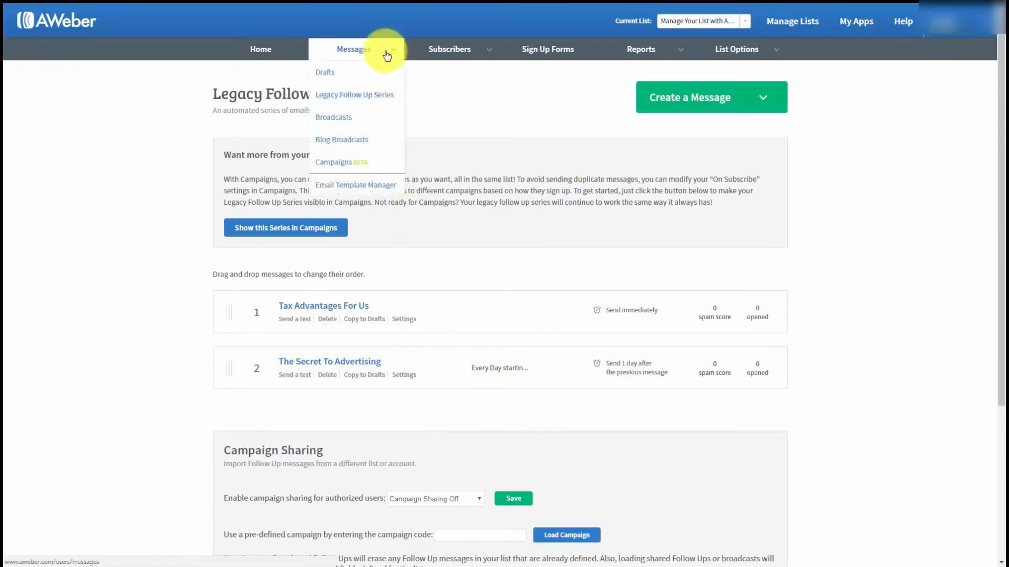
click(322, 73)
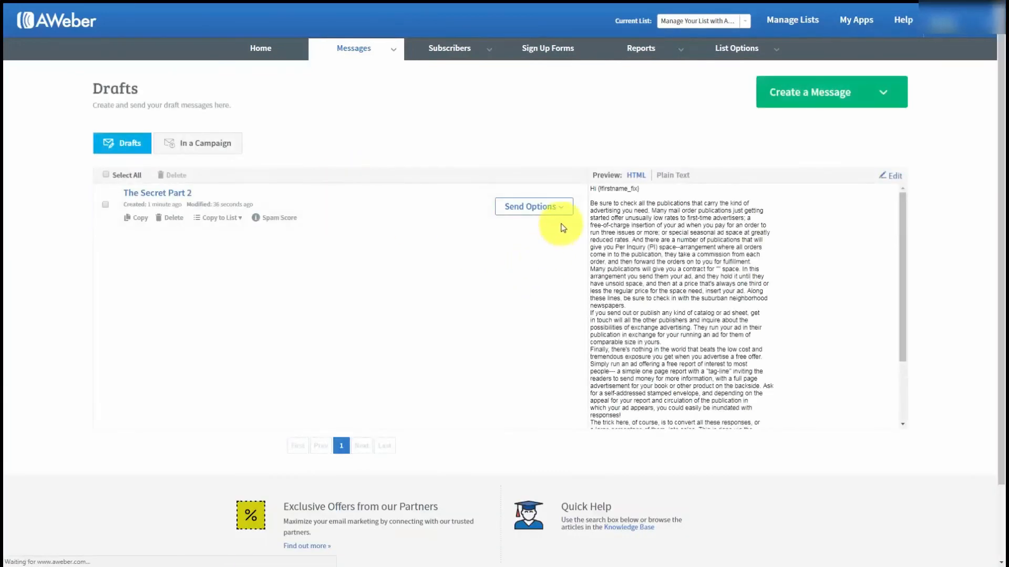
click(563, 209)
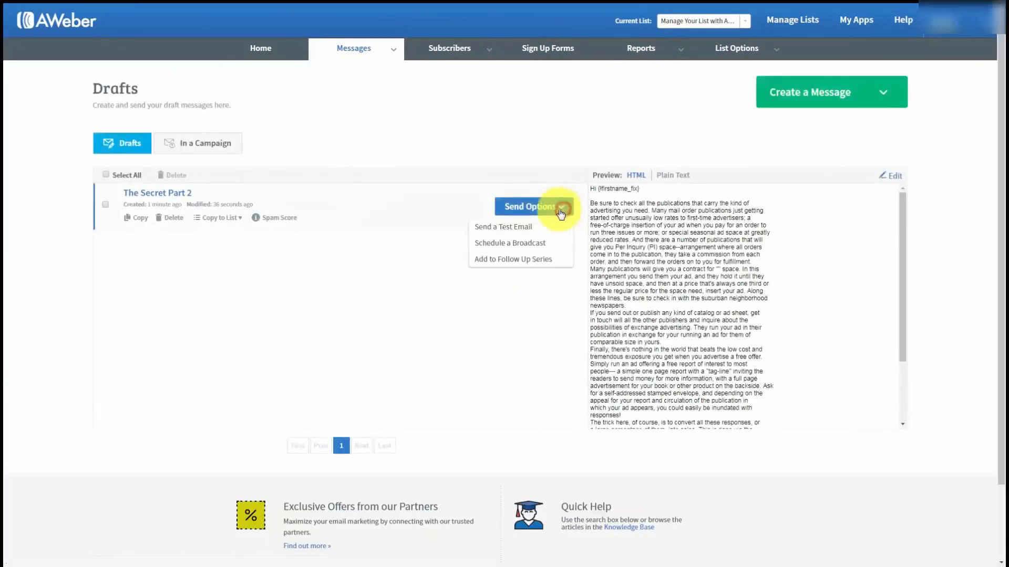
Add The Secret Part 2 as follow-up #3, sent 3 days after the previous message
click(497, 259)
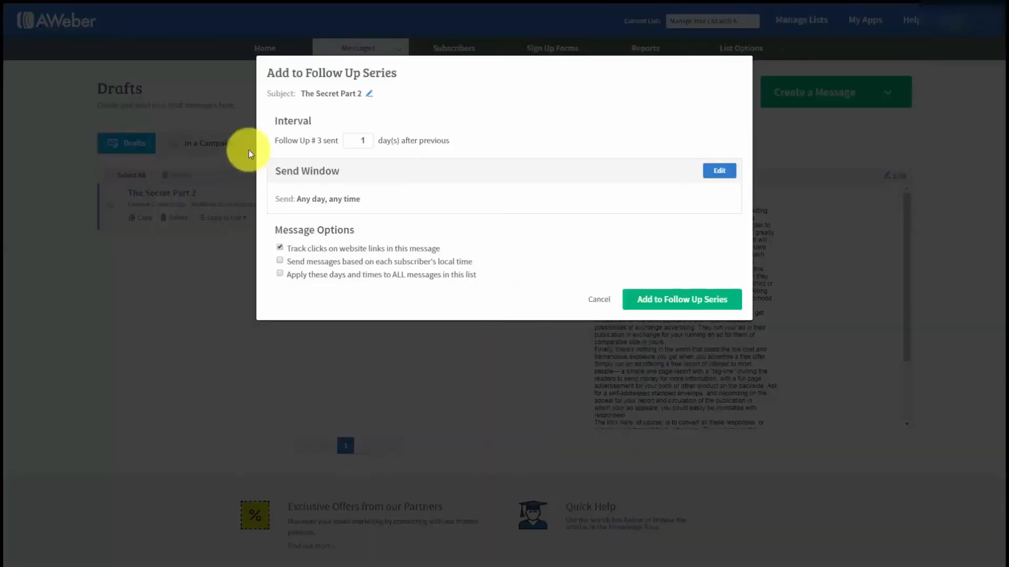
click(338, 162)
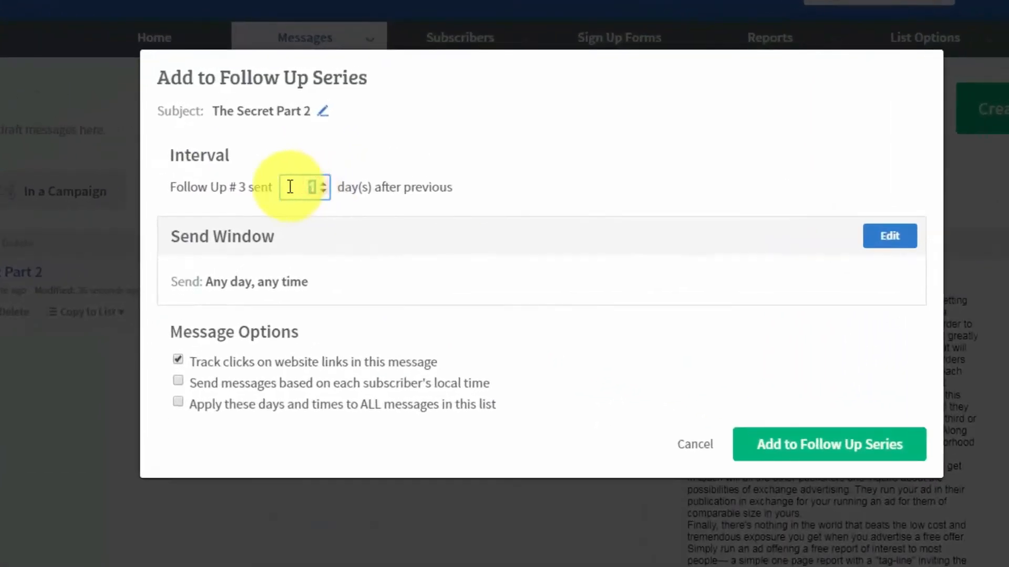
text(3)
click(584, 201)
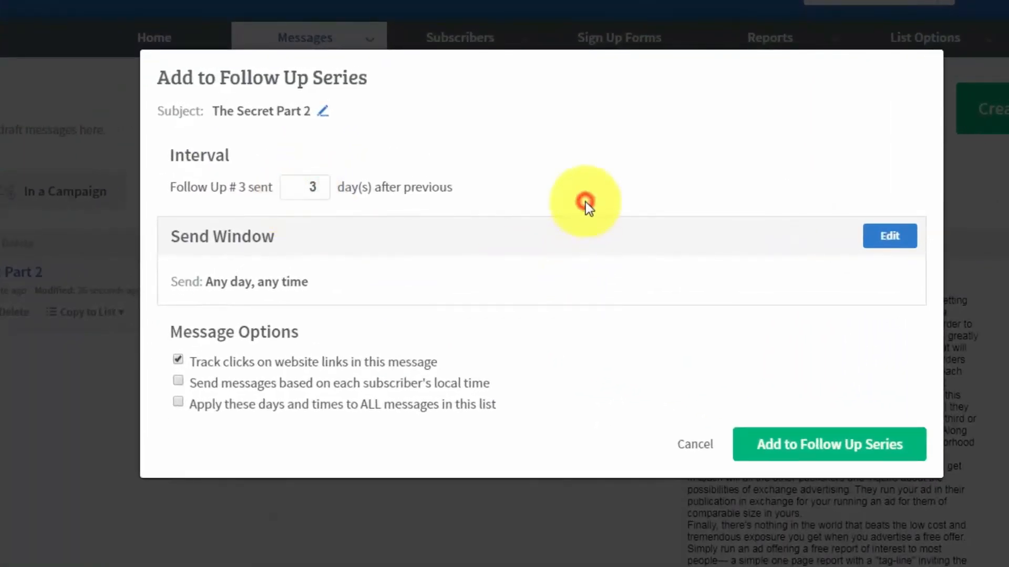
click(779, 450)
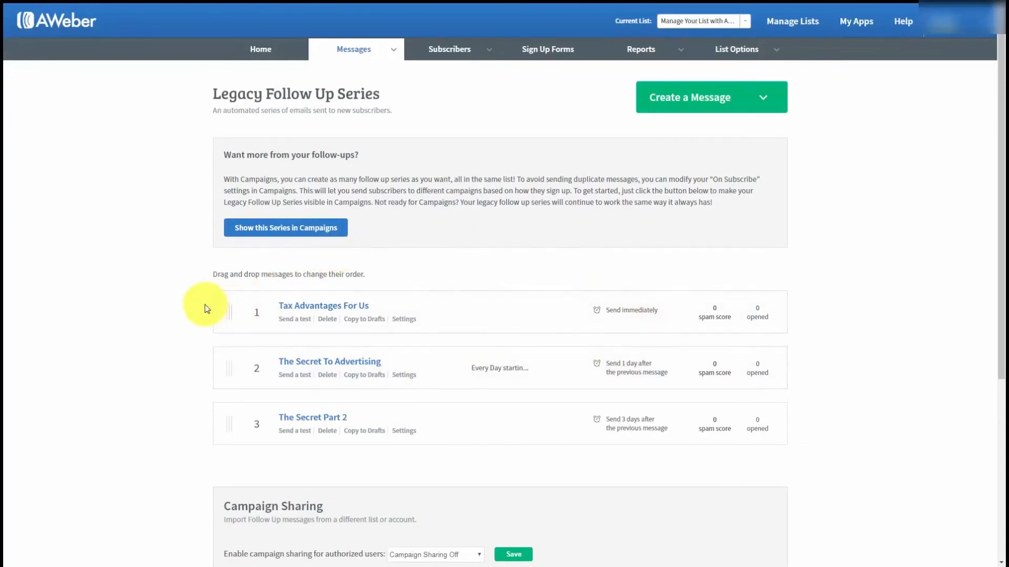
Set Campaign Sharing for the Legacy Follow Up Series to 'Follow Ups Only' and save
scroll(205, 309, down, 1)
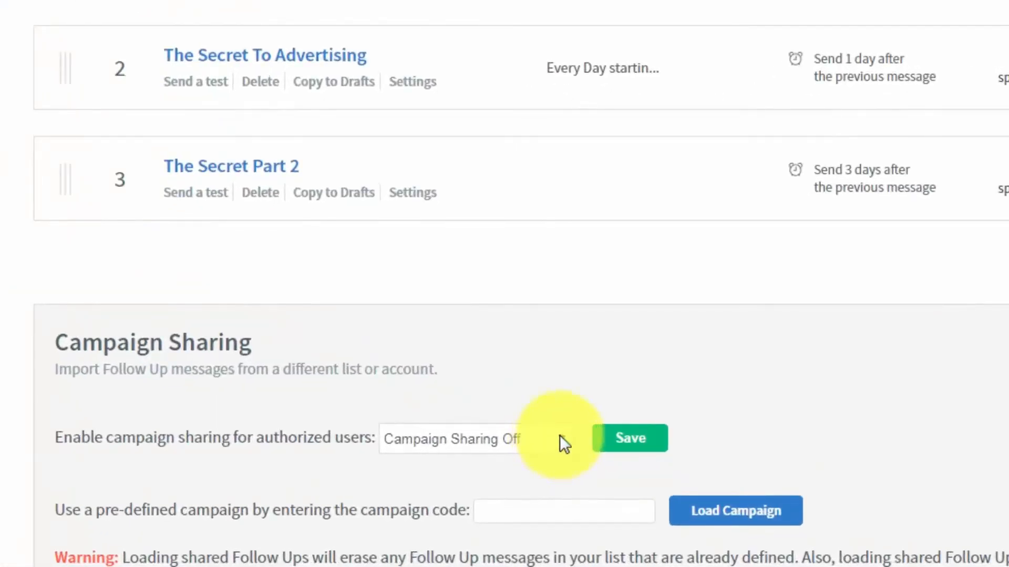
click(563, 439)
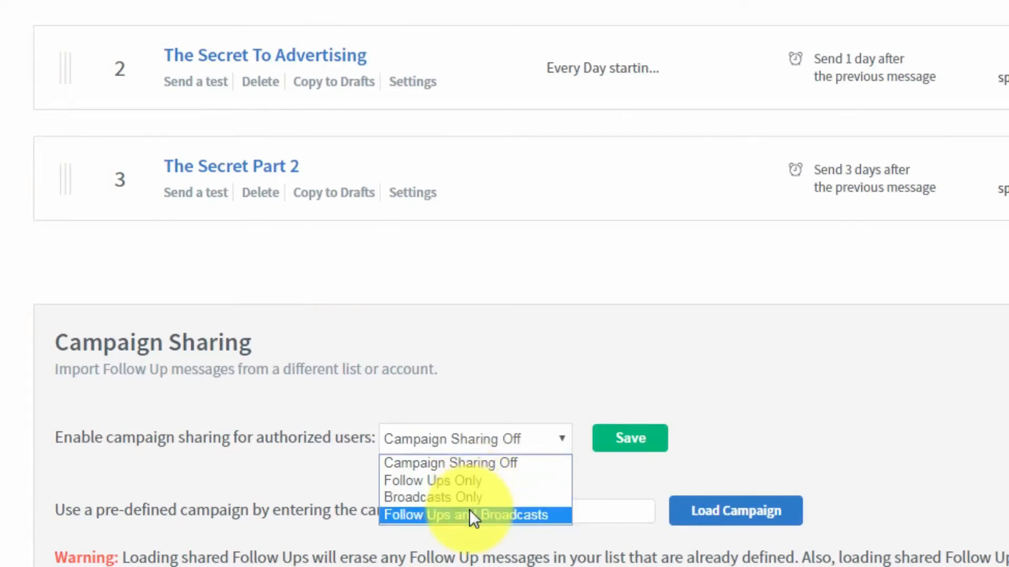
click(453, 481)
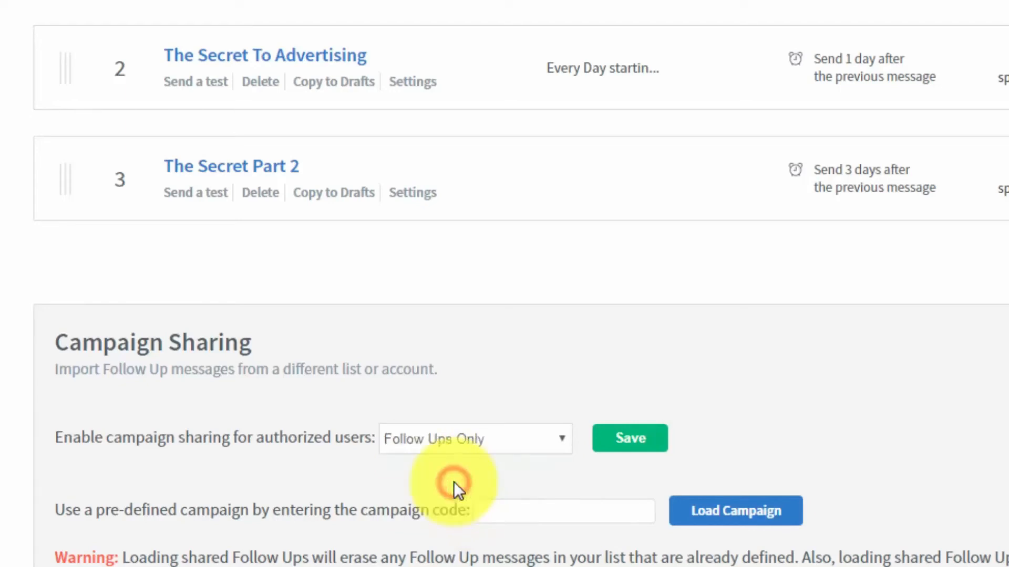
click(620, 445)
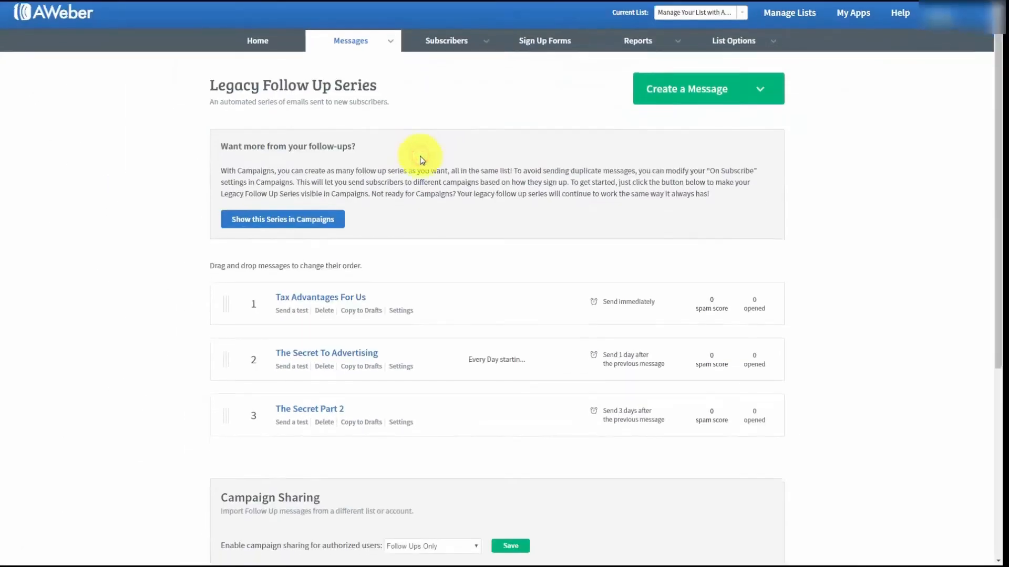
scroll(422, 161, down, 2)
scroll(422, 160, down, 1)
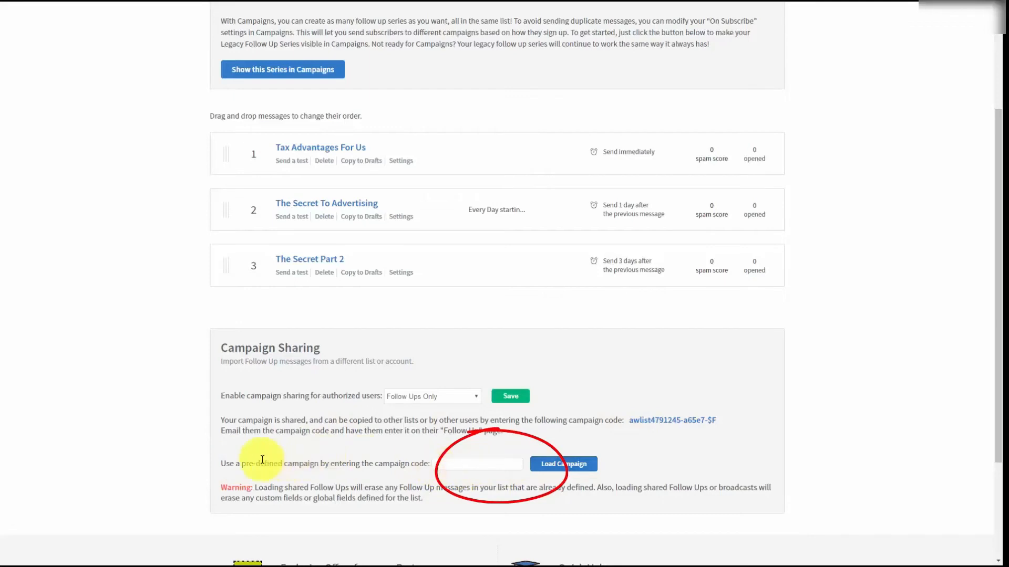
scroll(685, 463, up, 3)
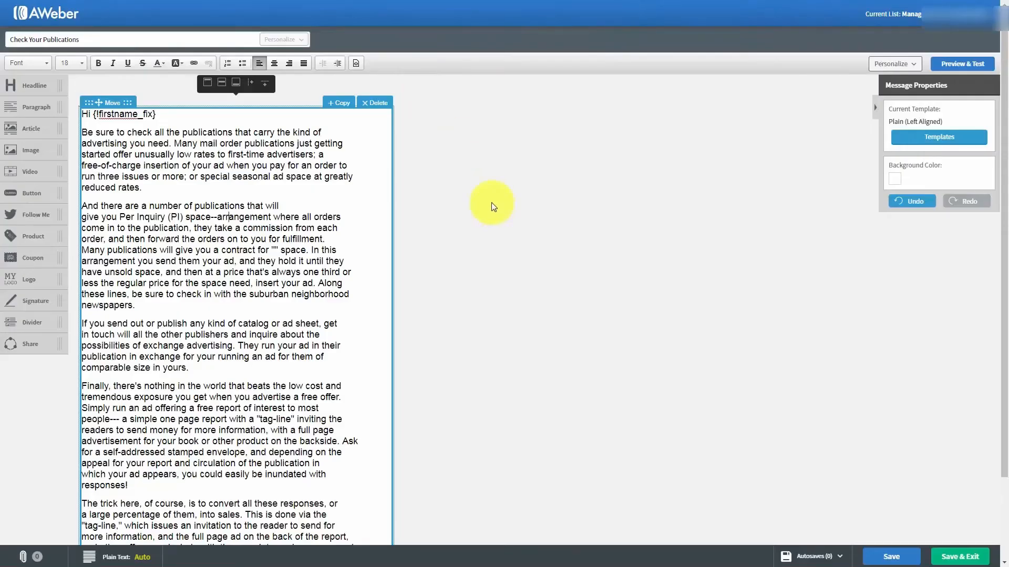
Save the Check Your Publications message as a draft with Save & Exit
click(946, 559)
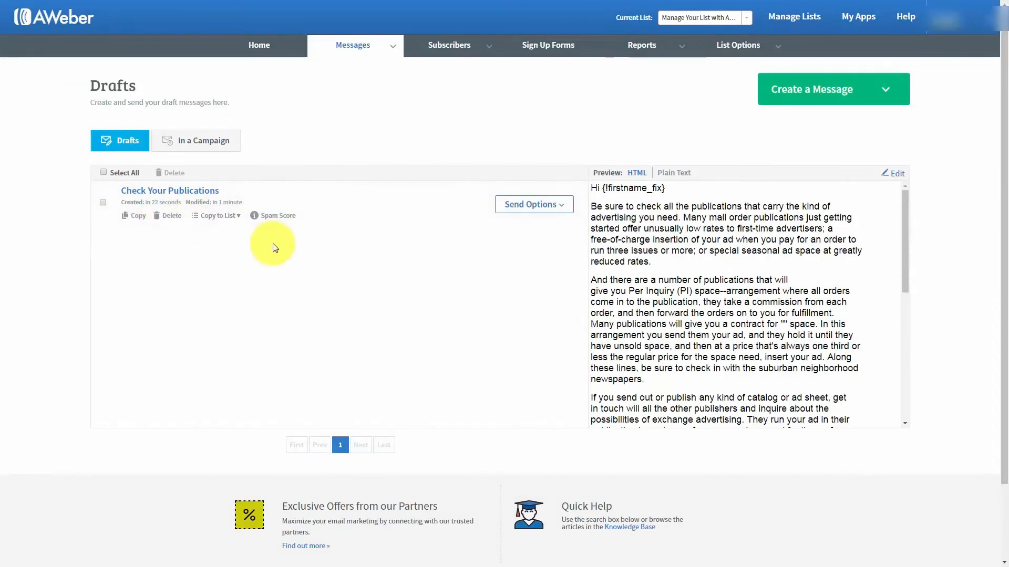
Open Broadcast Settings for the Check Your Publications draft, leaving its subject unchanged
click(562, 206)
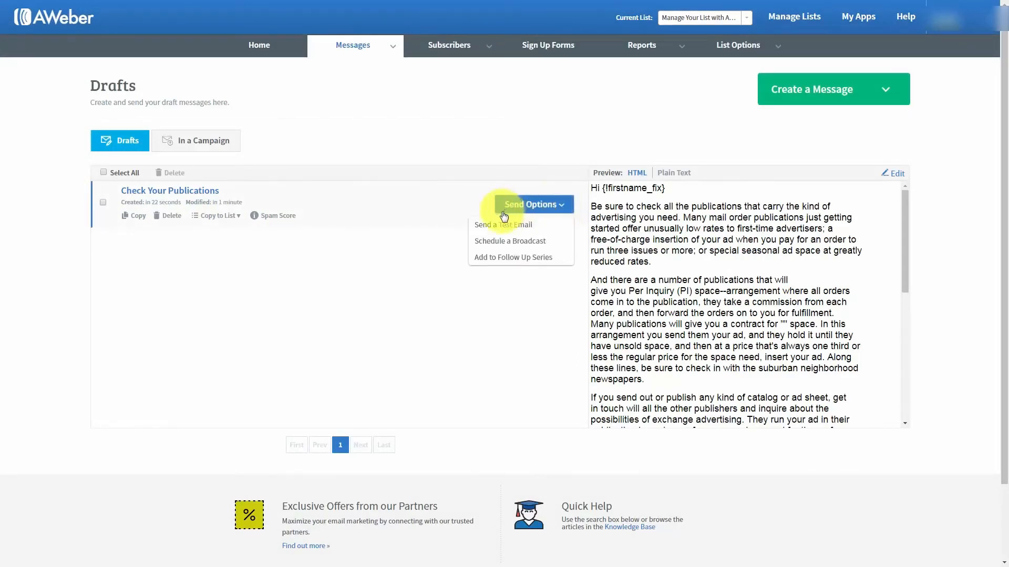
click(498, 243)
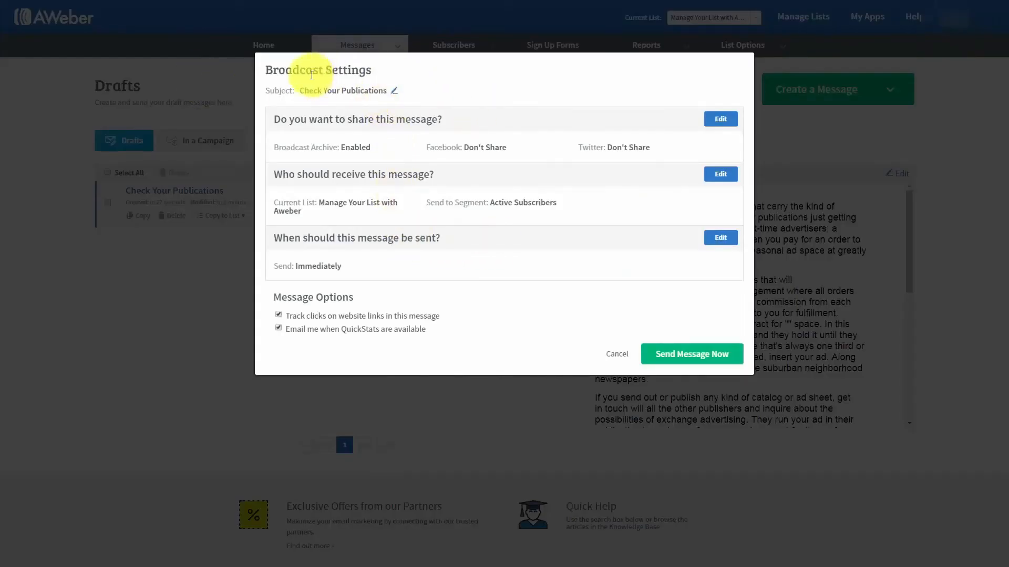
click(395, 92)
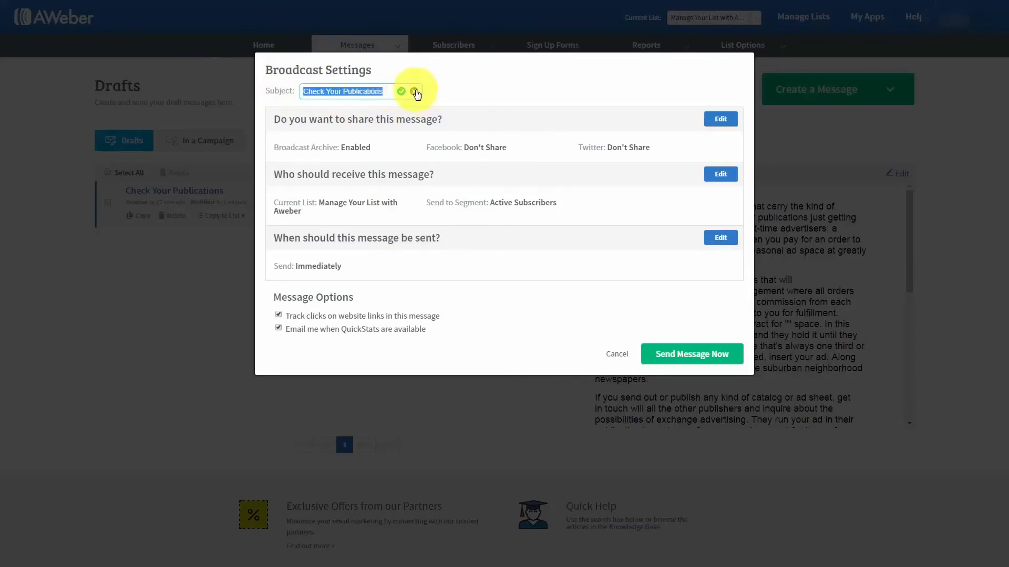
click(415, 92)
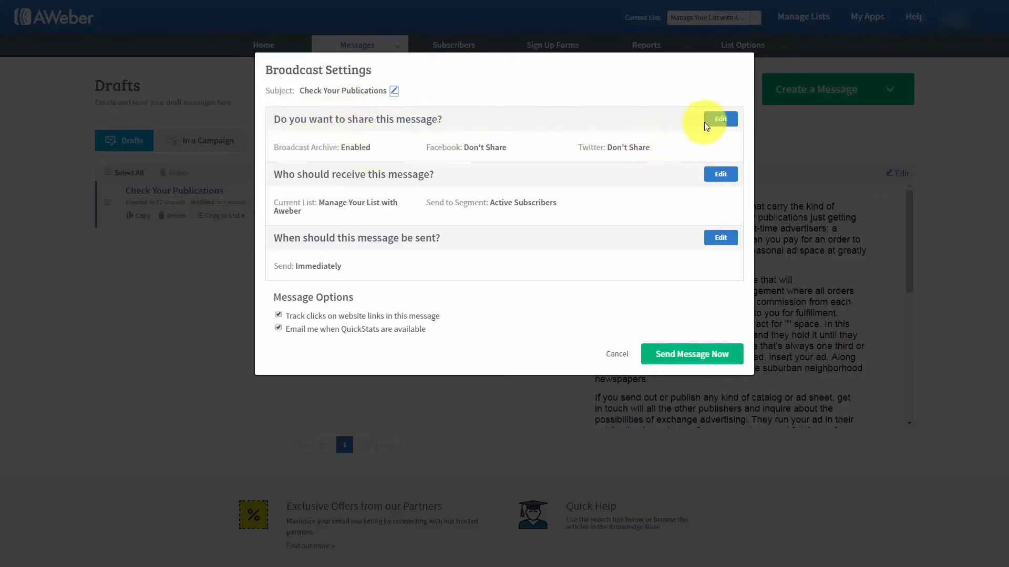
Keep the broadcast archive link enabled with no social sharing, then edit the recipients
click(720, 120)
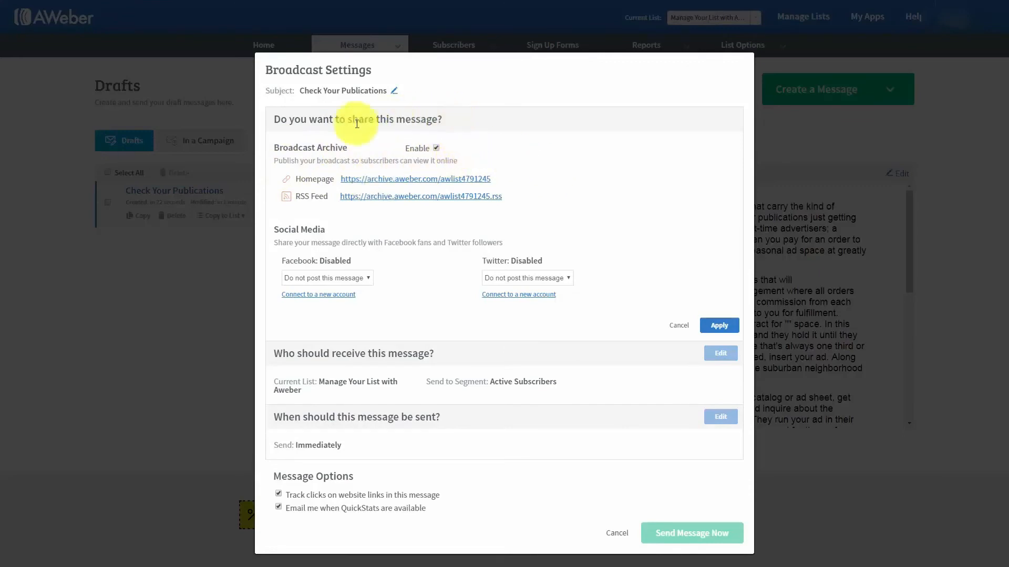
click(374, 179)
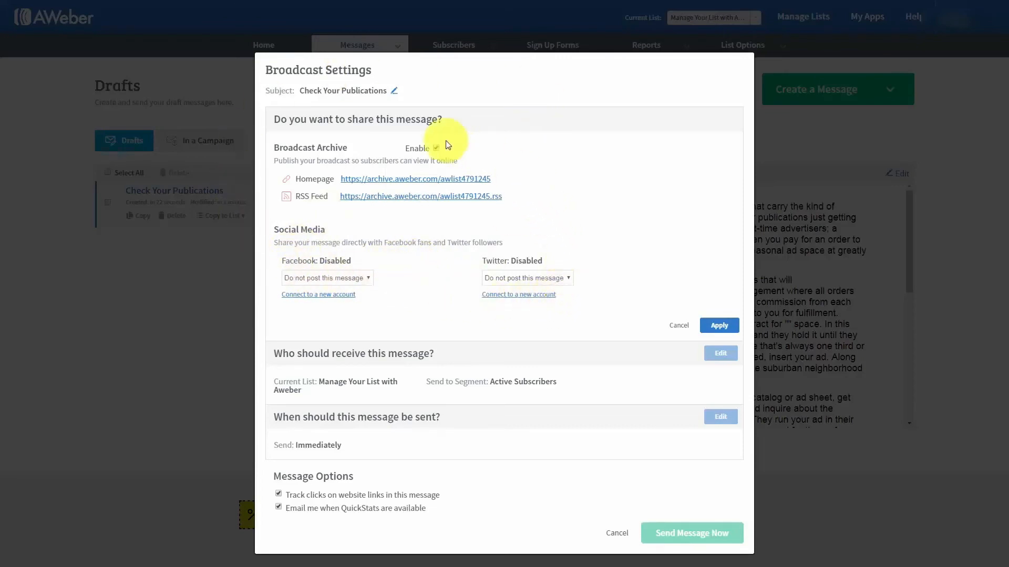
click(718, 326)
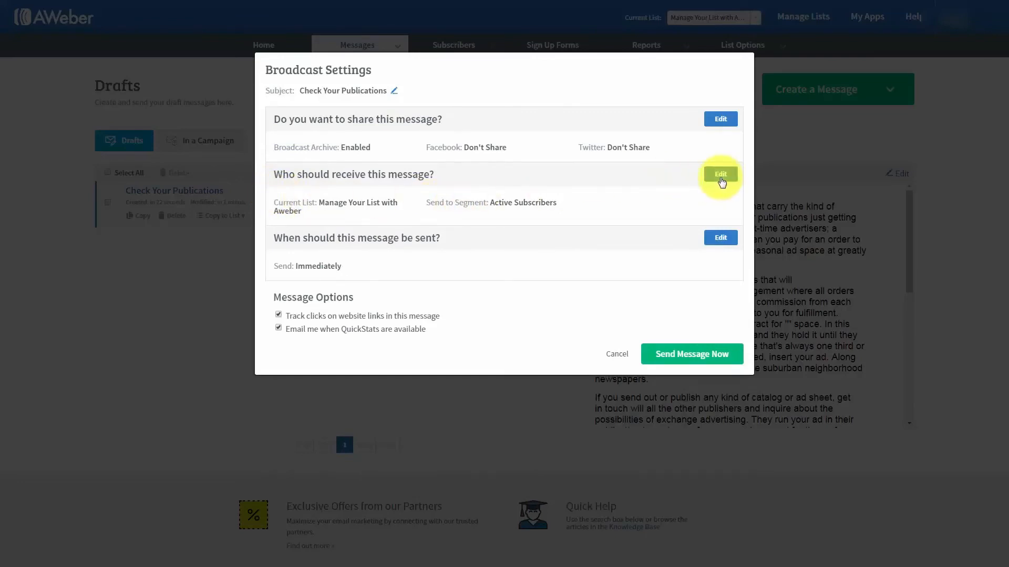
click(720, 176)
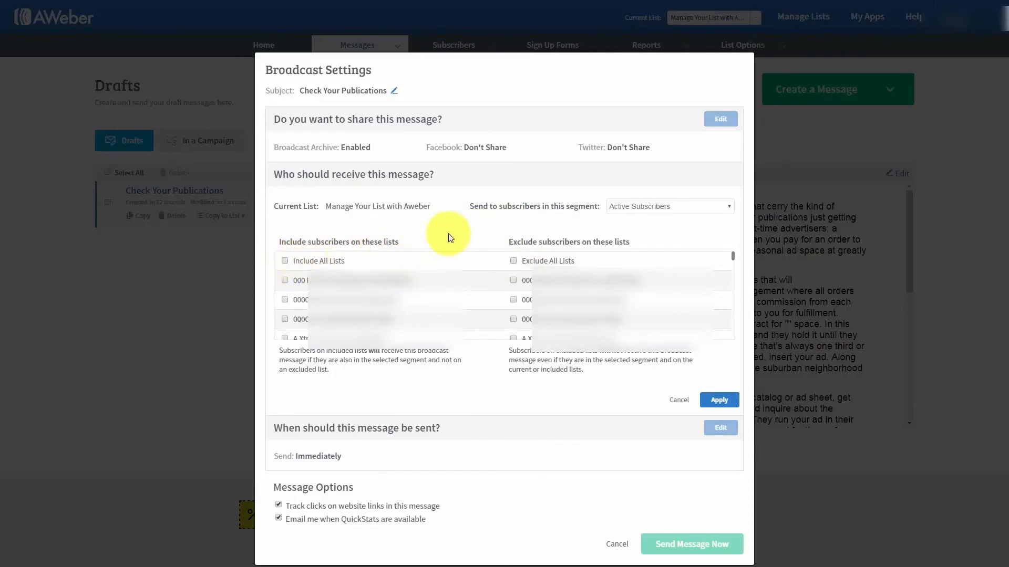
Include the first two lists and exclude the 00001 Genius Pay Days Private list
click(285, 280)
click(284, 299)
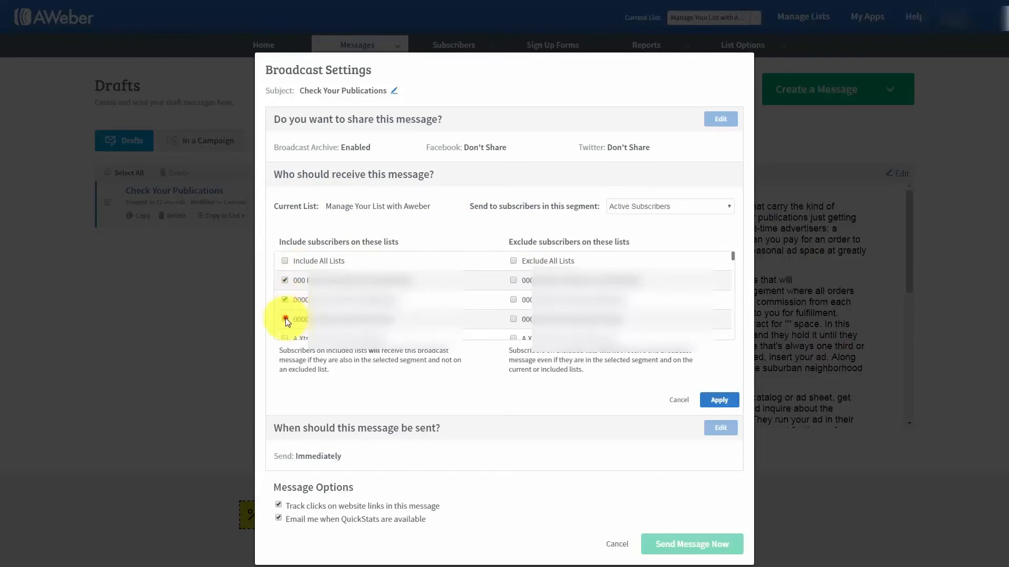
click(514, 318)
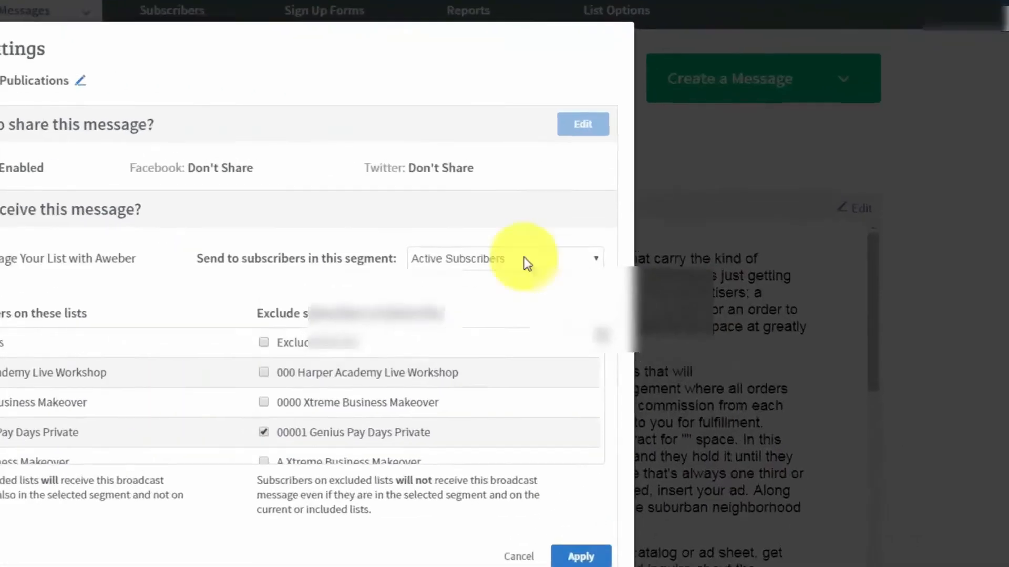
click(642, 207)
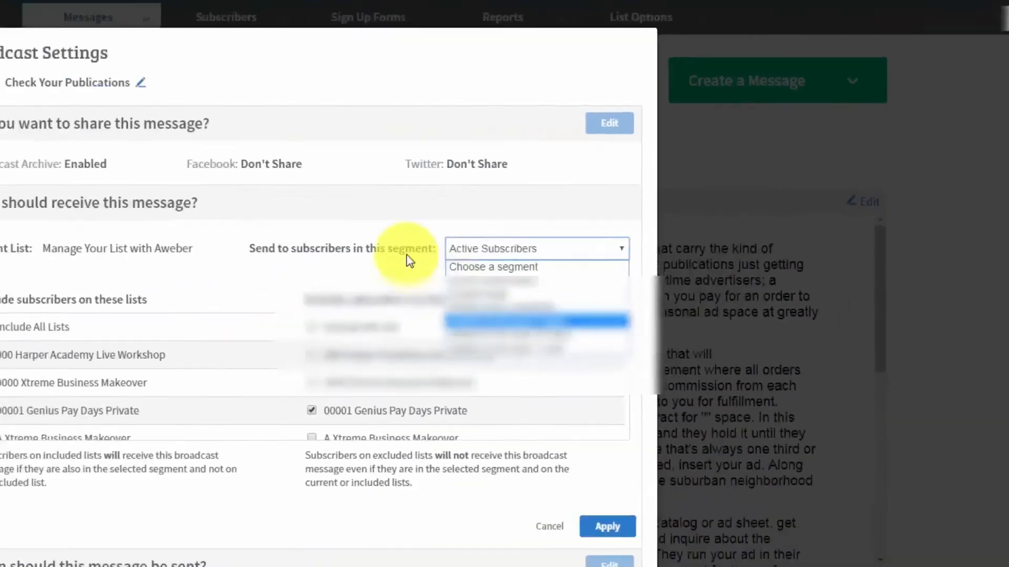
Keep the segment on Active Subscribers and apply recipients: 2 lists included, 1 excluded
click(566, 186)
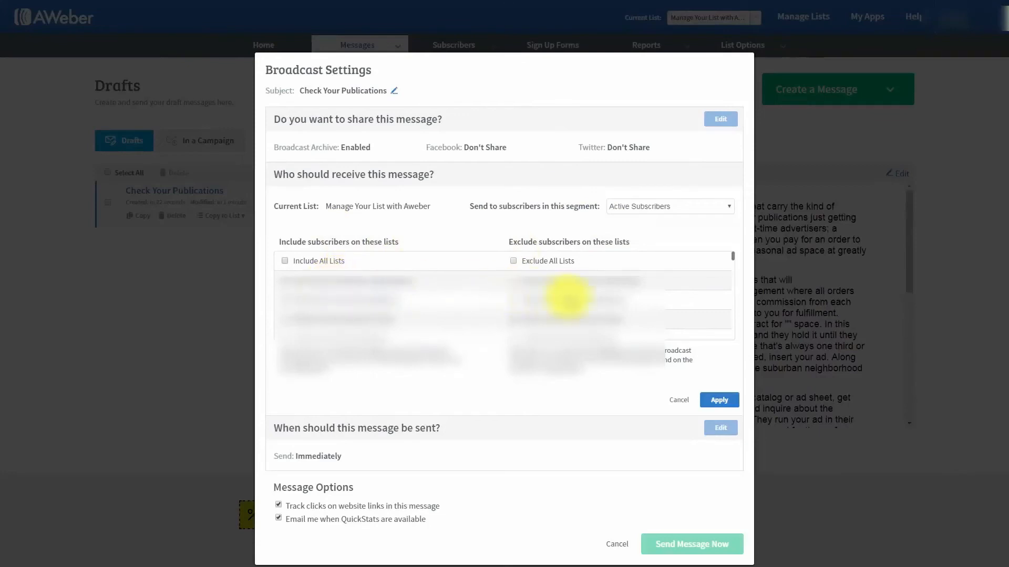
click(666, 207)
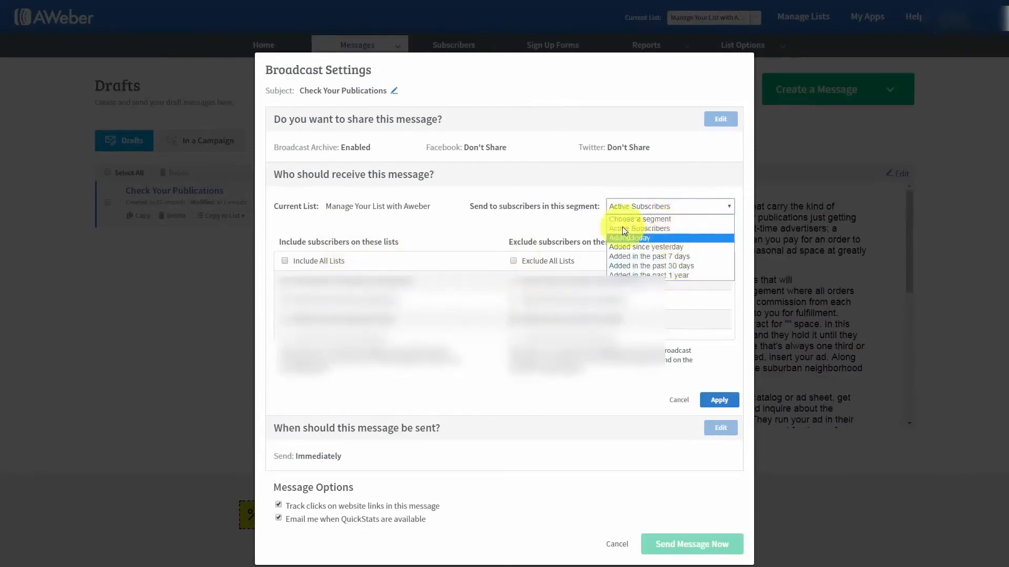
click(559, 230)
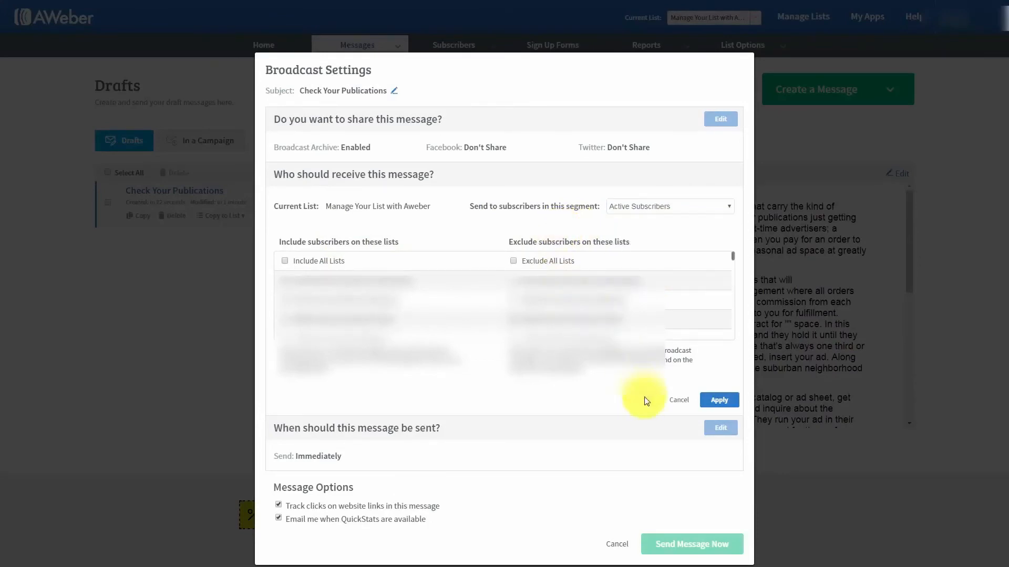
click(704, 408)
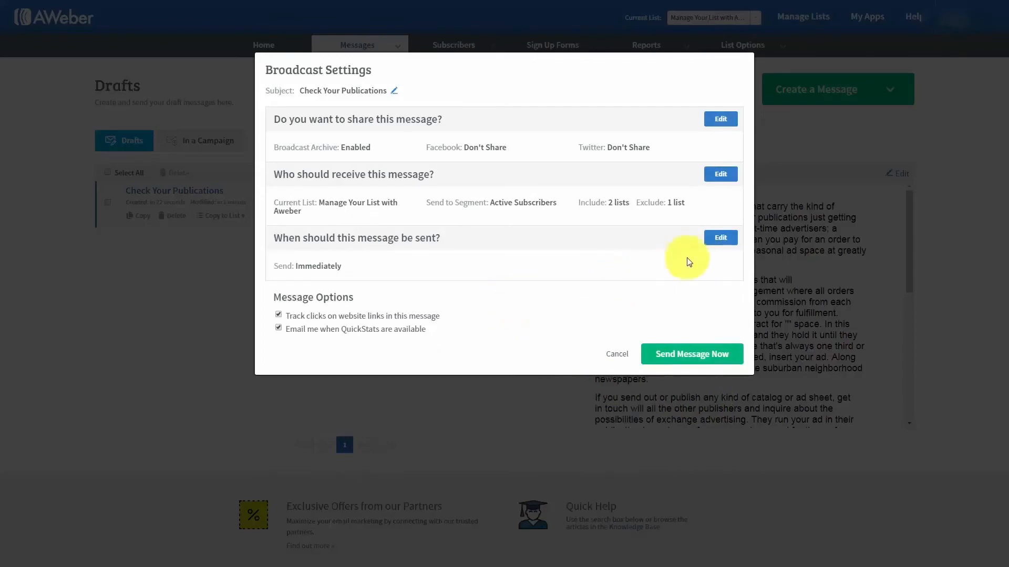
Try scheduling the send for 8 AM on August 31, then October 12, 2017
click(718, 239)
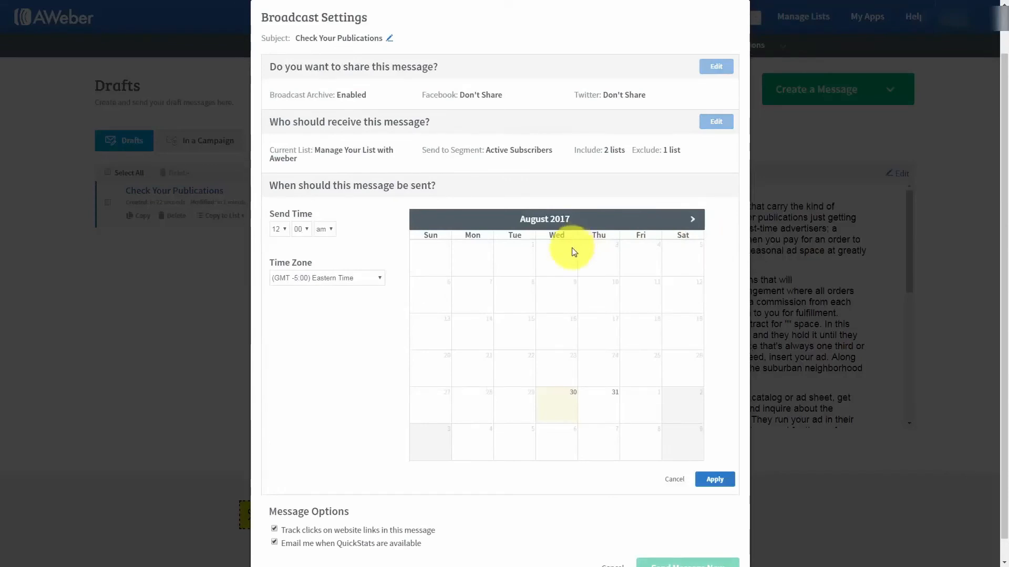
click(286, 232)
click(279, 304)
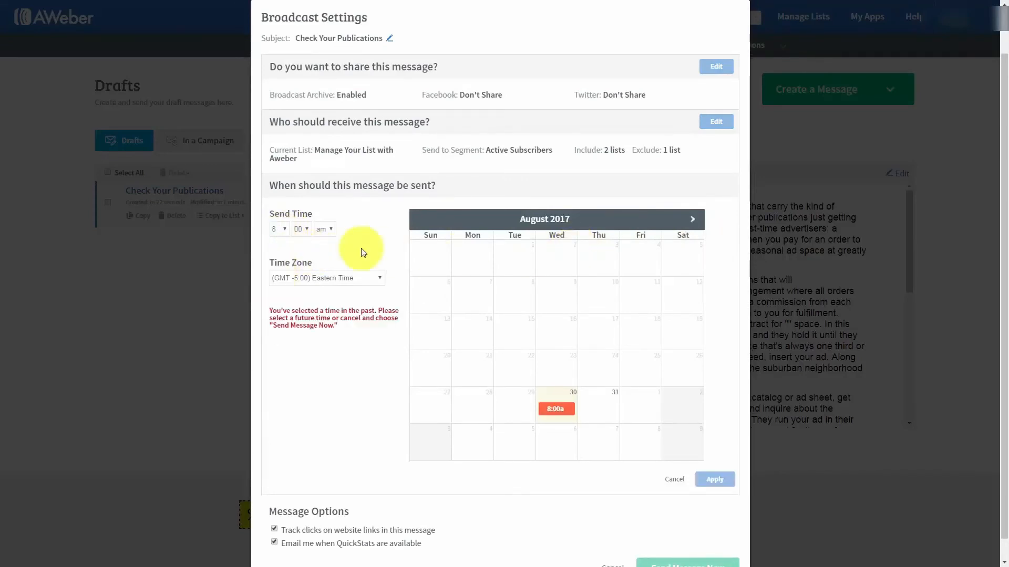
click(601, 412)
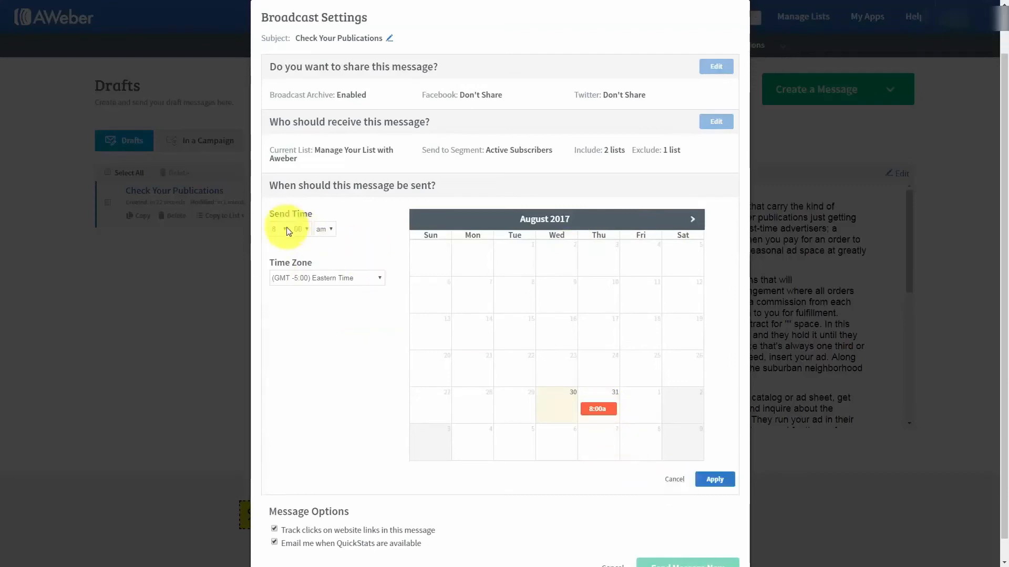
click(694, 220)
click(694, 220)
click(600, 286)
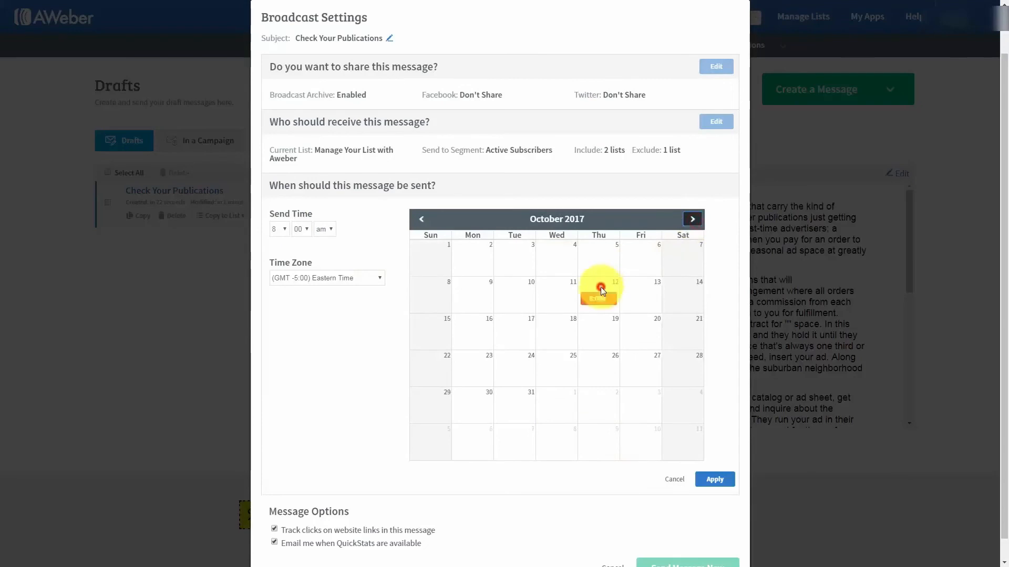
Try Monday, September 4, then cancel scheduling so it stays Send: Immediately
click(421, 219)
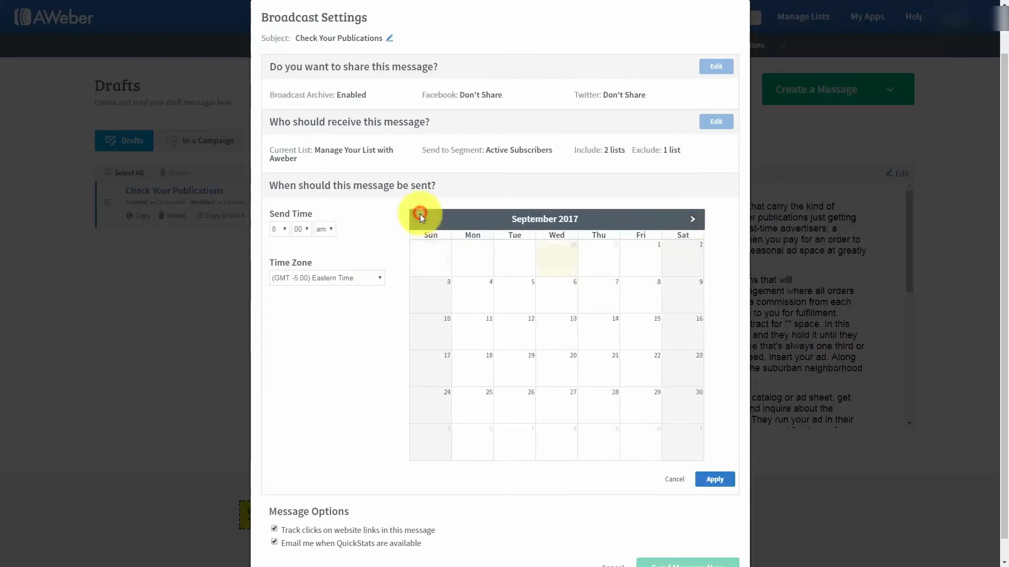
click(455, 300)
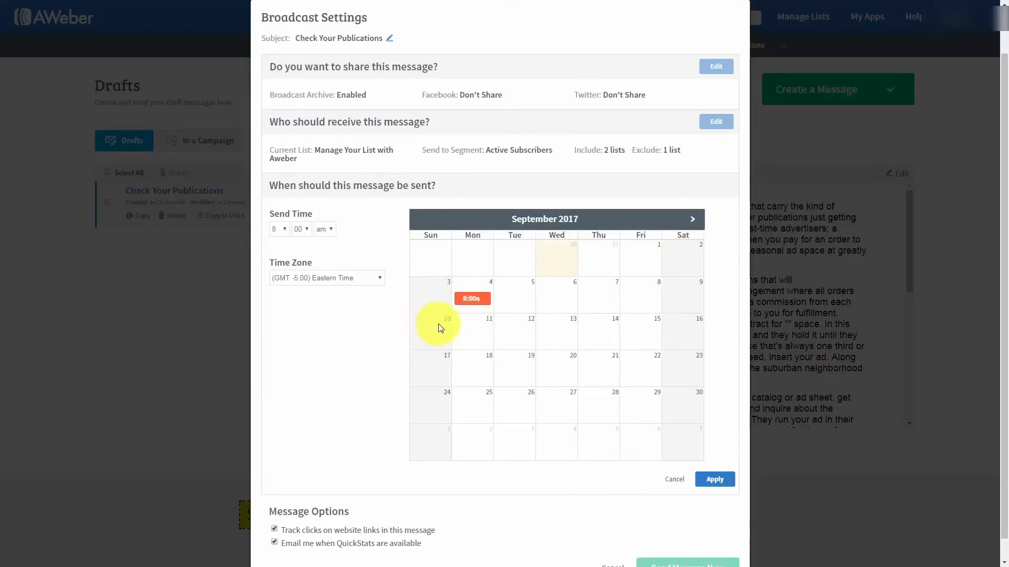
scroll(405, 325, down, 1)
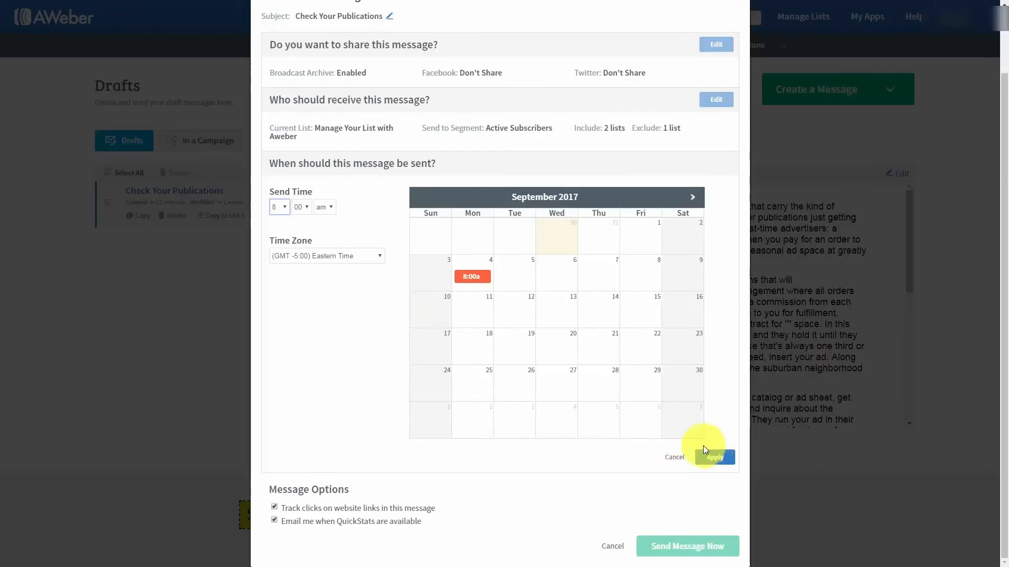
click(485, 279)
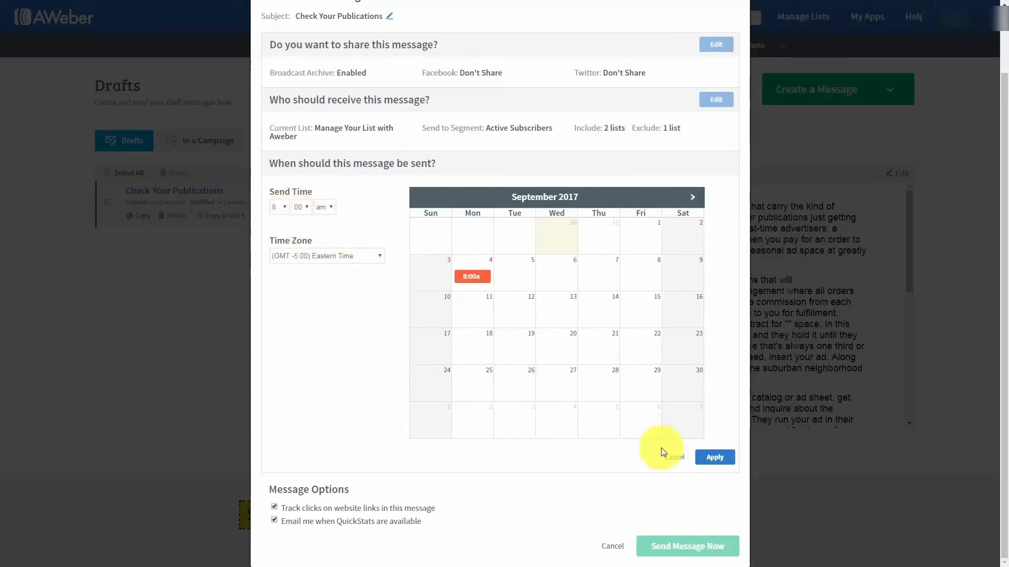
click(674, 458)
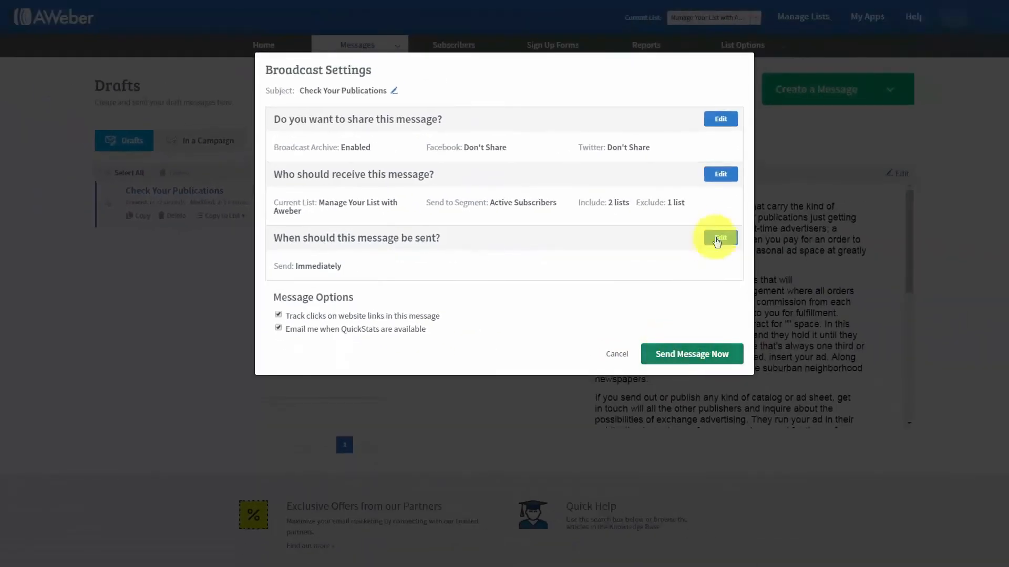
Pick September 6, 2017 in the send-time calendar and schedule Check Your Publications
click(720, 238)
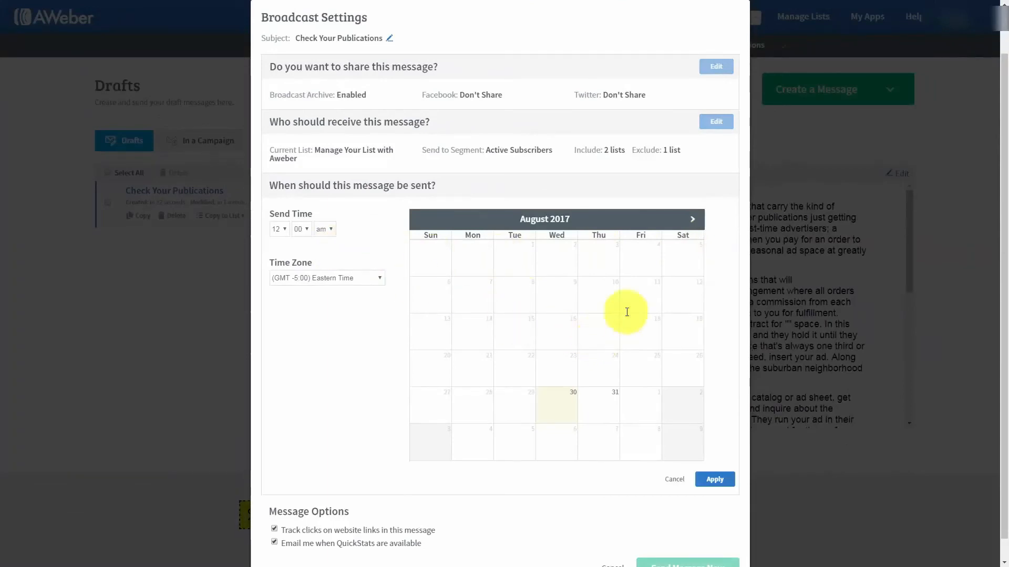
click(692, 219)
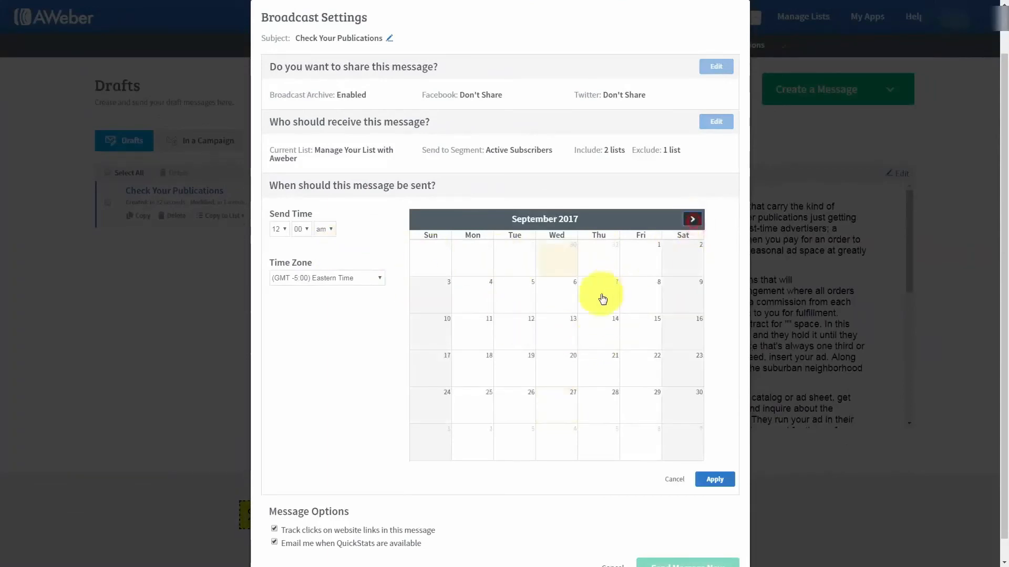
click(558, 299)
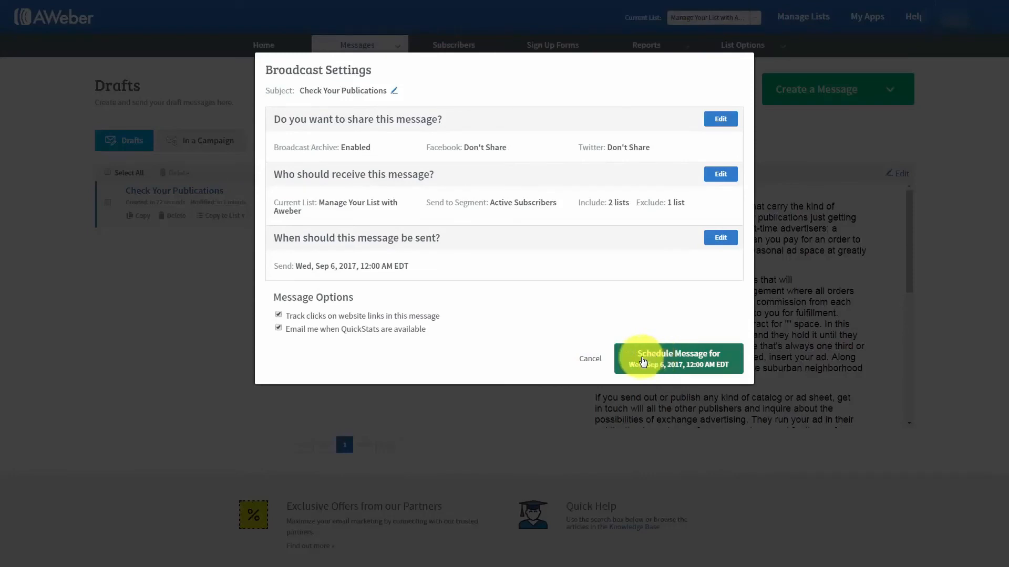
click(642, 361)
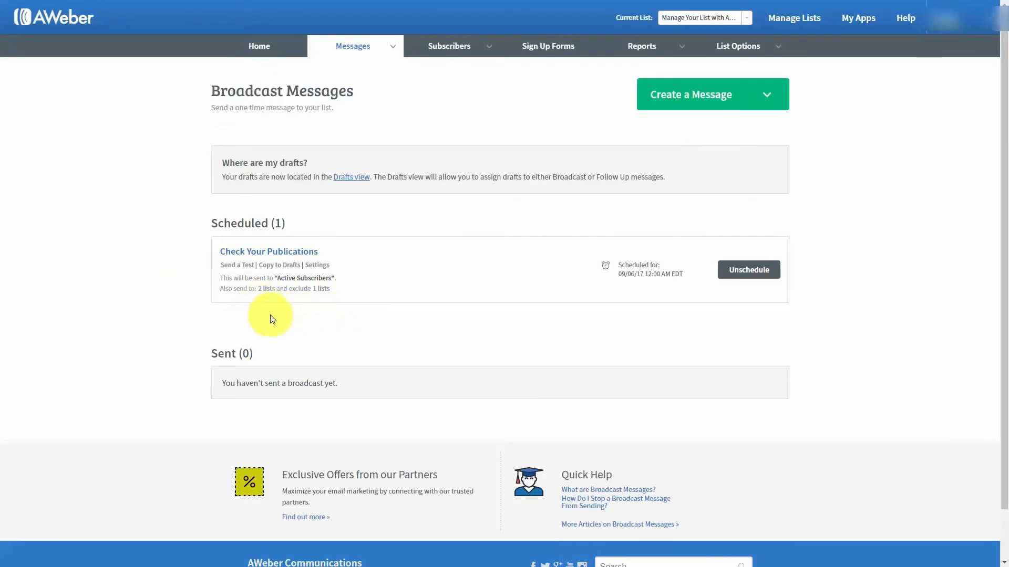
Unschedule Check Your Publications back to Drafts and reopen the Tax Advantages For Us draft
click(741, 271)
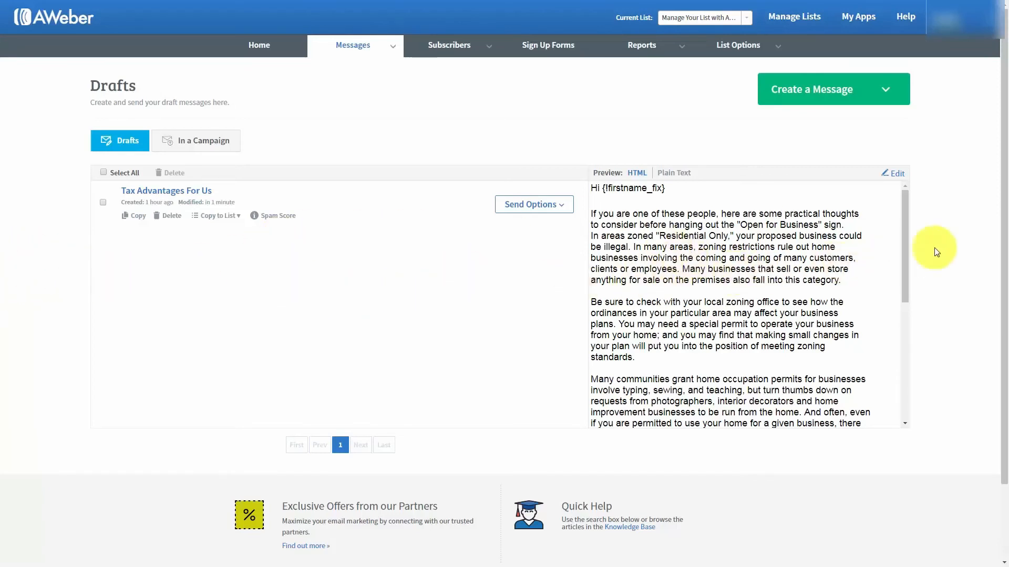
click(896, 176)
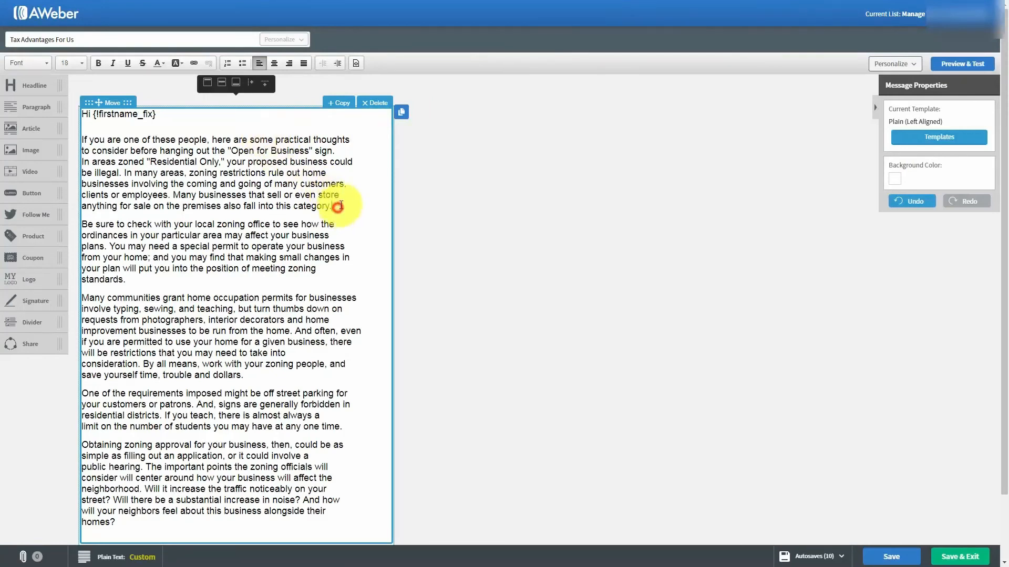
key(Return)
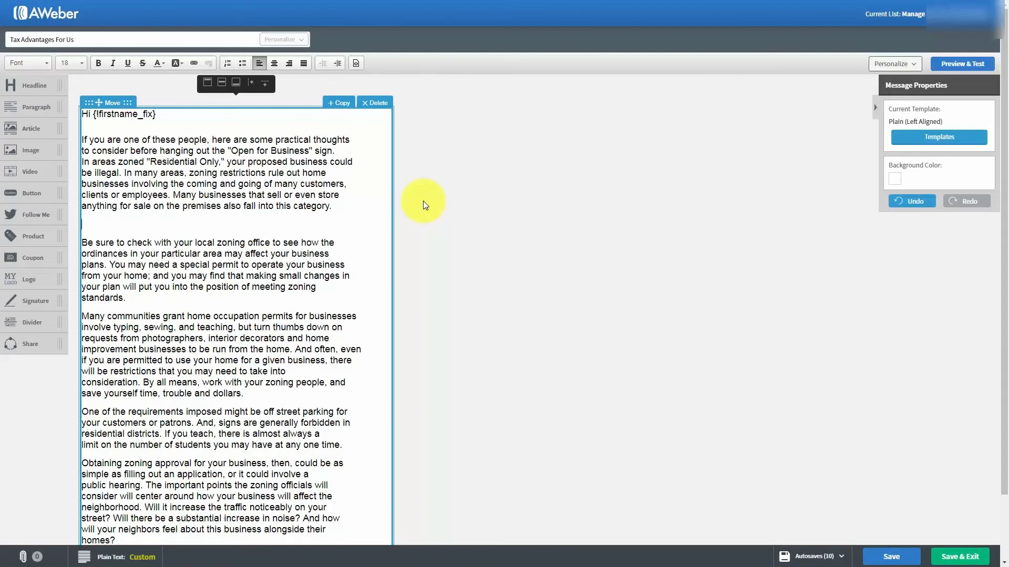
text(http://haon.biz/cfwop/)
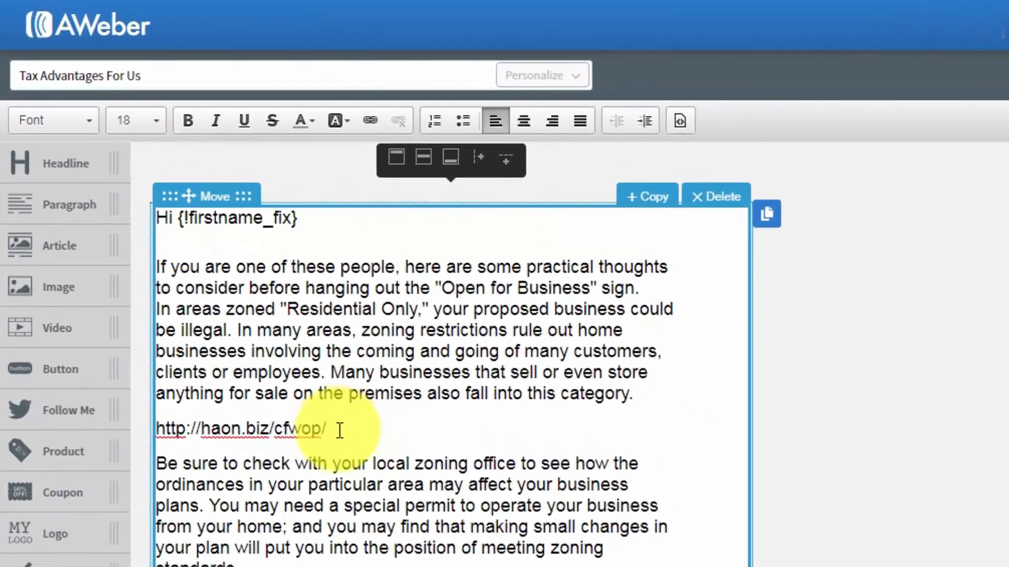
drag(340, 430, 161, 428)
key(ctrl+c)
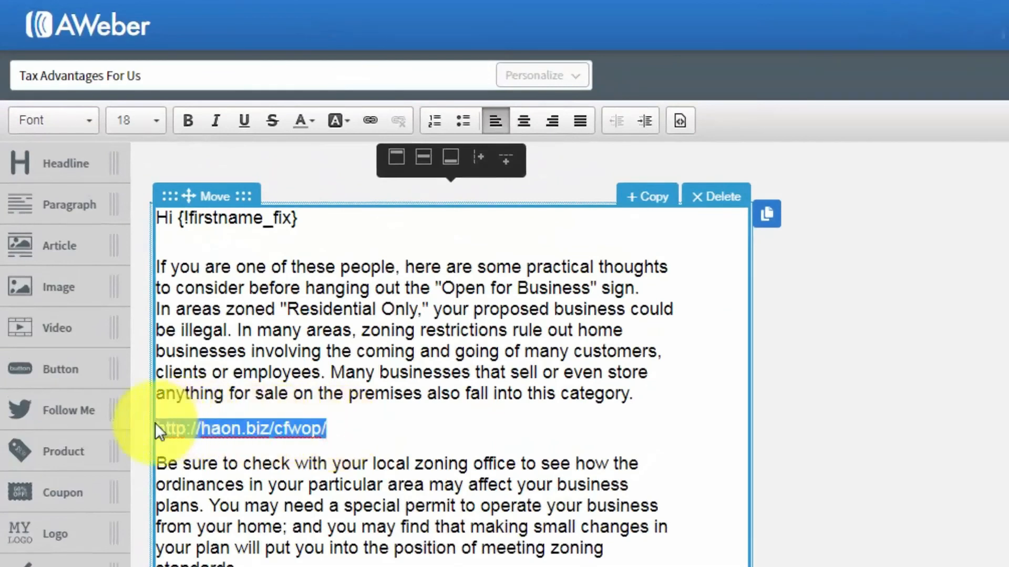
click(369, 117)
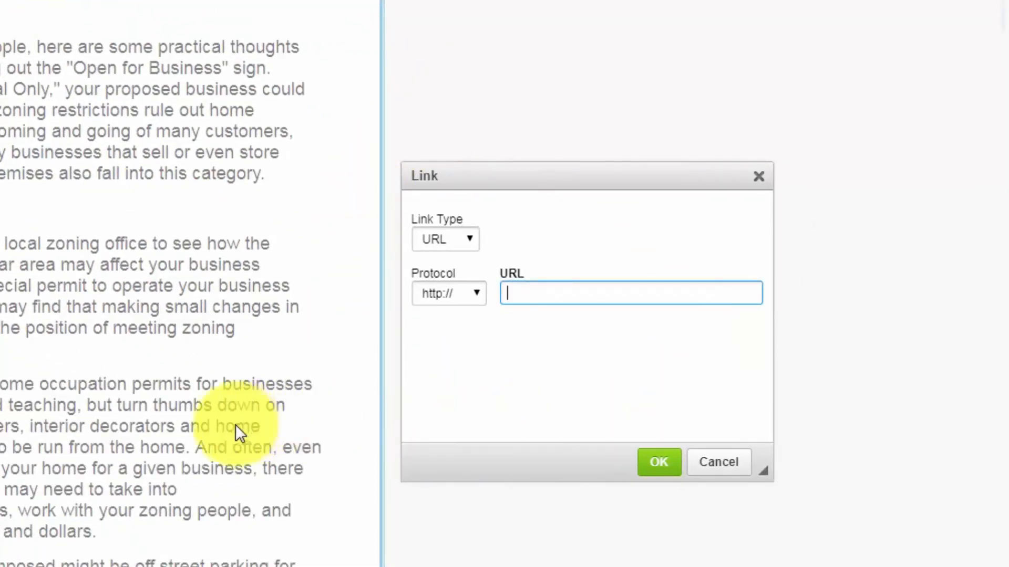
right_click(514, 293)
click(560, 415)
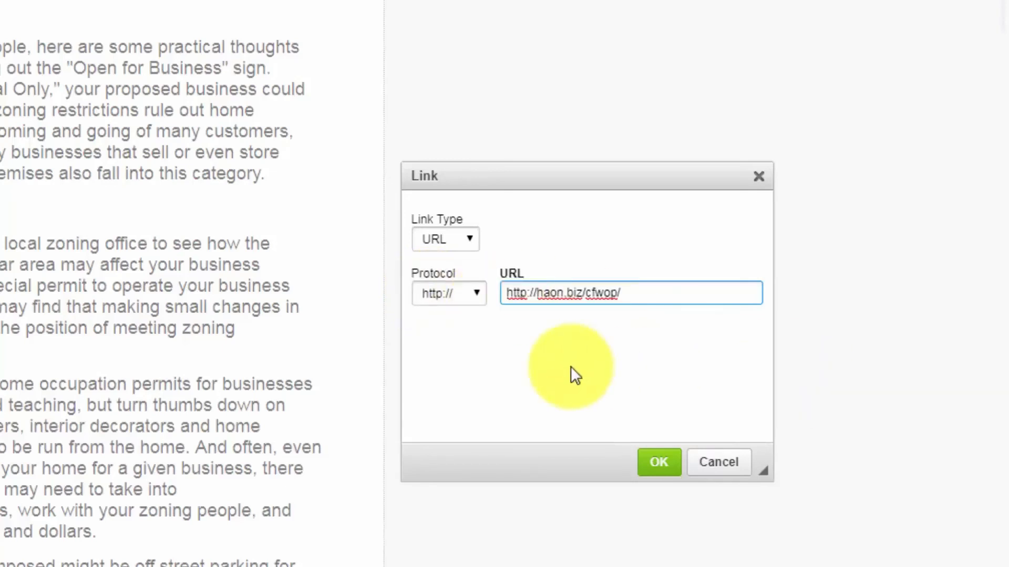
key(BackSpace)
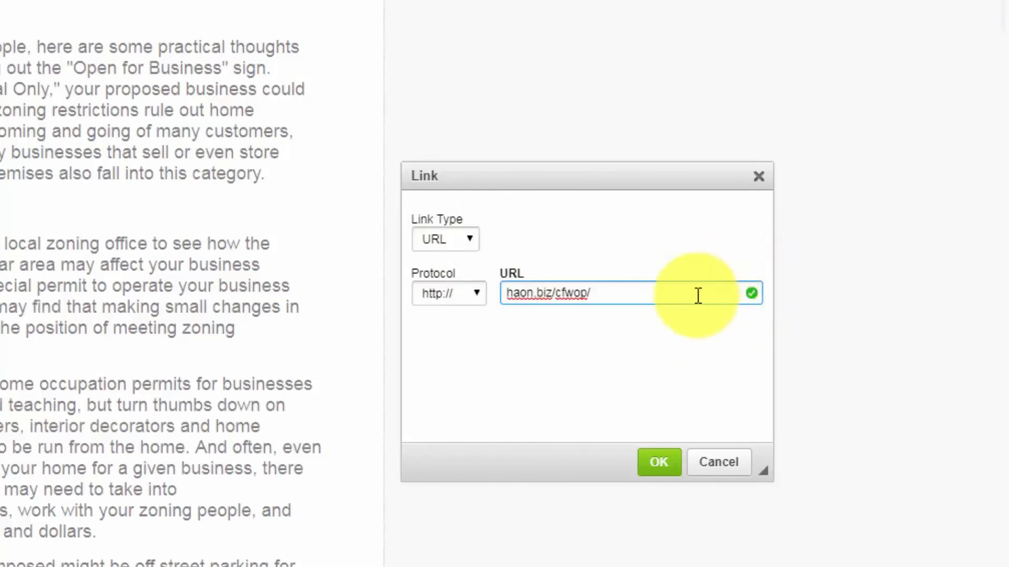
click(658, 463)
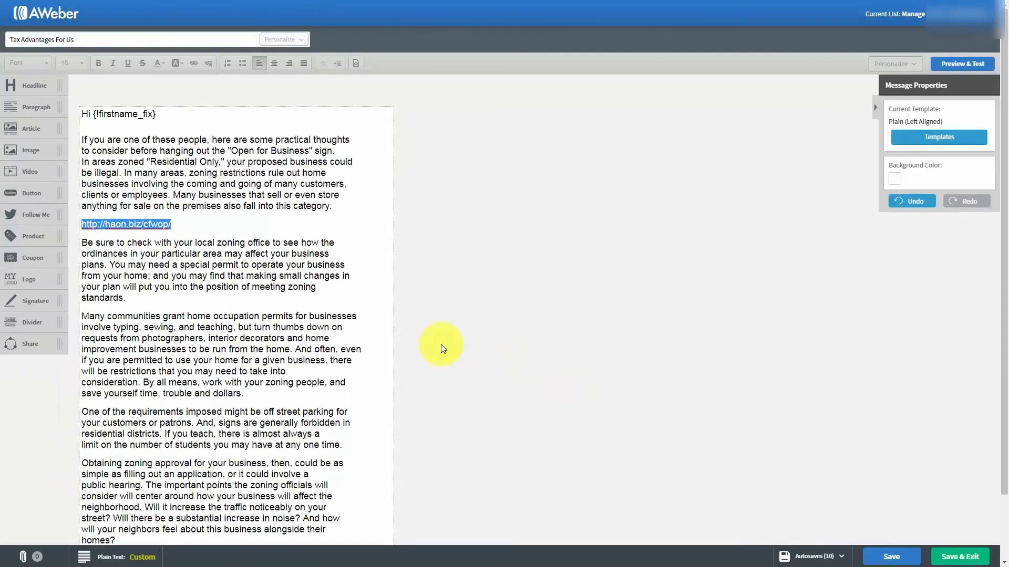
click(178, 279)
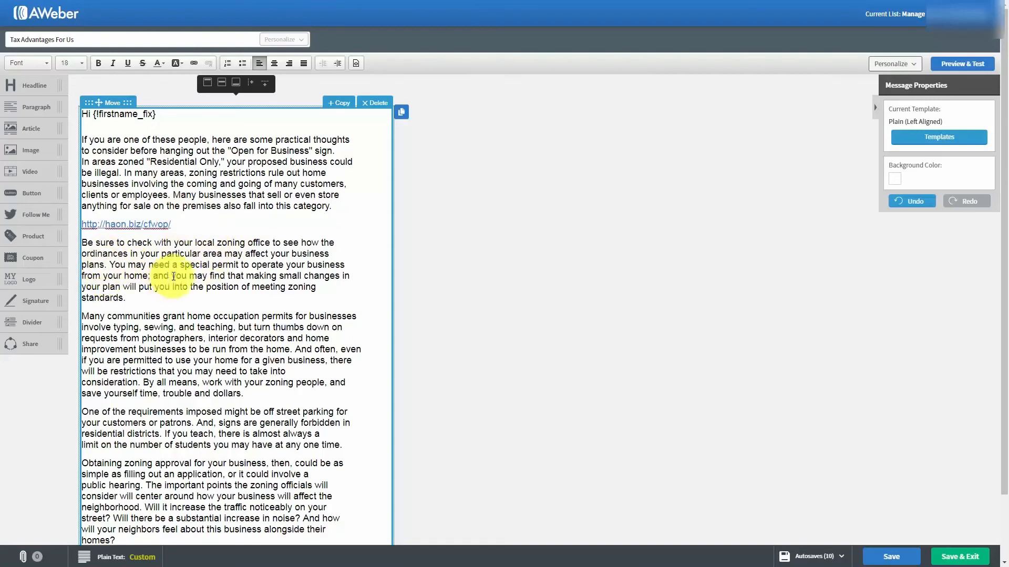
Link 'you may find' in the second paragraph to haon.biz/cfwop/
drag(172, 276, 221, 276)
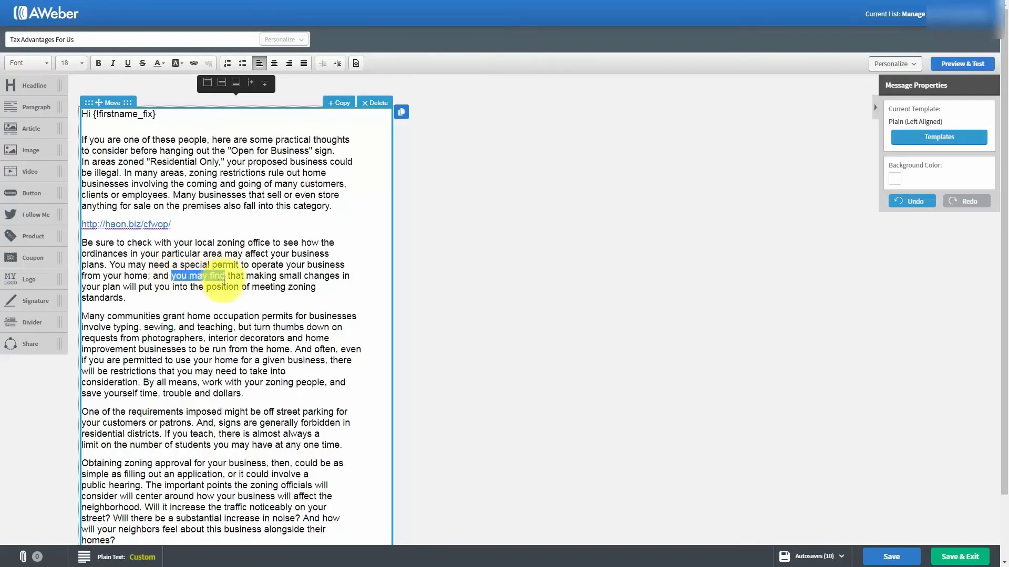
click(196, 63)
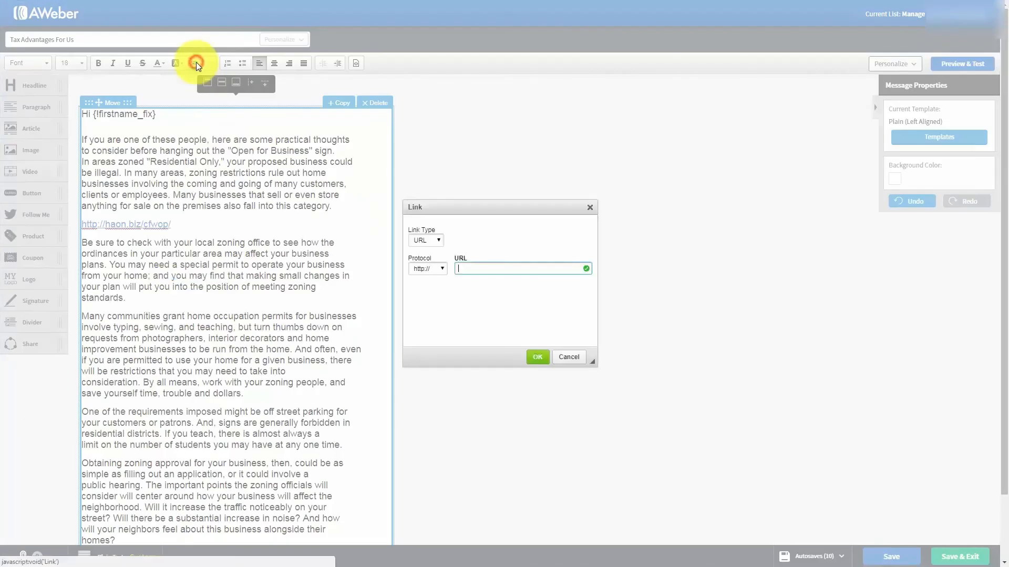
click(467, 266)
key(ctrl+v)
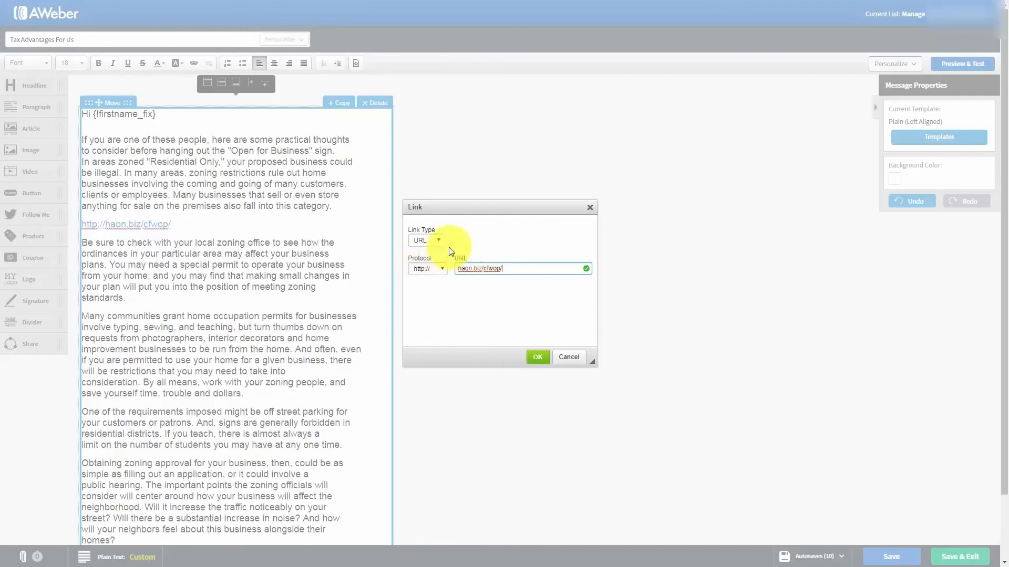
click(536, 361)
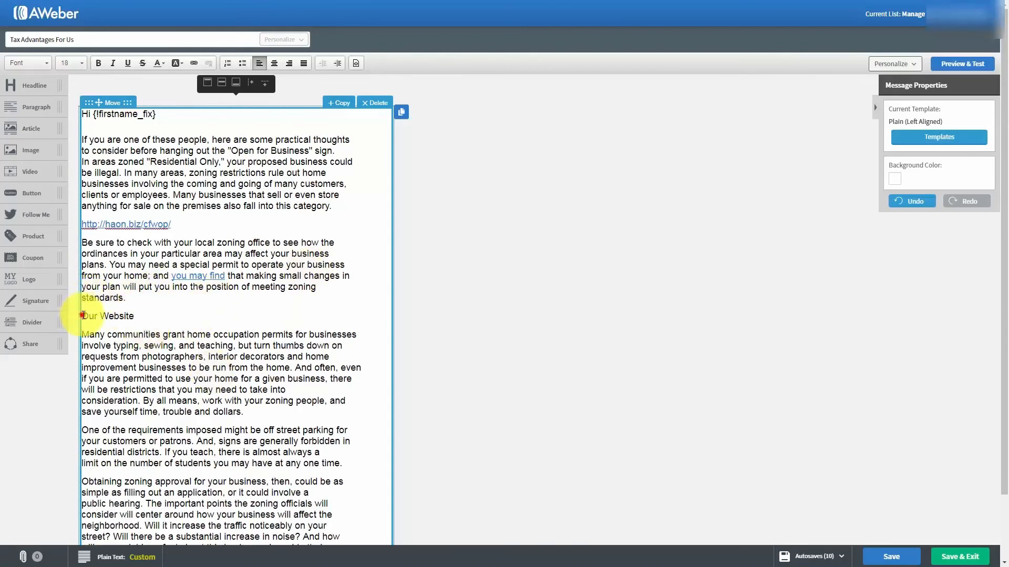
Link the 'Our Website' line to haon.biz/cfwop/
drag(83, 315, 137, 318)
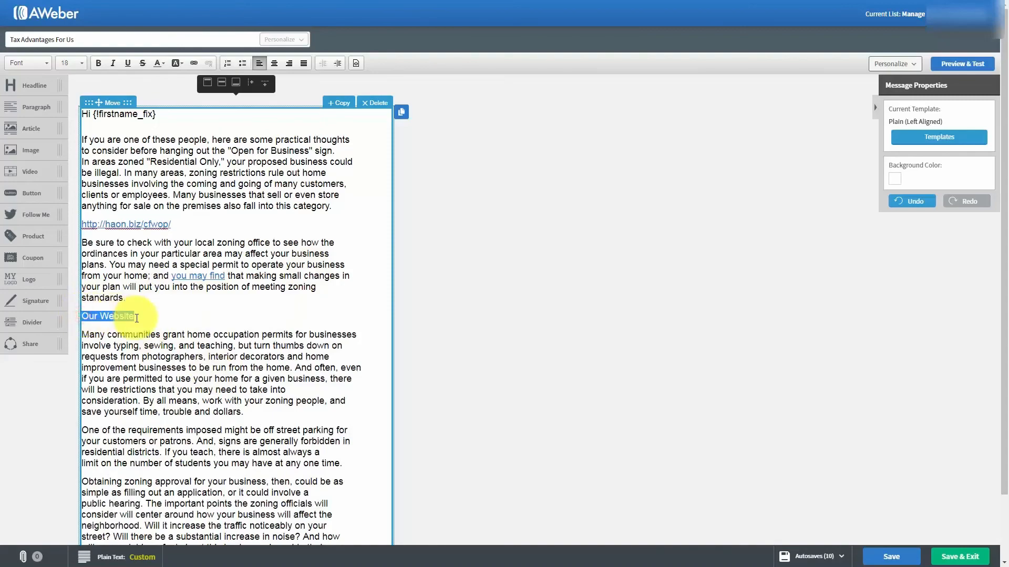
click(190, 64)
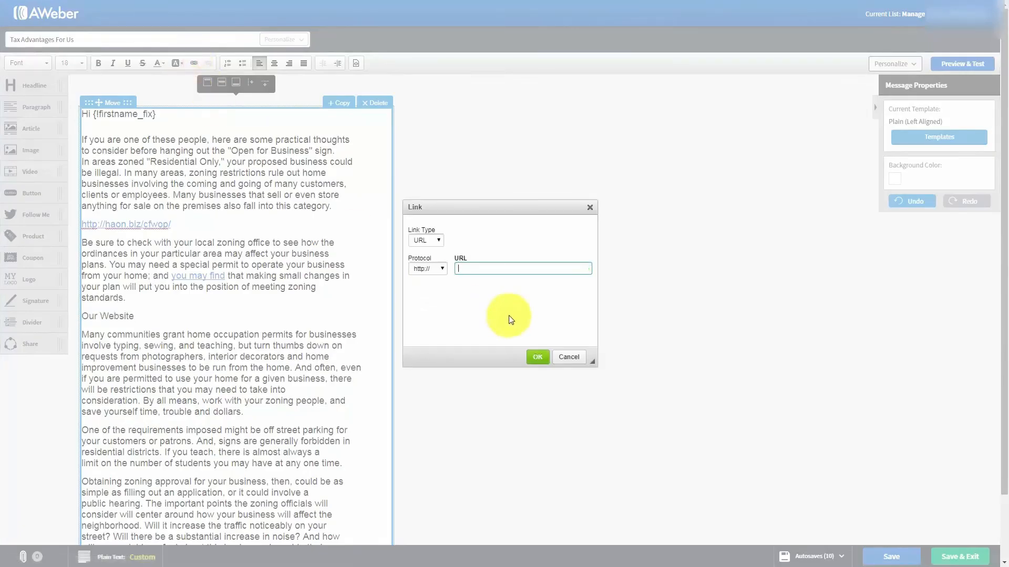
text(haon.biz/cfwop/)
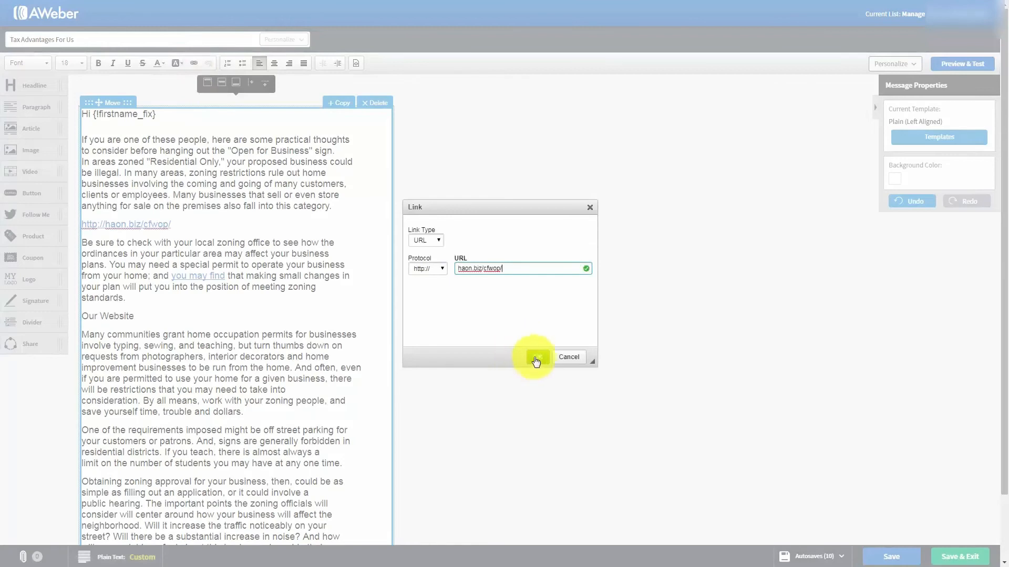
click(538, 359)
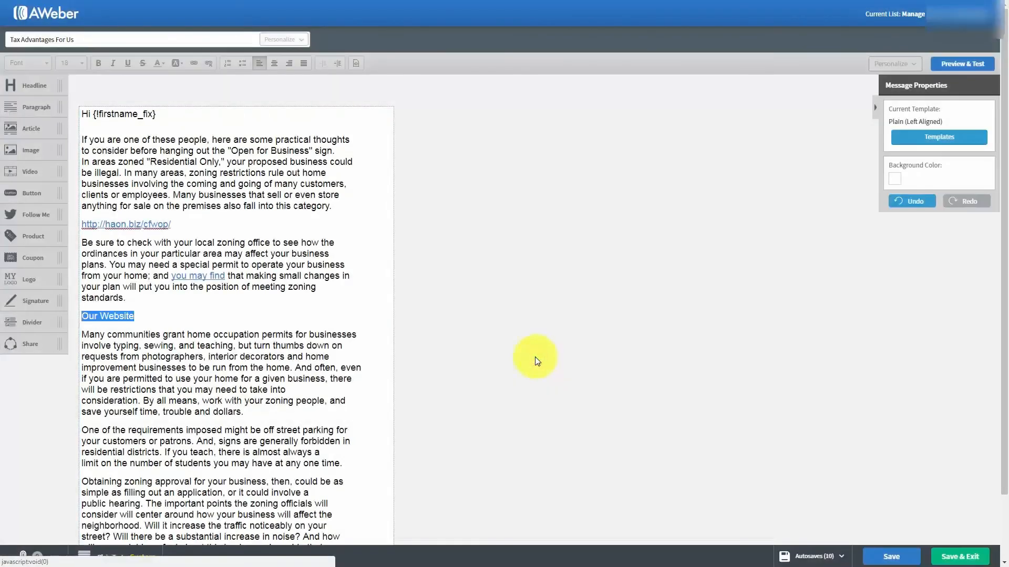
Select the sender's name line below and start making it a link
click(321, 348)
click(303, 346)
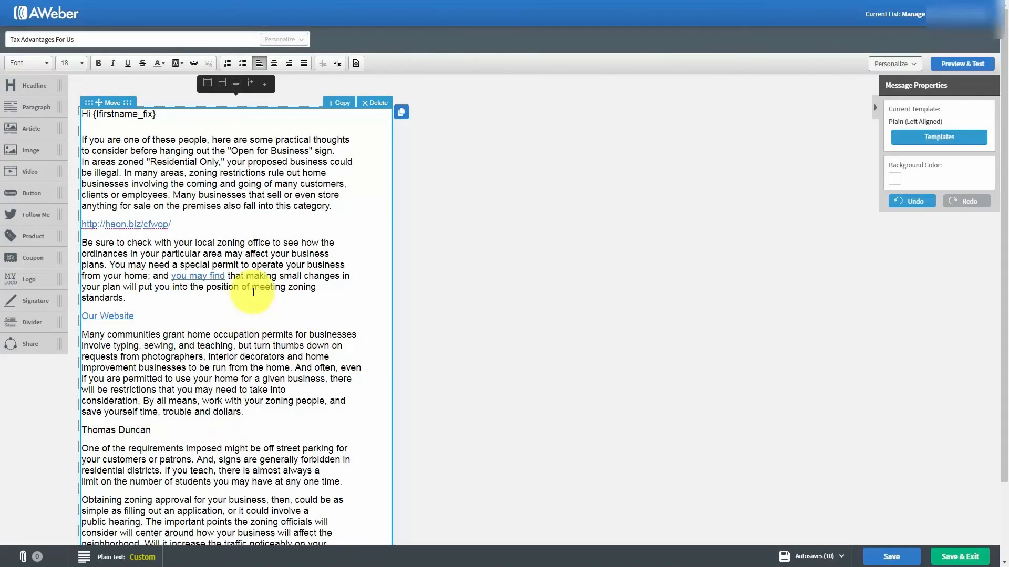
click(179, 425)
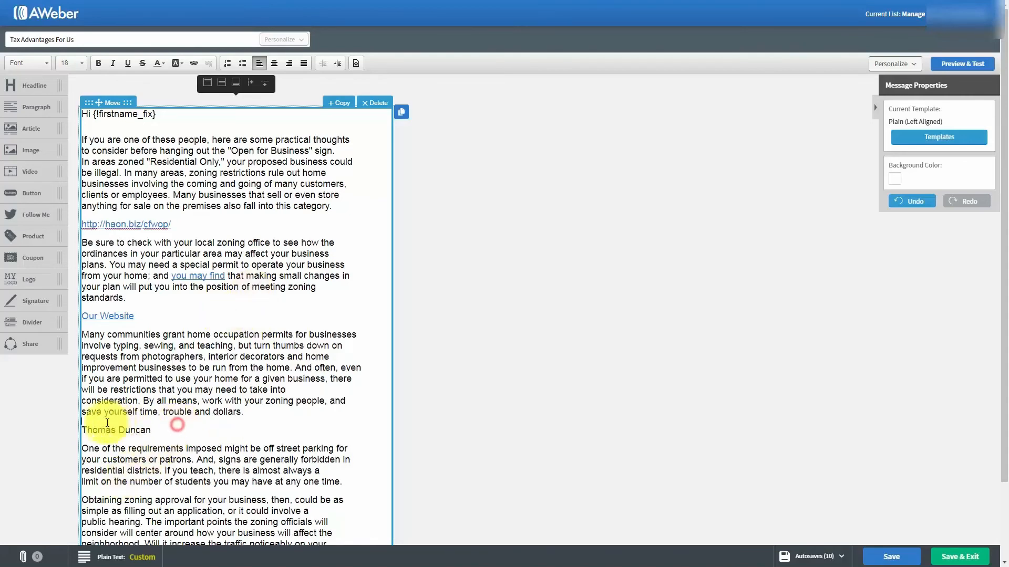
drag(83, 427, 242, 445)
drag(156, 430, 82, 430)
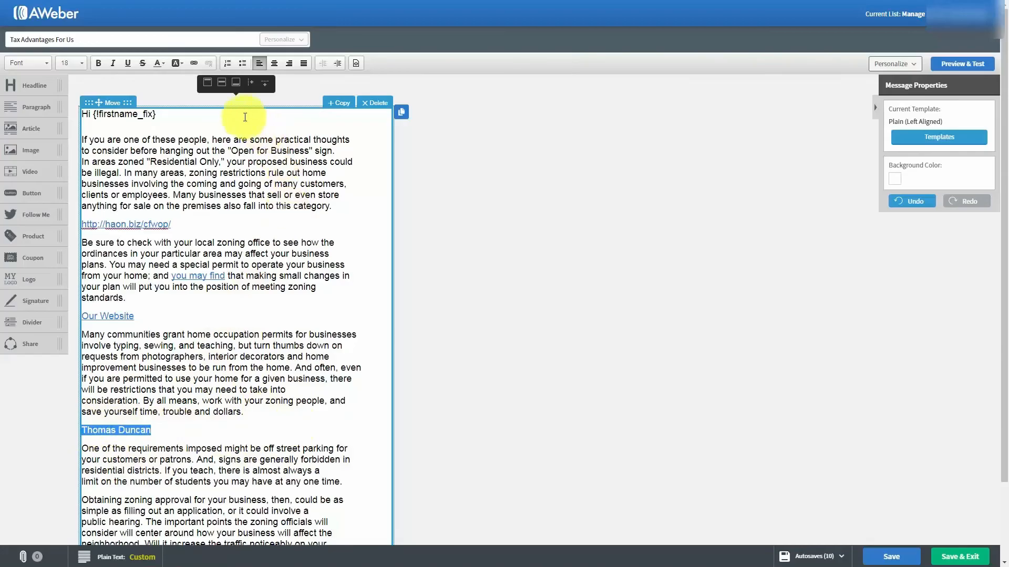
click(194, 63)
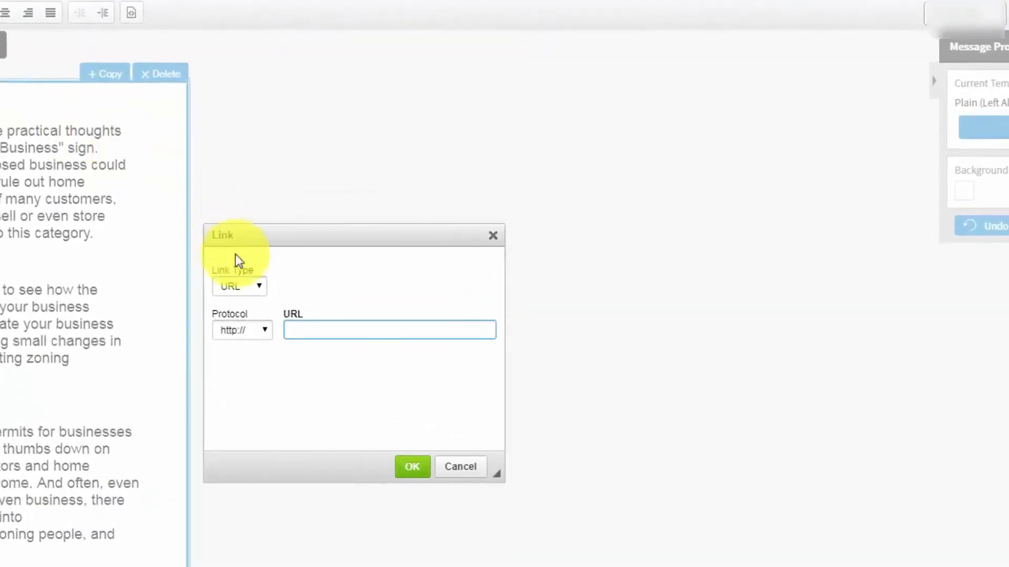
Make the name an E-mail link with address, subject and body 'I'd Like One Please'
click(253, 284)
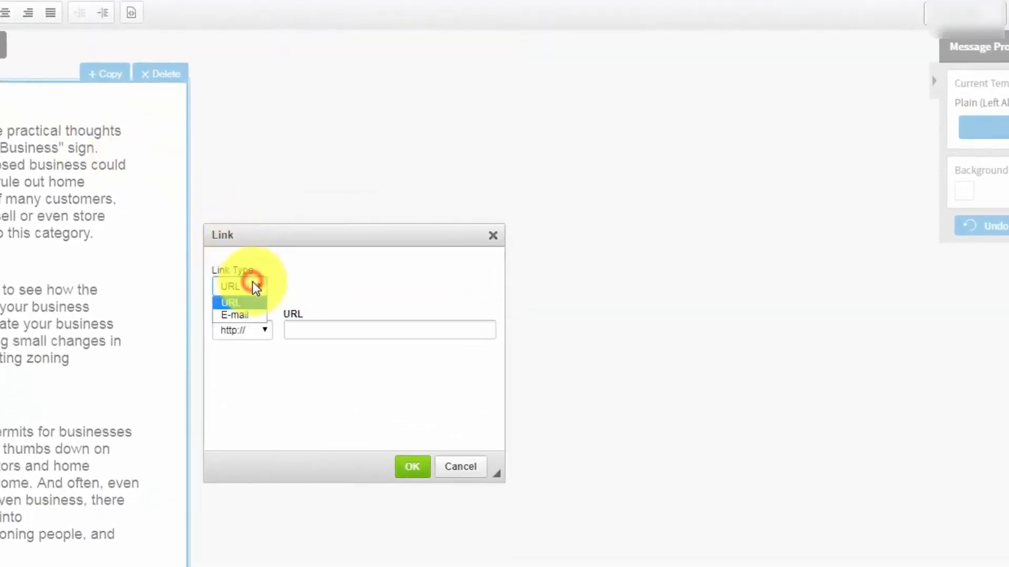
click(238, 314)
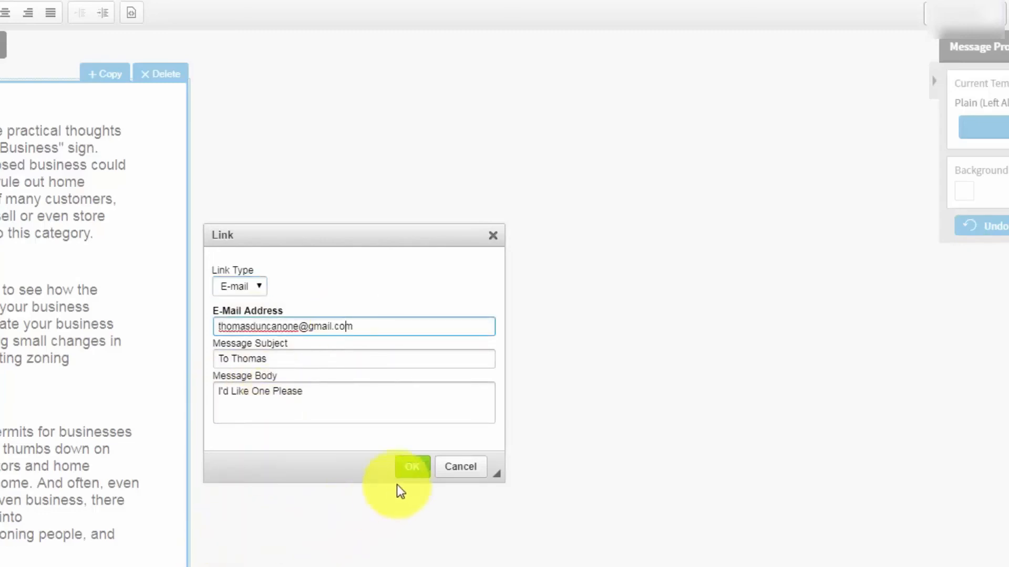
click(411, 468)
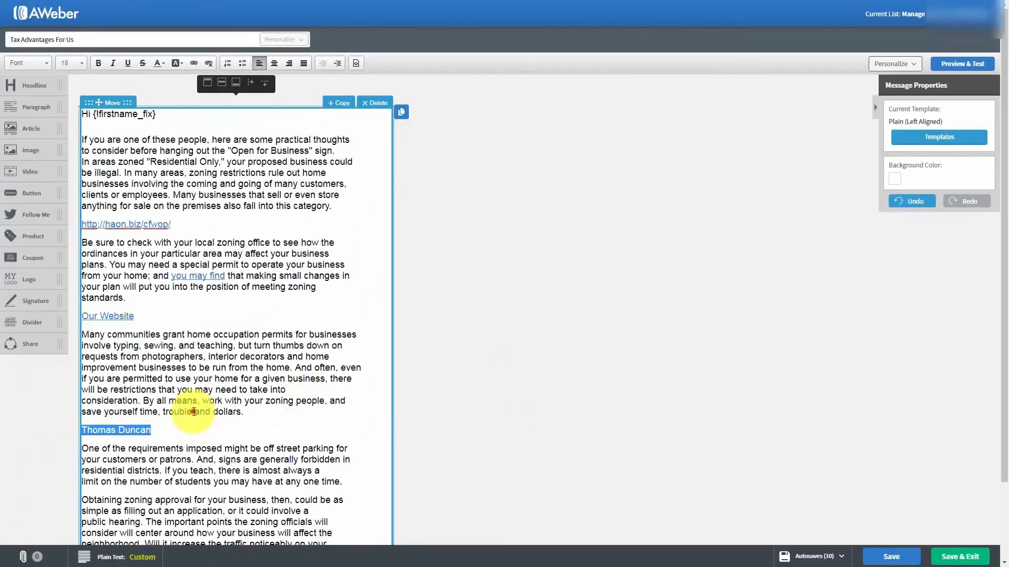
Save the Advantages For Us message and exit the editor back to Drafts
click(193, 412)
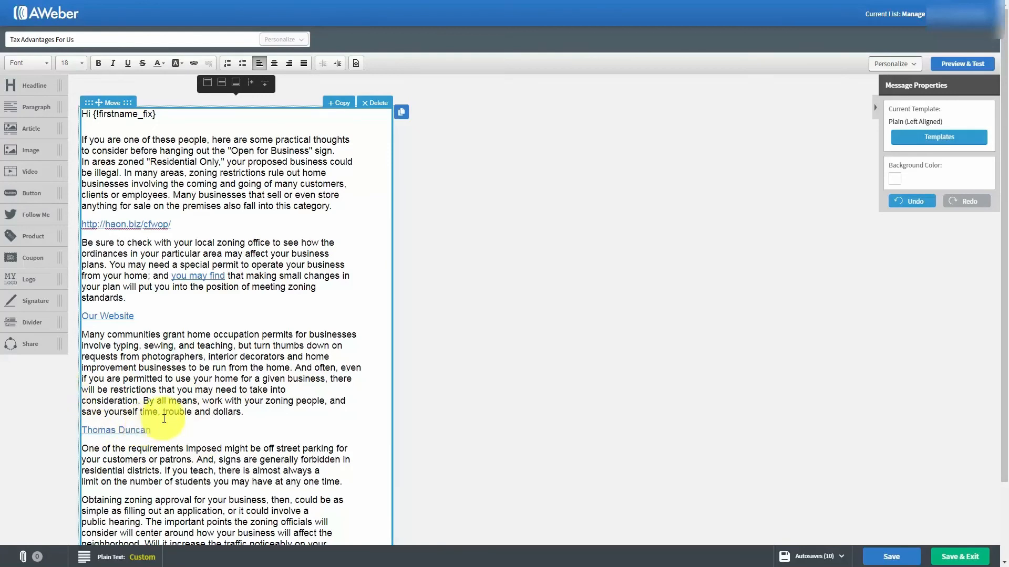
key(Tab)
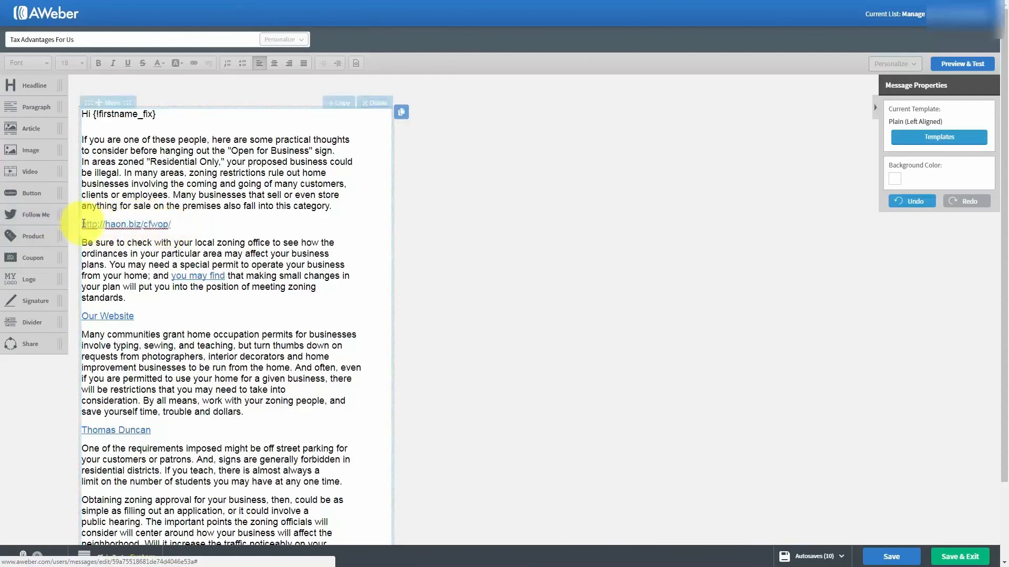
click(125, 233)
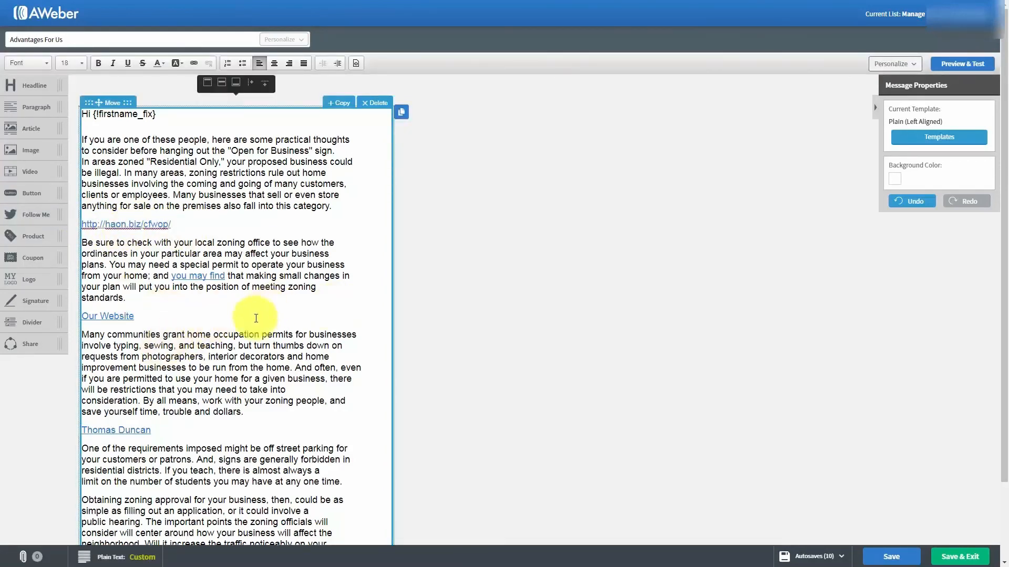
click(879, 557)
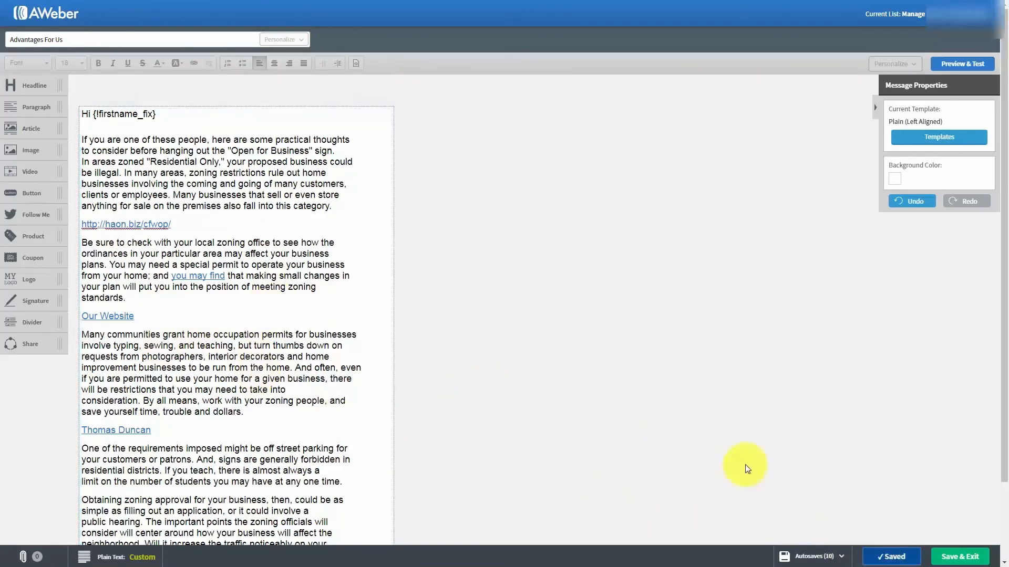
click(950, 558)
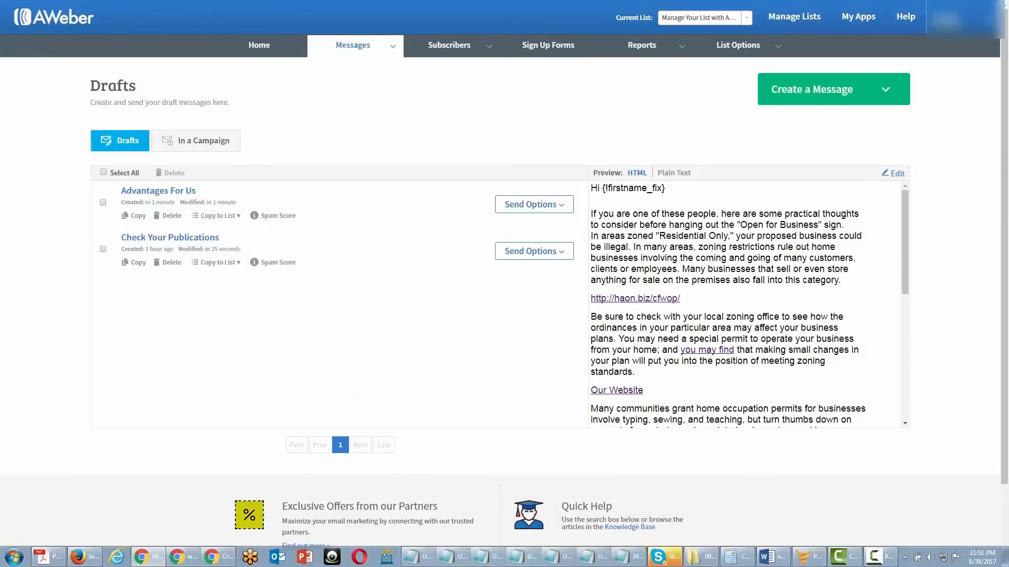
Send the Advantages For Us broadcast now to Active Subscribers using Send Message Now
click(532, 205)
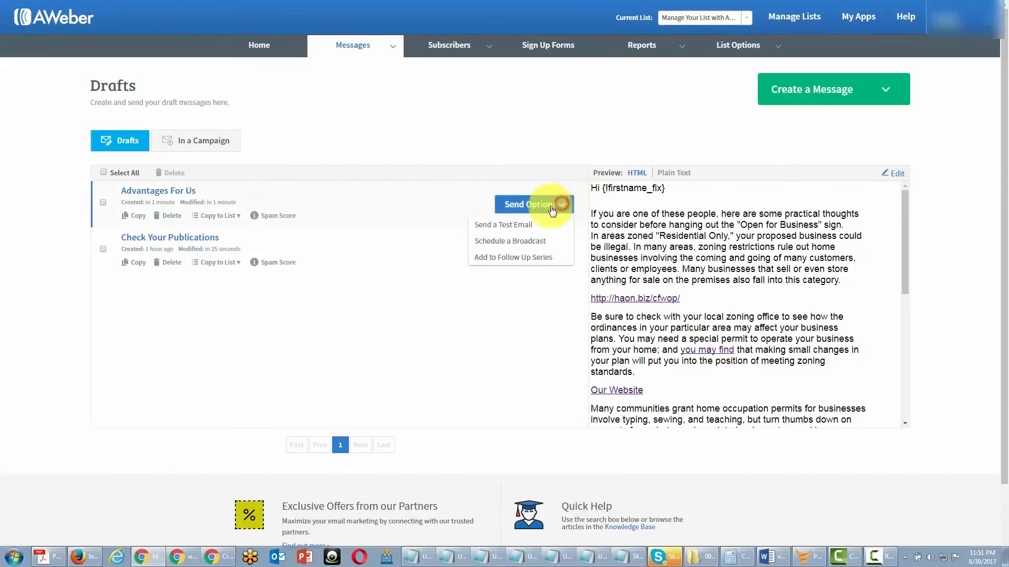
click(517, 242)
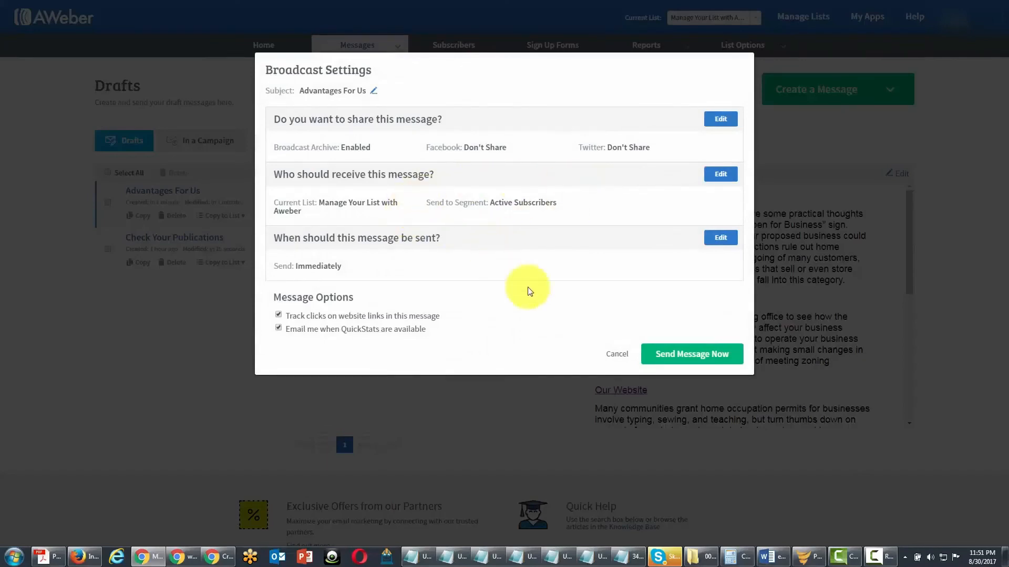
click(660, 354)
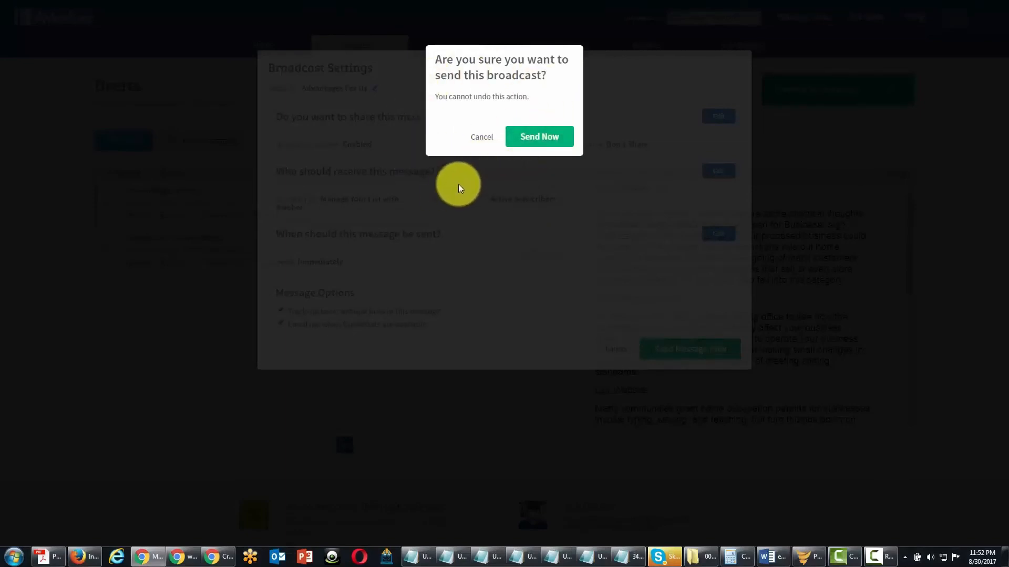
click(528, 141)
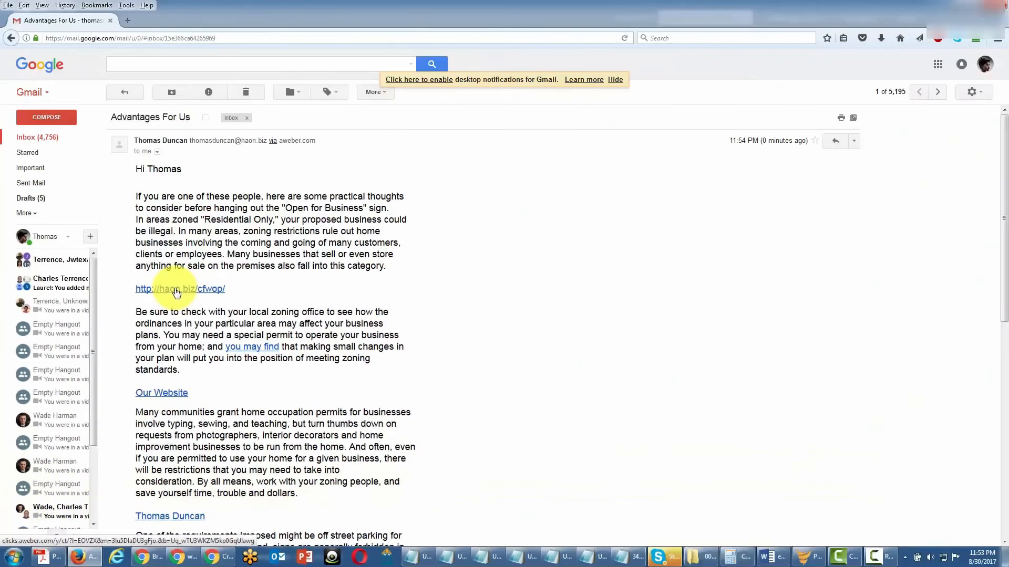
Follow the haon.biz link in the Advantages For Us email, then start a reply via the sender-name mailto link
click(182, 290)
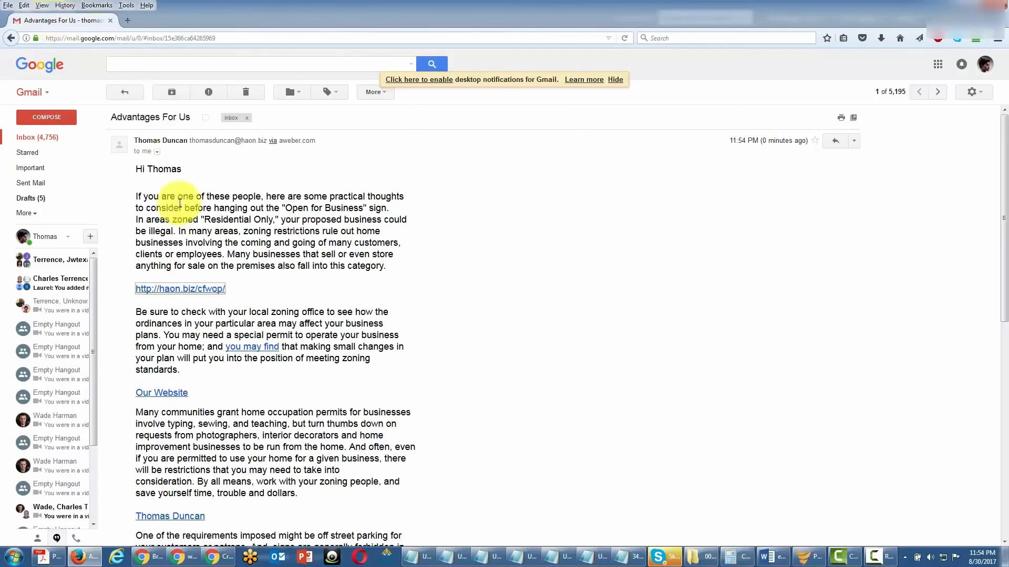
scroll(239, 379, down, 3)
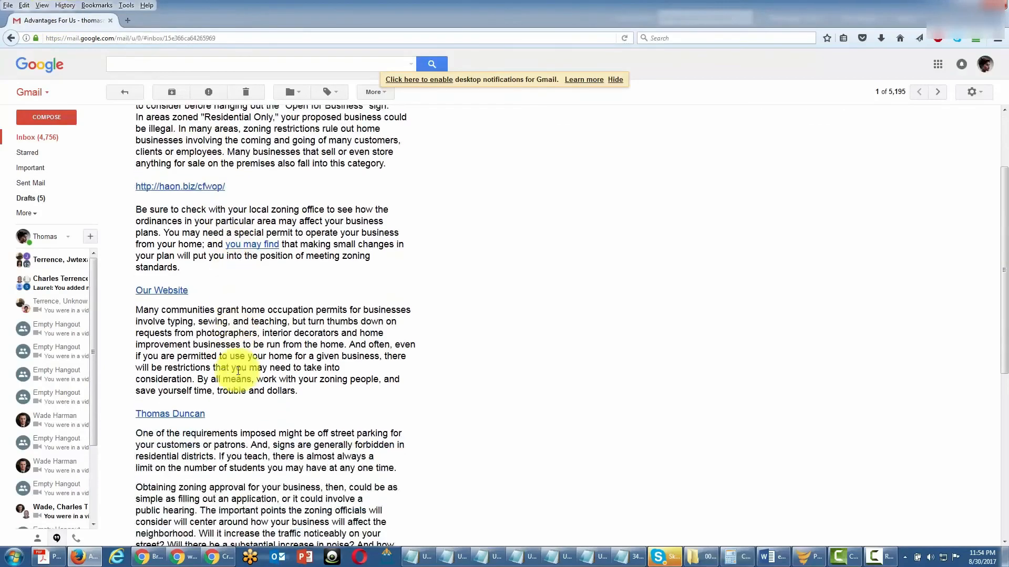
click(169, 397)
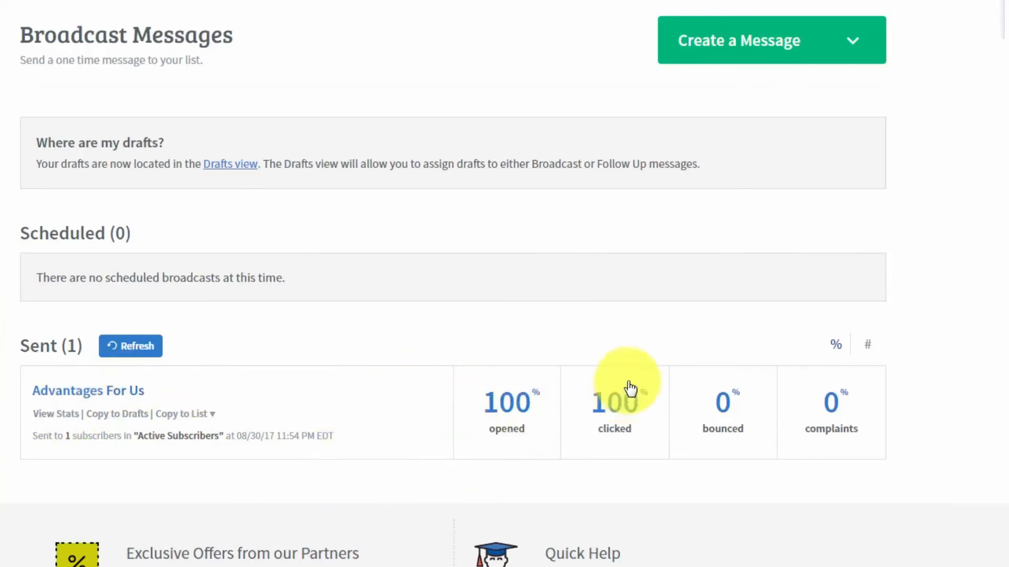
View the Advantages For Us stats (1 open, 1 click) and switch Opens between Unopened and Opened
click(60, 415)
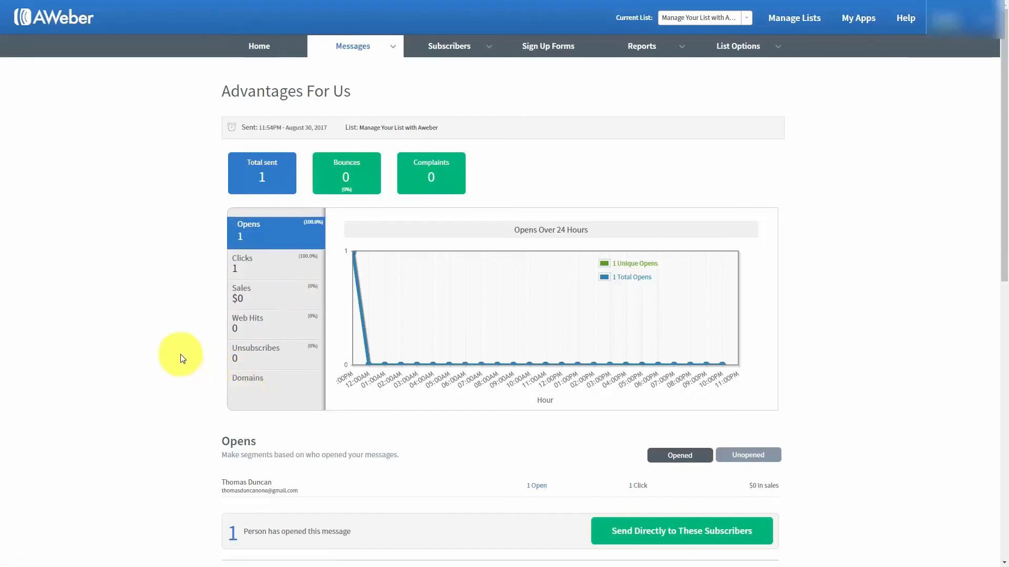
scroll(178, 355, down, 1)
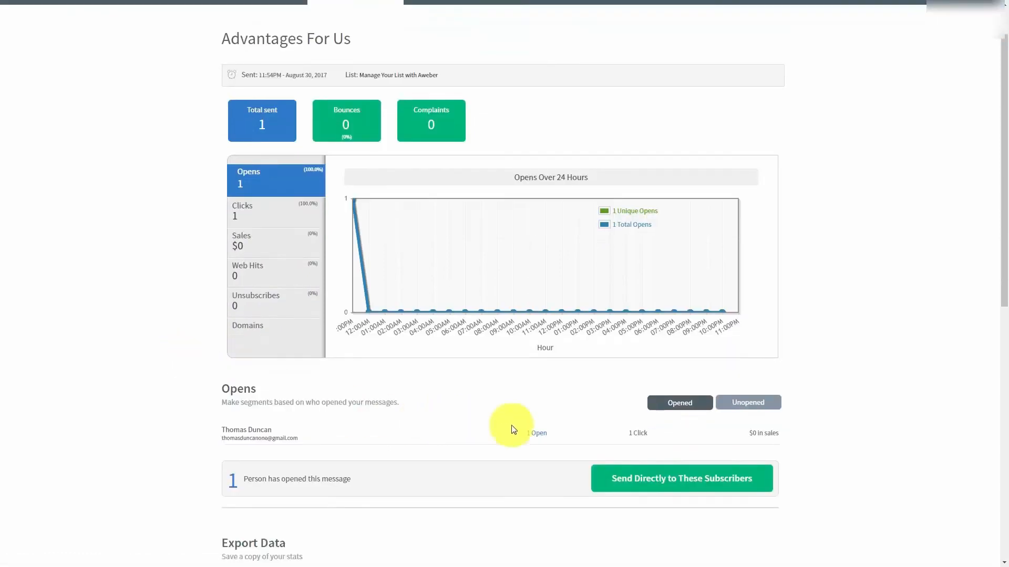
click(732, 403)
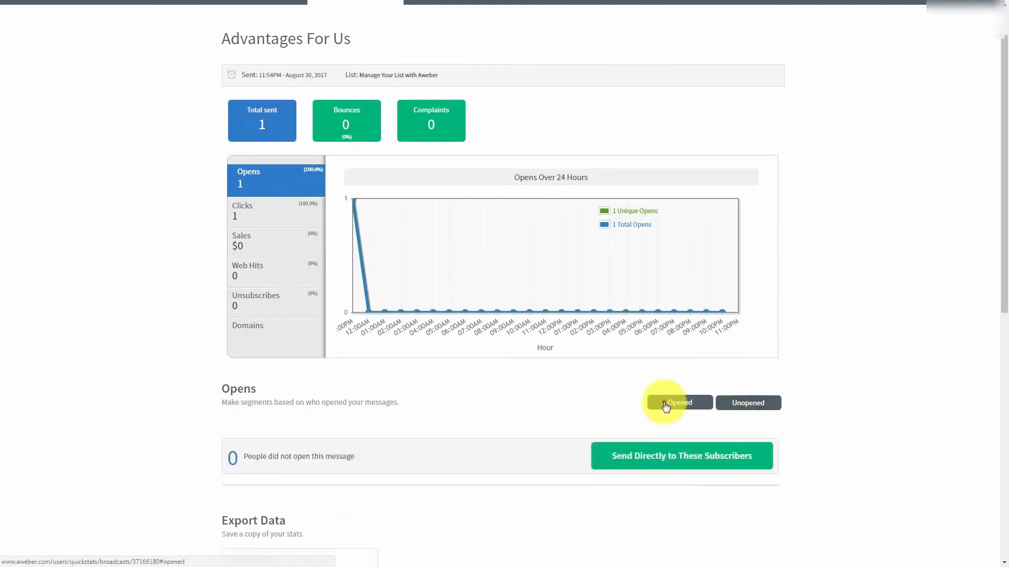
click(665, 405)
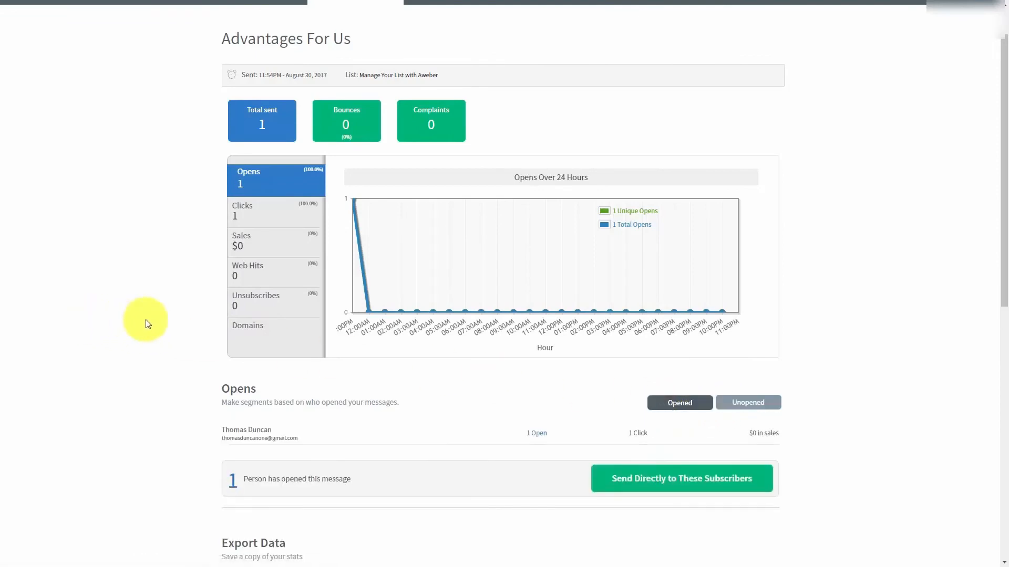
scroll(148, 324, down, 1)
scroll(148, 324, down, 1)
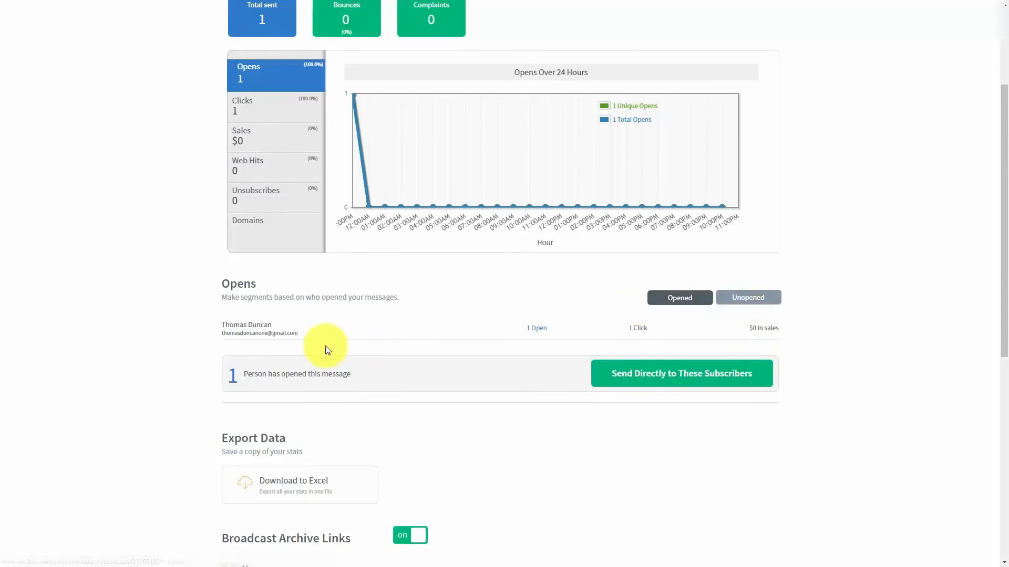
scroll(326, 350, up, 1)
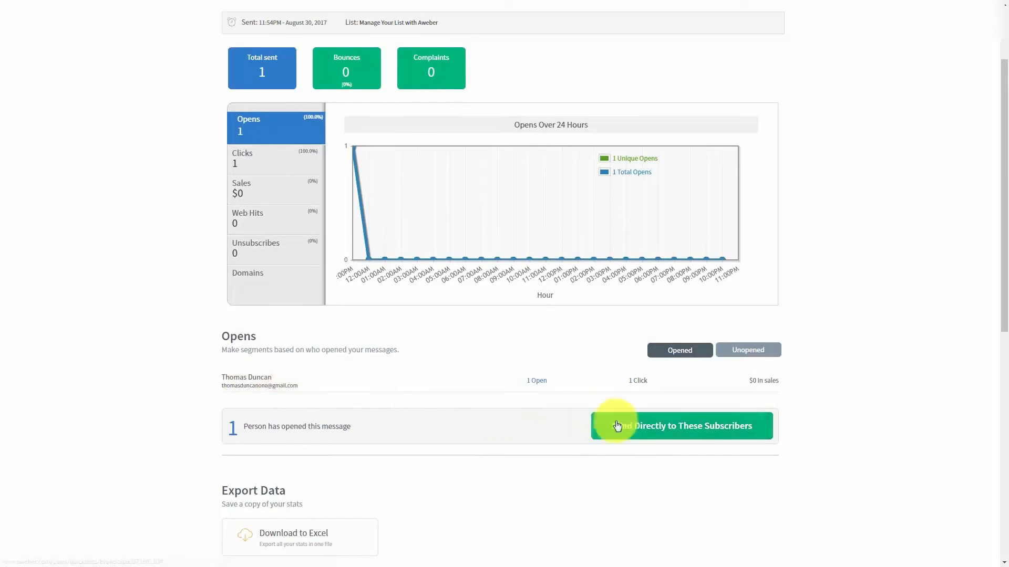
scroll(508, 409, up, 1)
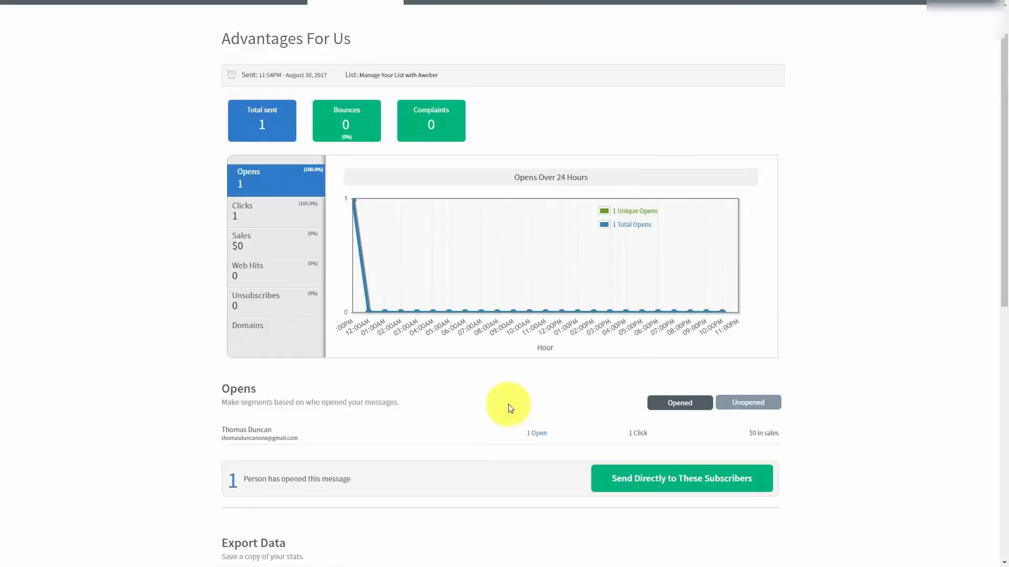
Save the Advantages For Us openers as a new segment, entering a segment name
click(618, 482)
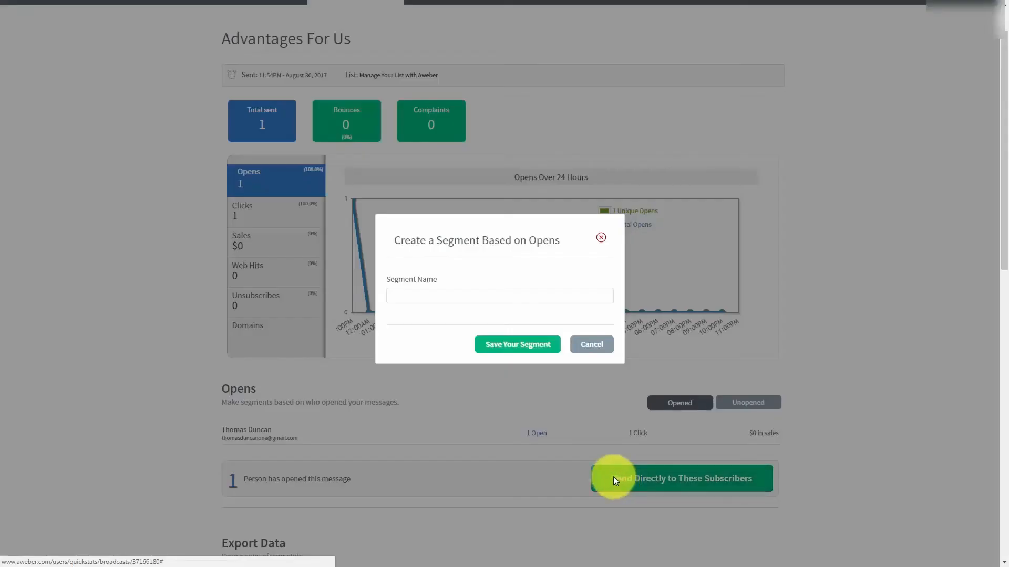
click(423, 296)
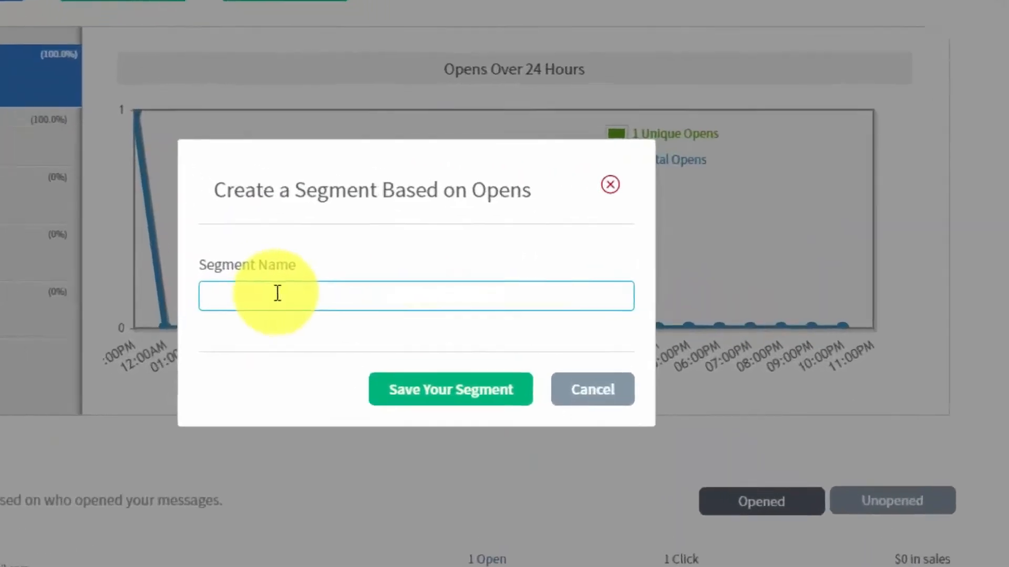
click(277, 293)
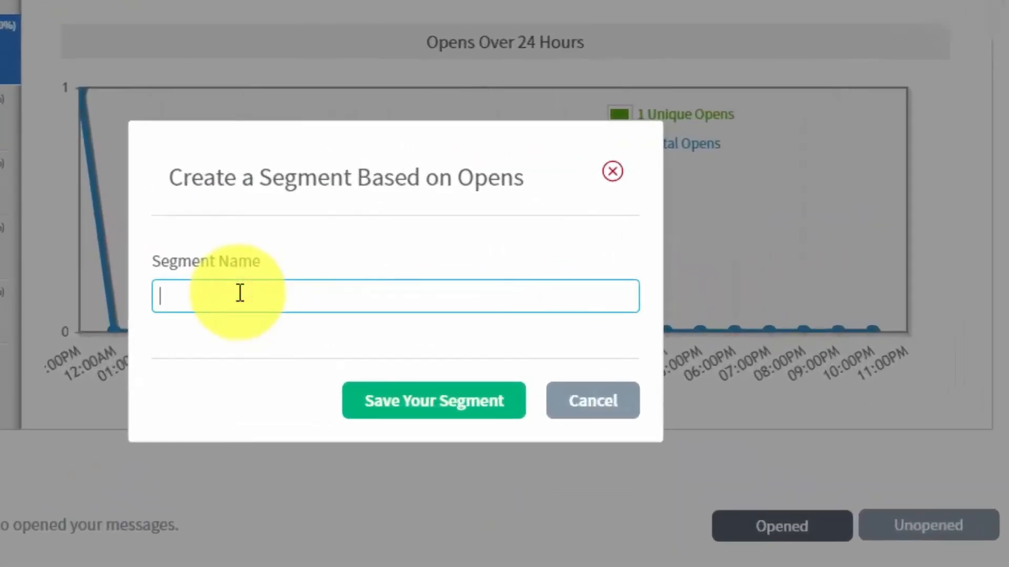
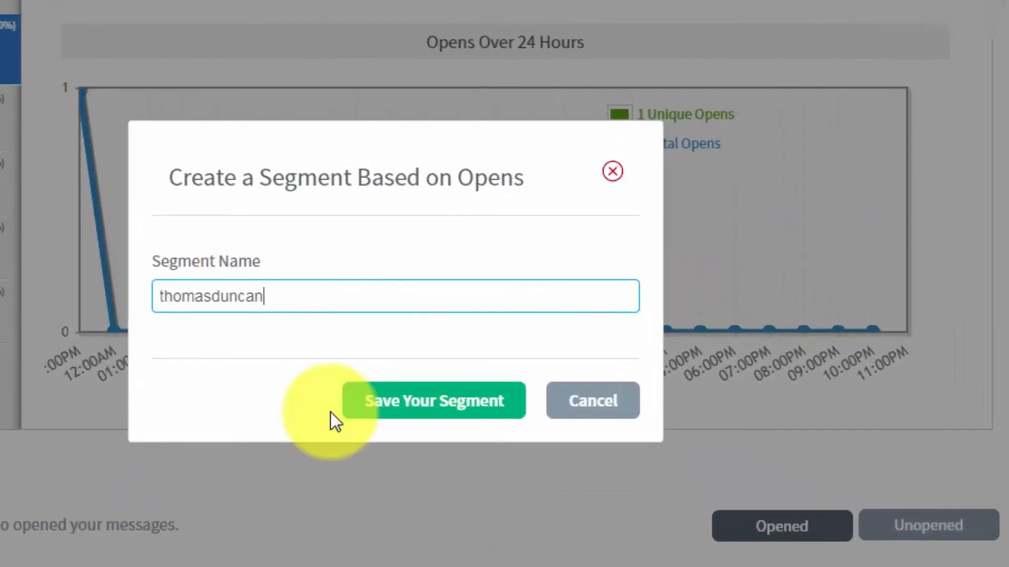
click(388, 410)
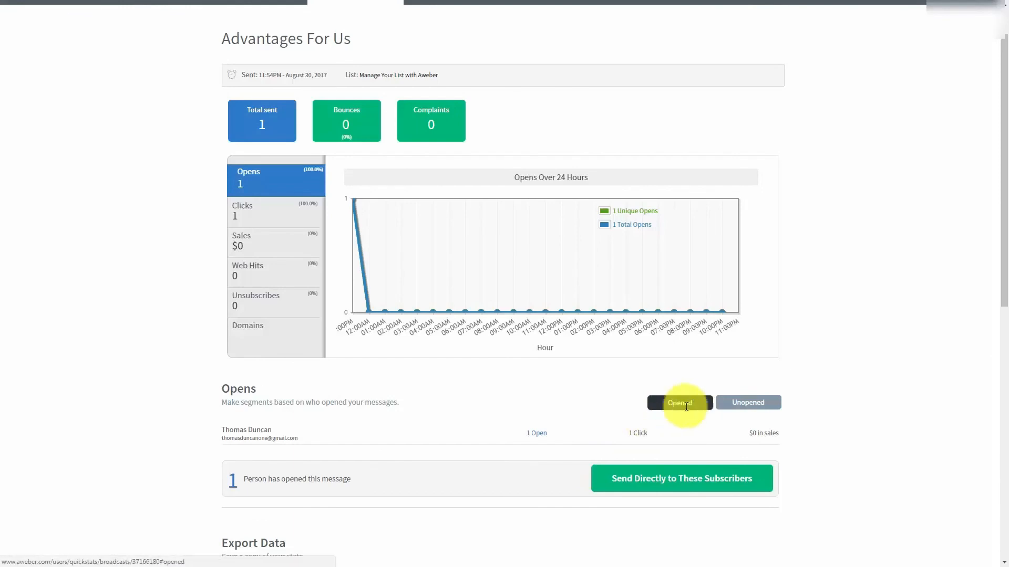
click(741, 404)
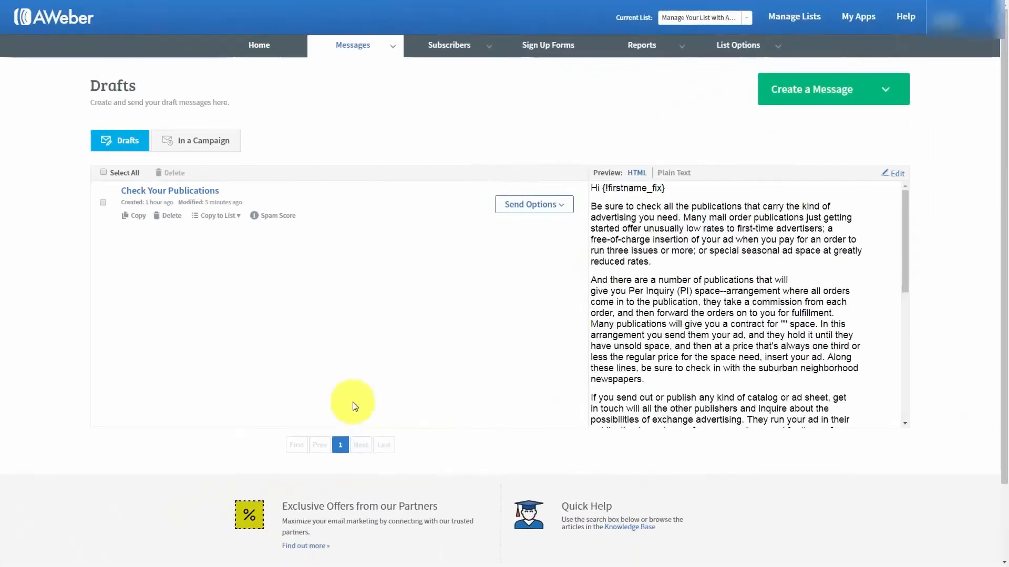
Change the Check Your Publications broadcast recipients to the new opens segment and apply
click(562, 209)
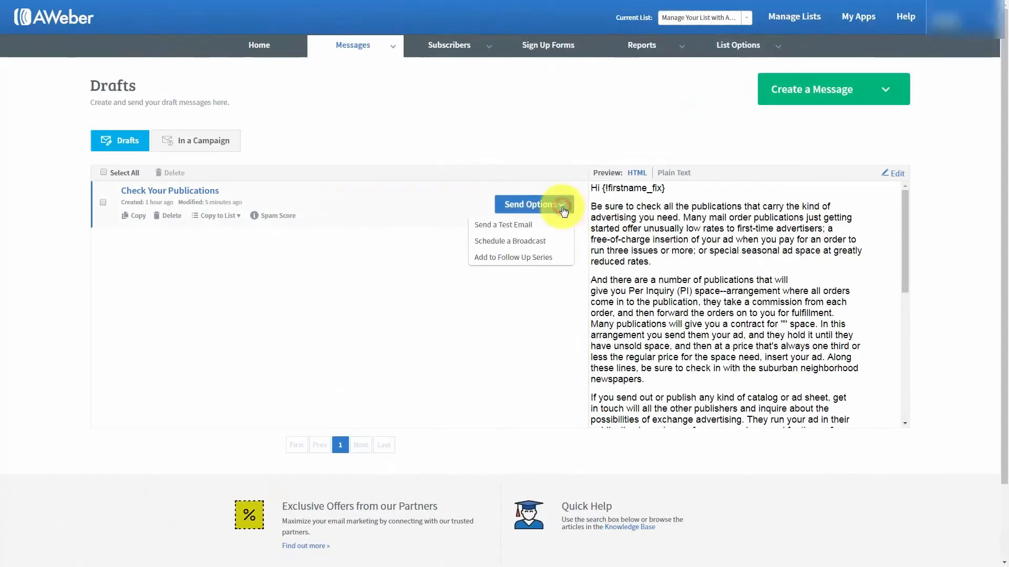
click(509, 241)
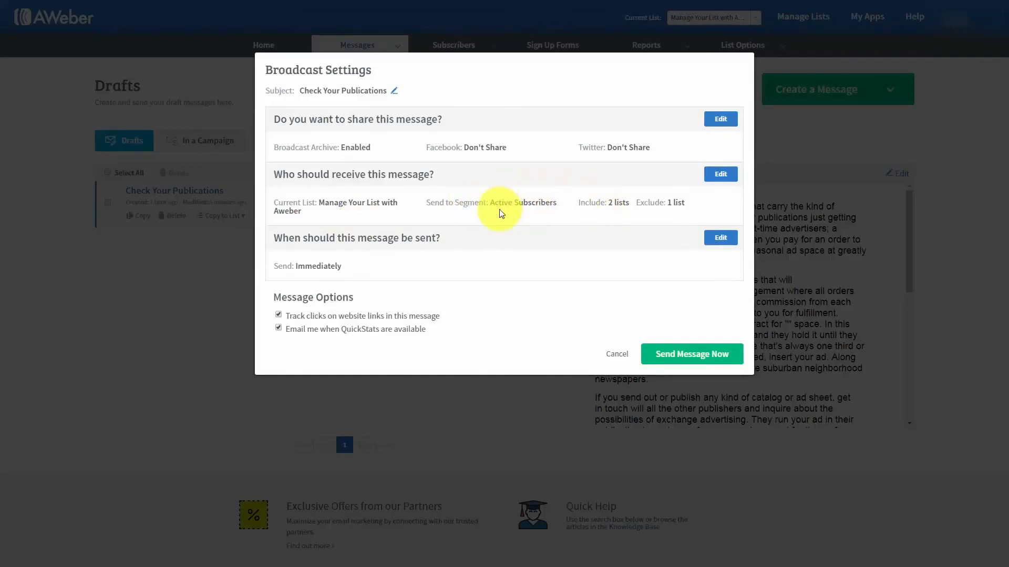
click(720, 174)
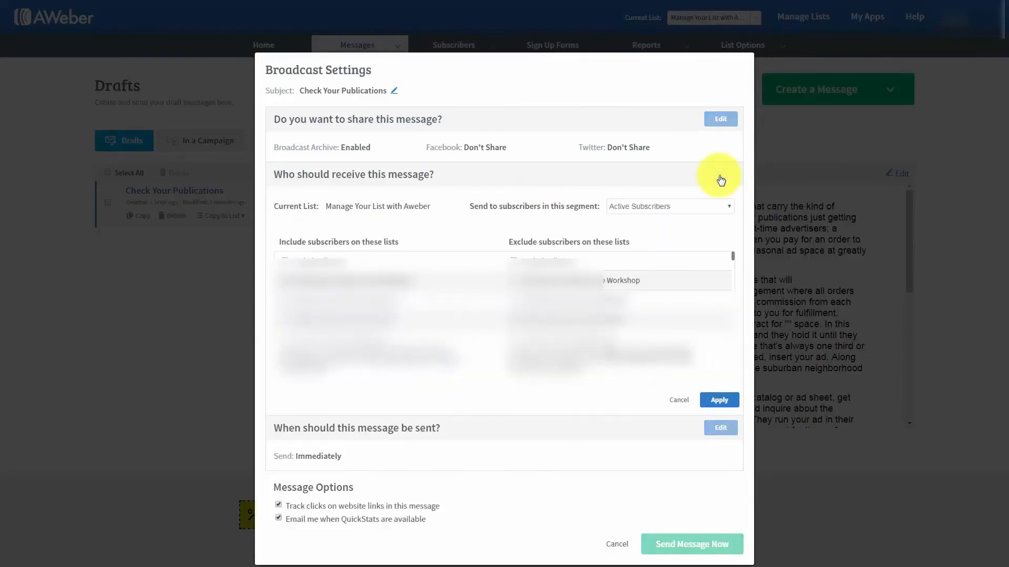
click(711, 210)
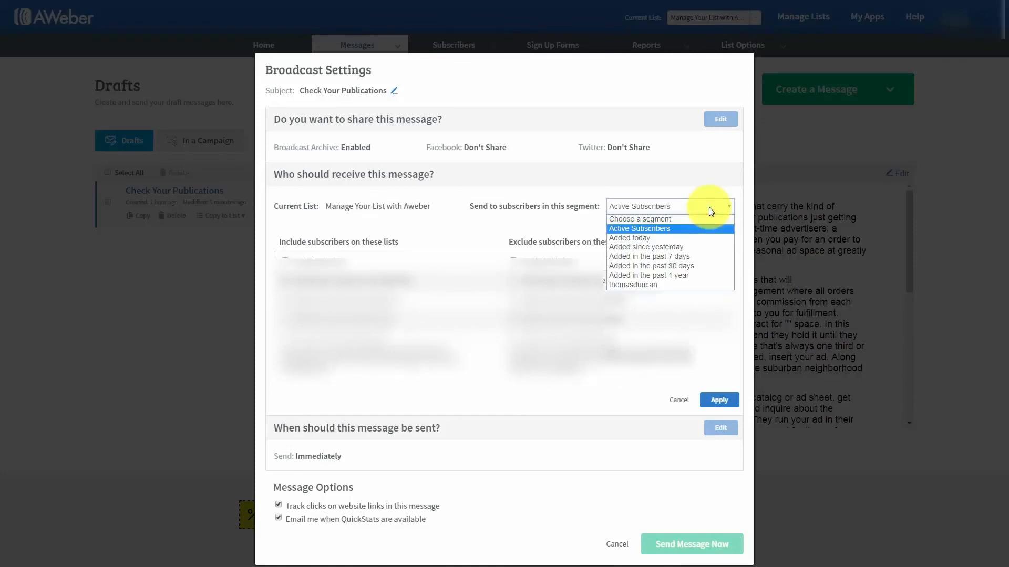
click(640, 285)
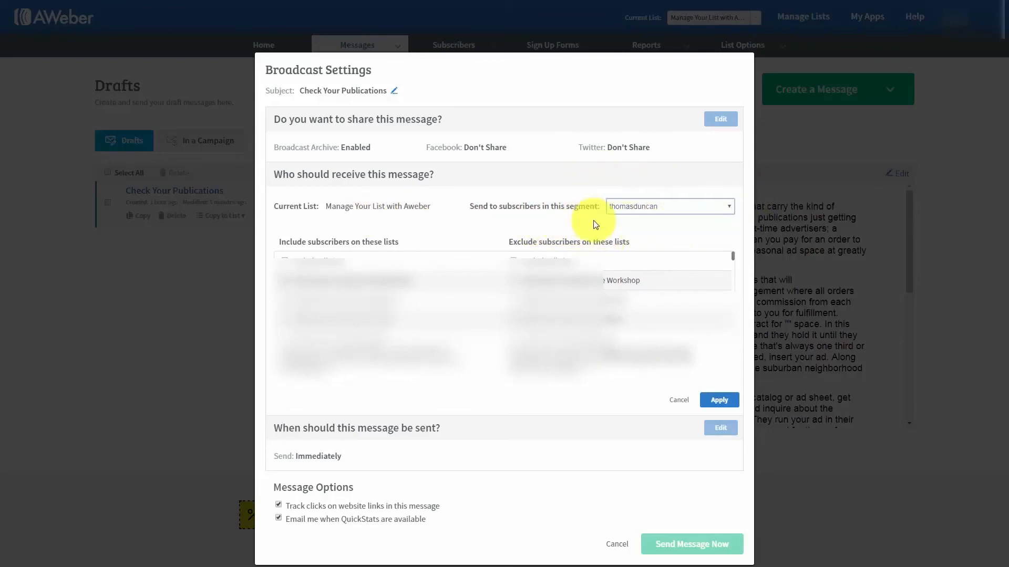
click(718, 400)
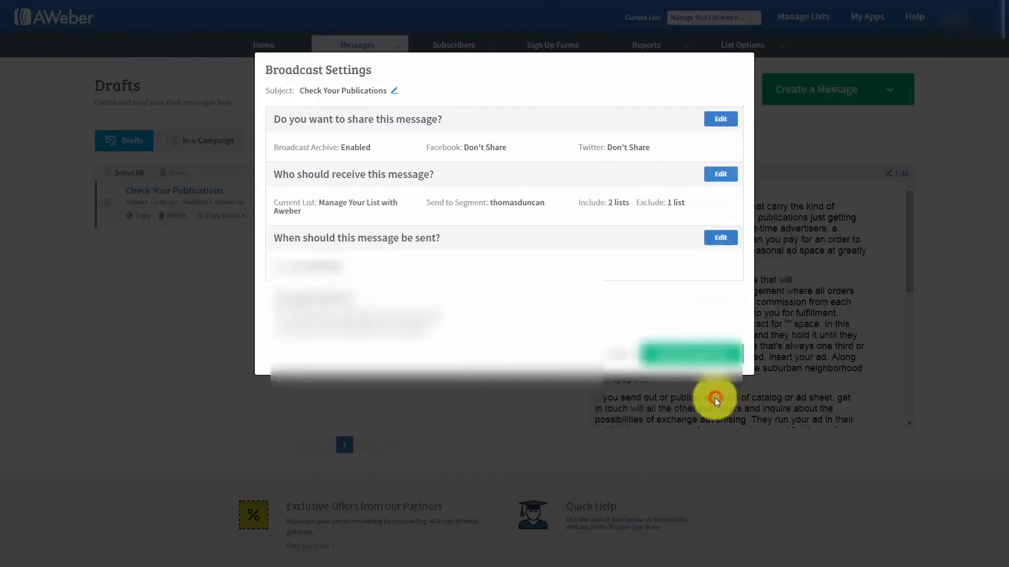
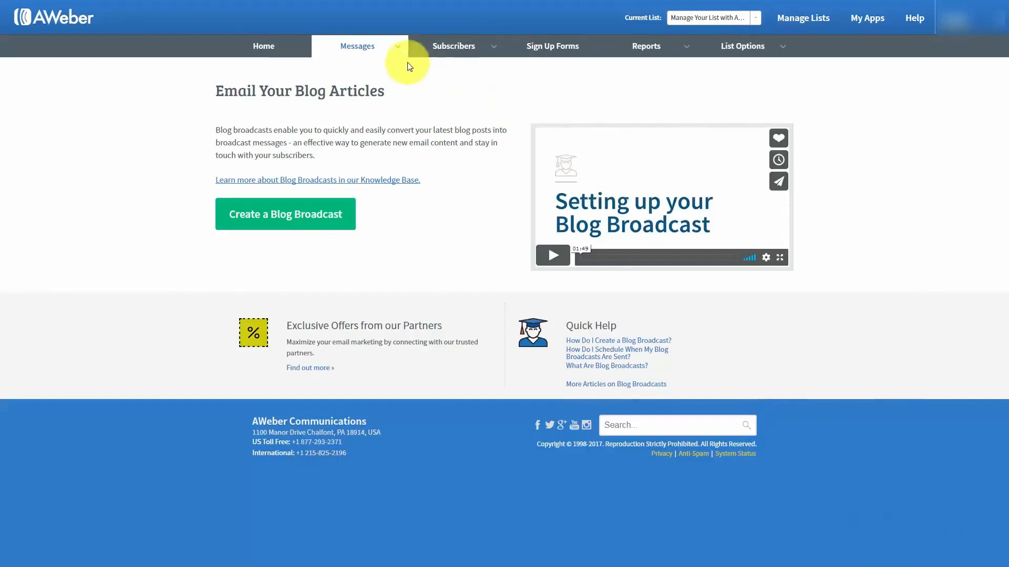
Choose Create a Blog Broadcast from the Messages menu to open the blog broadcast design form
click(397, 51)
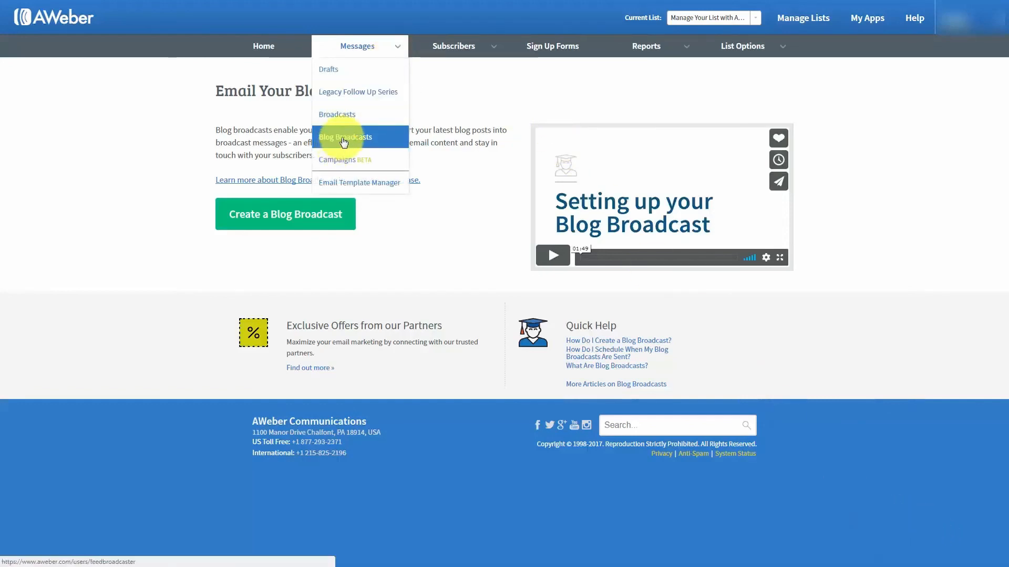
click(102, 146)
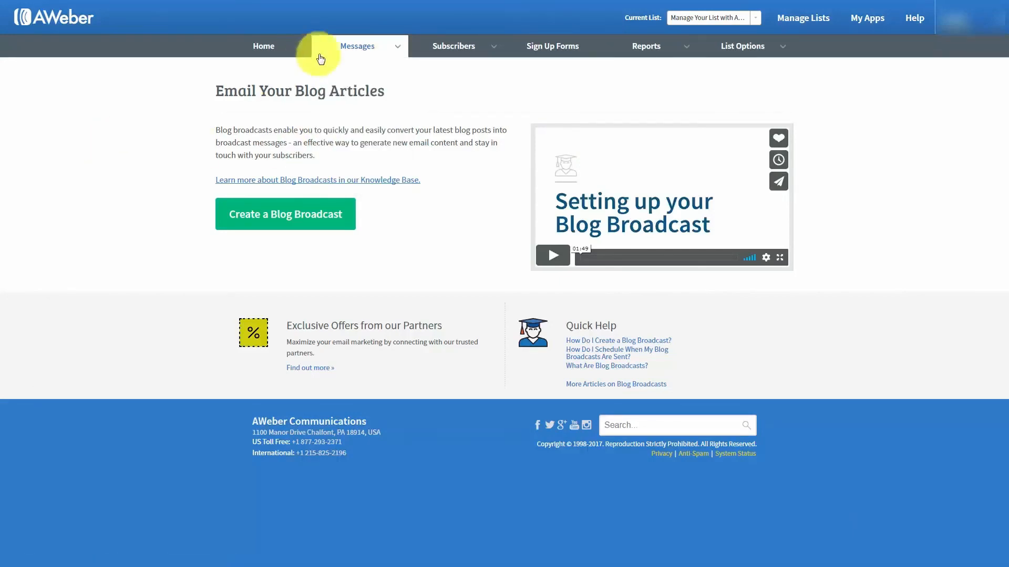
click(397, 42)
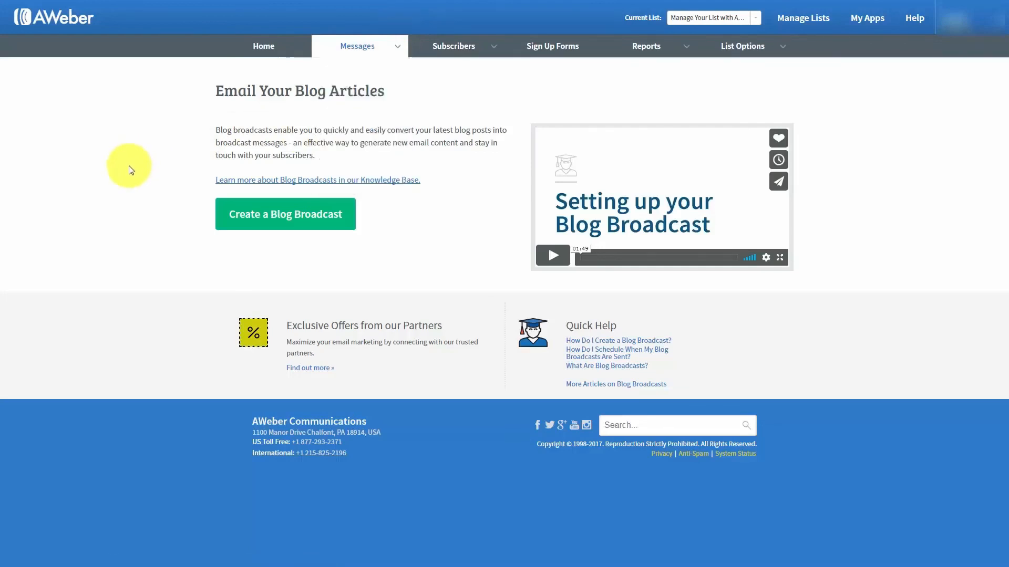
click(272, 221)
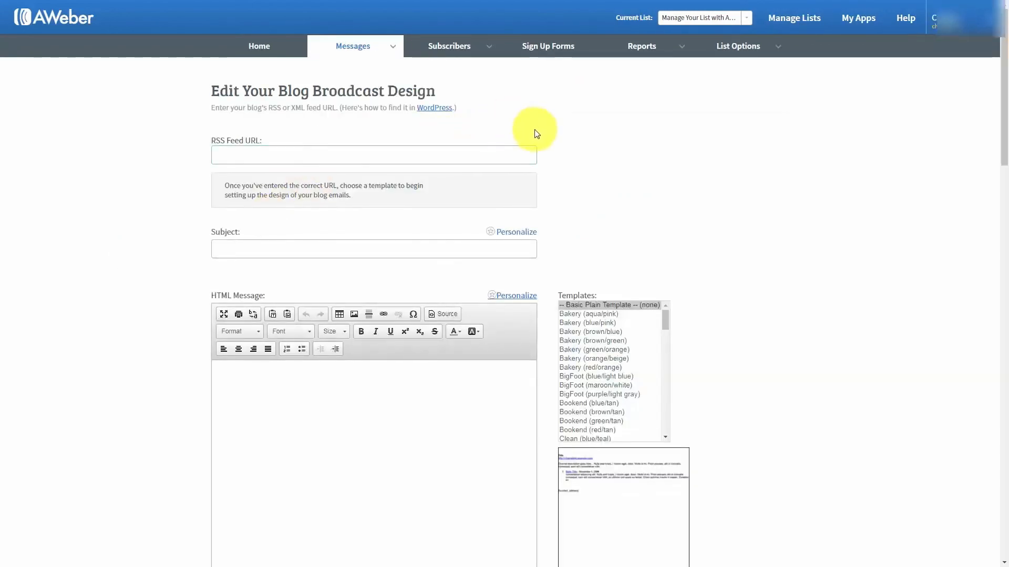
Enter the blog broadcast subject '{!firstname_fix}, New Post Haon'
click(234, 155)
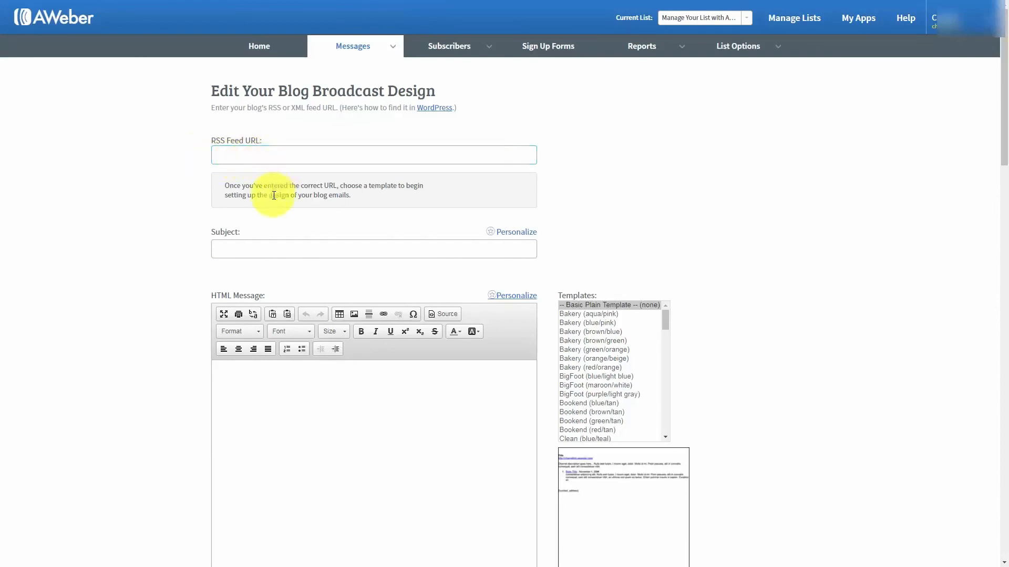
click(255, 250)
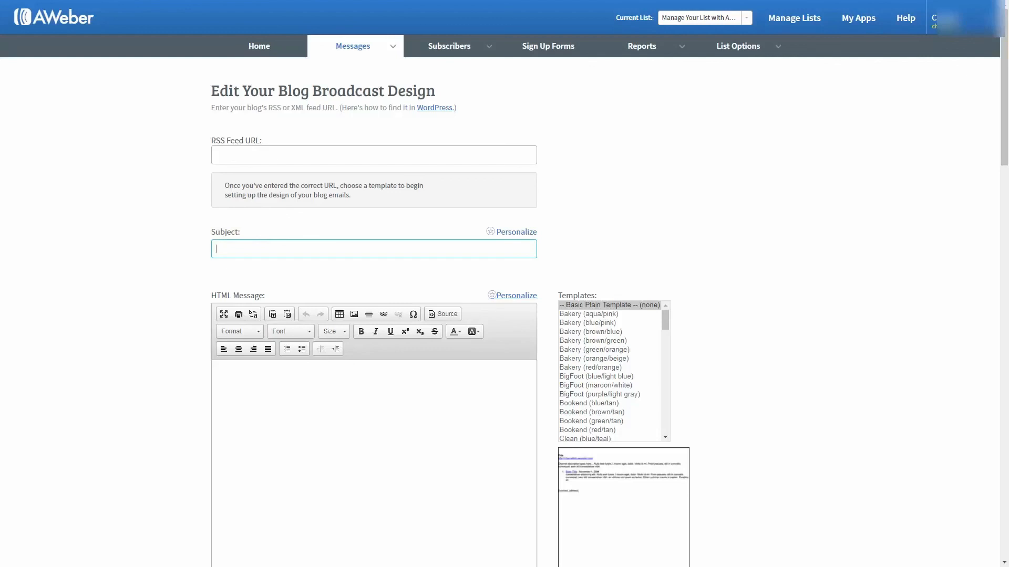
text(New Post Haon)
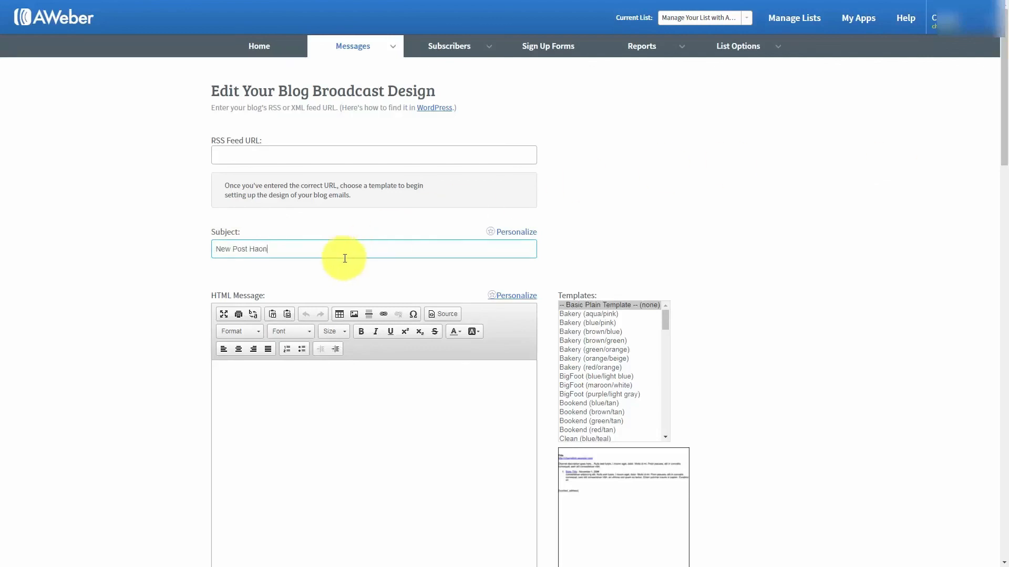
click(216, 250)
text({!firstname_fix},)
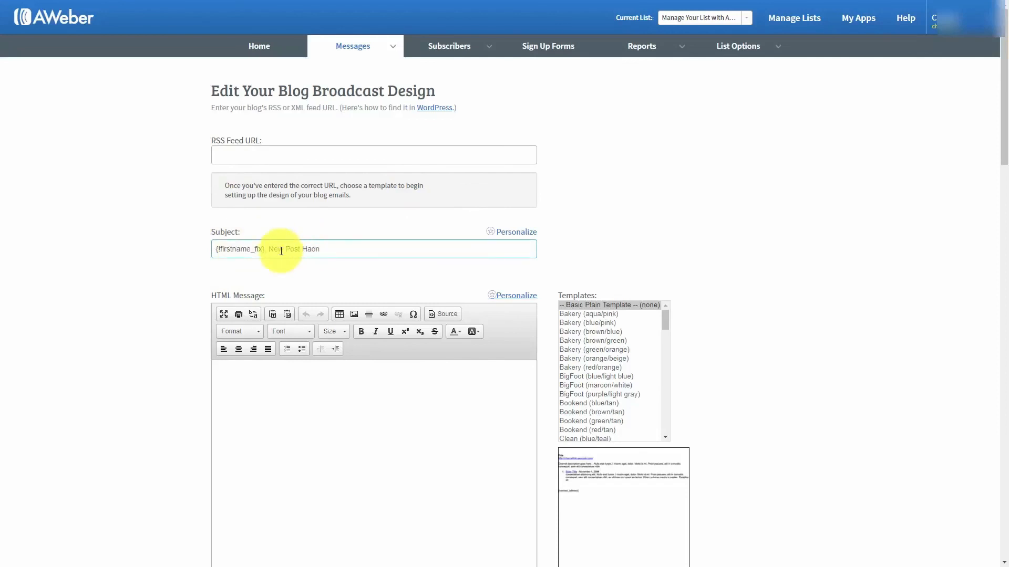
Copy the HTML message's greeting lines and paste them into the Plain Text Message box
scroll(293, 328, down, 1)
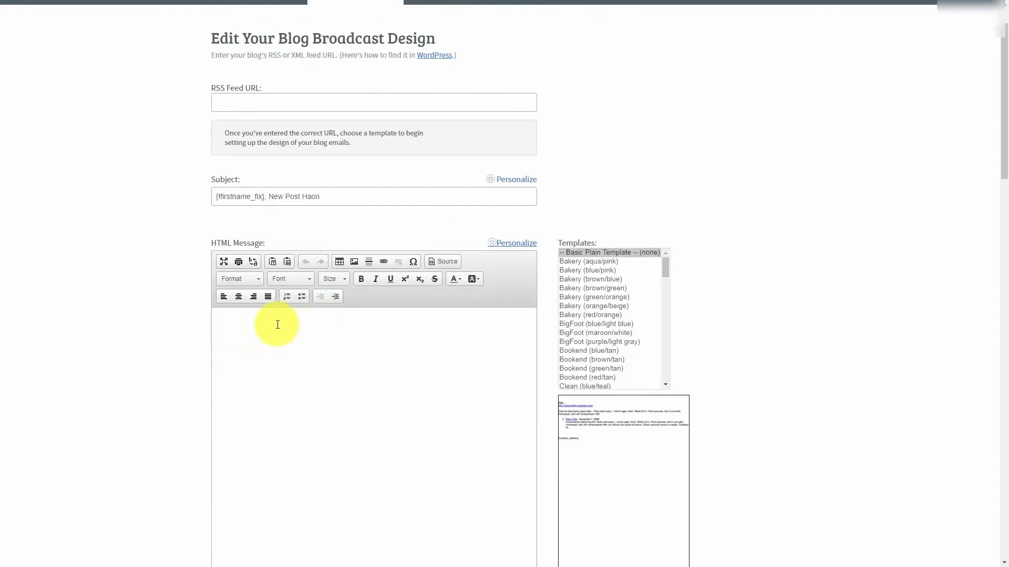
scroll(279, 338, up, 1)
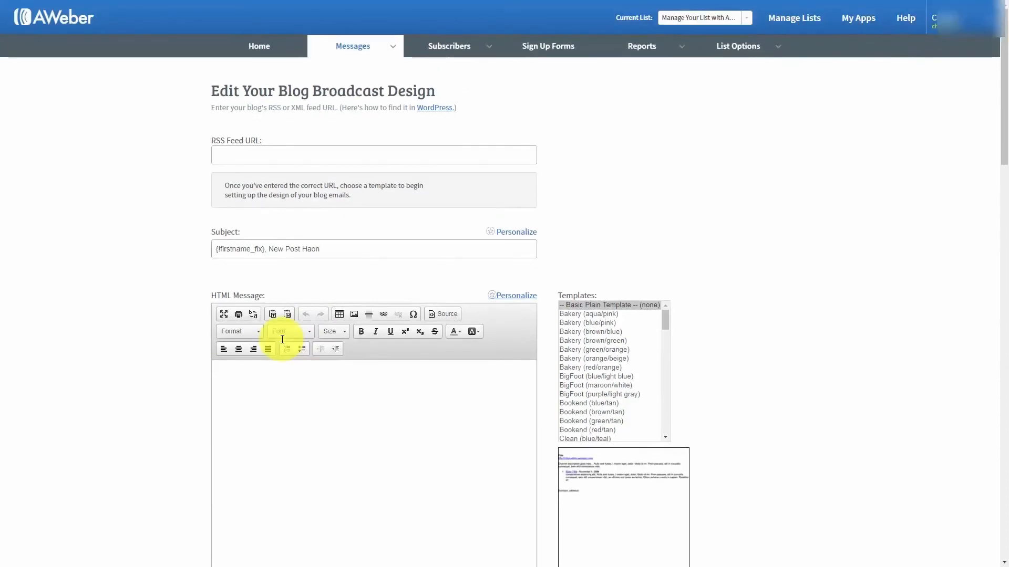
scroll(282, 338, down, 1)
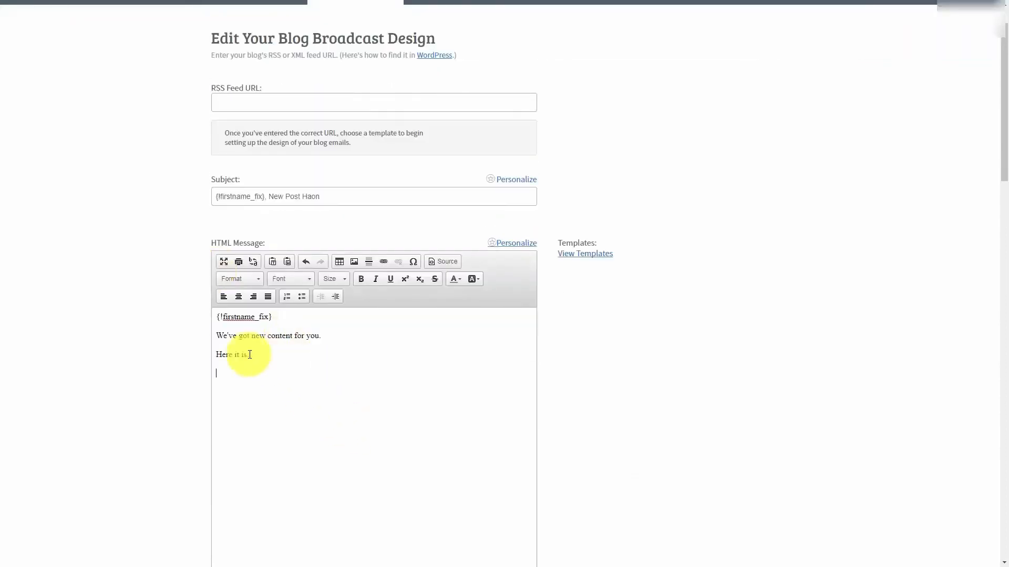
drag(264, 353, 216, 317)
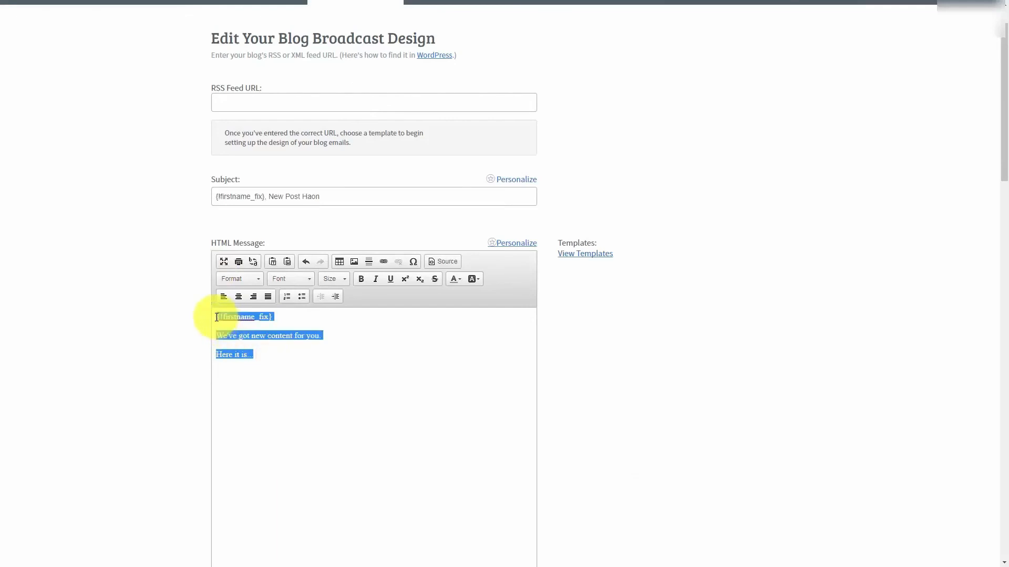
key(ctrl+c)
scroll(216, 300, down, 4)
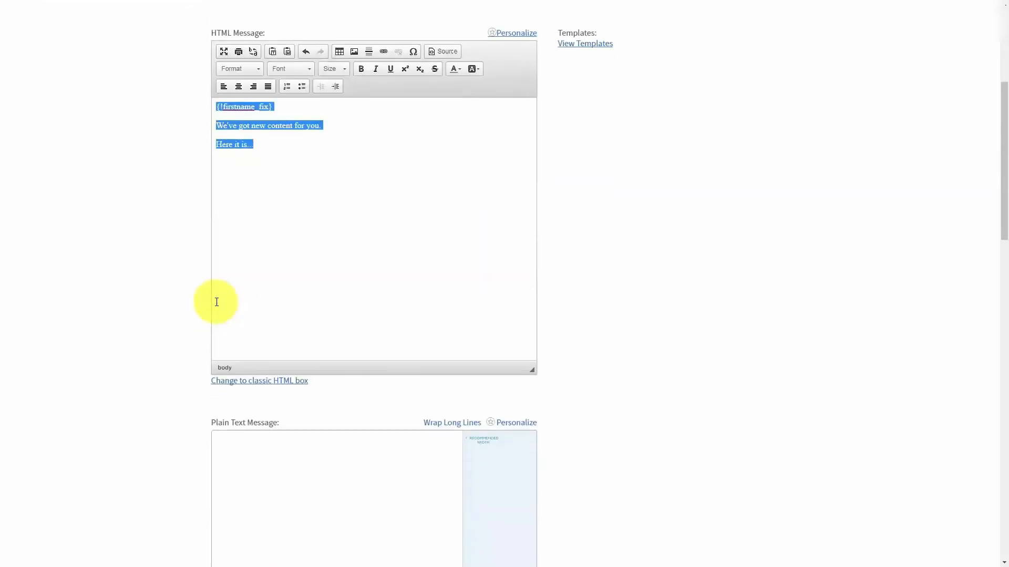
click(270, 439)
key(ctrl+v)
Consult WordPress's Finding Your Feed URL guide for the blog's feed address
scroll(300, 412, up, 2)
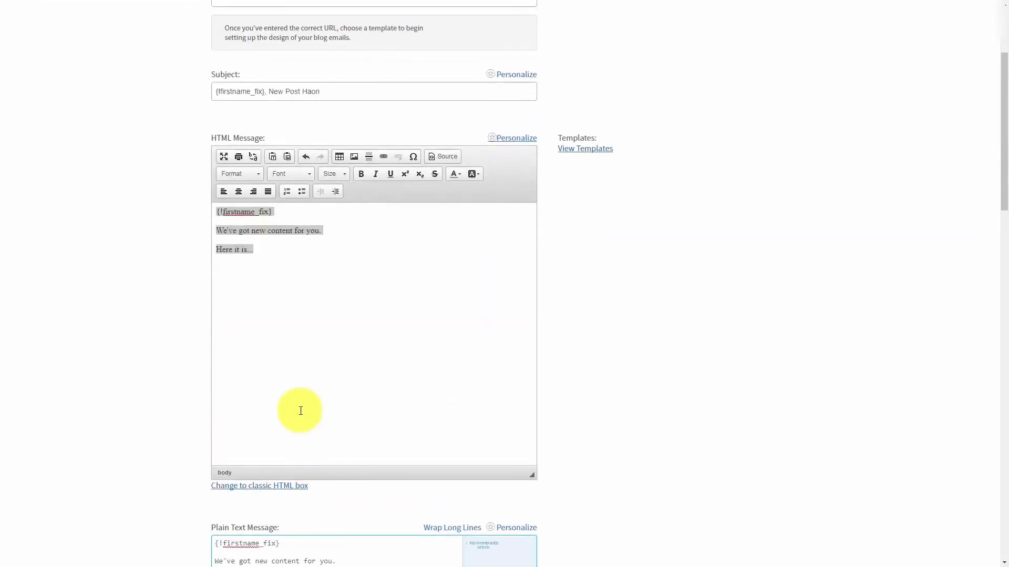
scroll(300, 410, up, 3)
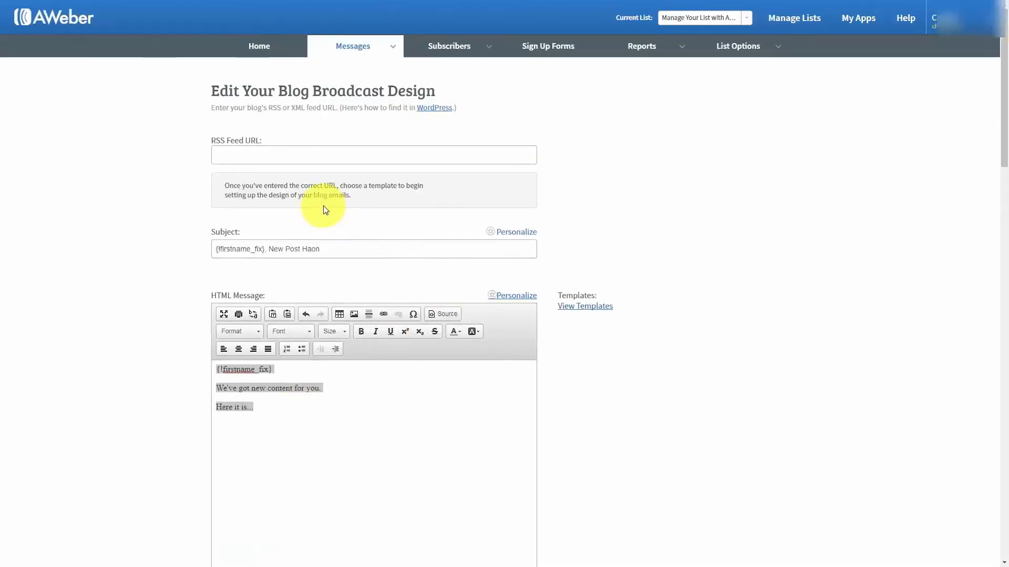
click(431, 114)
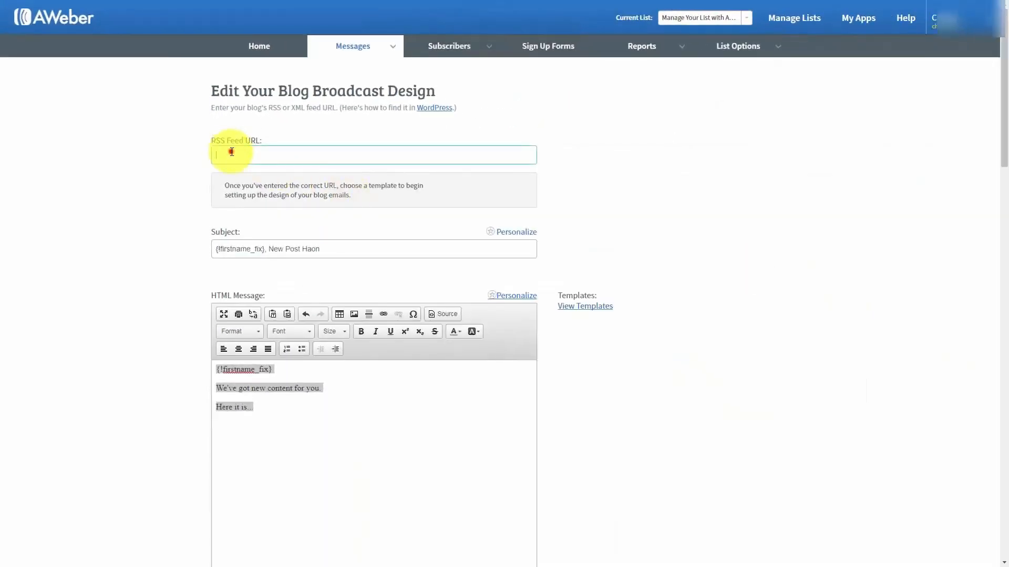
right_click(229, 149)
click(251, 212)
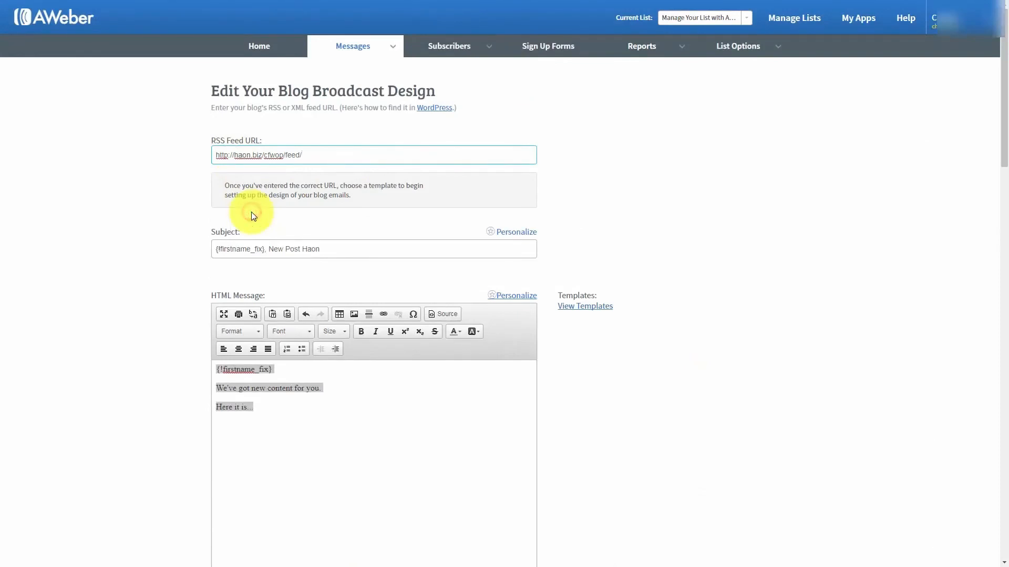
click(179, 236)
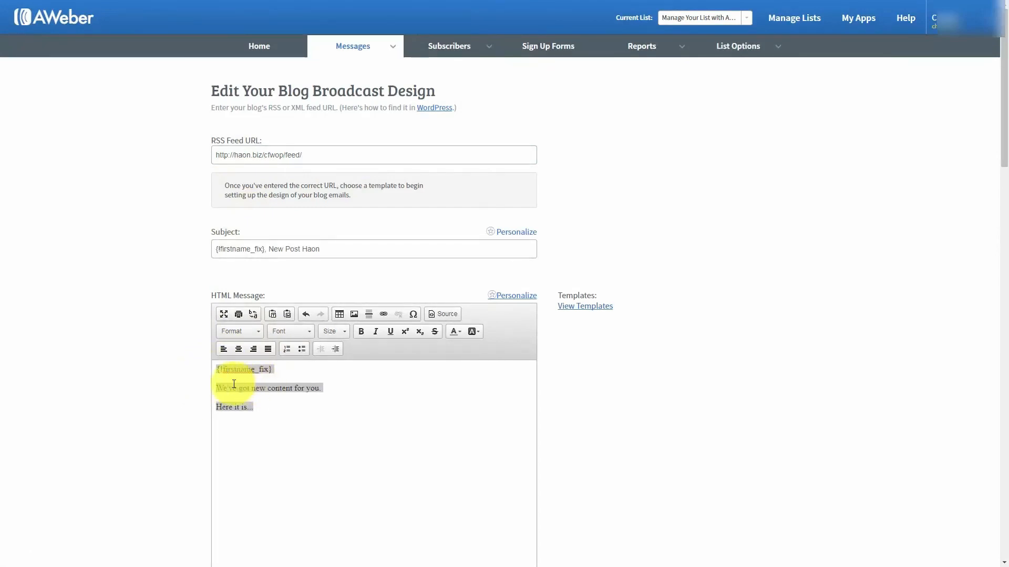
click(579, 310)
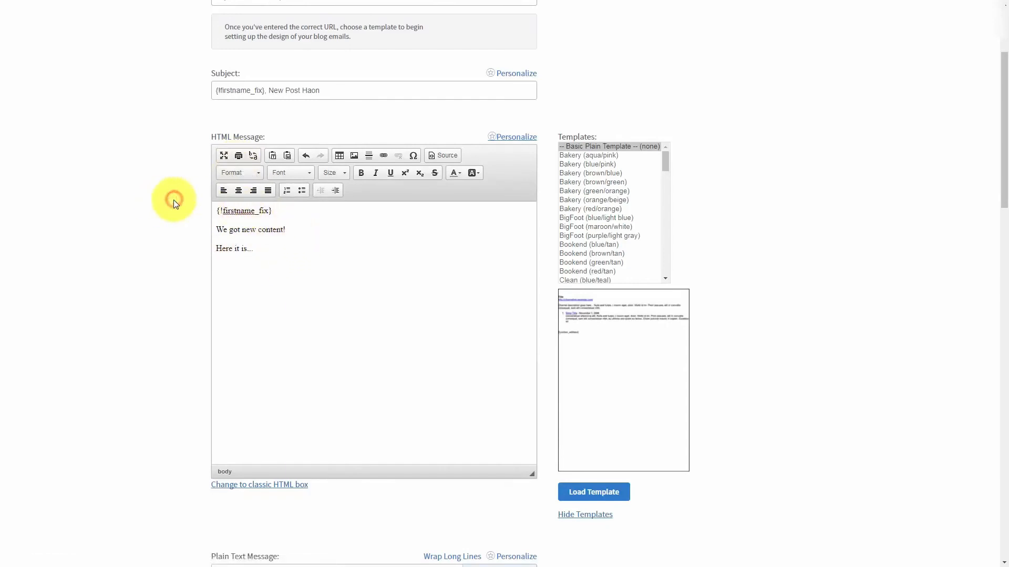
scroll(175, 203, down, 12)
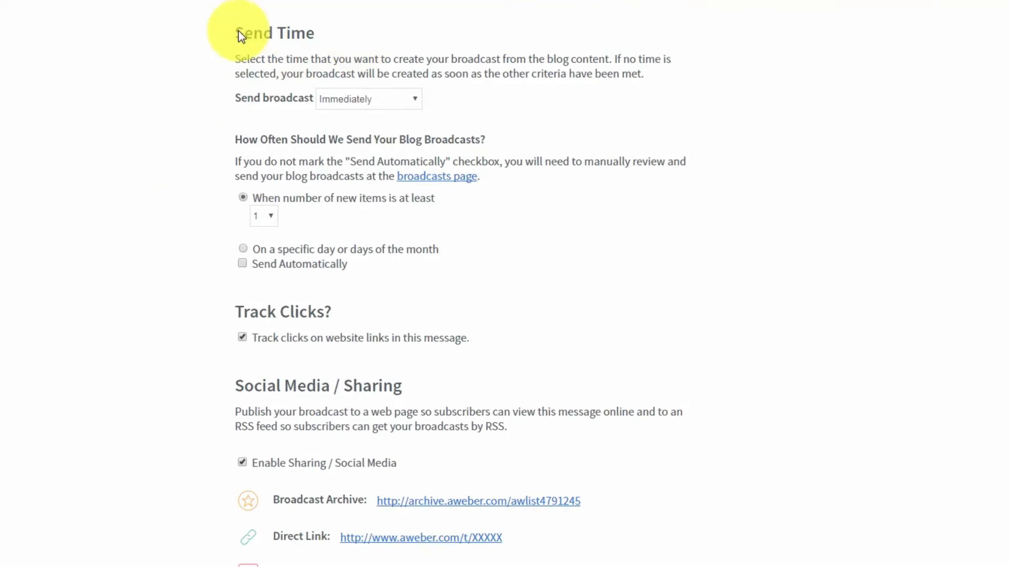
click(410, 101)
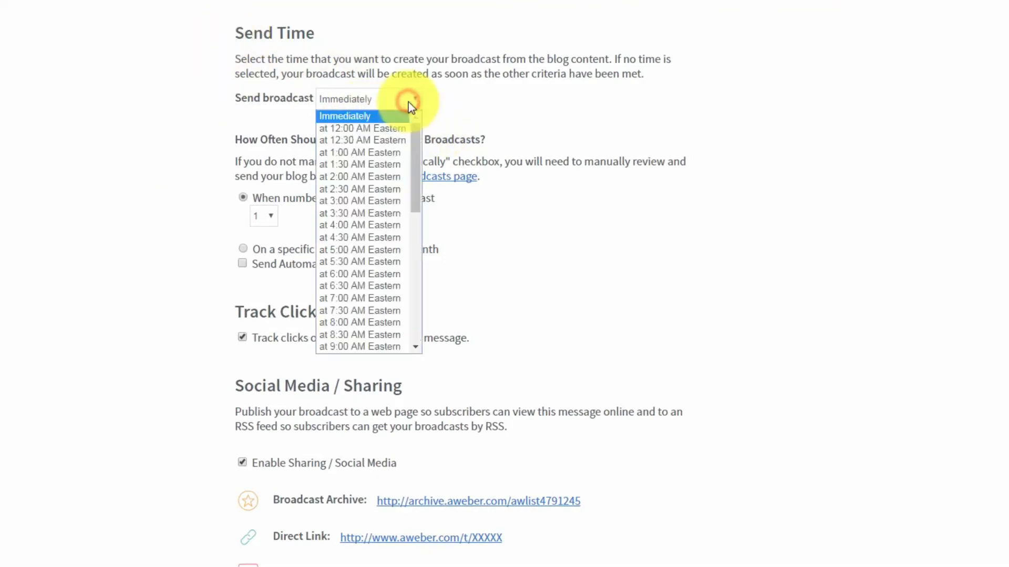
click(409, 102)
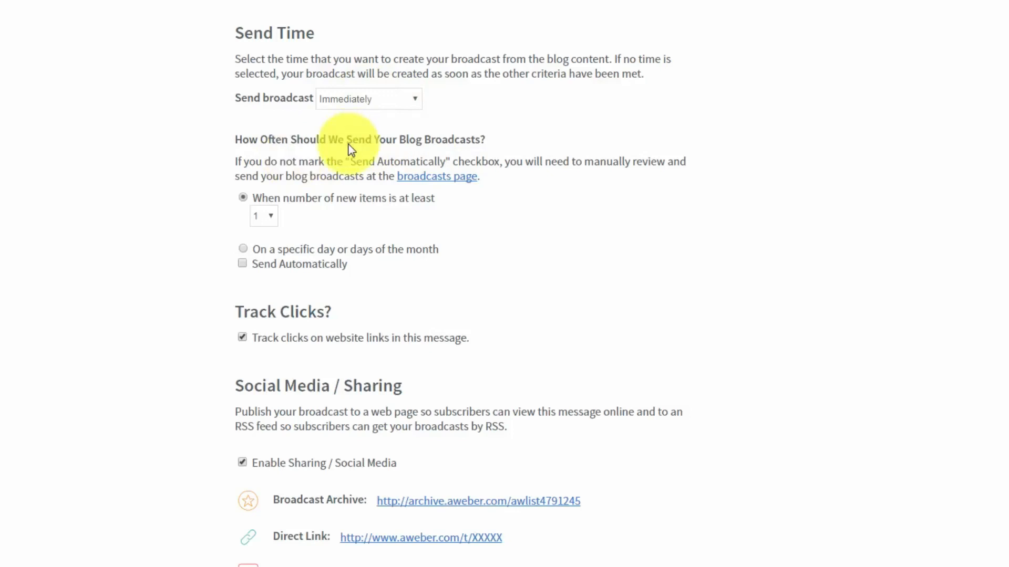
click(243, 250)
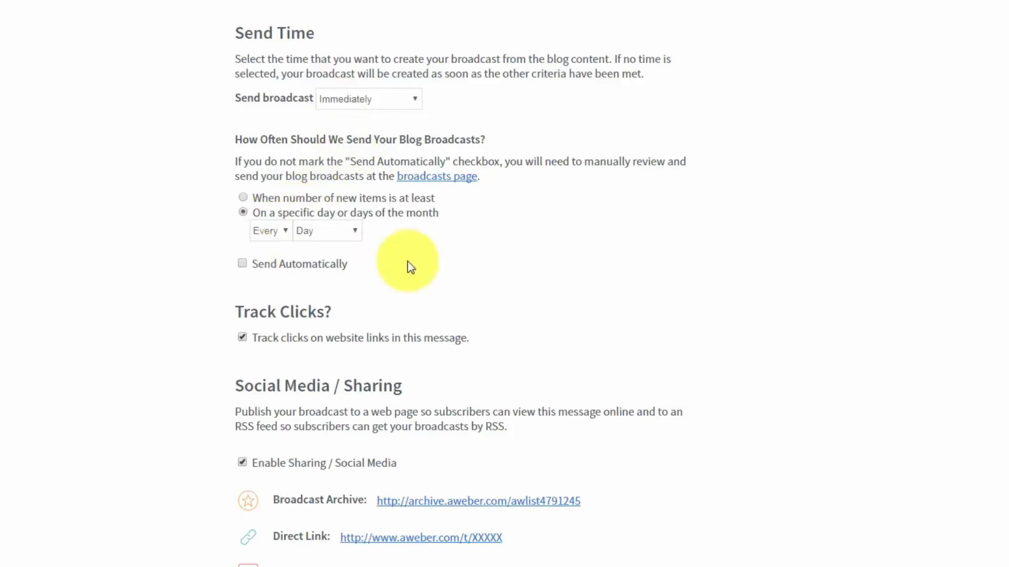
click(247, 267)
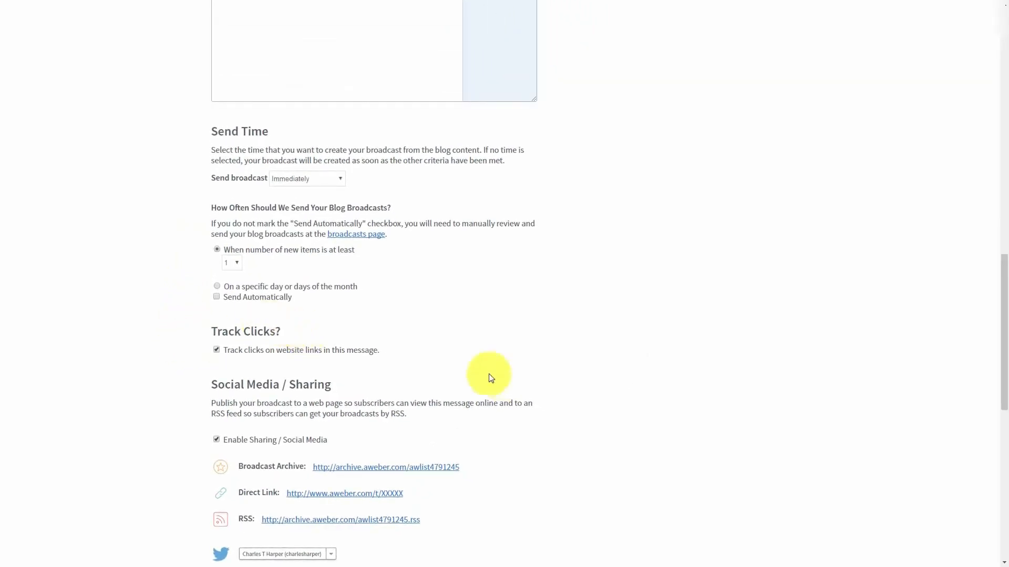
scroll(379, 364, down, 10)
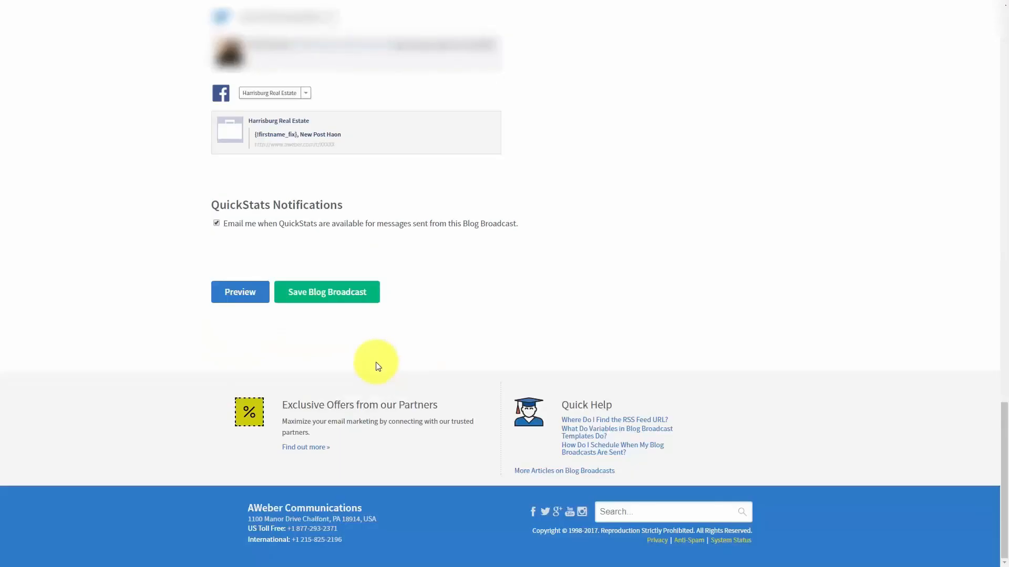
Save the blog broadcast, then scroll through the Tax Advantages For Us message body
click(317, 303)
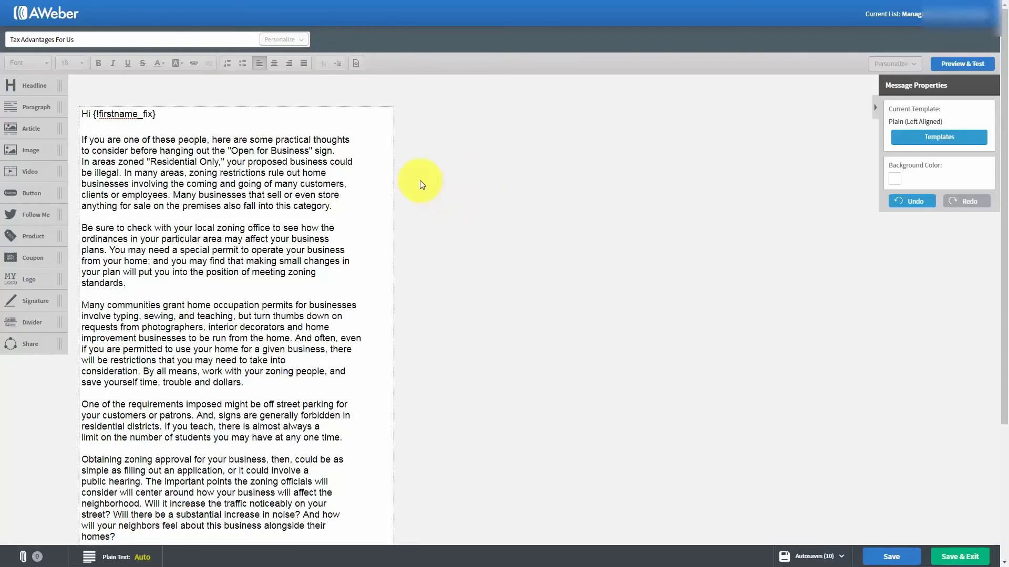
scroll(420, 185, down, 1)
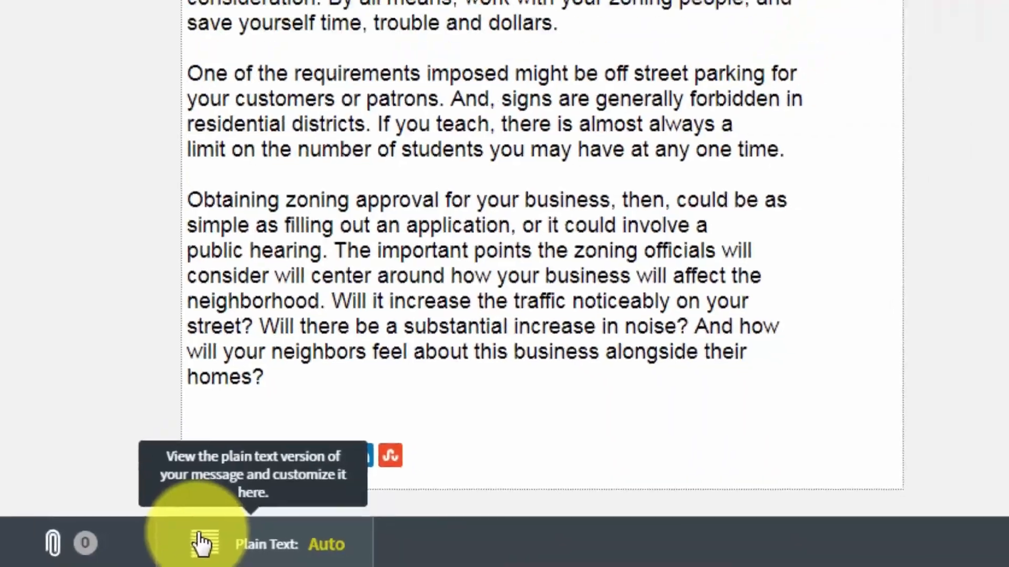
Open the message's plain text version and switch it to Custom
click(231, 539)
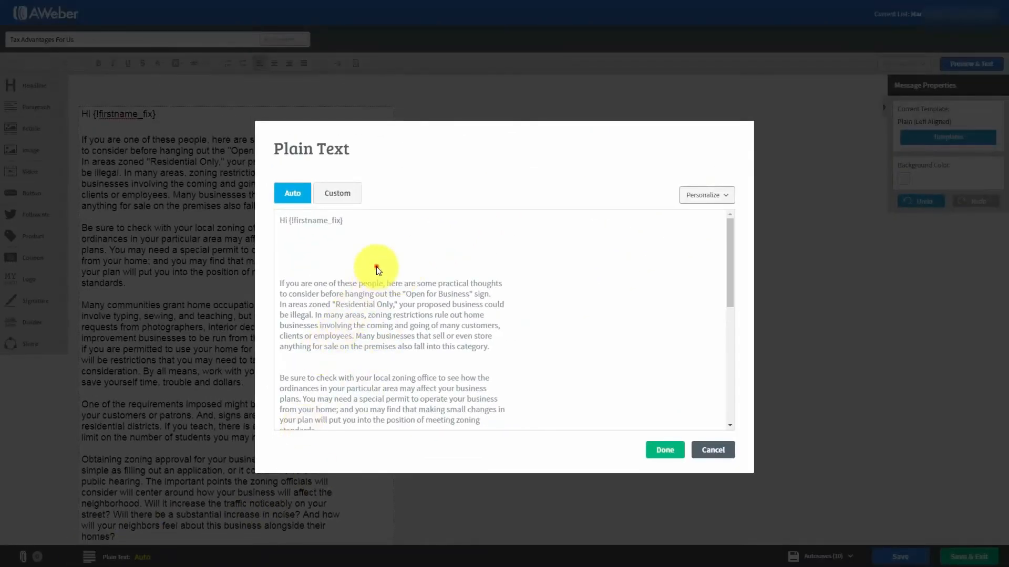
scroll(376, 268, down, 5)
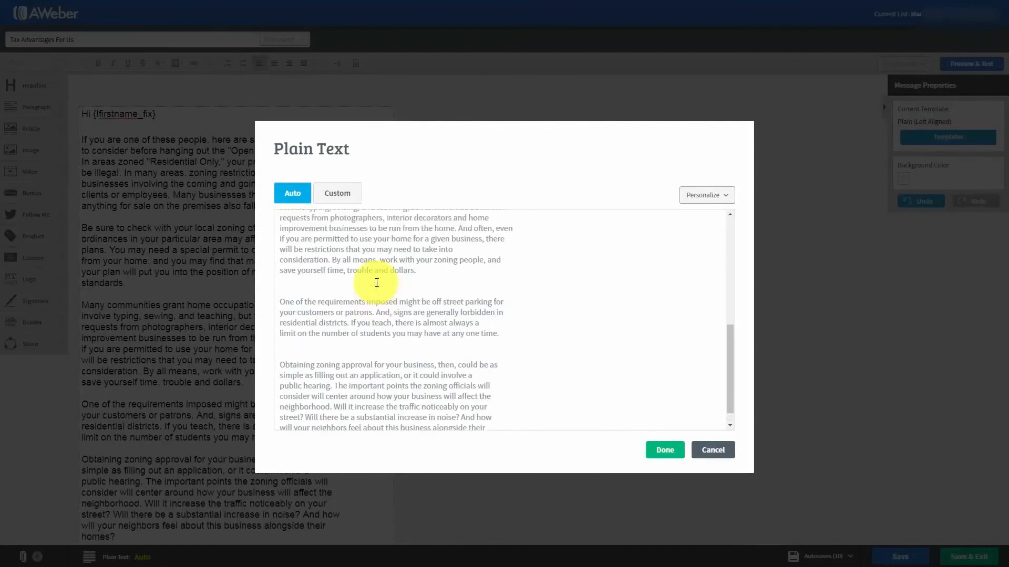
scroll(376, 283, up, 5)
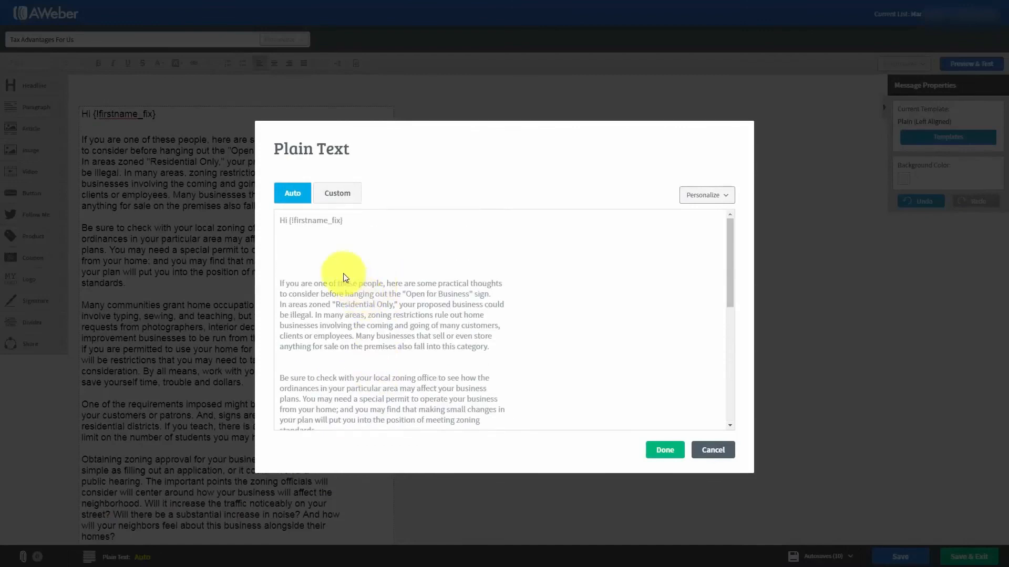
click(443, 259)
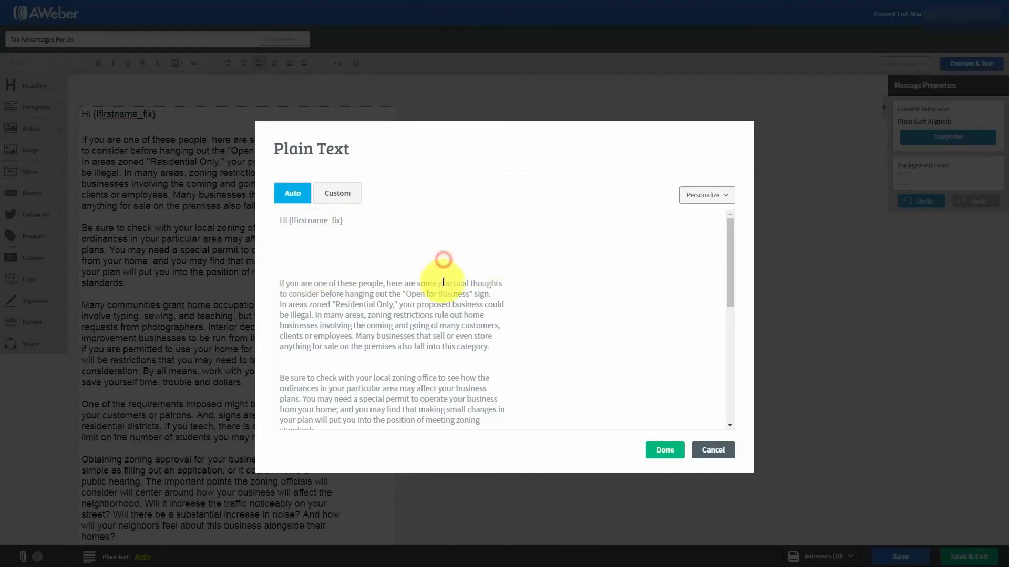
scroll(443, 282, down, 3)
scroll(442, 294, up, 3)
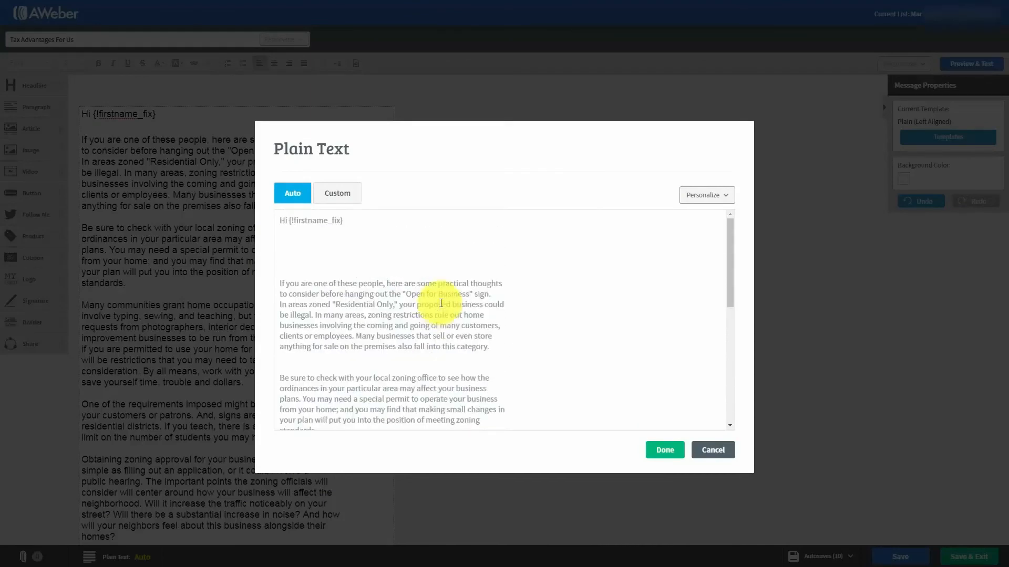
click(331, 195)
Delete the extra blank lines after the greeting and above 'Be sure to check' and 'Many communities'
click(289, 236)
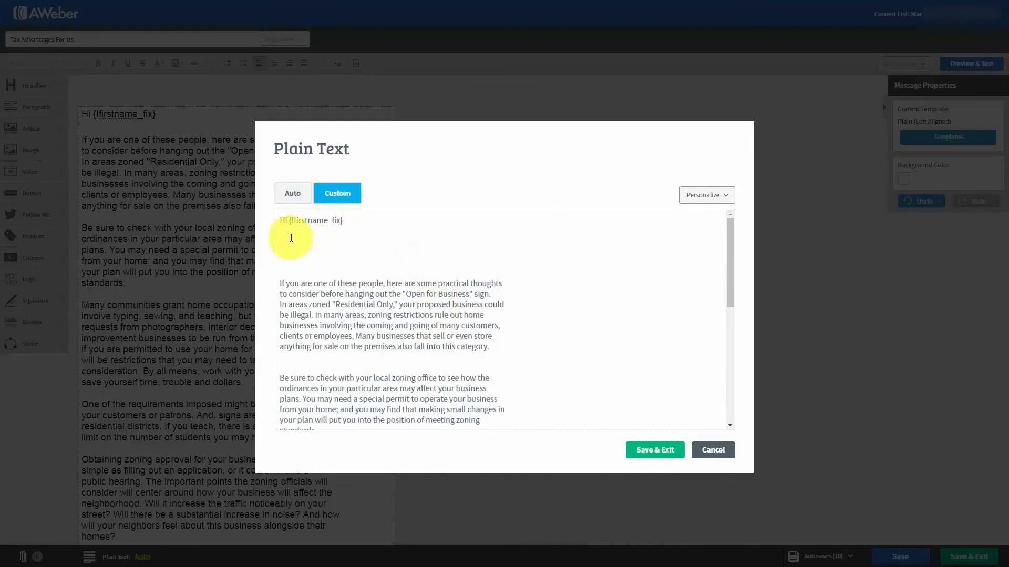
key(Delete)
key(Delete)
key(Delete)
key(Delete)
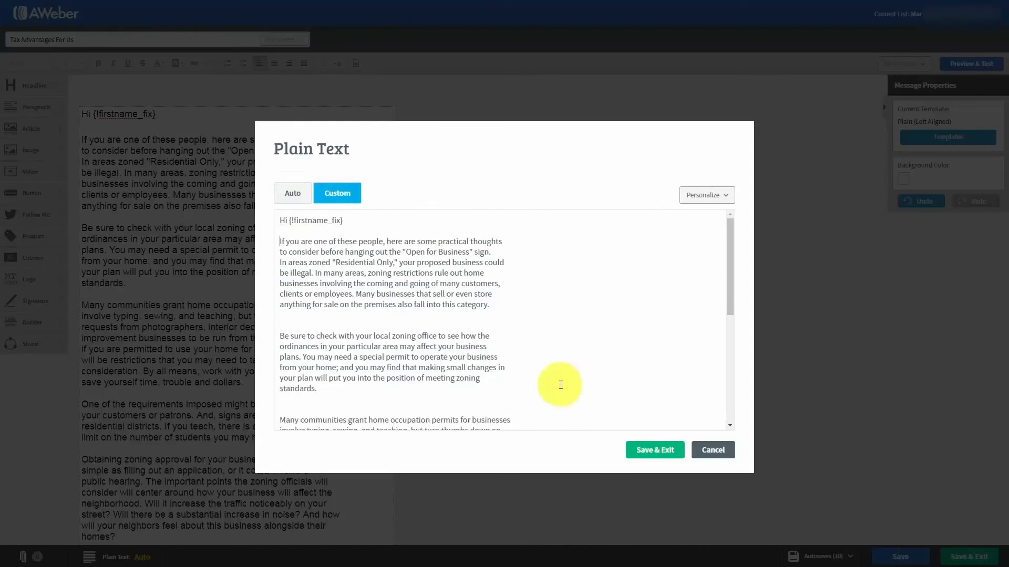
click(294, 327)
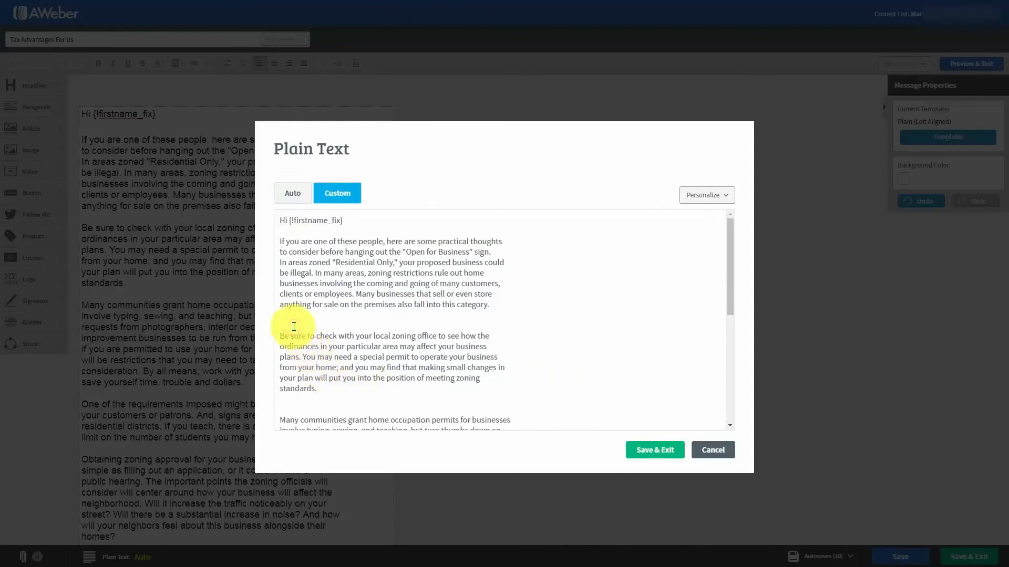
key(Delete)
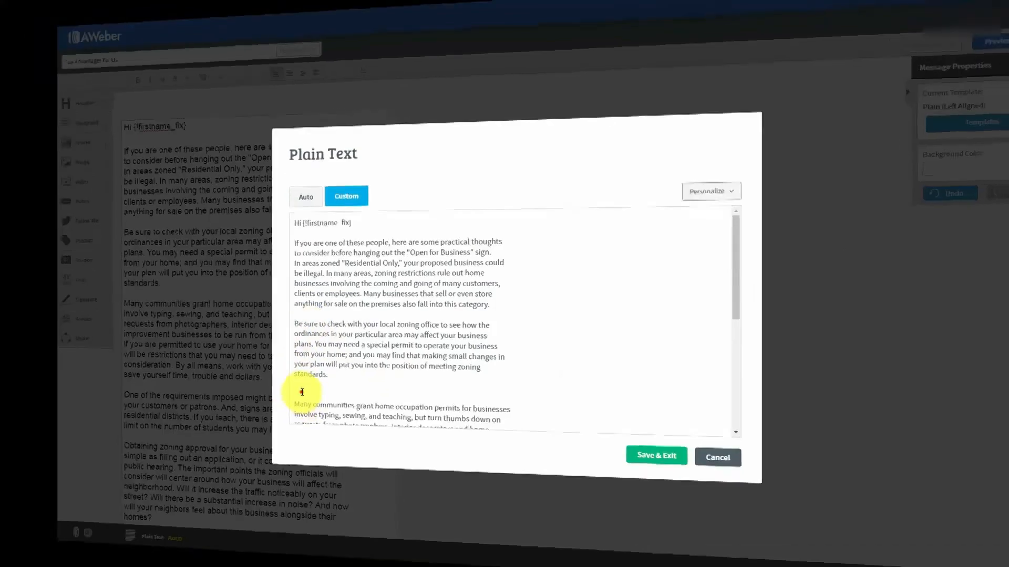
click(302, 392)
key(Delete)
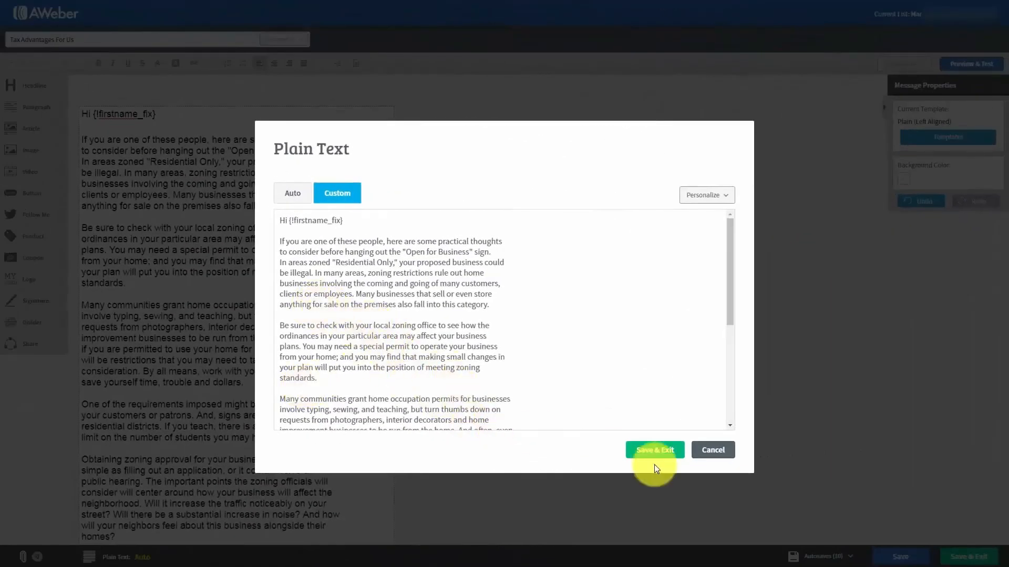
Keep the custom plain text version and save the Tax Advantages For Us message
click(646, 453)
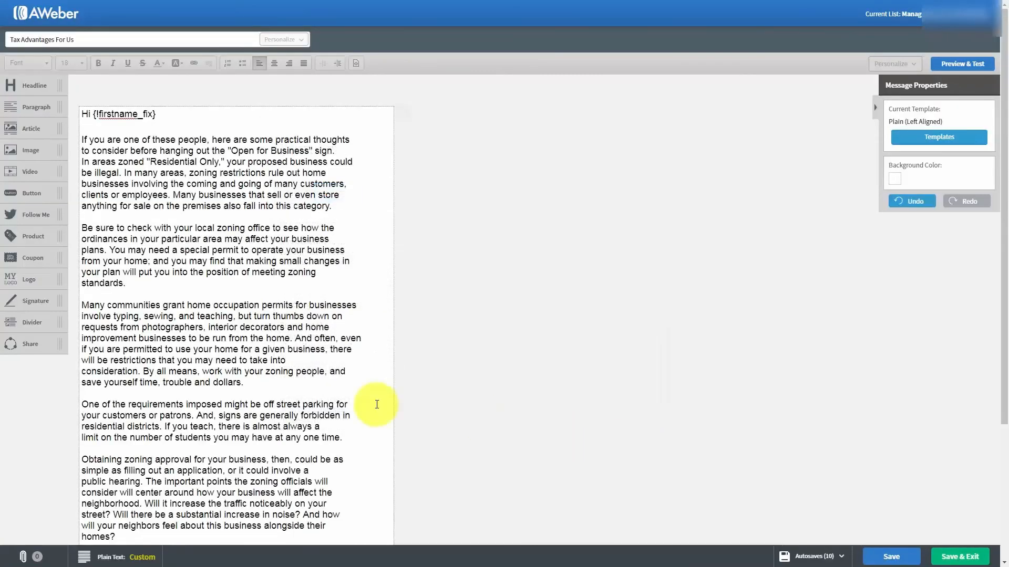
click(878, 558)
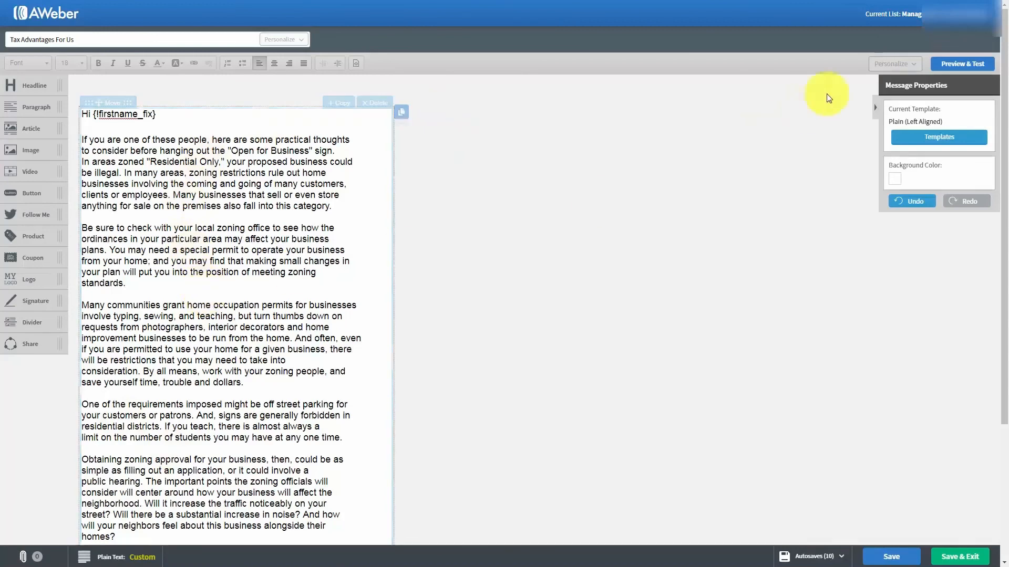
Review the message in Preview & Test, then save and exit to the Drafts list
click(953, 68)
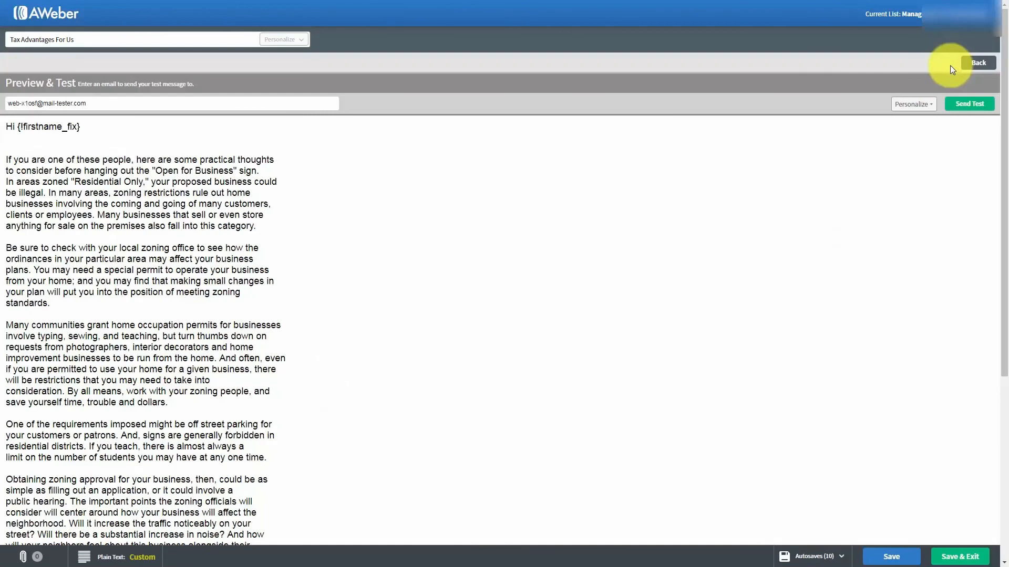
scroll(462, 244, down, 5)
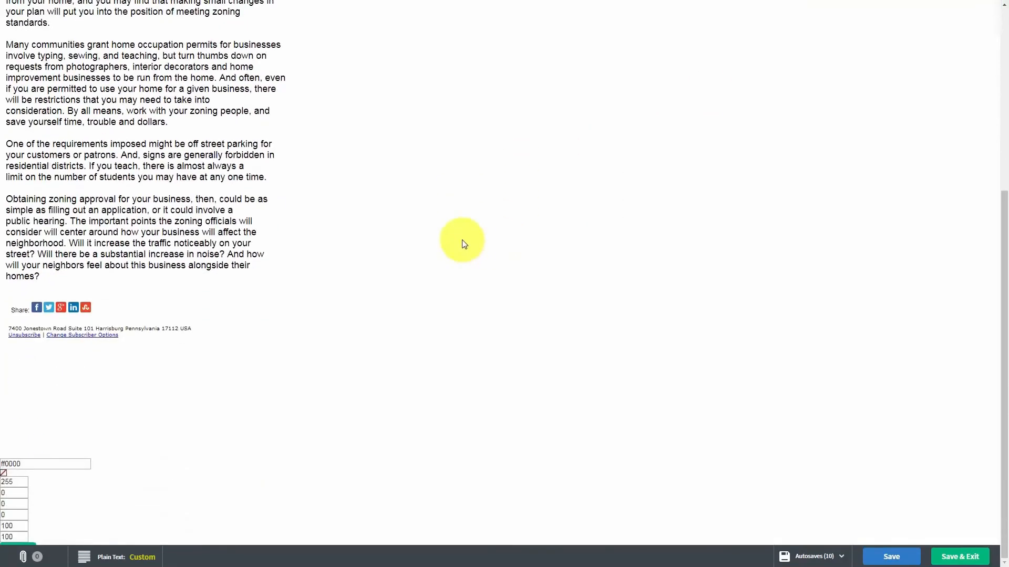
scroll(462, 244, up, 5)
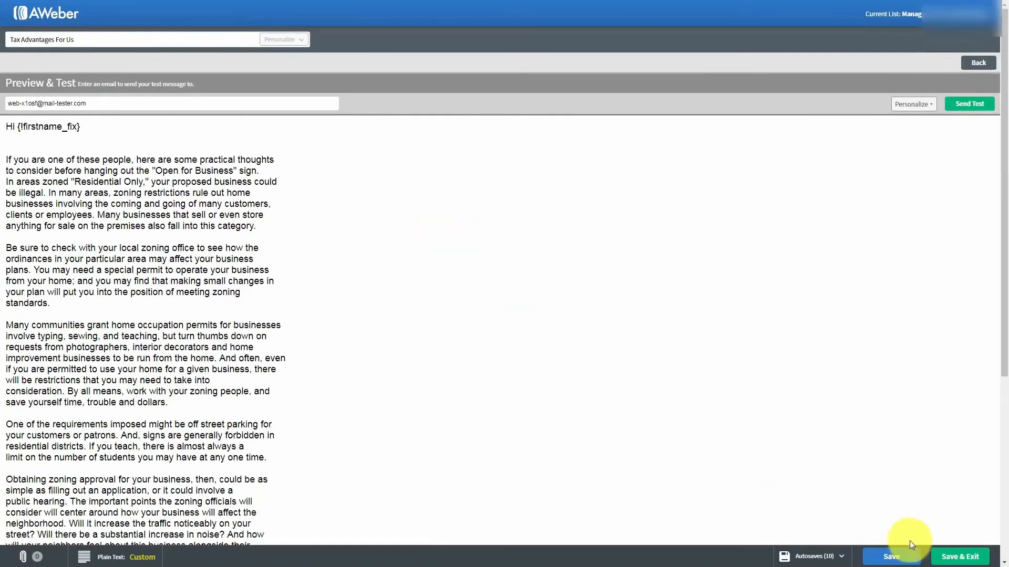
click(945, 557)
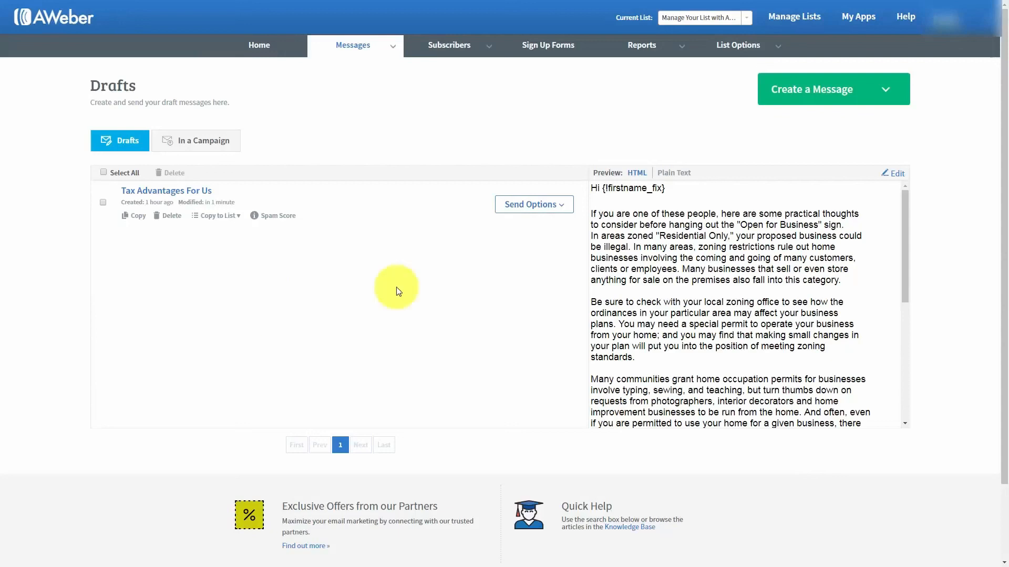
click(239, 217)
click(237, 216)
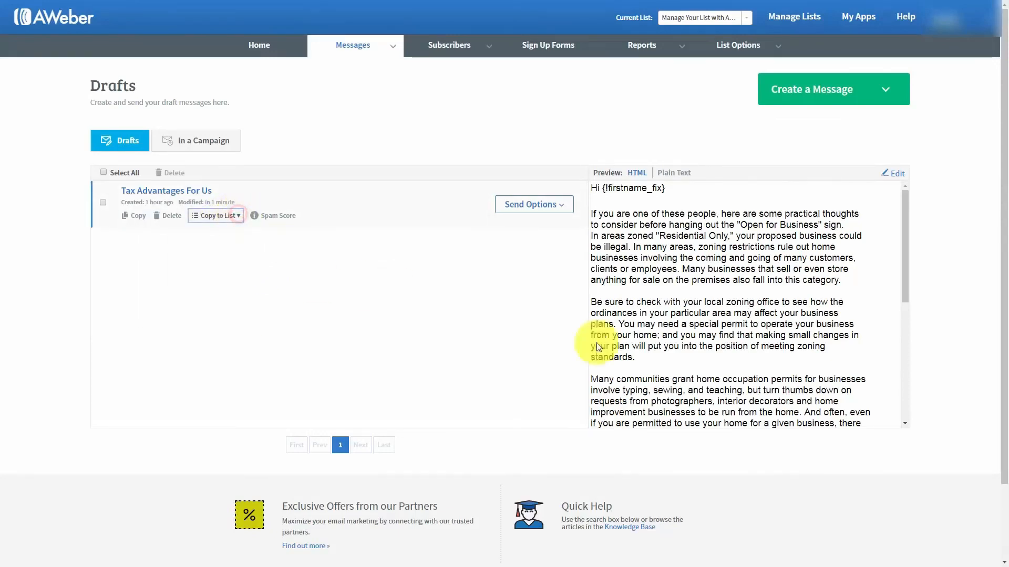
click(555, 206)
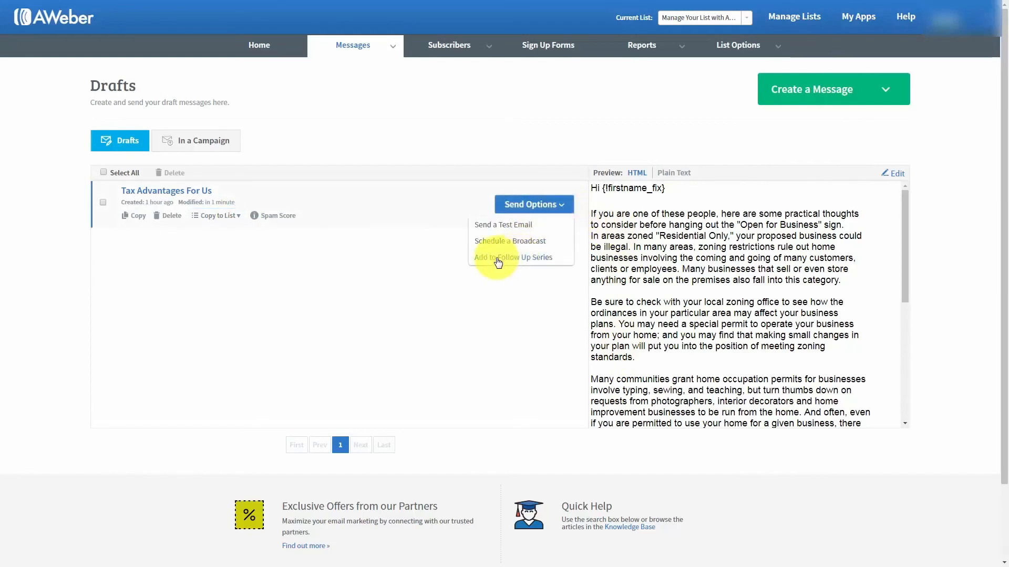
click(302, 255)
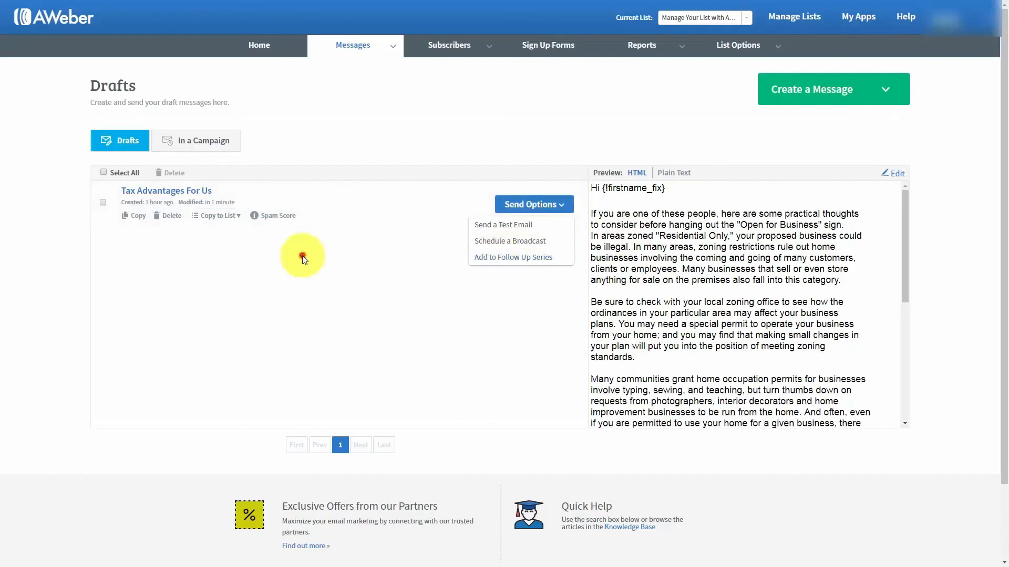
click(518, 205)
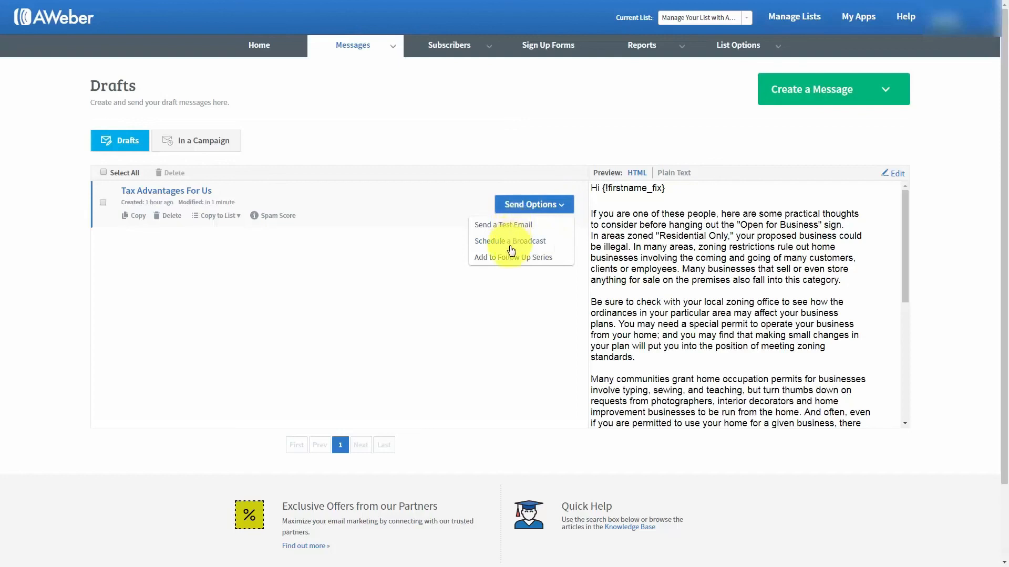
click(282, 257)
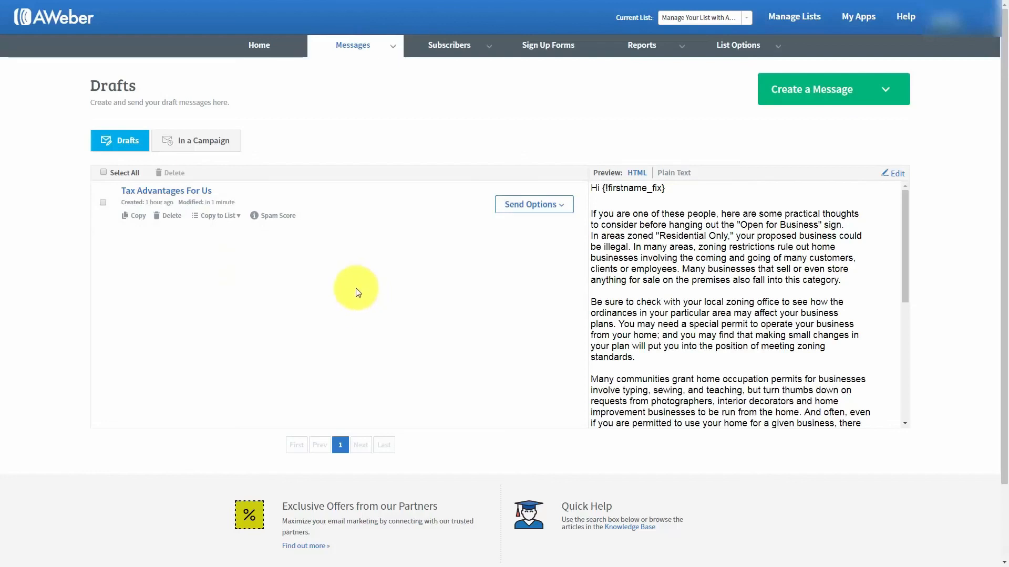
click(280, 216)
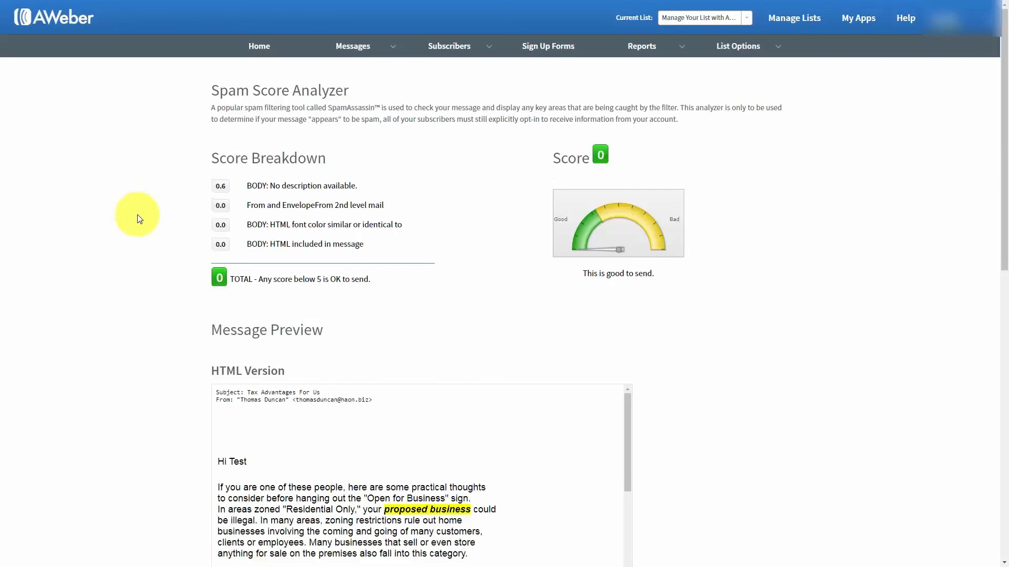
scroll(140, 219, down, 7)
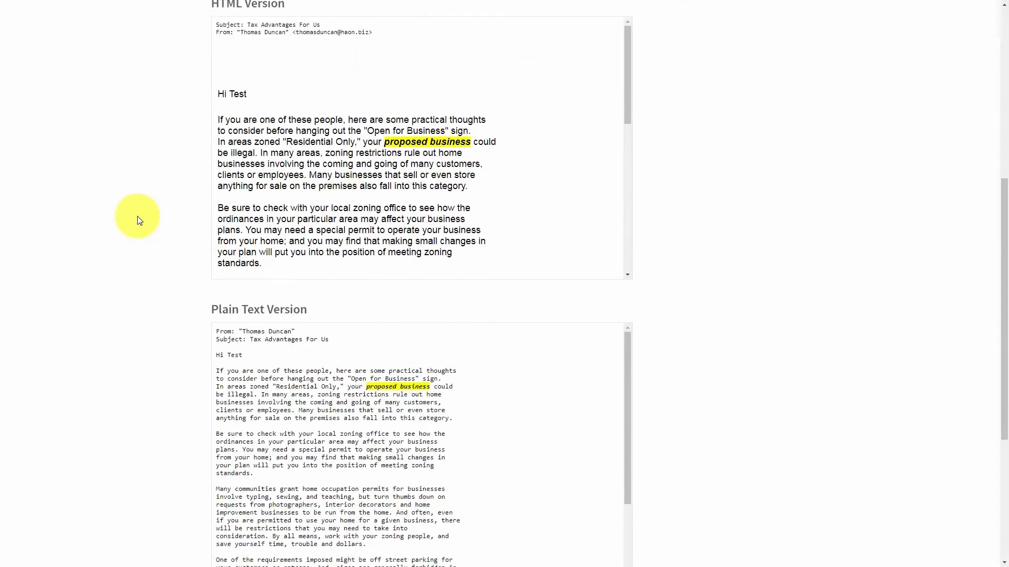
scroll(140, 219, down, 3)
scroll(140, 219, up, 5)
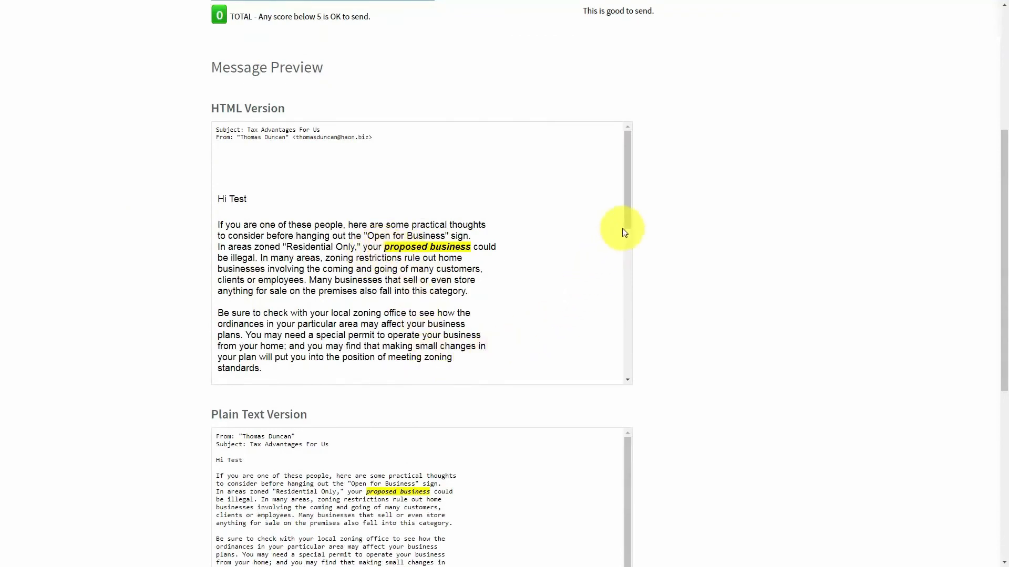
mouse_move(629, 215)
mouse_down()
mouse_move(626, 367)
mouse_move(626, 196)
mouse_up()
scroll(78, 282, up, 4)
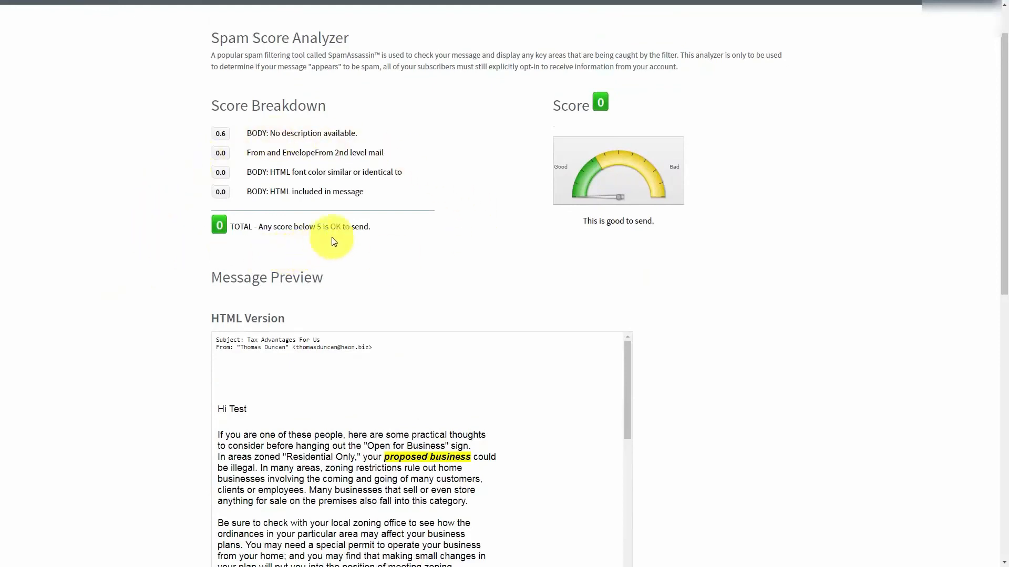
scroll(192, 255, up, 1)
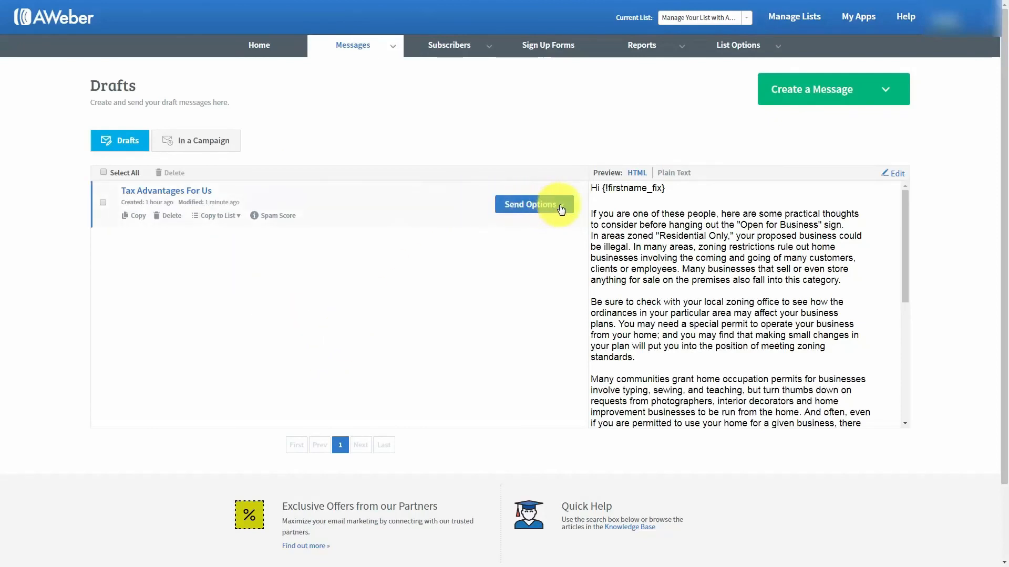
Send a test email of the Tax Advantages For Us draft to the suggested Gmail address
click(560, 206)
click(492, 226)
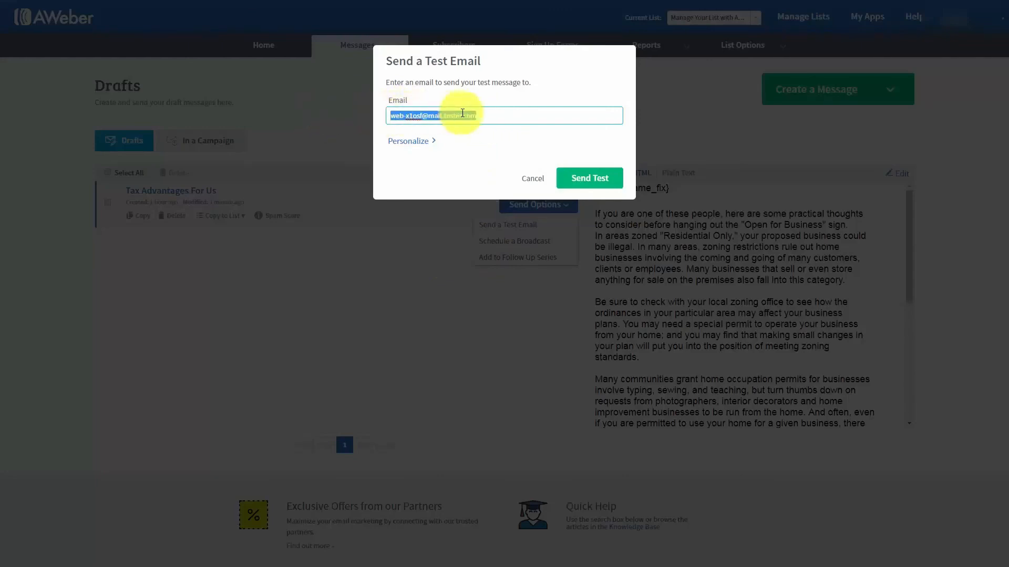
text(tho)
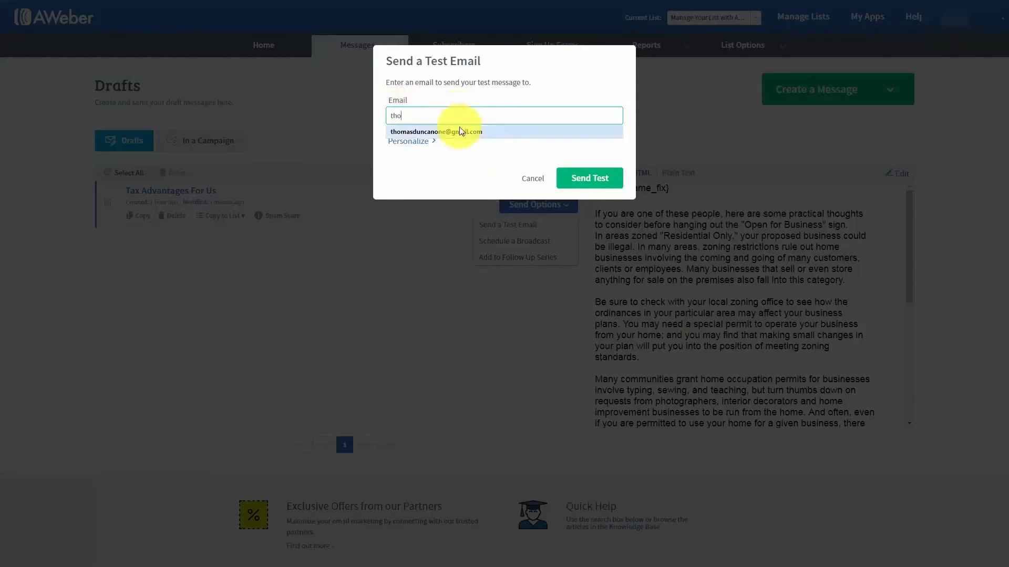
click(450, 131)
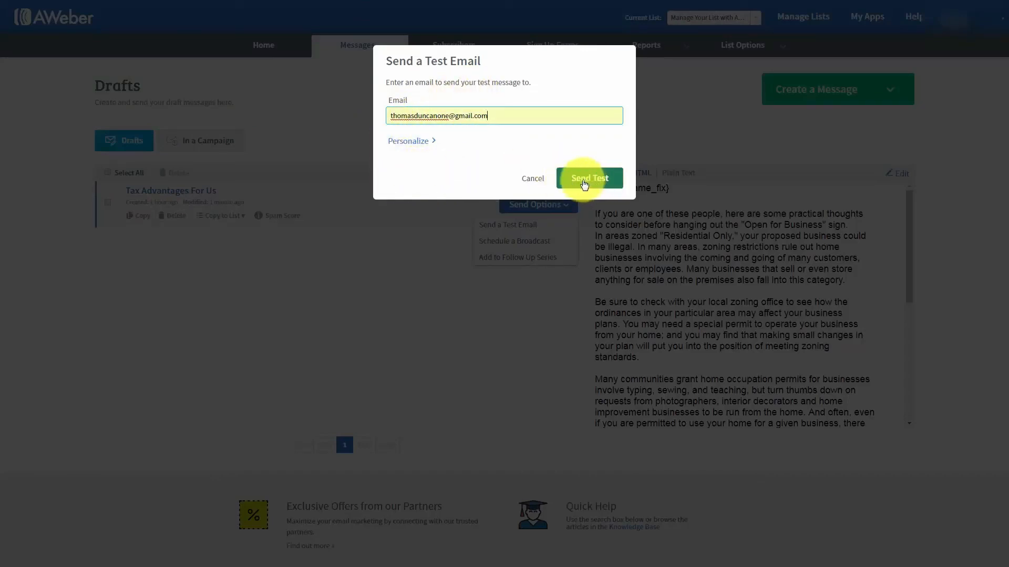
click(584, 181)
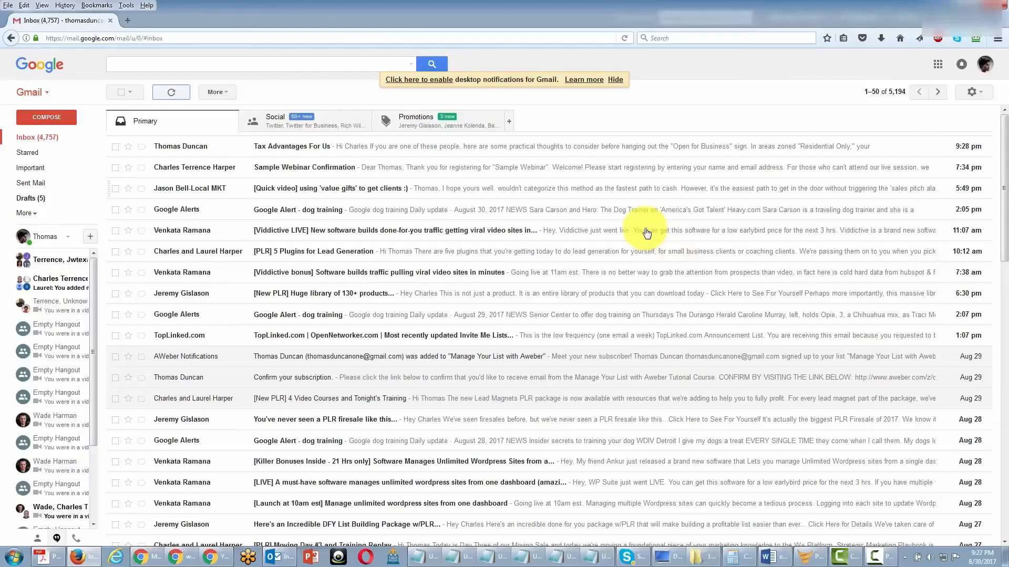